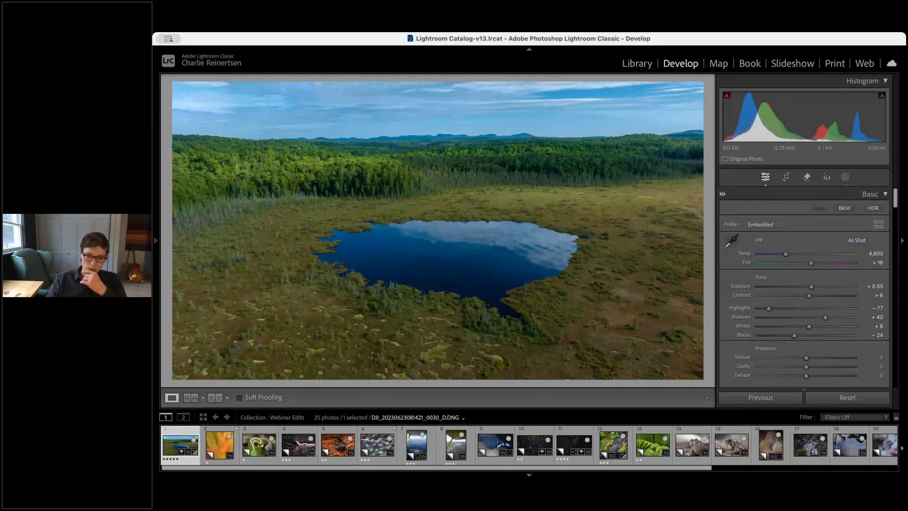
# Reset the photo's develop settings and set the tone sliders to Blacks -9, Whites +26 and Shadows +45
pyautogui.press('shift+super+r')
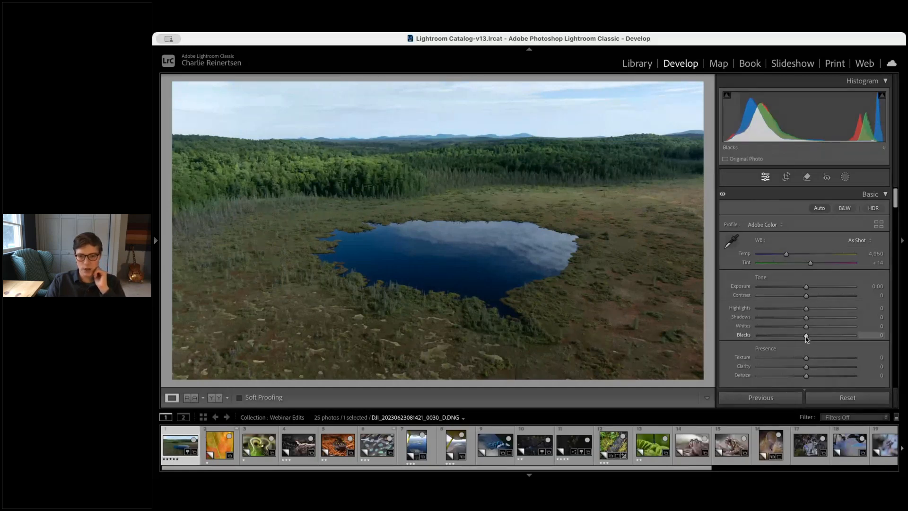
pyautogui.moveTo(806, 335); pyautogui.dragTo(801, 335)
pyautogui.moveTo(805, 326); pyautogui.dragTo(818, 326)
pyautogui.moveTo(806, 316); pyautogui.dragTo(808, 289)
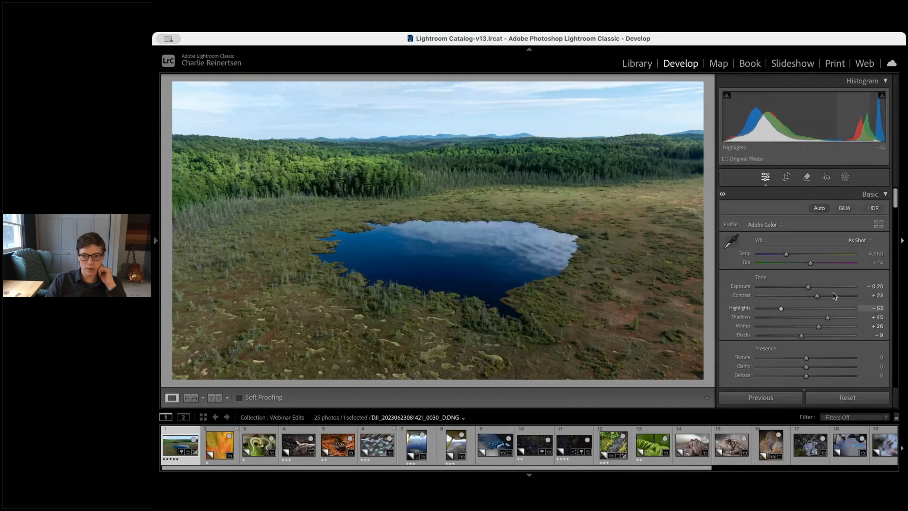
pyautogui.hotkey('shift', 'w')
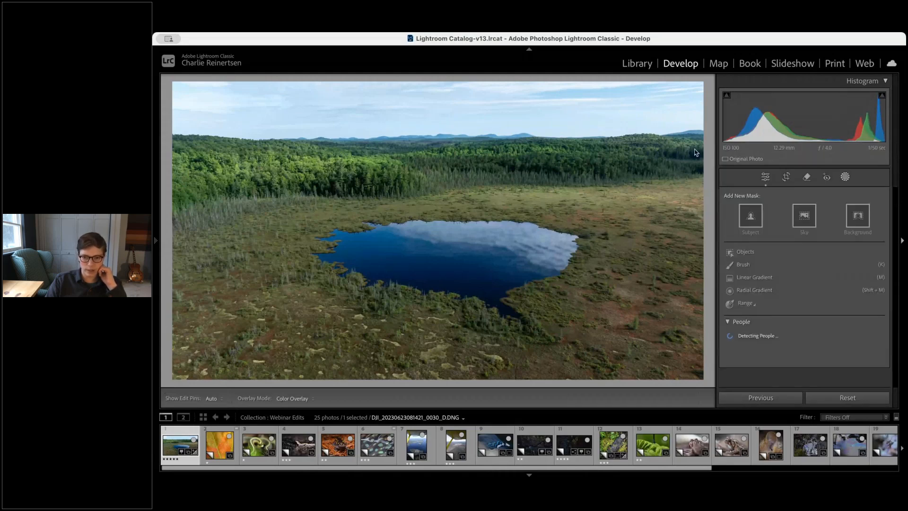
pyautogui.click(804, 217)
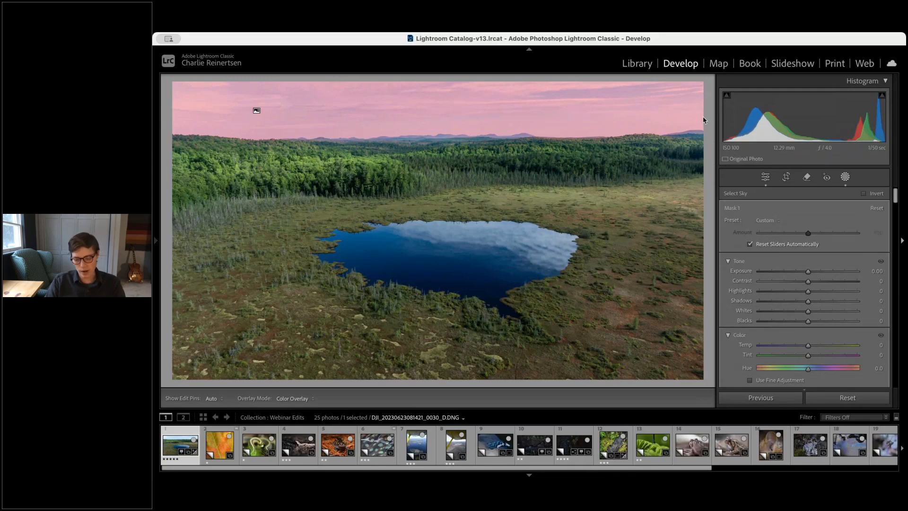
pyautogui.press('Delete')
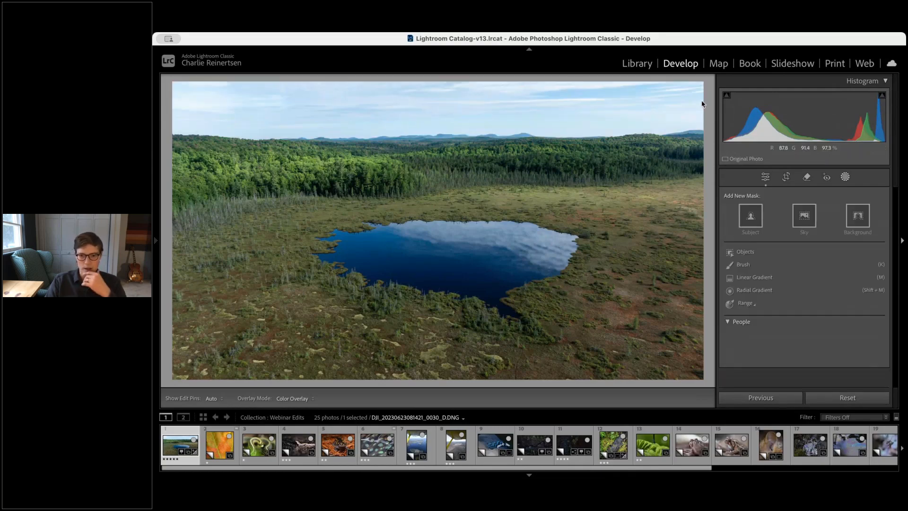
pyautogui.click(845, 177)
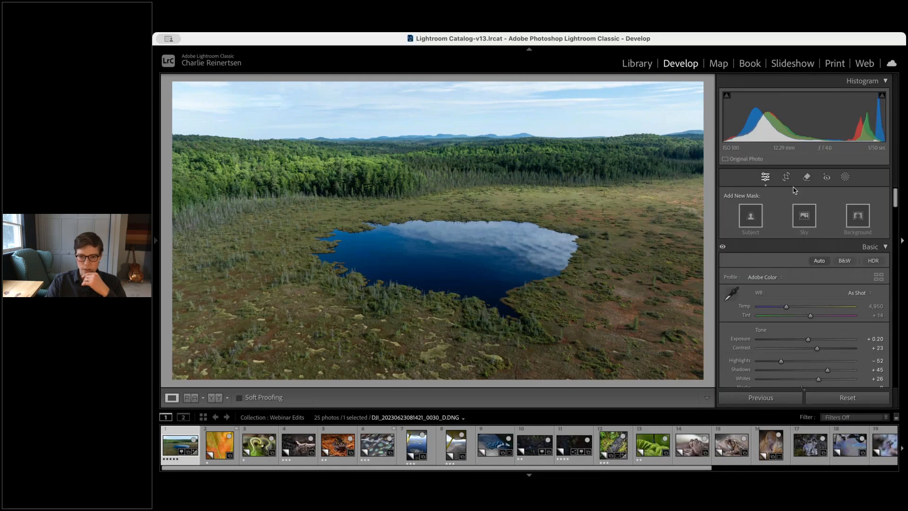
# Add a linear gradient mask from the top of the sky down to the treeline and set its Highlights to -52
pyautogui.press('m')
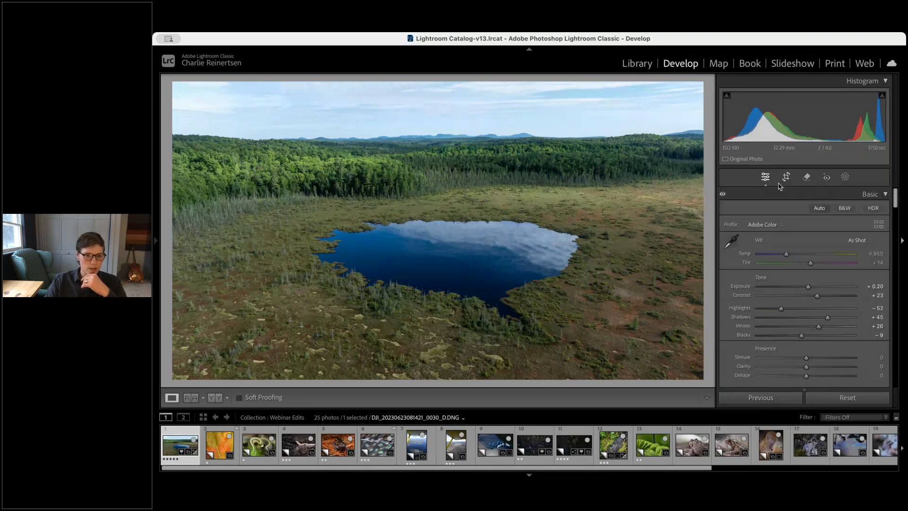
pyautogui.moveTo(545, 85); pyautogui.dragTo(544, 164)
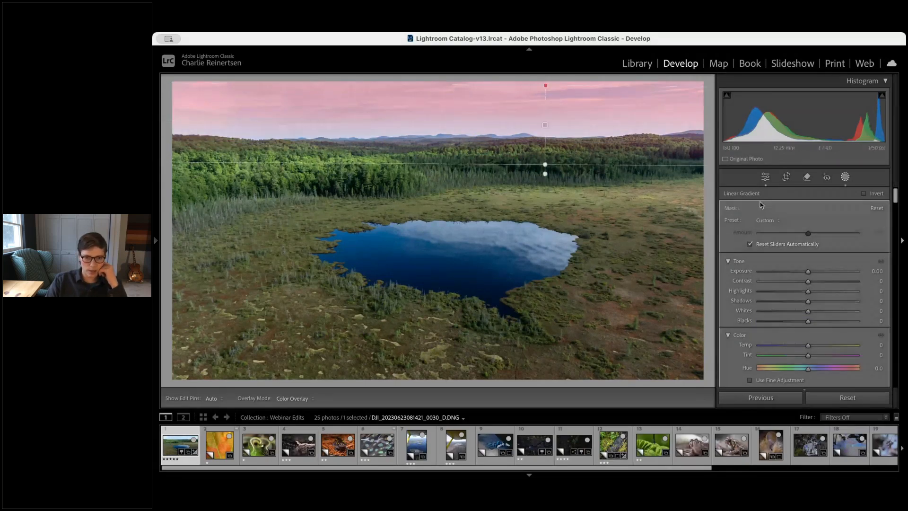
pyautogui.moveTo(808, 291); pyautogui.dragTo(783, 291)
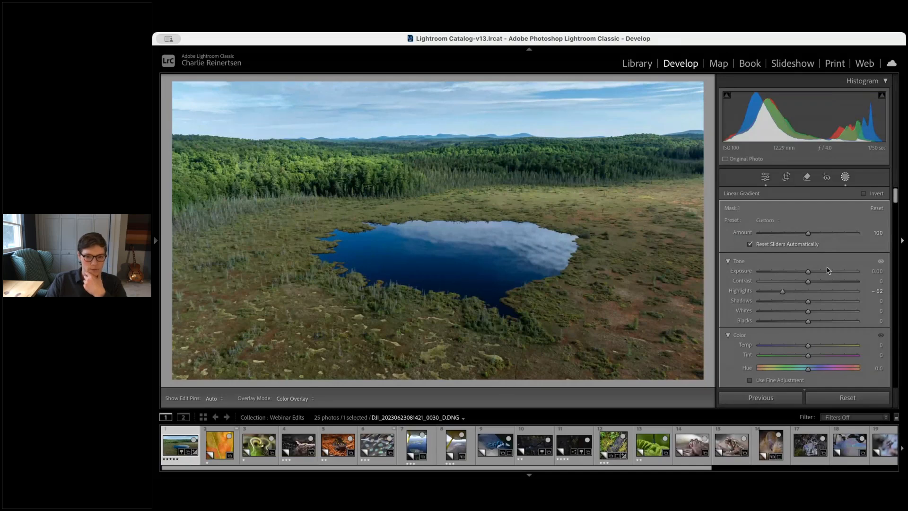
# Add a second linear gradient rising from the bottom of the photo to the pond and set its Exposure to +0.30
pyautogui.click(845, 177)
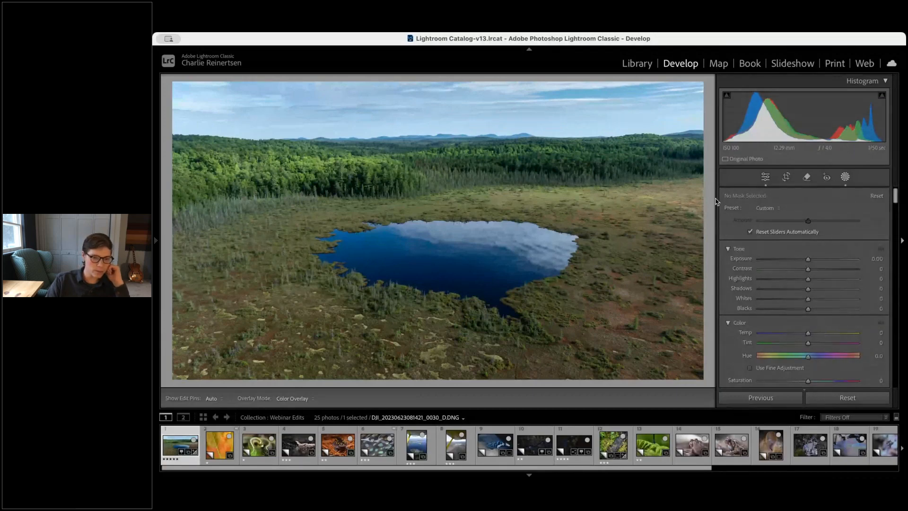
pyautogui.moveTo(462, 367); pyautogui.dragTo(462, 174)
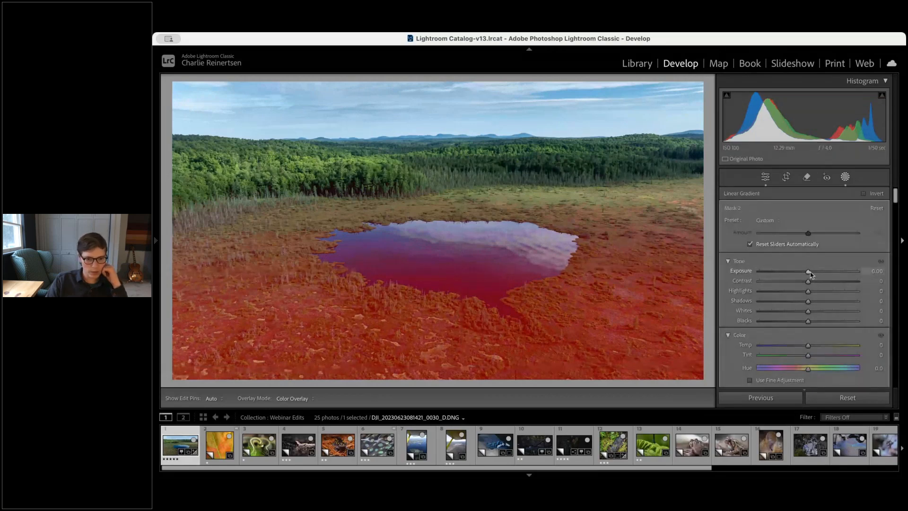
pyautogui.moveTo(810, 274); pyautogui.dragTo(812, 273)
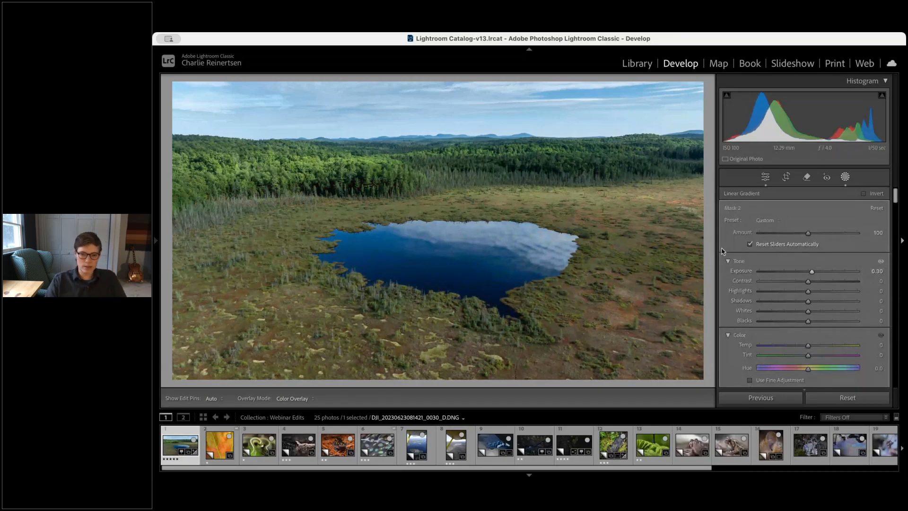
pyautogui.click(765, 177)
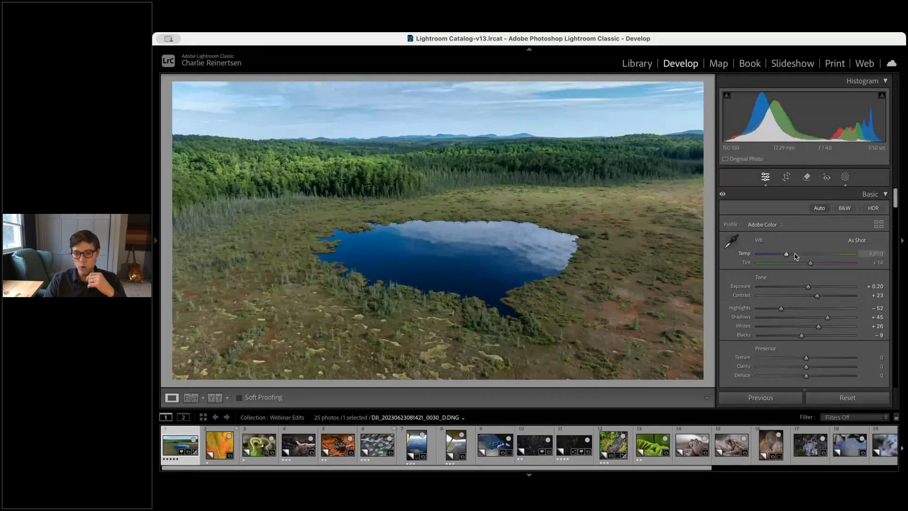
# Set the white balance temperature to 5,314
pyautogui.click(755, 255)
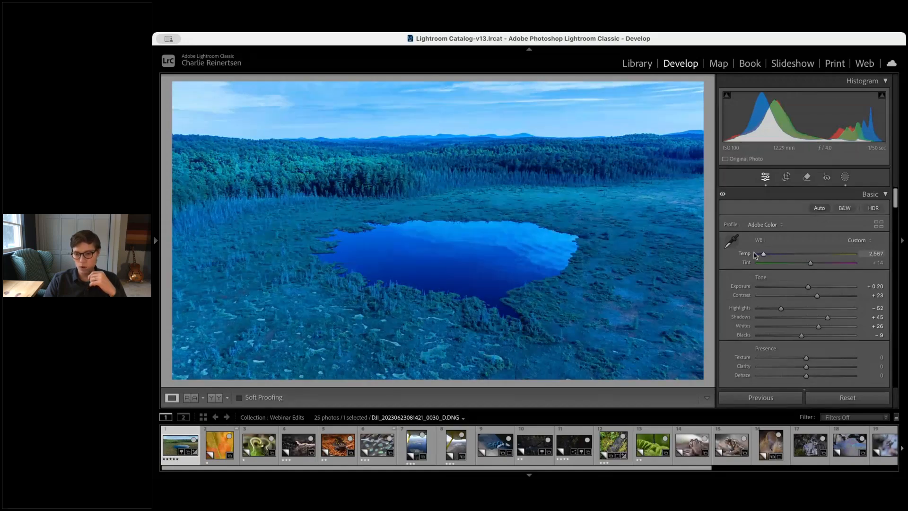
pyautogui.moveTo(755, 255); pyautogui.dragTo(821, 256)
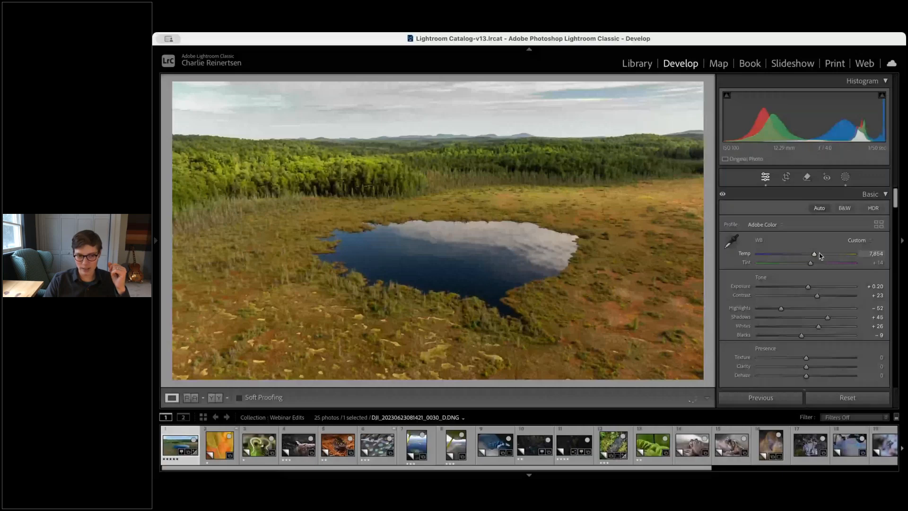
pyautogui.moveTo(820, 256); pyautogui.dragTo(786, 259)
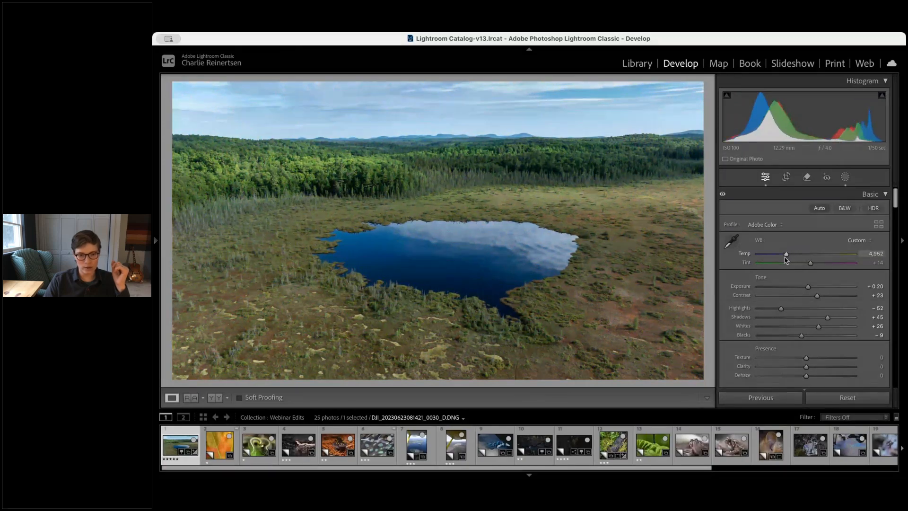
pyautogui.moveTo(792, 258); pyautogui.dragTo(789, 258)
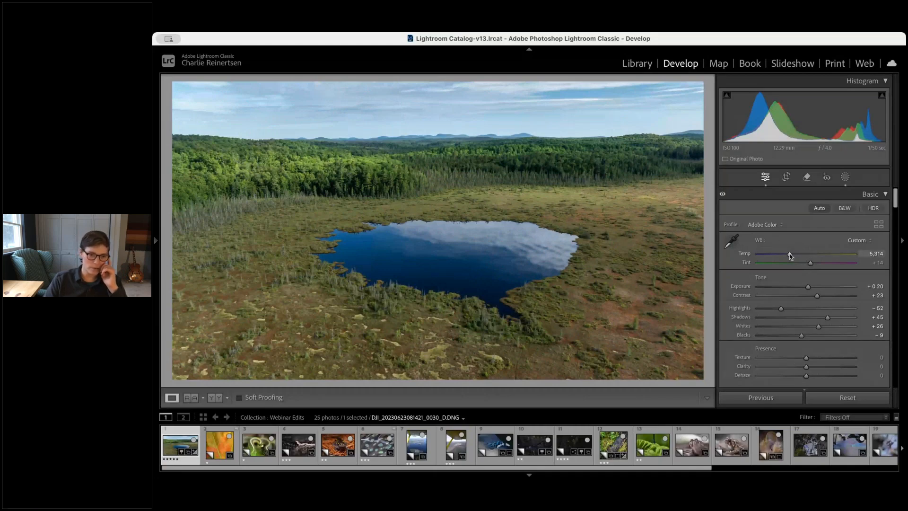
# Set the white balance temperature to 5,082 while judging the sky colour
pyautogui.click(469, 208)
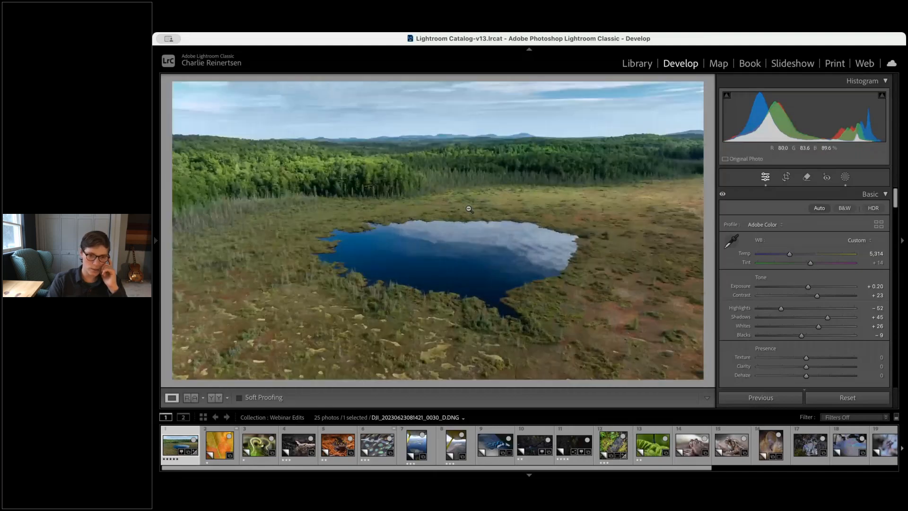
pyautogui.press('super+equal')
pyautogui.press('super+equal')
pyautogui.press('super+equal')
pyautogui.press('super+equal')
pyautogui.press('super+equal')
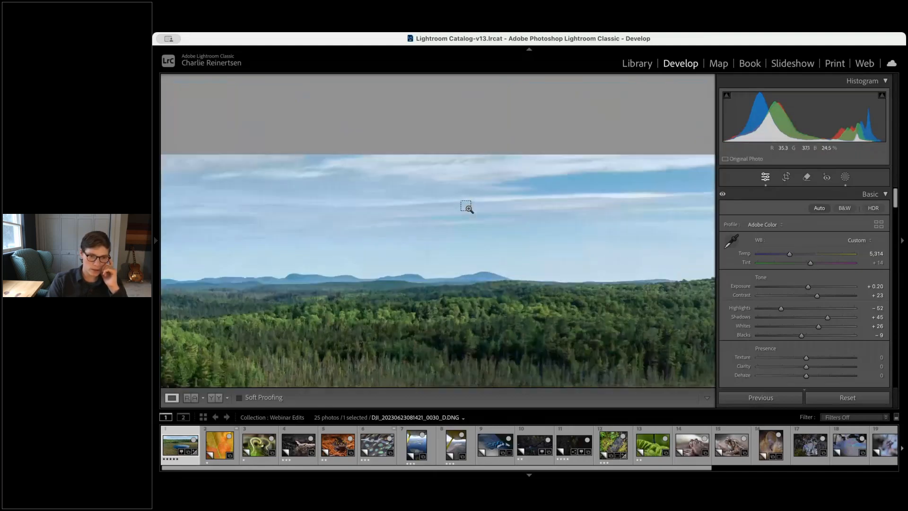
pyautogui.press('super+minus')
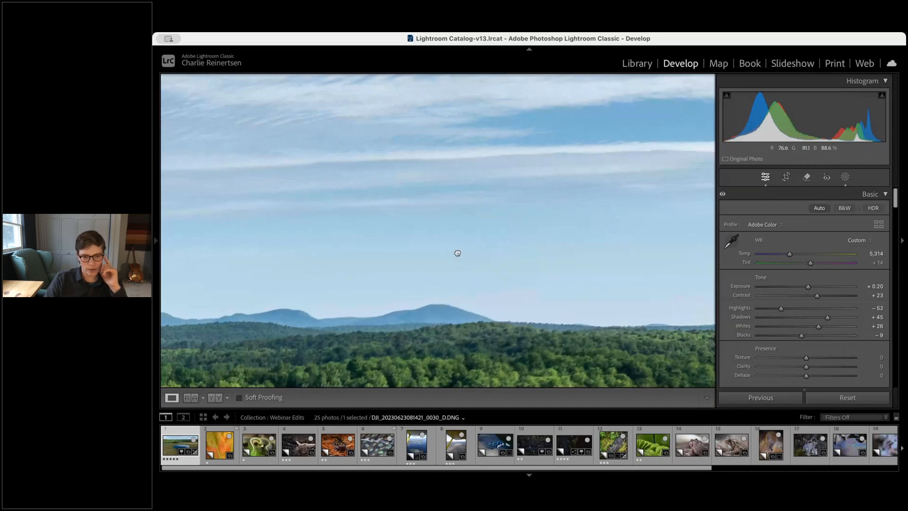
pyautogui.moveTo(458, 253); pyautogui.dragTo(602, 250)
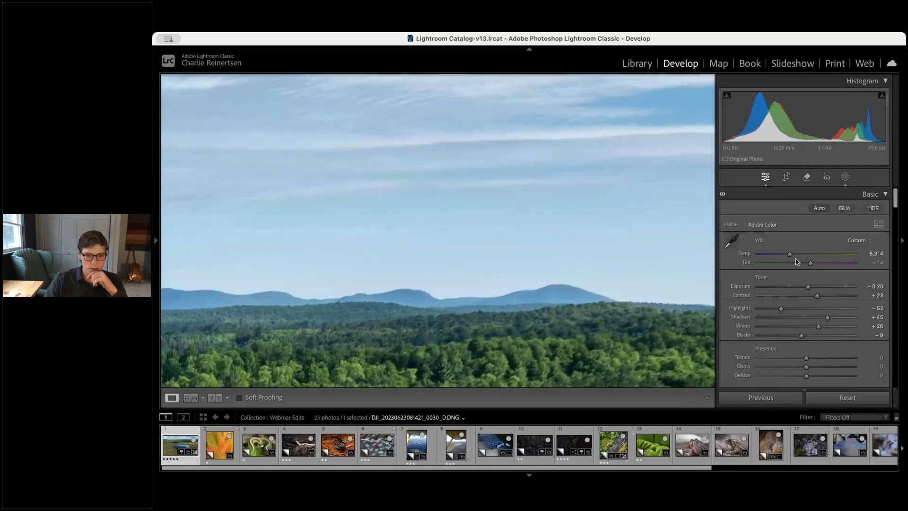
pyautogui.moveTo(791, 256); pyautogui.dragTo(790, 258)
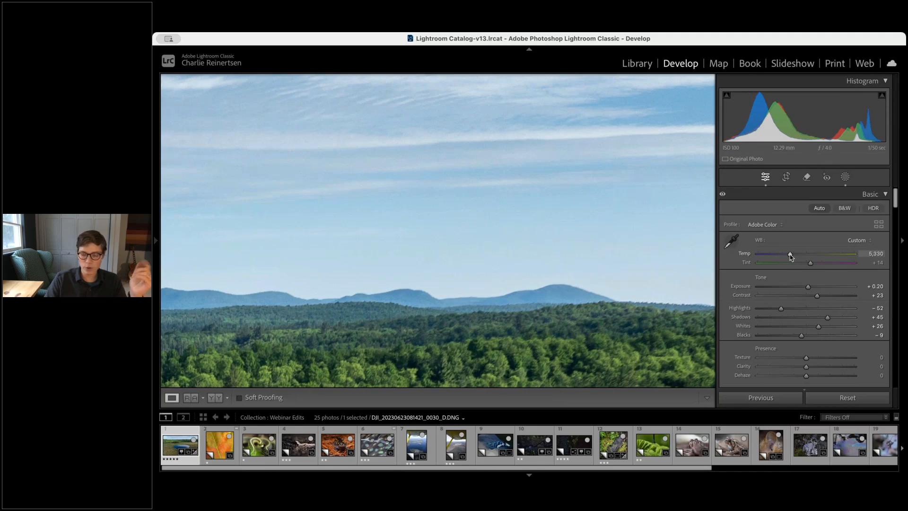
pyautogui.moveTo(791, 255); pyautogui.dragTo(780, 254)
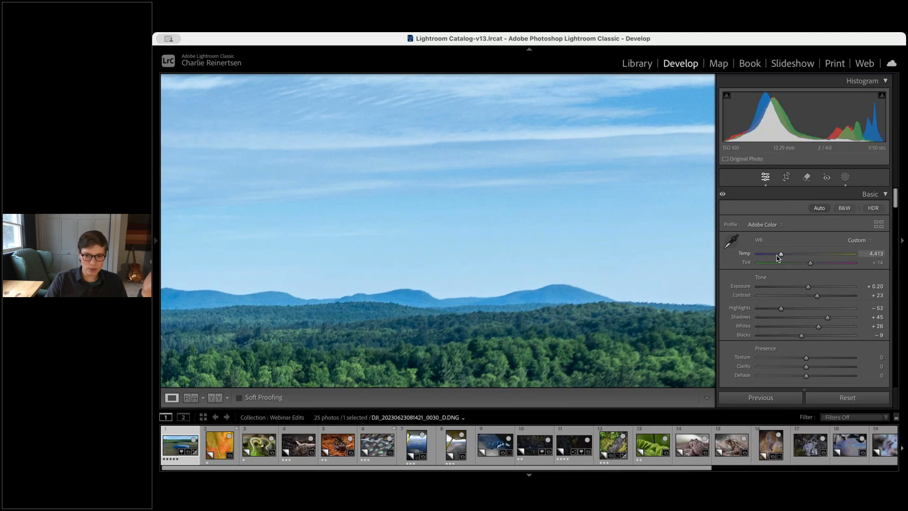
pyautogui.moveTo(781, 255); pyautogui.dragTo(780, 255)
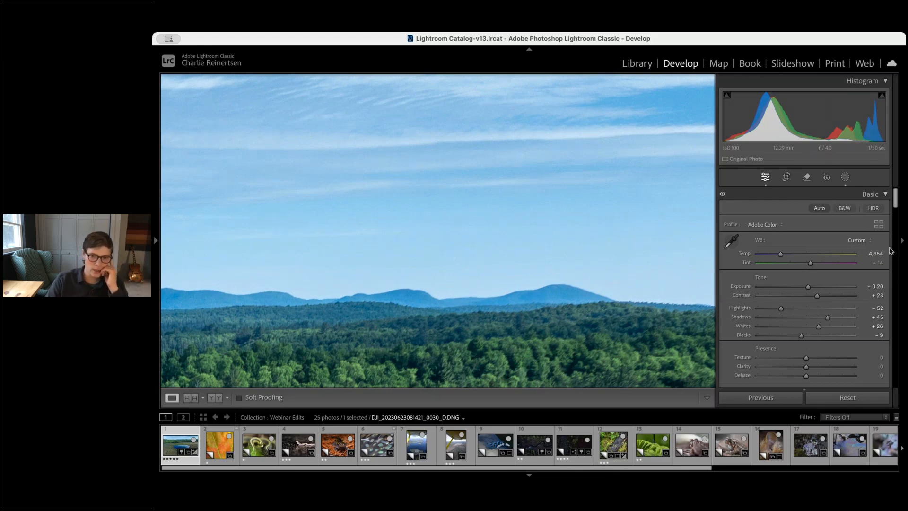
pyautogui.moveTo(780, 255); pyautogui.dragTo(788, 256)
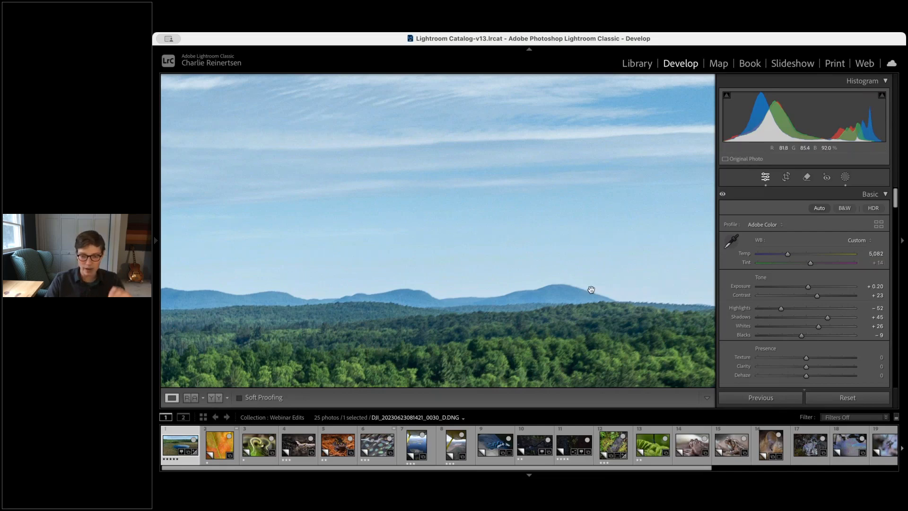
# Return the white balance to As Shot
pyautogui.click(589, 314)
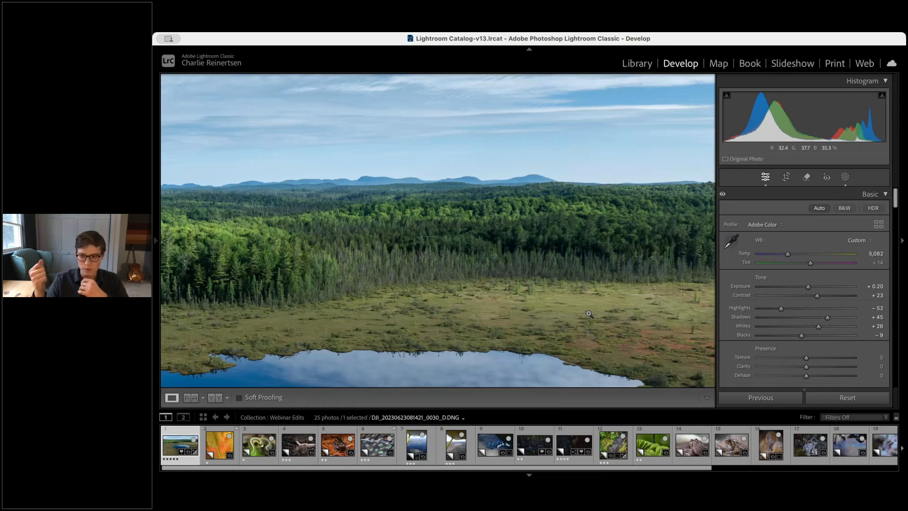
pyautogui.press('super+minus')
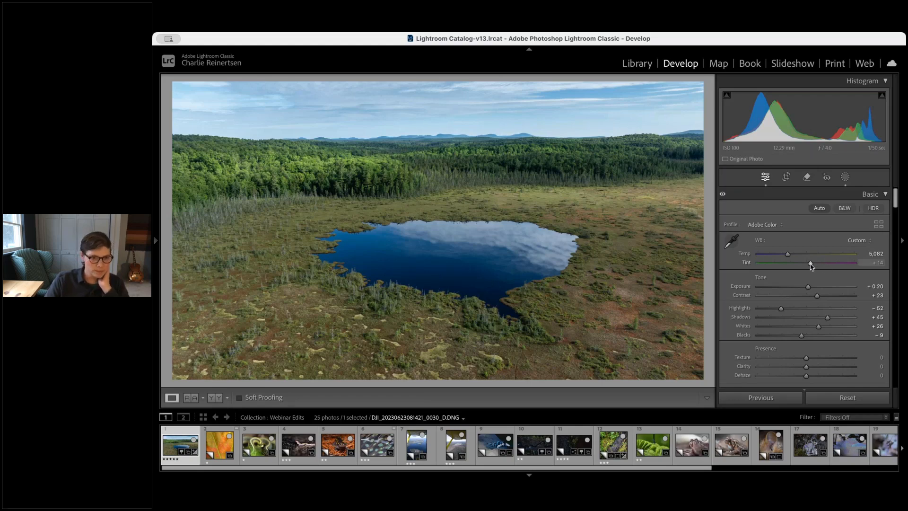
pyautogui.moveTo(811, 265)
pyautogui.mouseDown()
pyautogui.moveTo(756, 264)
pyautogui.moveTo(861, 260)
pyautogui.moveTo(861, 268)
pyautogui.moveTo(811, 266)
pyautogui.mouseUp()
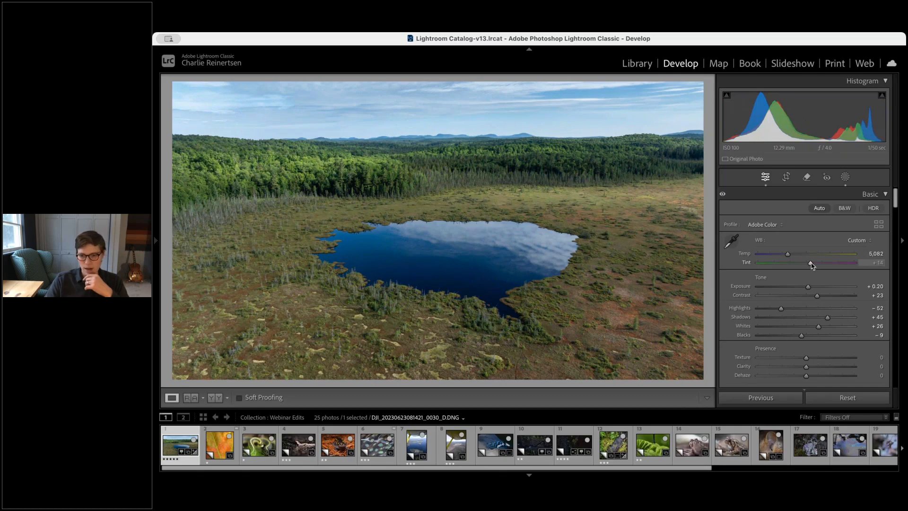
pyautogui.click(851, 240)
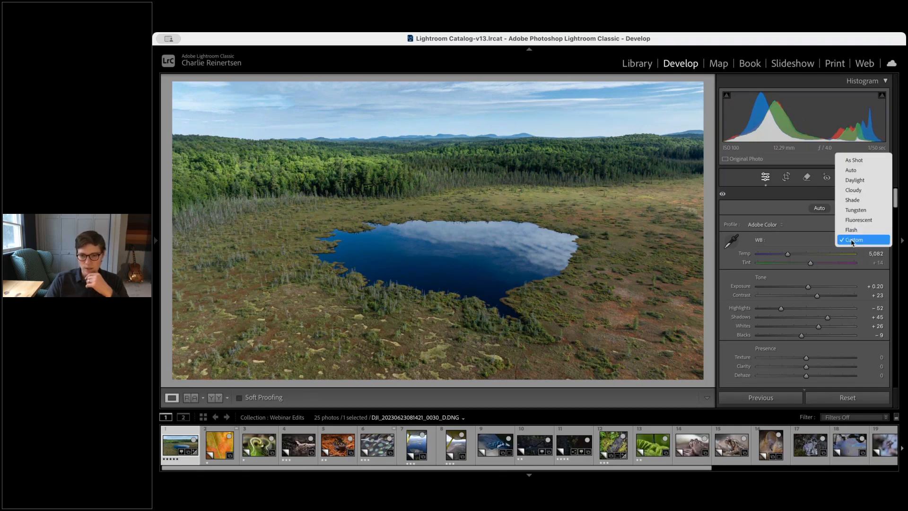
pyautogui.click(853, 161)
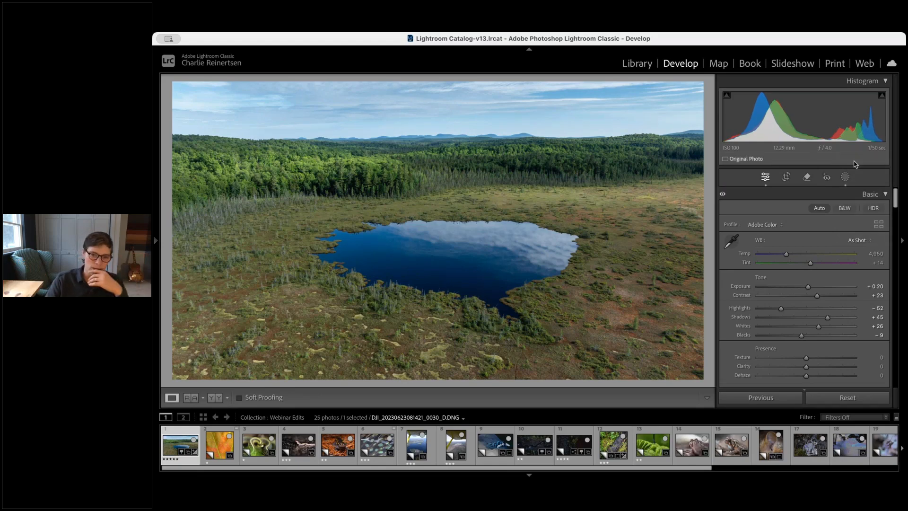
# Set the white balance temperature to 4,835 and the tint to +23
pyautogui.moveTo(787, 254); pyautogui.dragTo(786, 256)
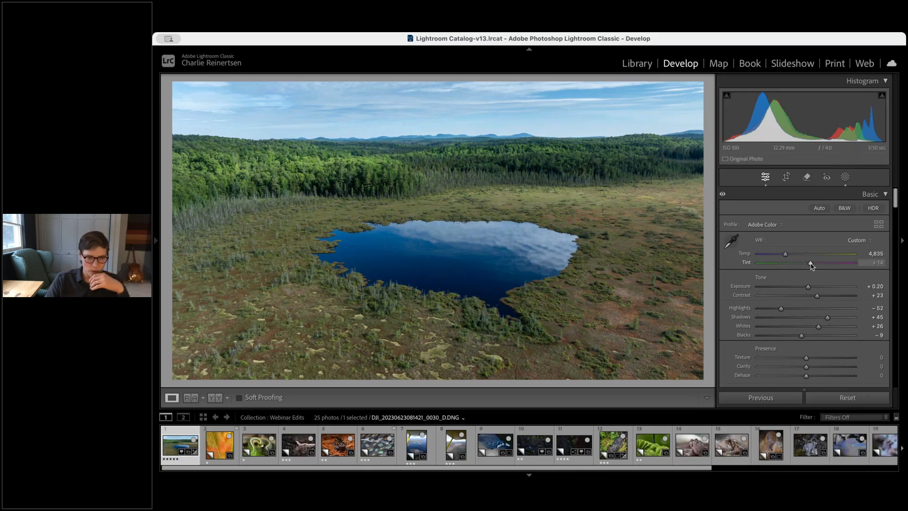
pyautogui.moveTo(811, 264); pyautogui.dragTo(813, 265)
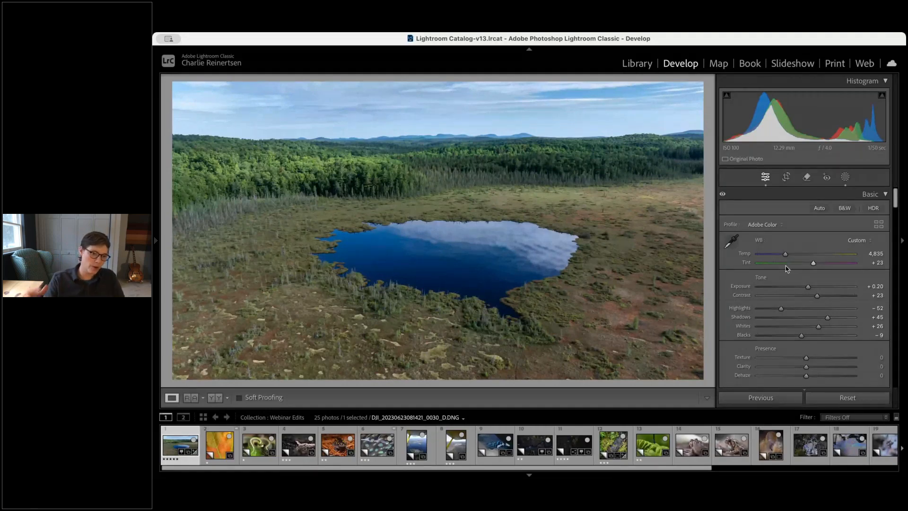
# Inspect the marsh vegetation colours close up
pyautogui.click(313, 307)
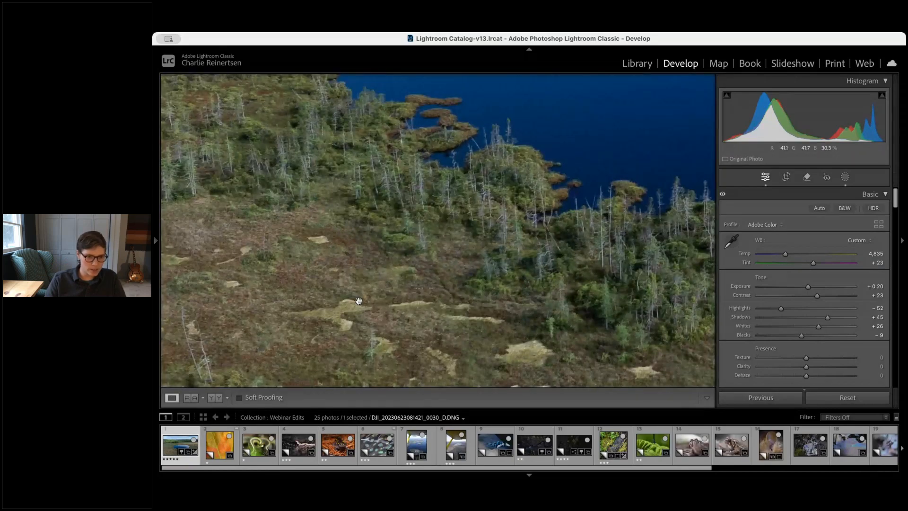
pyautogui.moveTo(359, 301); pyautogui.dragTo(497, 184)
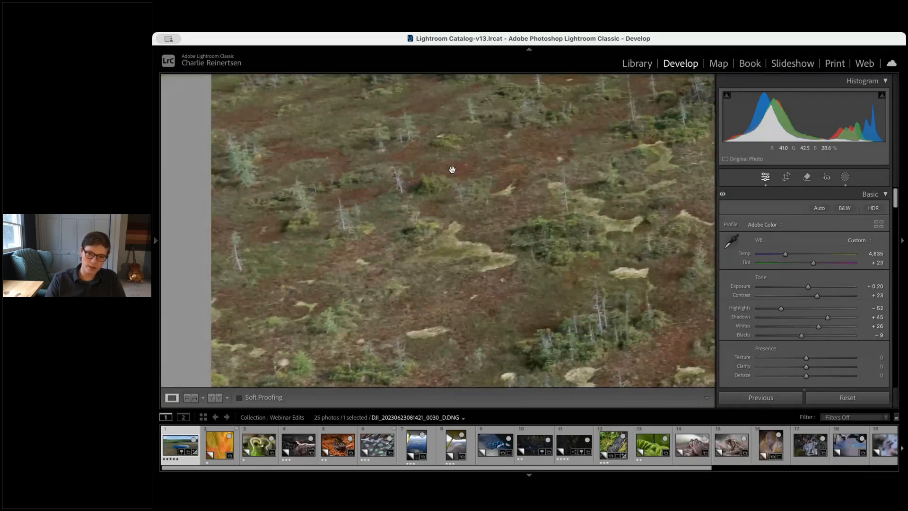
pyautogui.moveTo(491, 165); pyautogui.dragTo(403, 263)
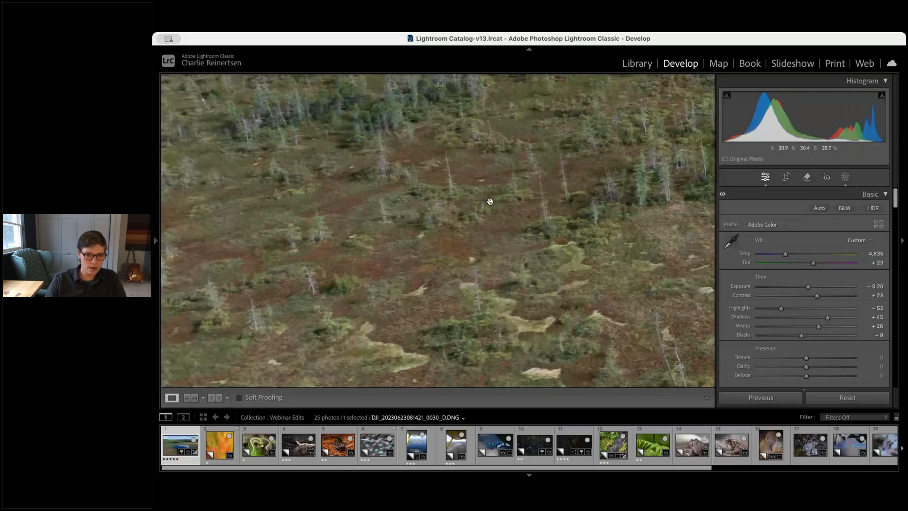
# Set the white balance tint to +28 and the temperature to 4,842 after checking the marsh close up
pyautogui.moveTo(681, 77); pyautogui.dragTo(377, 180)
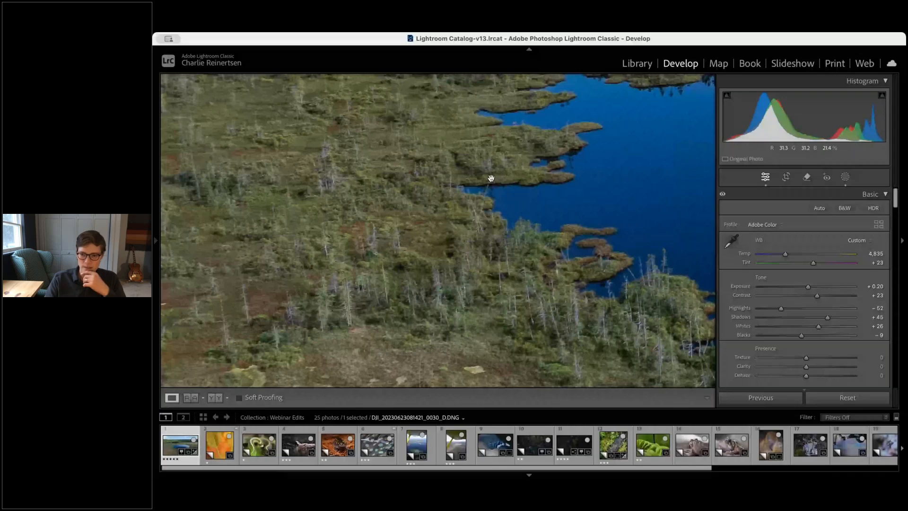
pyautogui.moveTo(491, 178); pyautogui.dragTo(470, 204)
pyautogui.click(470, 204)
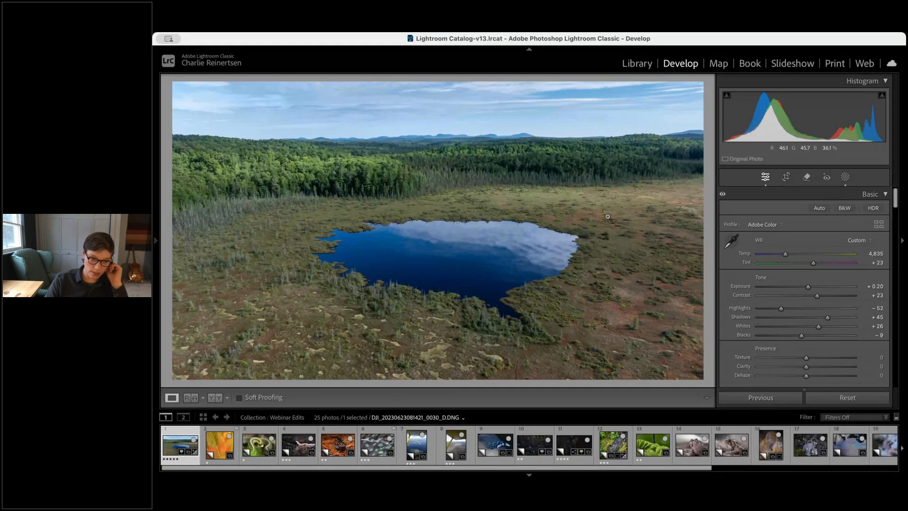
pyautogui.click(608, 217)
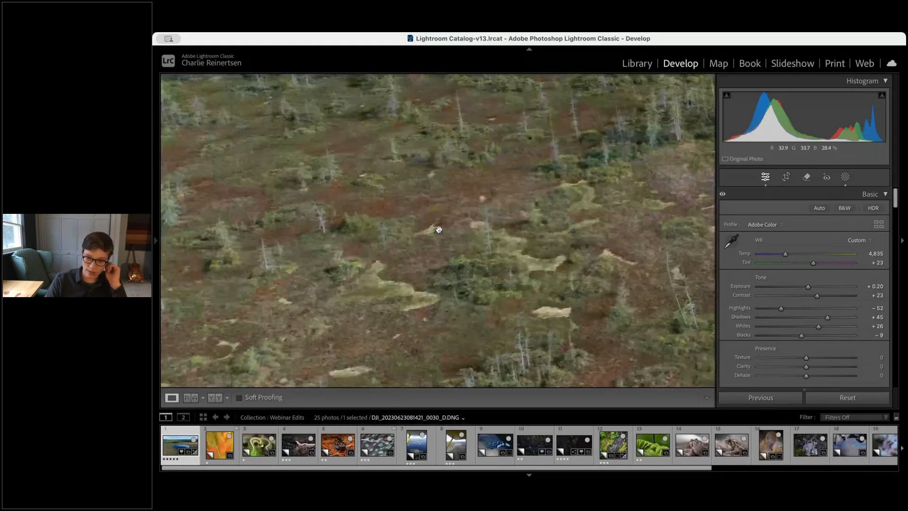
pyautogui.click(439, 229)
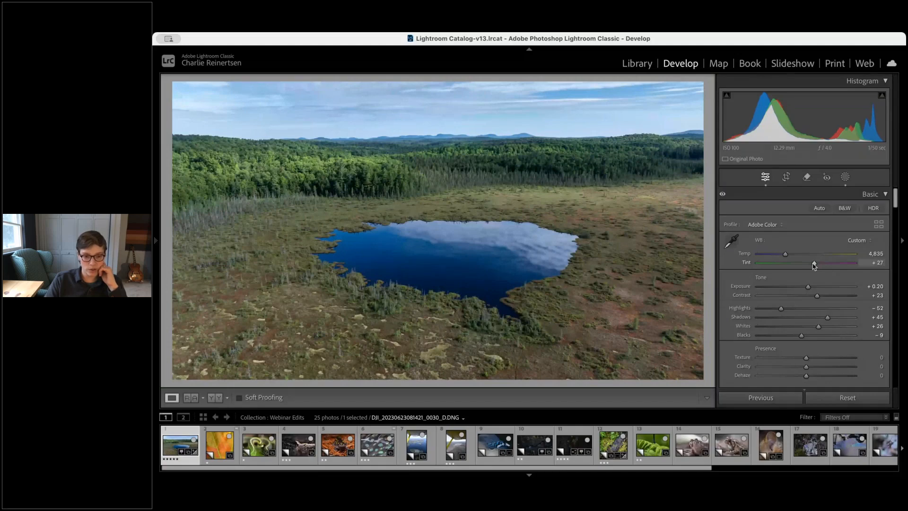
pyautogui.moveTo(814, 266); pyautogui.dragTo(814, 266)
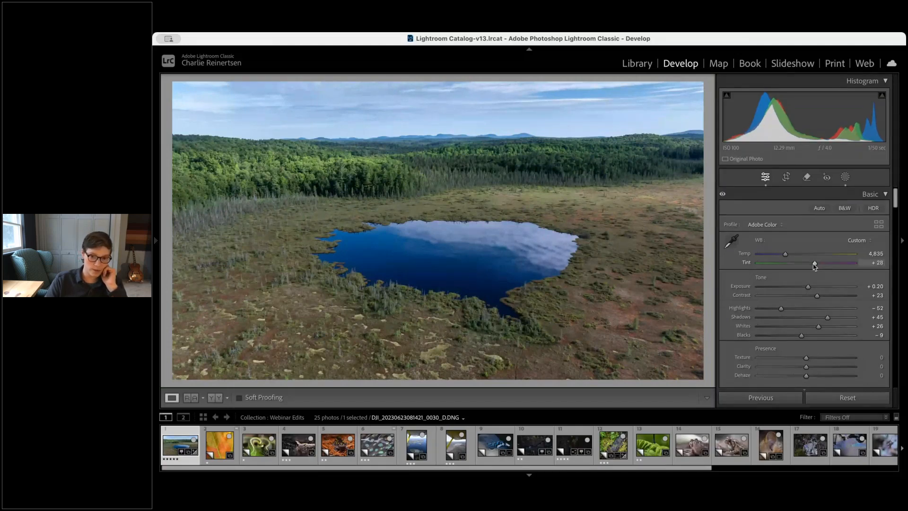
pyautogui.moveTo(785, 254); pyautogui.dragTo(786, 255)
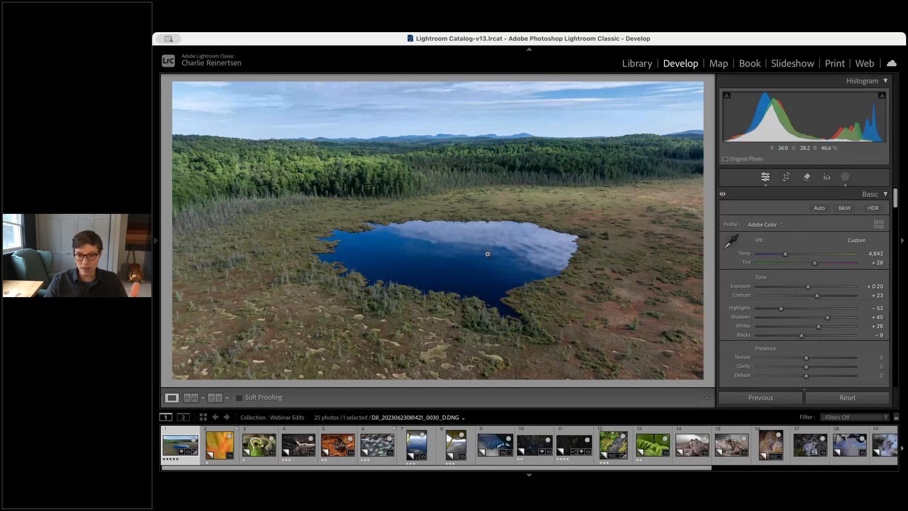
# Try shifting the red and blue hues in the colour mixer, returning them to 0
pyautogui.scroll(-5, 832, 311)
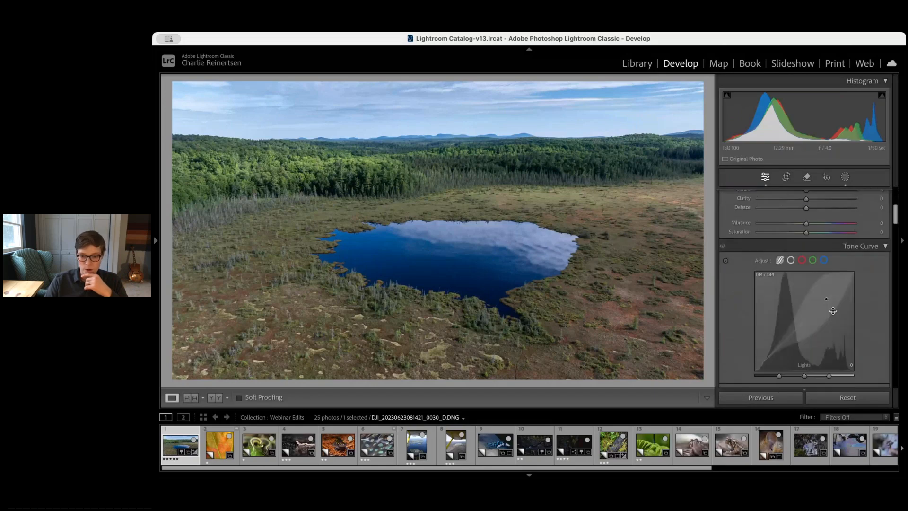
pyautogui.scroll(-5, 846, 331)
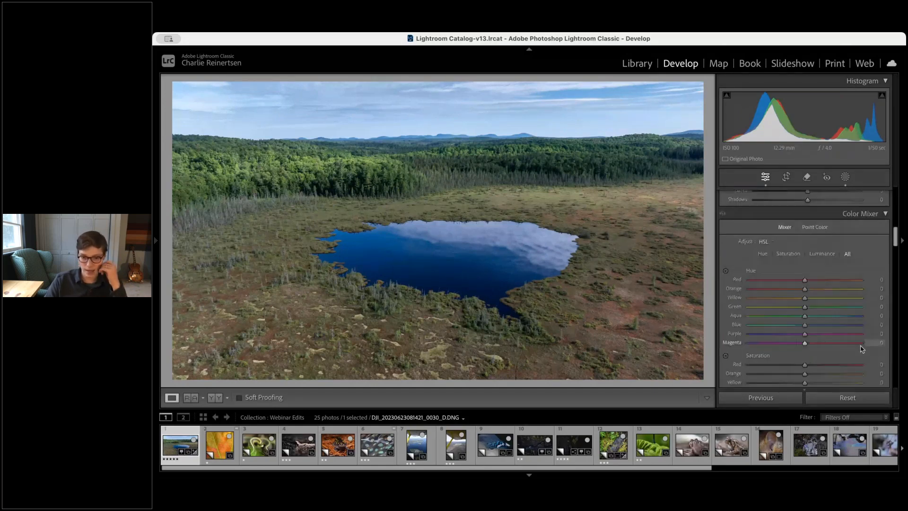
pyautogui.scroll(-1, 861, 349)
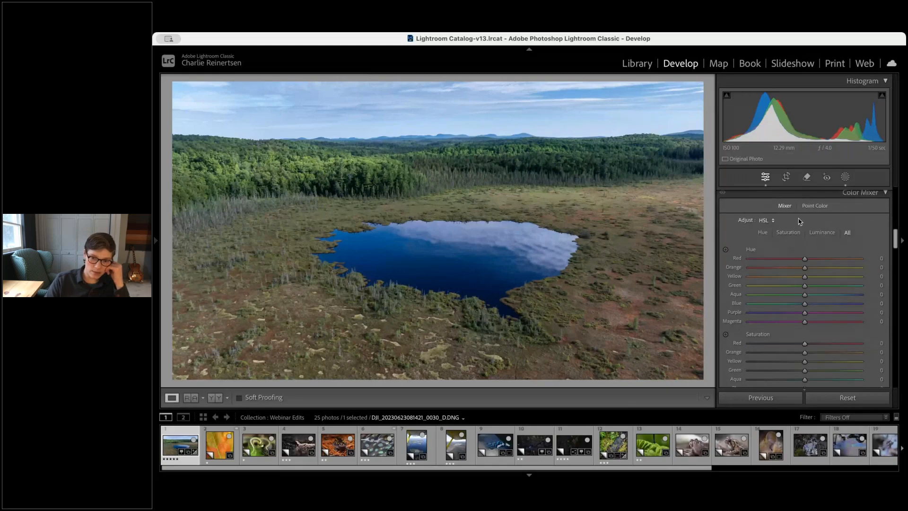
pyautogui.scroll(-1, 802, 213)
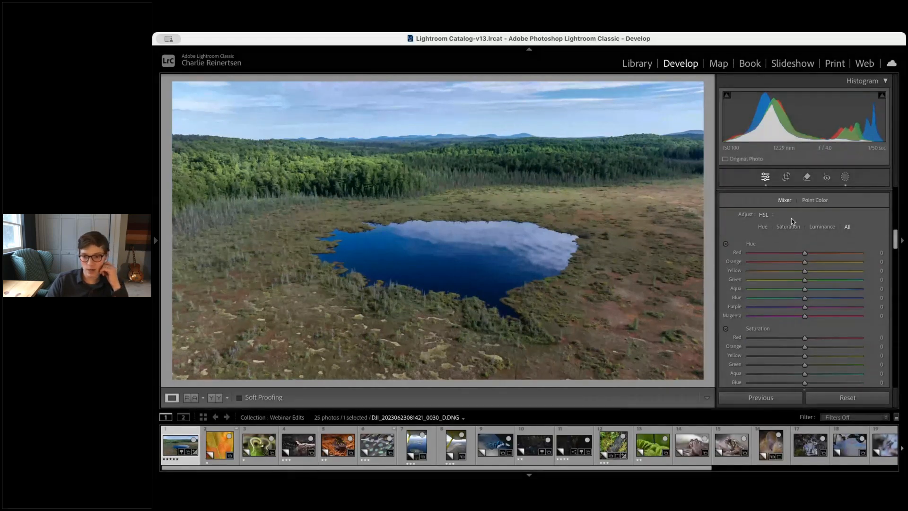
pyautogui.scroll(-3, 846, 350)
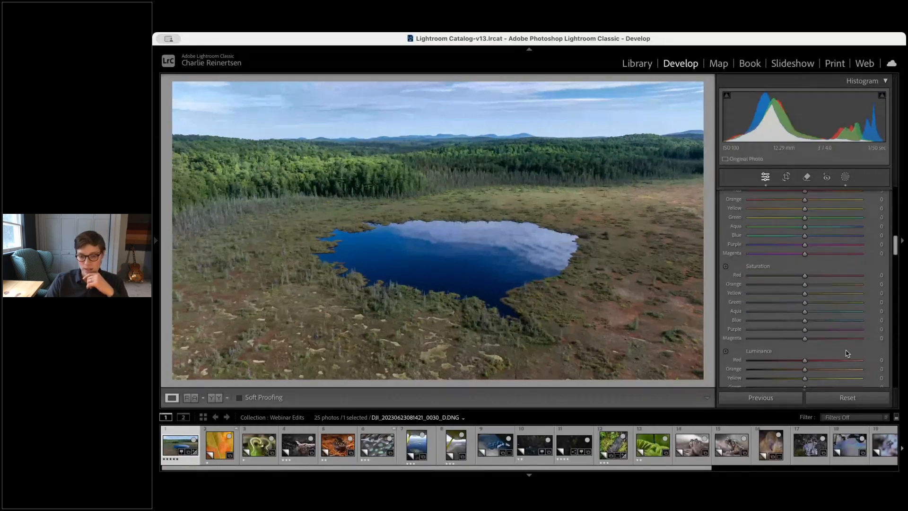
pyautogui.scroll(-3, 847, 354)
pyautogui.scroll(3, 869, 331)
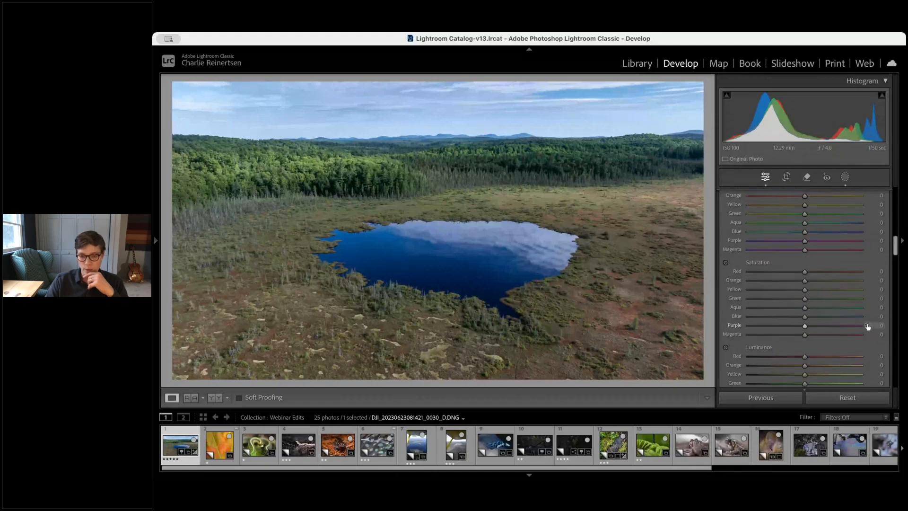
pyautogui.scroll(1, 866, 325)
pyautogui.scroll(1, 866, 322)
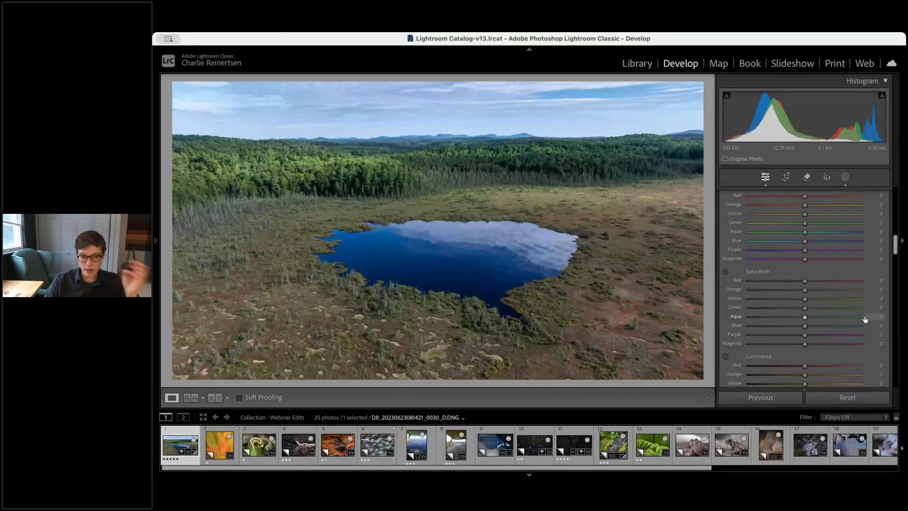
pyautogui.scroll(5, 866, 316)
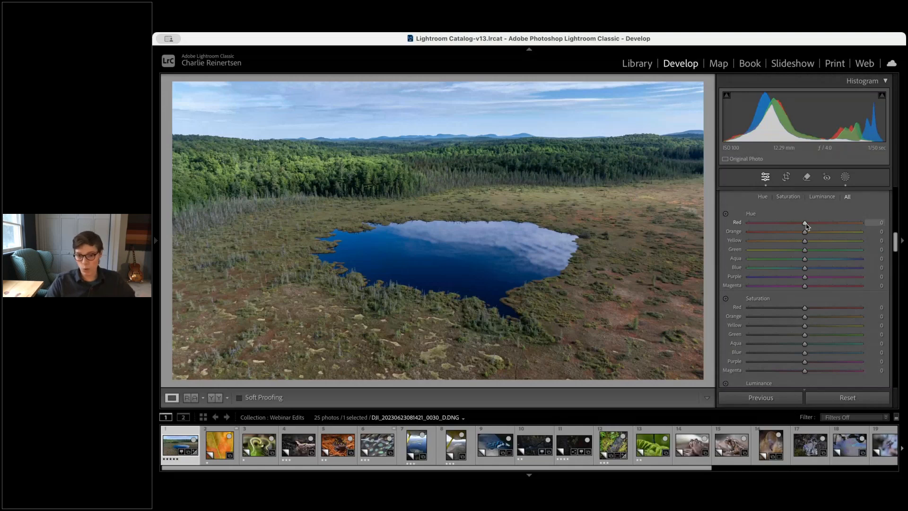
pyautogui.moveTo(804, 223)
pyautogui.mouseDown()
pyautogui.moveTo(747, 226)
pyautogui.moveTo(872, 225)
pyautogui.moveTo(817, 224)
pyautogui.mouseUp()
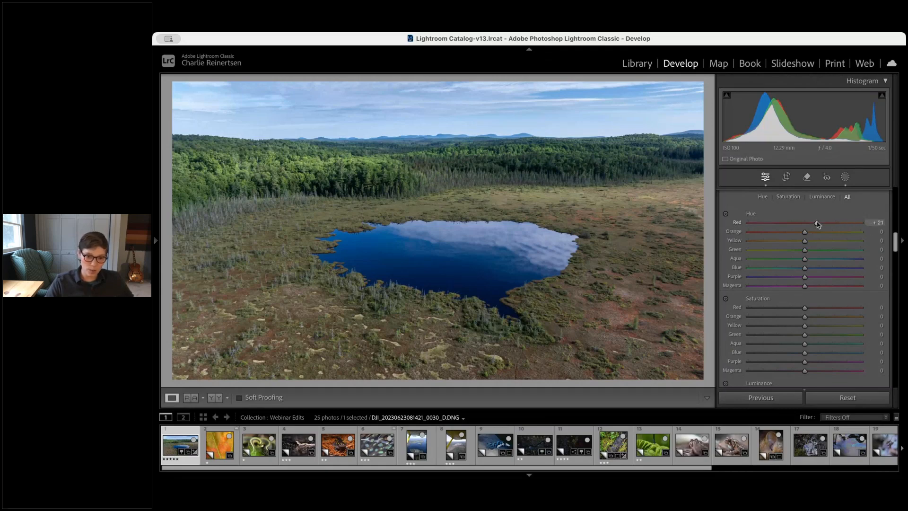
pyautogui.doubleClick(818, 224)
pyautogui.click(638, 303)
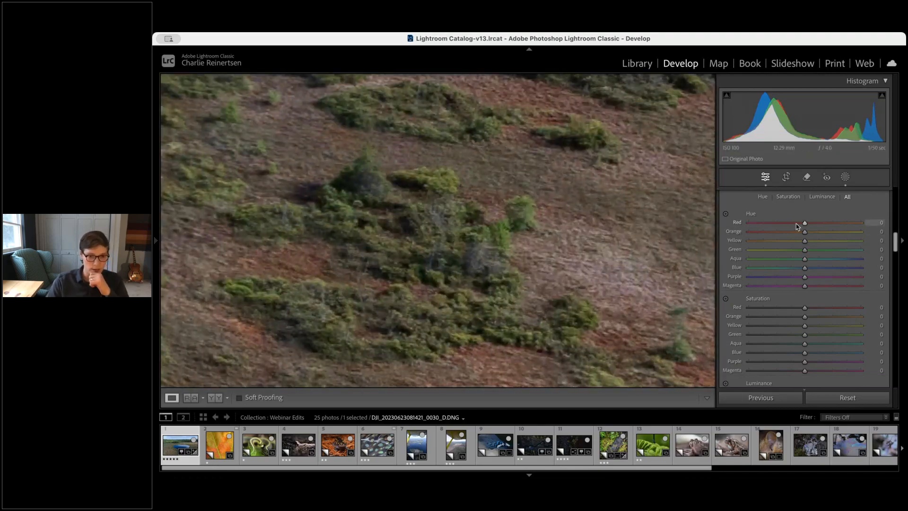
pyautogui.moveTo(804, 222)
pyautogui.mouseDown()
pyautogui.moveTo(753, 224)
pyautogui.moveTo(873, 229)
pyautogui.moveTo(805, 227)
pyautogui.mouseUp()
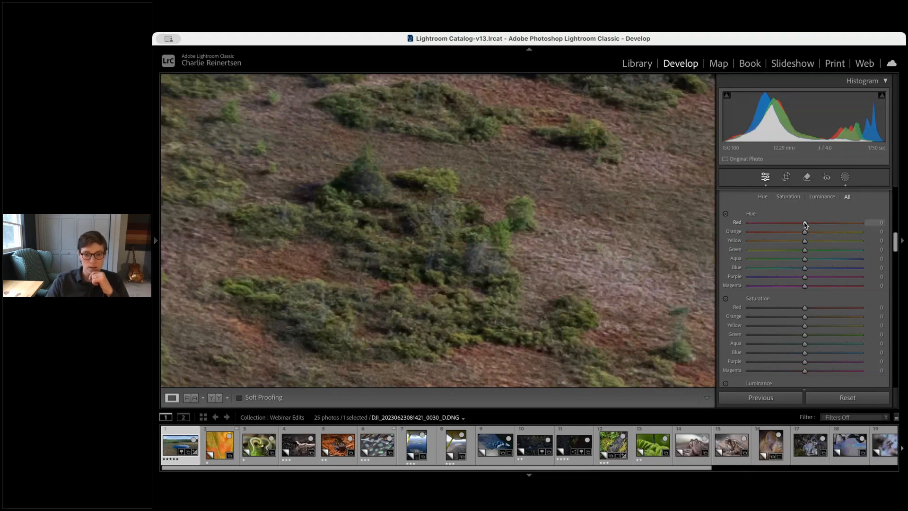
pyautogui.click(520, 270)
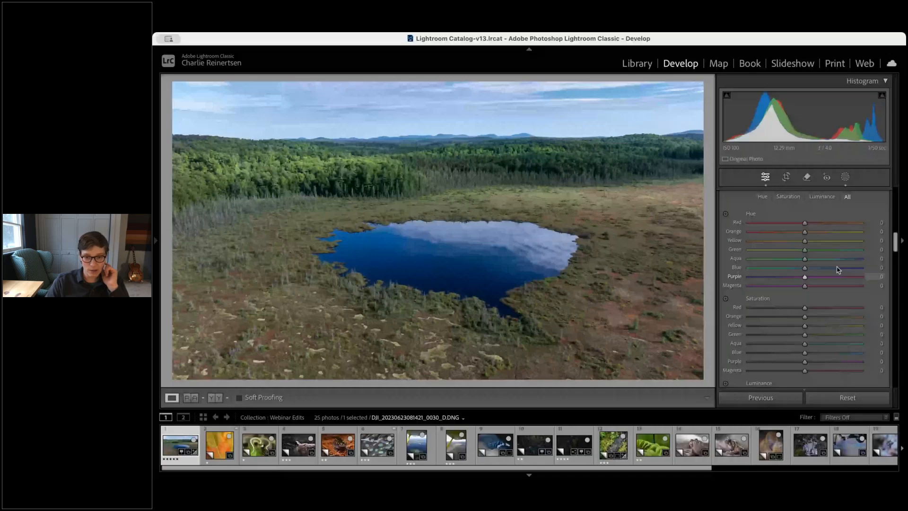
pyautogui.moveTo(805, 268)
pyautogui.mouseDown()
pyautogui.moveTo(778, 267)
pyautogui.moveTo(831, 268)
pyautogui.moveTo(783, 269)
pyautogui.moveTo(806, 270)
pyautogui.mouseUp()
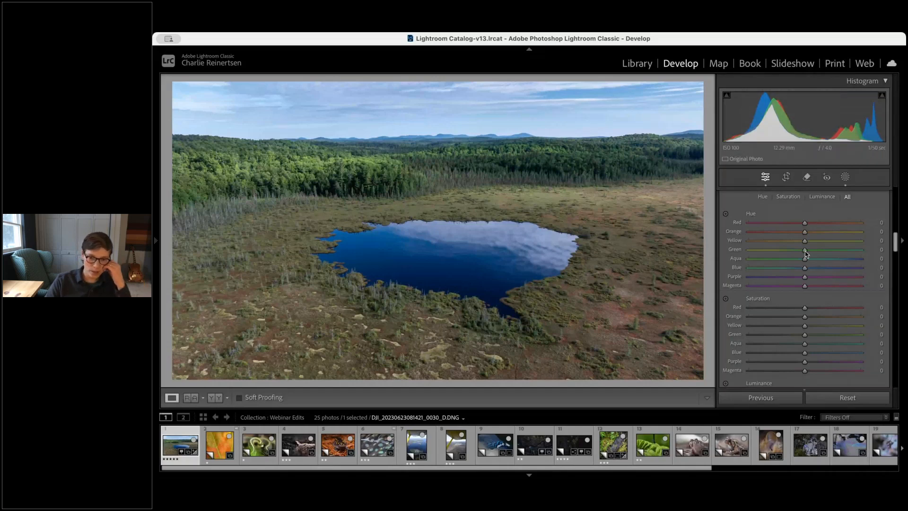
pyautogui.moveTo(806, 270)
pyautogui.mouseDown()
pyautogui.moveTo(834, 270)
pyautogui.moveTo(780, 270)
pyautogui.moveTo(823, 270)
pyautogui.moveTo(804, 269)
pyautogui.mouseUp()
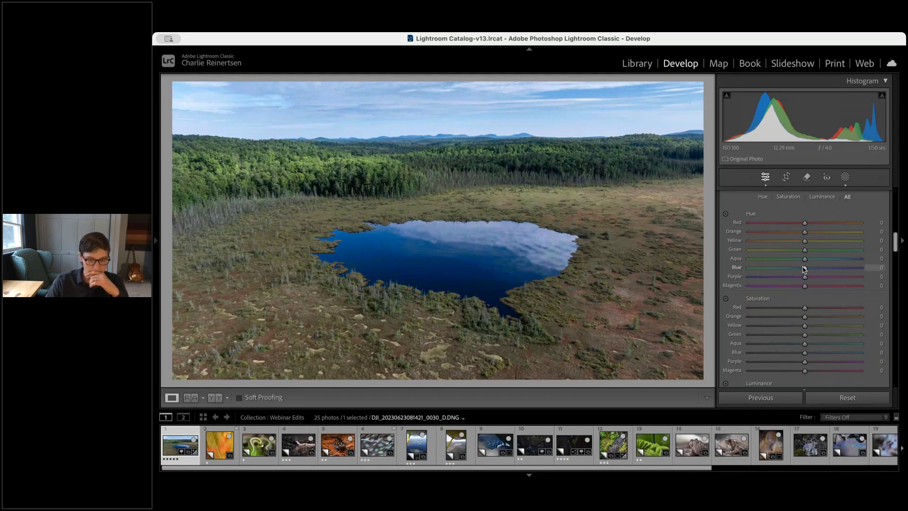
# Reduce the blue saturation to -12 in the colour mixer
pyautogui.scroll(-3, 818, 317)
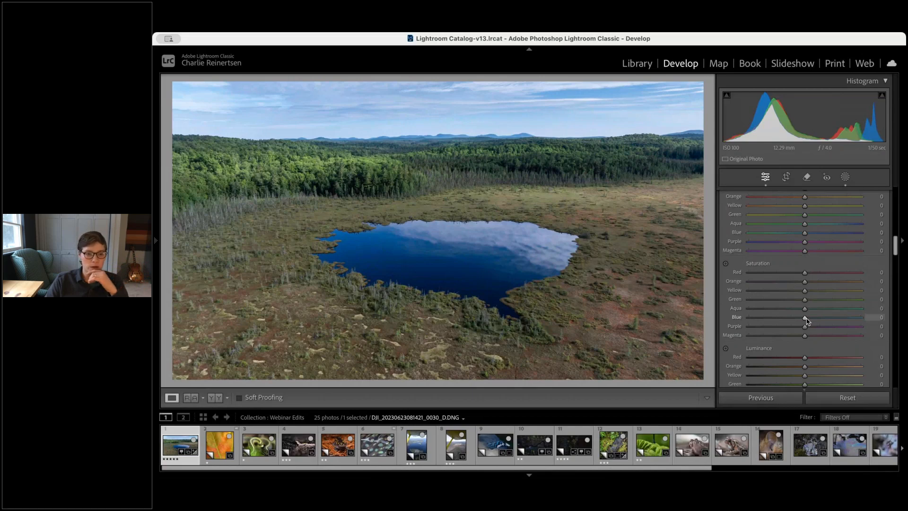
pyautogui.moveTo(805, 318); pyautogui.dragTo(800, 320)
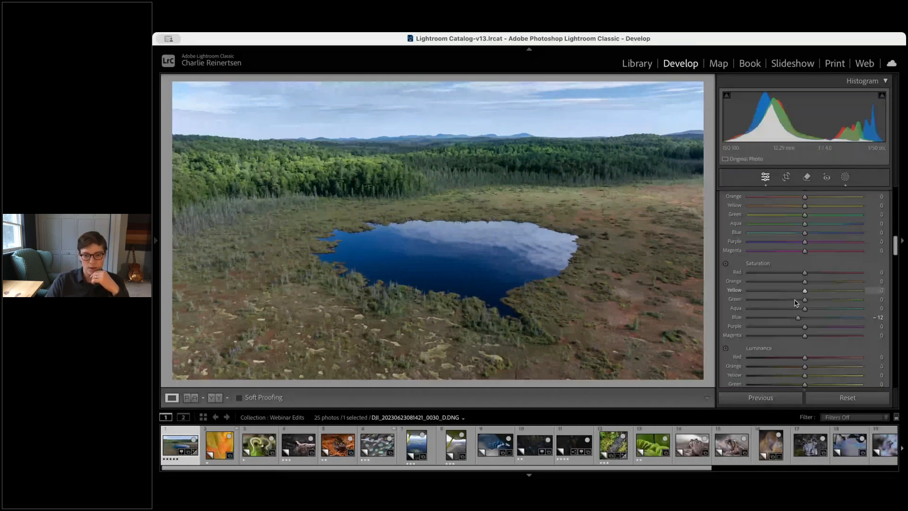
# Cool the sky linear gradient mask to temperature -11 and raise its saturation slightly, then leave masking
pyautogui.hotkey('shift', 'w')
pyautogui.click(702, 143)
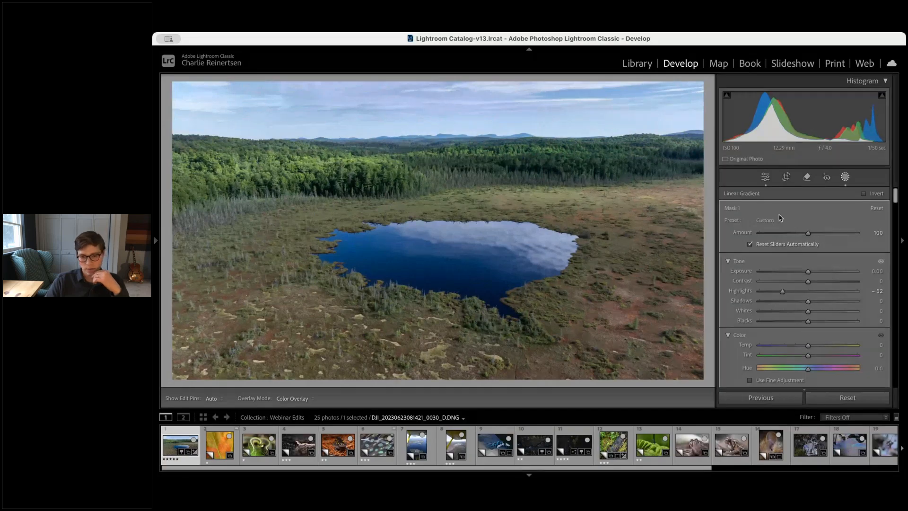
pyautogui.scroll(-2, 781, 217)
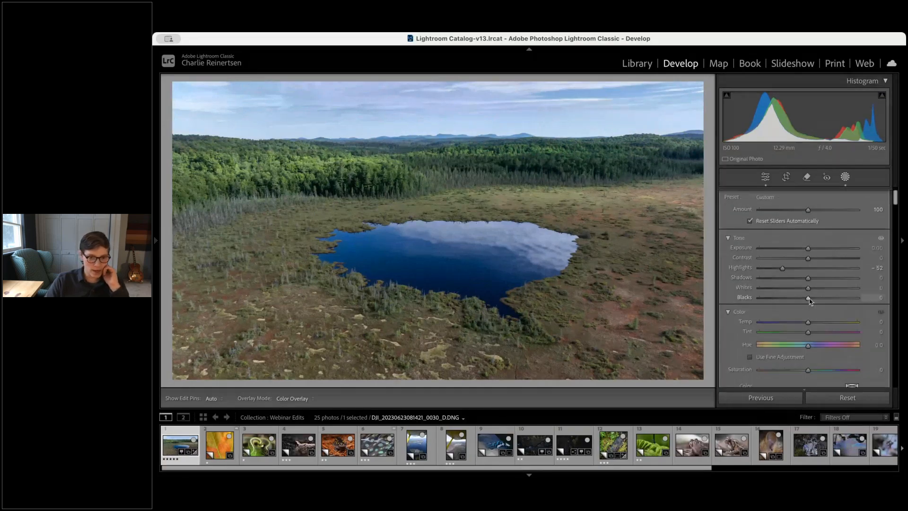
pyautogui.moveTo(807, 322); pyautogui.dragTo(801, 323)
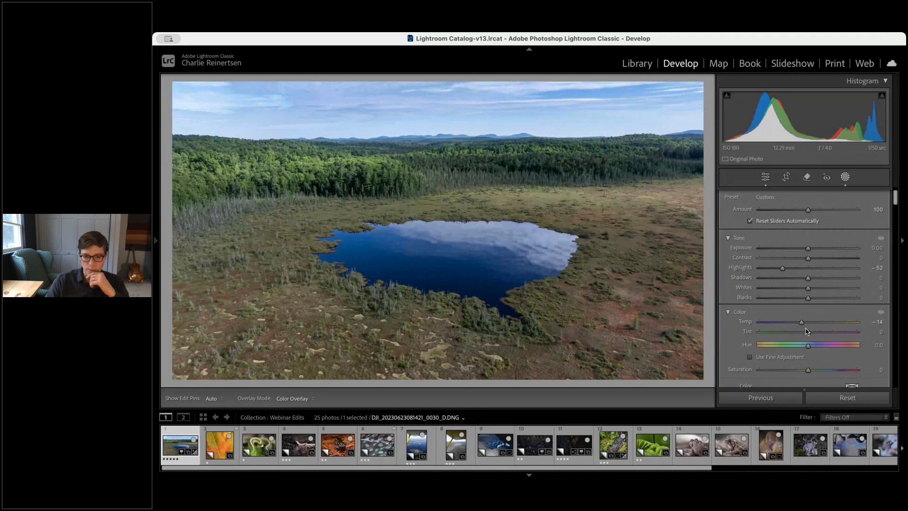
pyautogui.moveTo(809, 369); pyautogui.dragTo(811, 372)
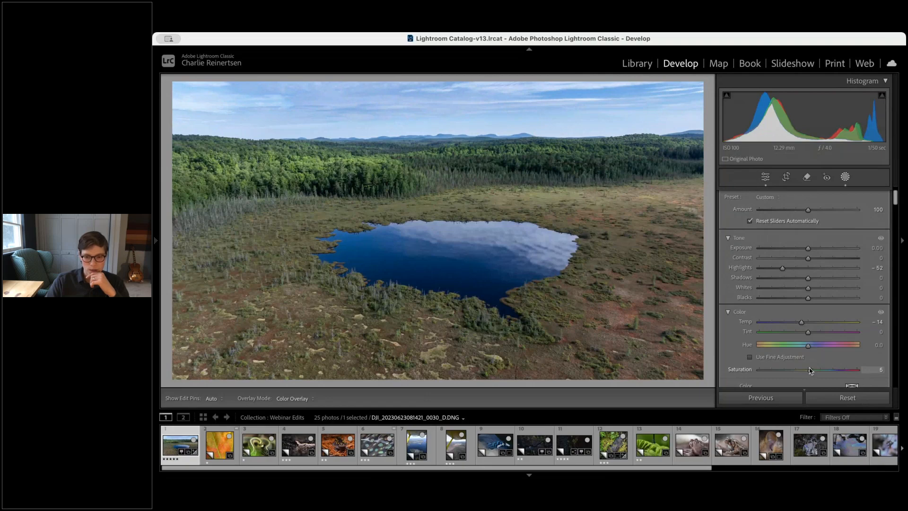
pyautogui.moveTo(801, 322); pyautogui.dragTo(804, 324)
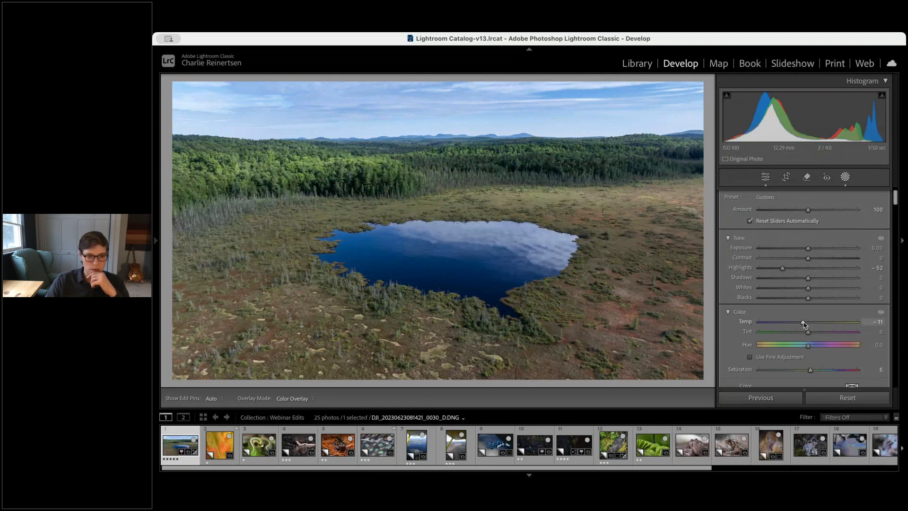
pyautogui.click(648, 198)
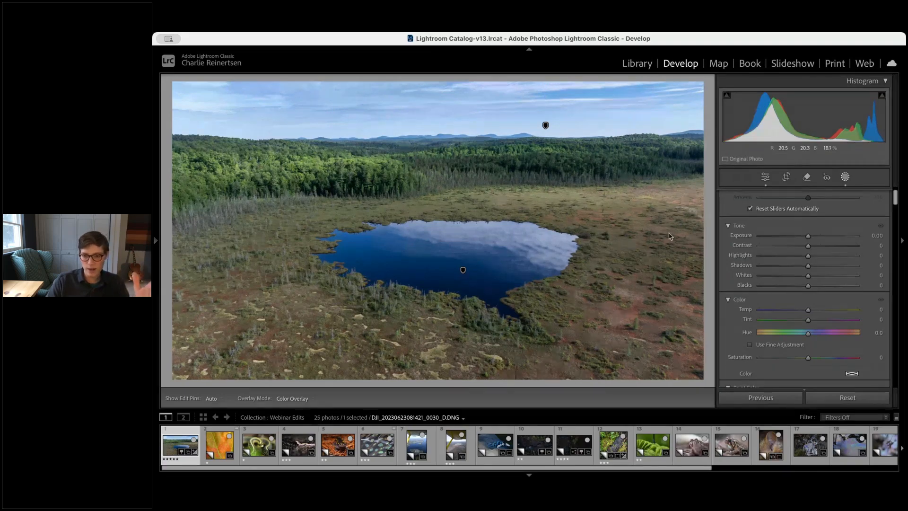
pyautogui.click(845, 177)
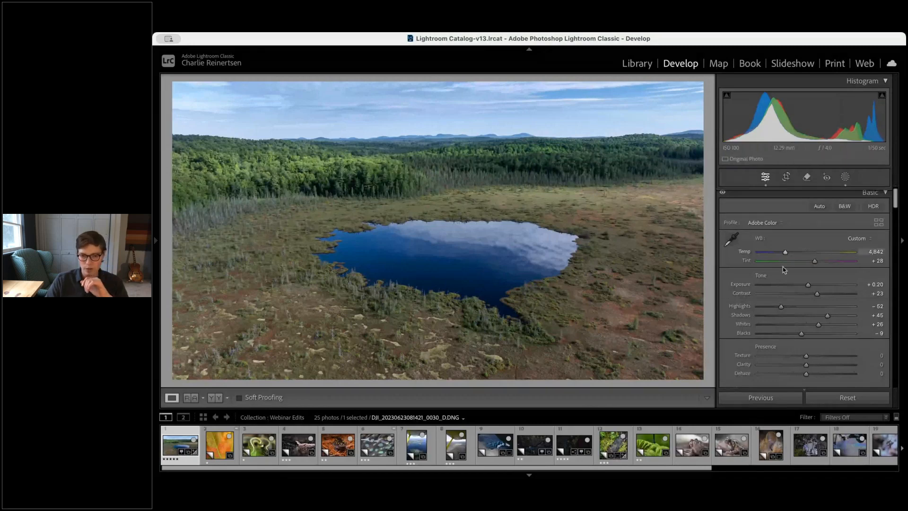
pyautogui.scroll(-1, 785, 279)
pyautogui.scroll(-15, 788, 287)
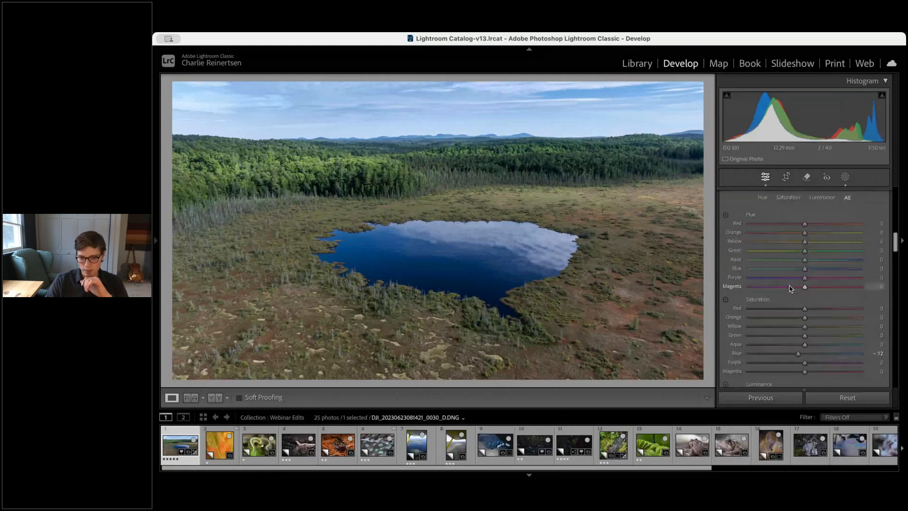
pyautogui.scroll(15, 791, 284)
pyautogui.scroll(1, 791, 280)
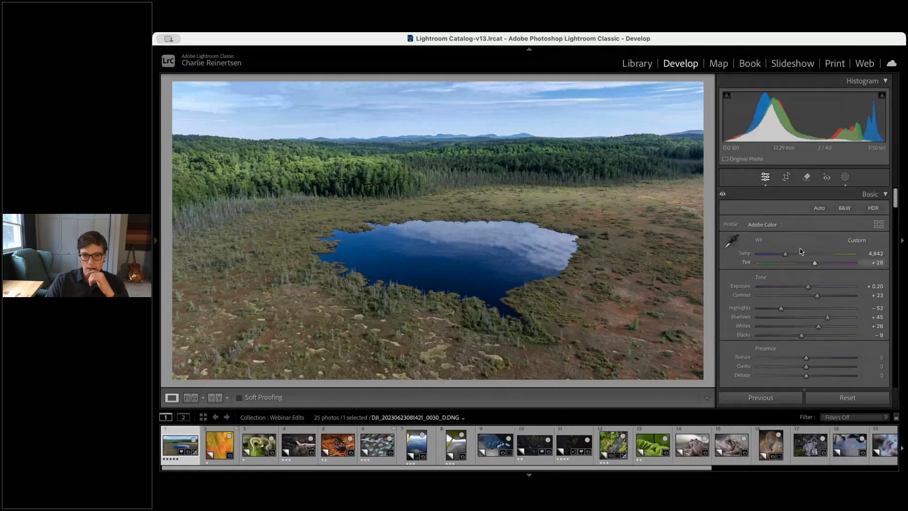
# Try straightening the photo with the crop angle, then undo the rotation
pyautogui.click(785, 177)
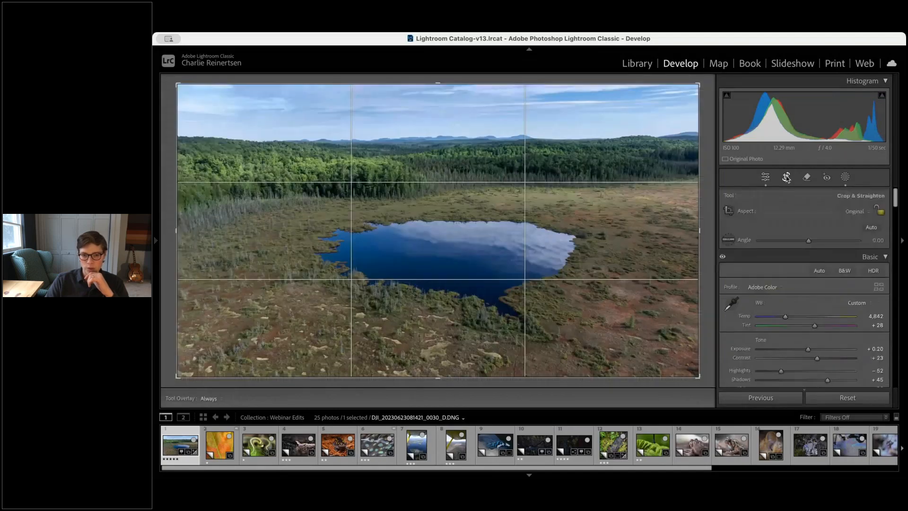
pyautogui.moveTo(705, 196); pyautogui.dragTo(705, 173)
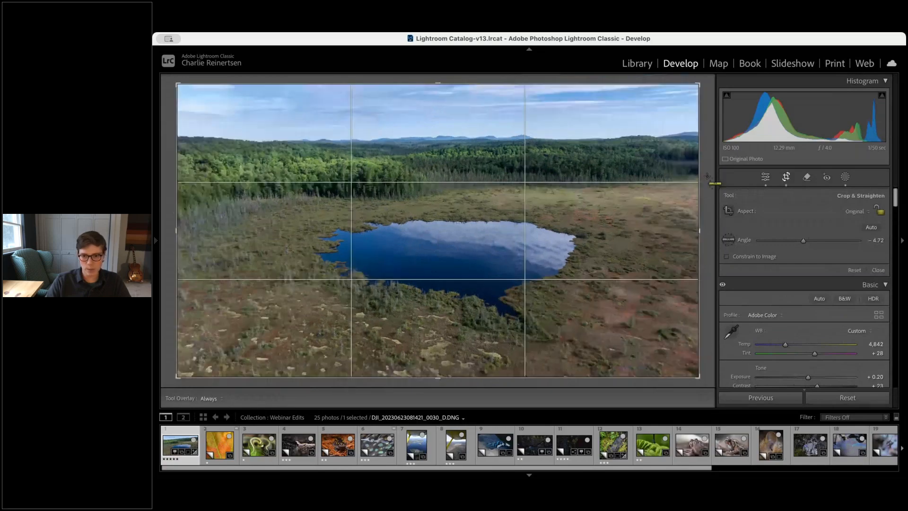
pyautogui.press('super+z')
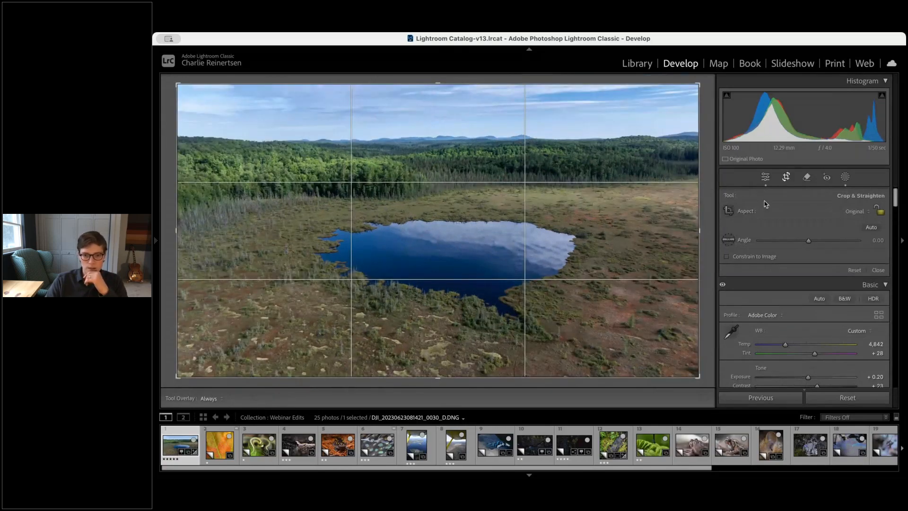
pyautogui.click(807, 177)
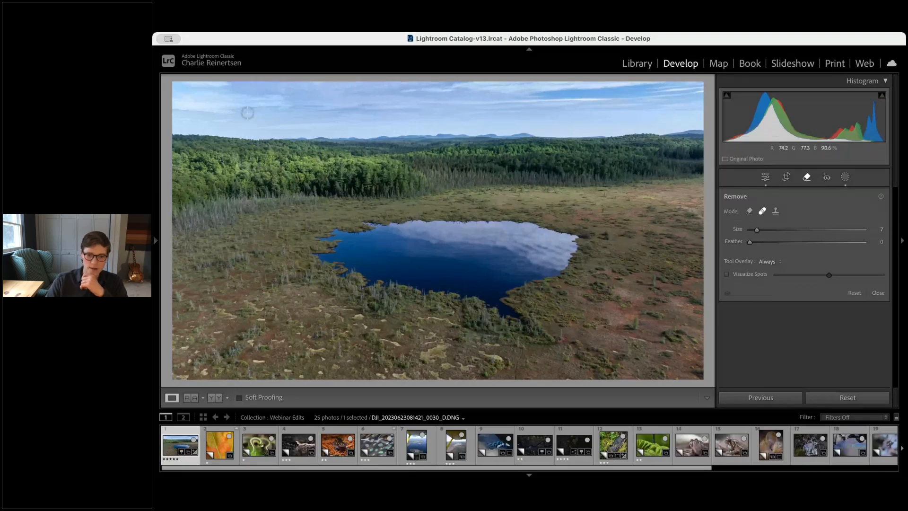
pyautogui.click(845, 177)
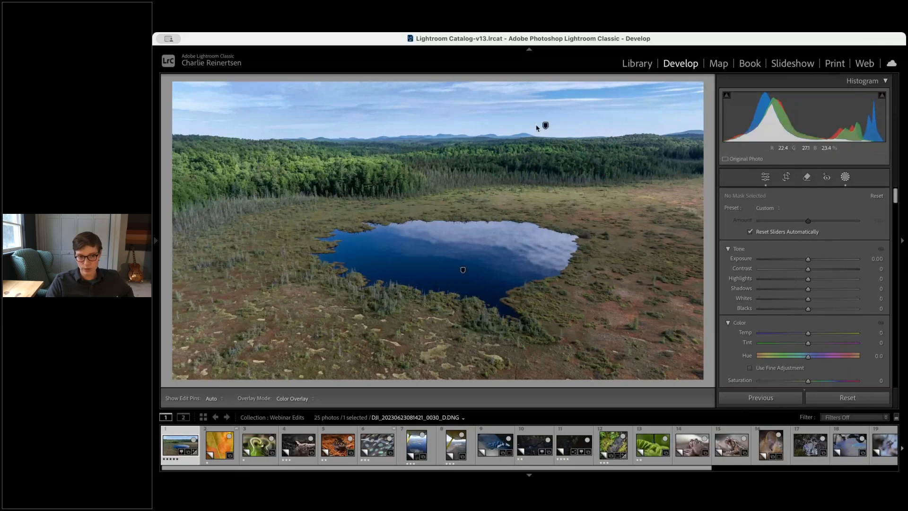
pyautogui.moveTo(545, 126)
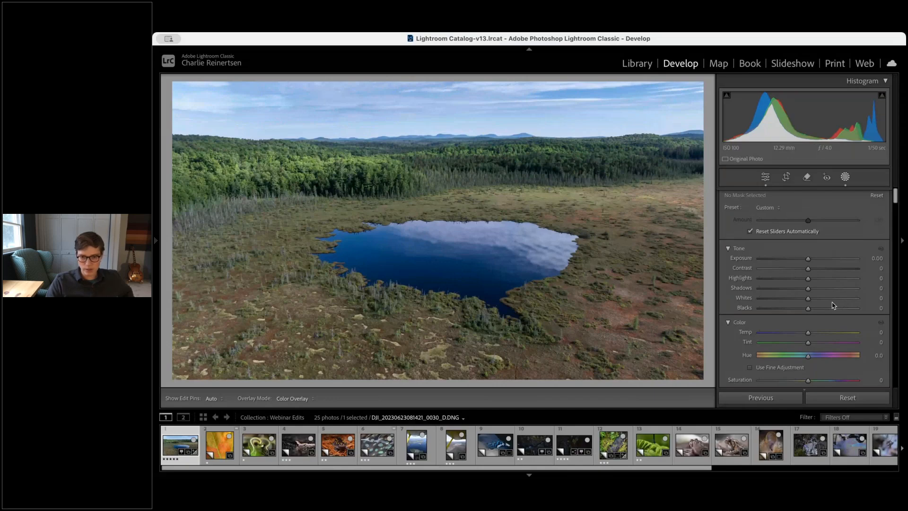
pyautogui.hotkey('shift', 'w')
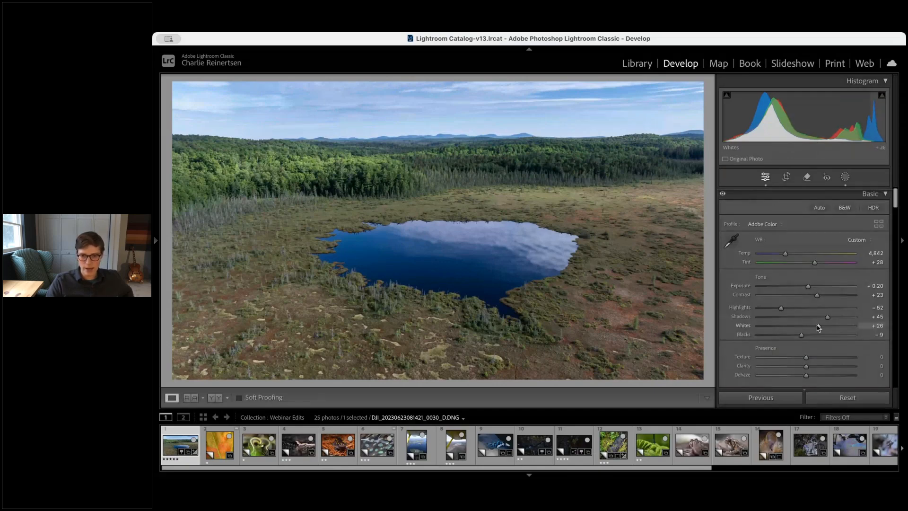
# Boost the marsh vegetation's saturation by dragging on it with the saturation targeted adjustment tool
pyautogui.scroll(-2, 818, 326)
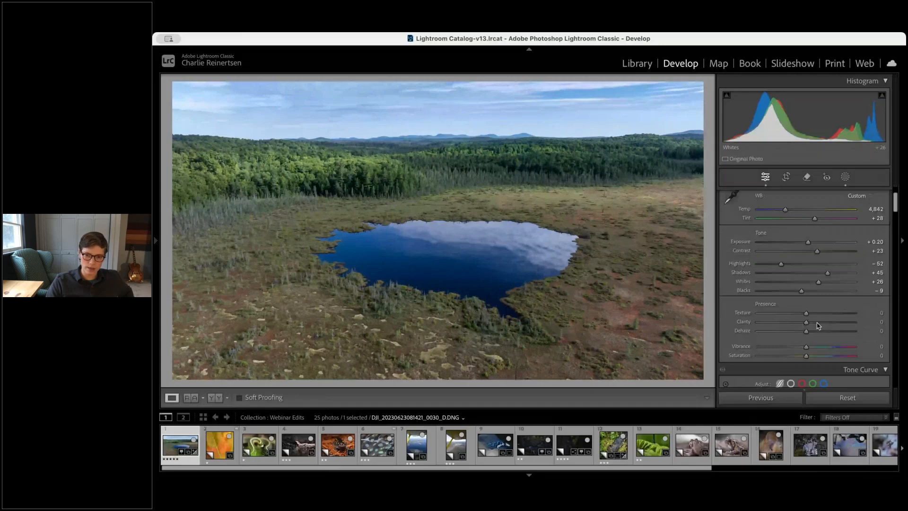
pyautogui.scroll(-10, 870, 342)
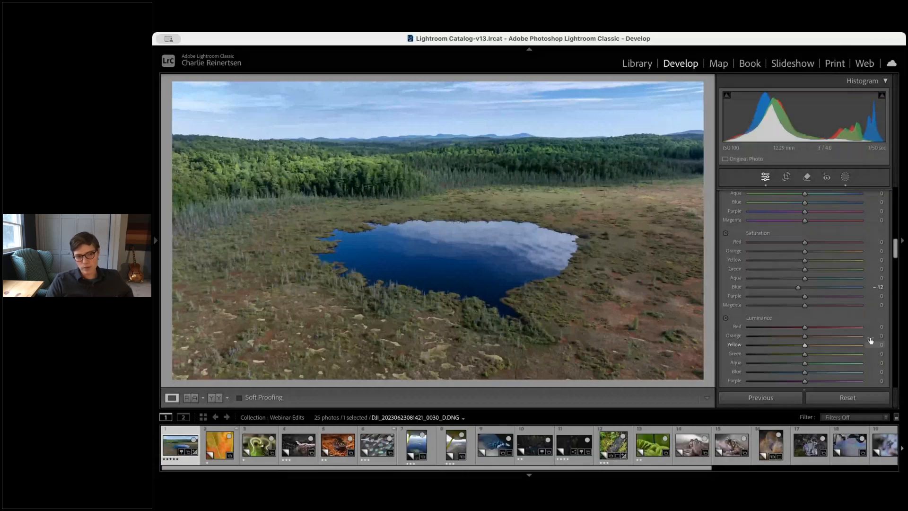
pyautogui.scroll(-1, 870, 340)
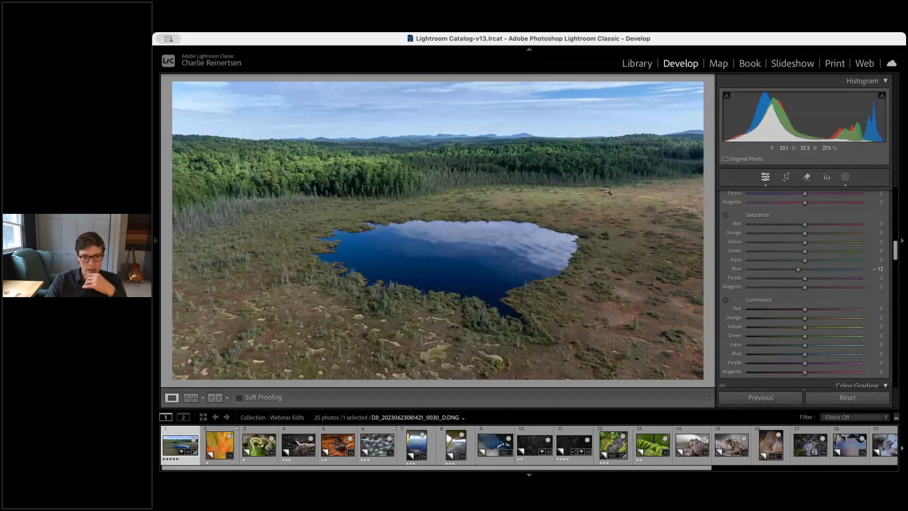
pyautogui.click(623, 352)
pyautogui.click(468, 205)
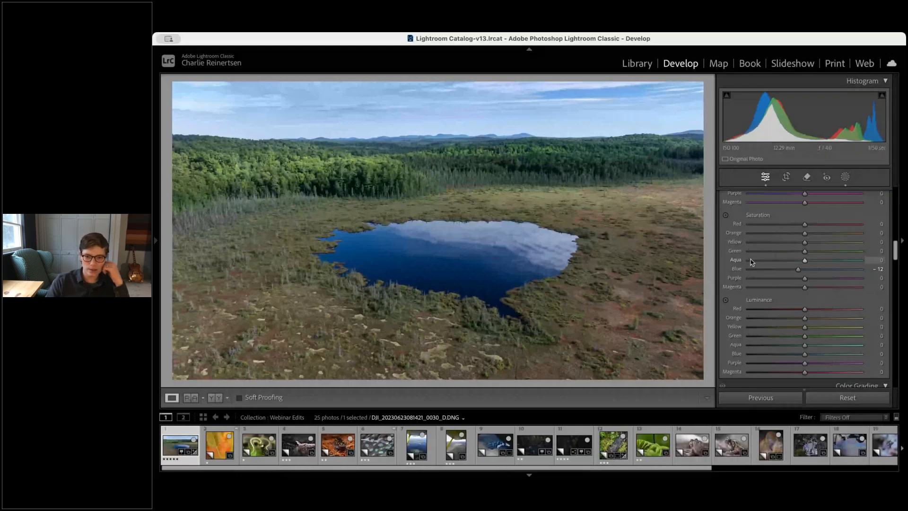
pyautogui.scroll(1, 743, 253)
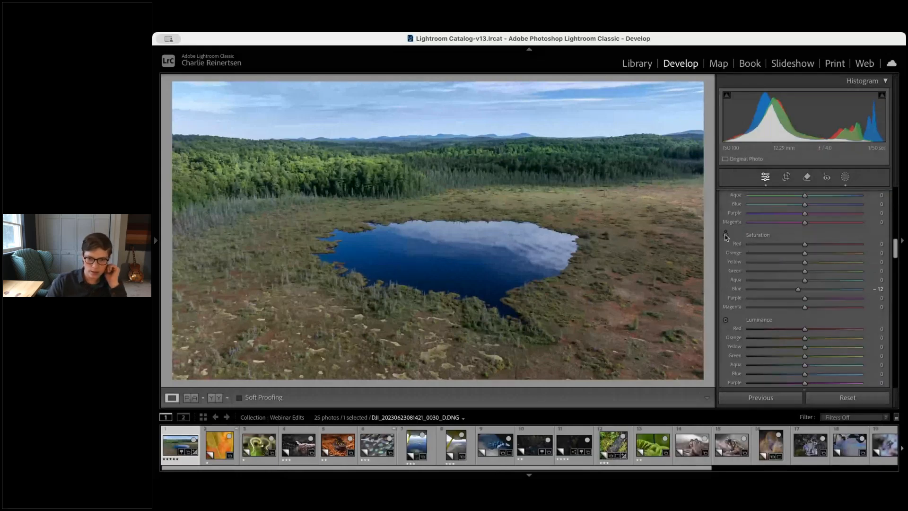
pyautogui.click(726, 235)
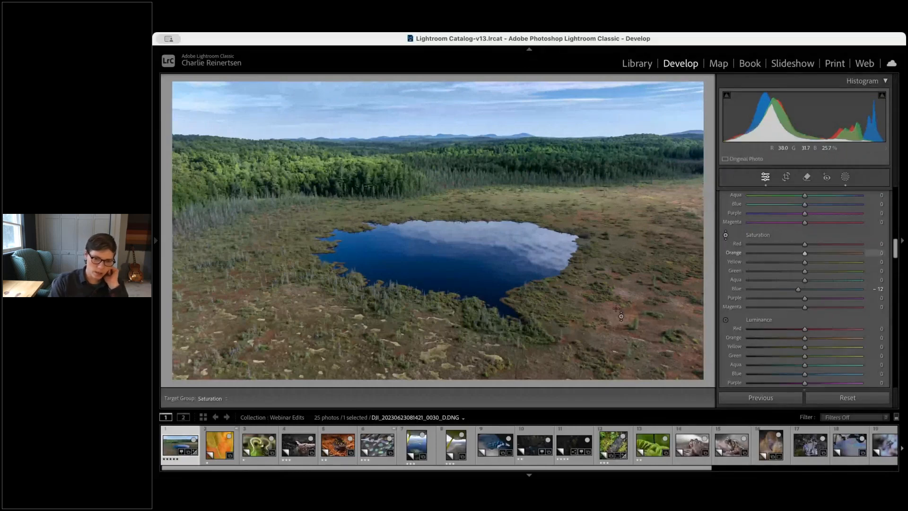
pyautogui.press('z')
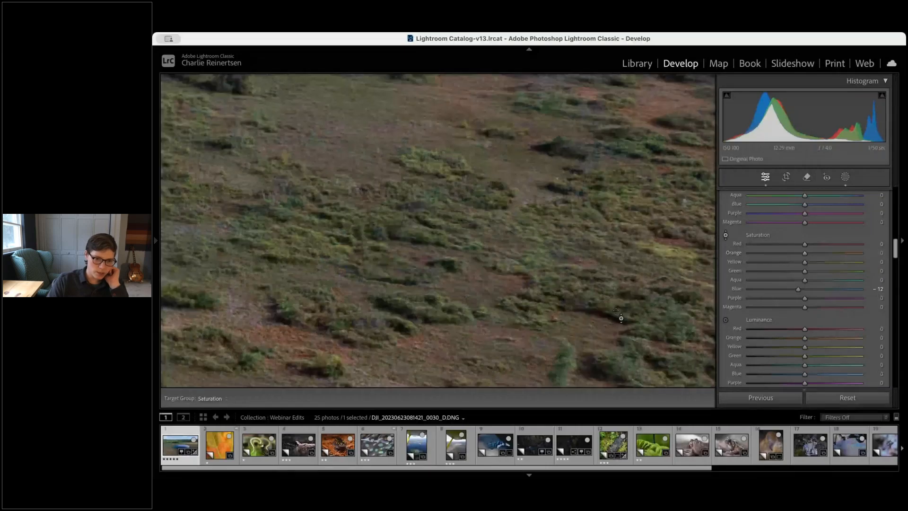
pyautogui.moveTo(616, 311); pyautogui.dragTo(374, 270)
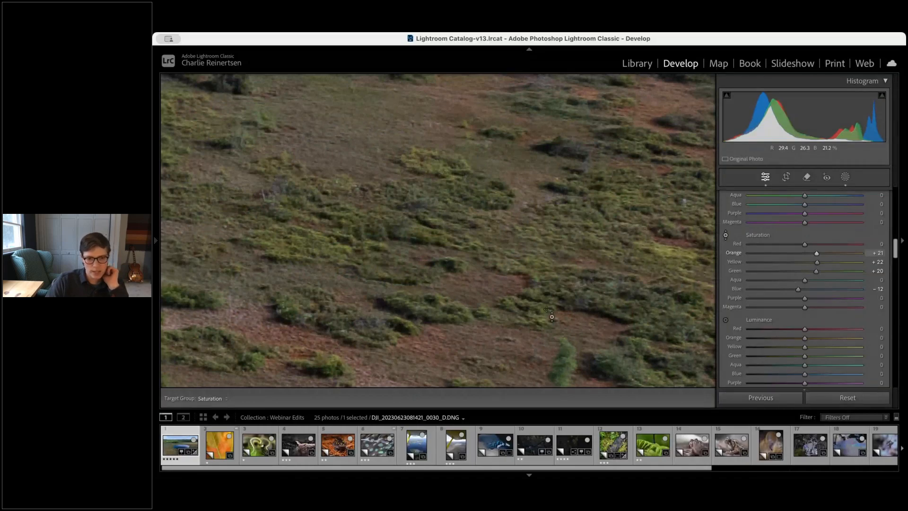
# Drag again on the zoomed-out foreground with the targeted saturation tool, setting red +1 and orange +27
pyautogui.press('super+minus')
pyautogui.moveTo(547, 309); pyautogui.dragTo(708, 400)
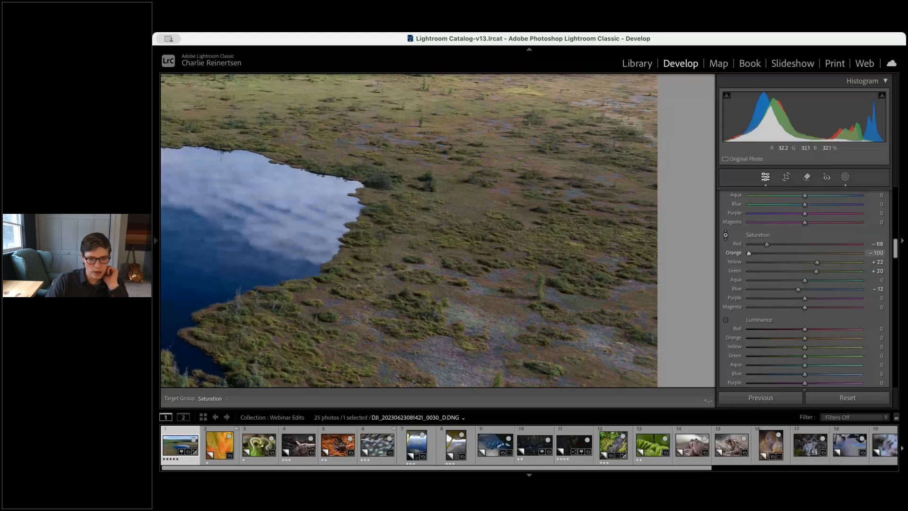
pyautogui.moveTo(547, 373); pyautogui.dragTo(547, 344)
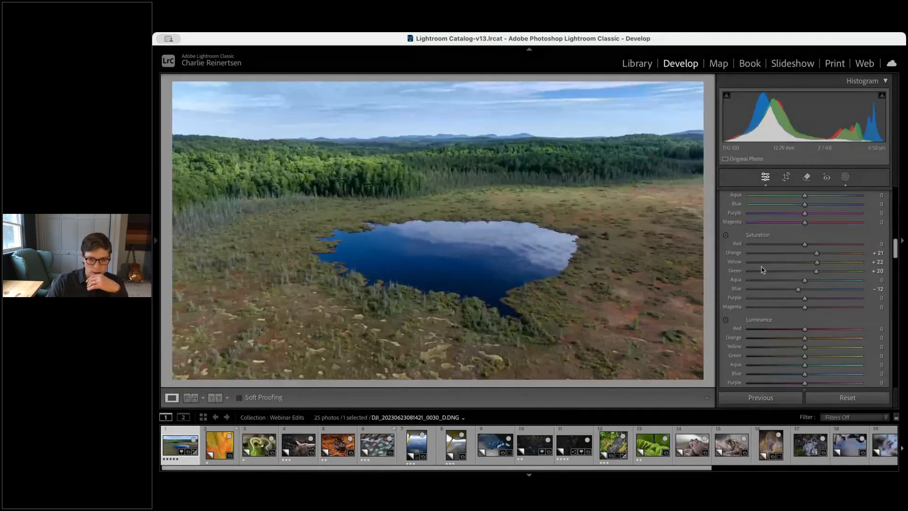
pyautogui.click(725, 235)
pyautogui.moveTo(613, 314); pyautogui.dragTo(612, 311)
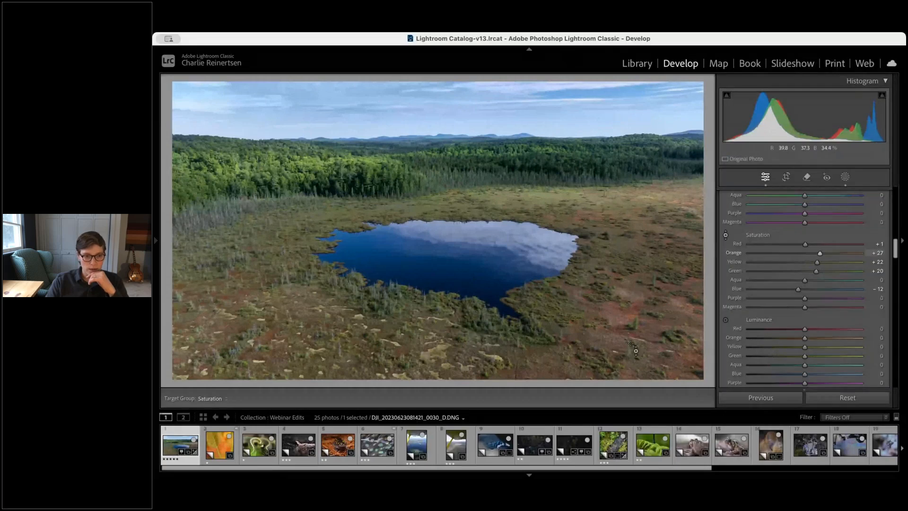
# Reset the orange, yellow, green and blue saturation sliders to 0 in the colour mixer
pyautogui.scroll(2, 829, 256)
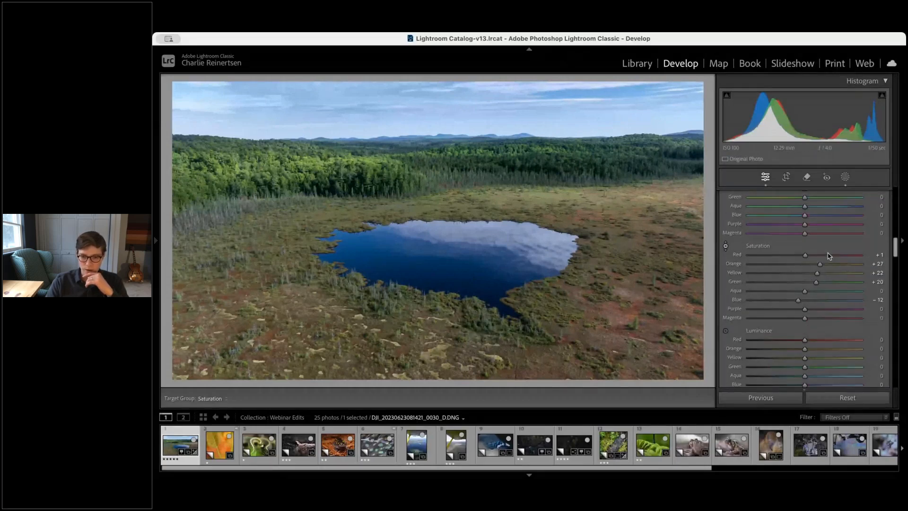
pyautogui.scroll(3, 837, 275)
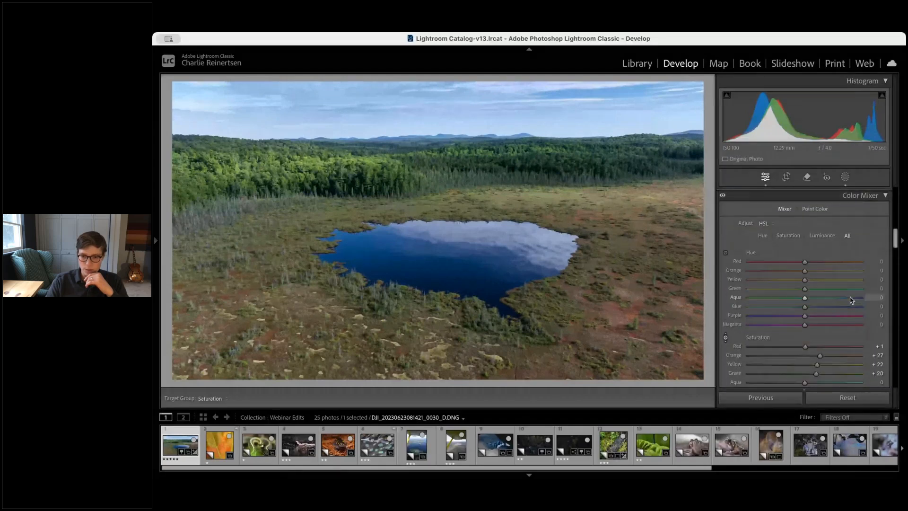
pyautogui.scroll(-4, 844, 307)
pyautogui.doubleClick(819, 306)
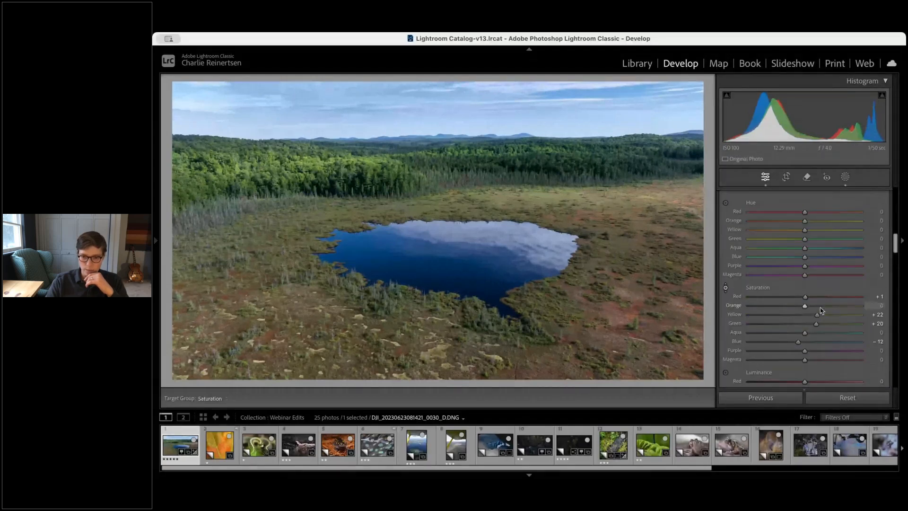
pyautogui.doubleClick(818, 315)
pyautogui.doubleClick(816, 323)
pyautogui.doubleClick(798, 342)
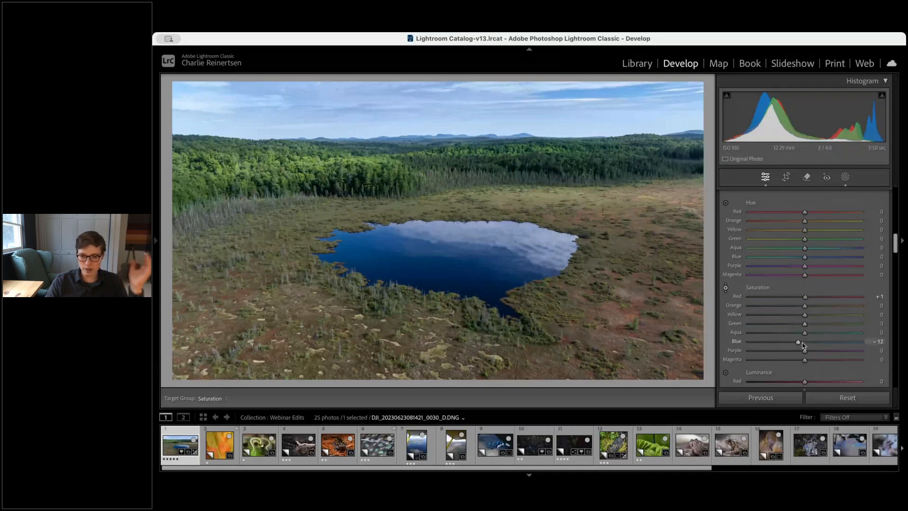
# Shift the orange hue to -10 and set the orange saturation to +5
pyautogui.scroll(-8, 835, 314)
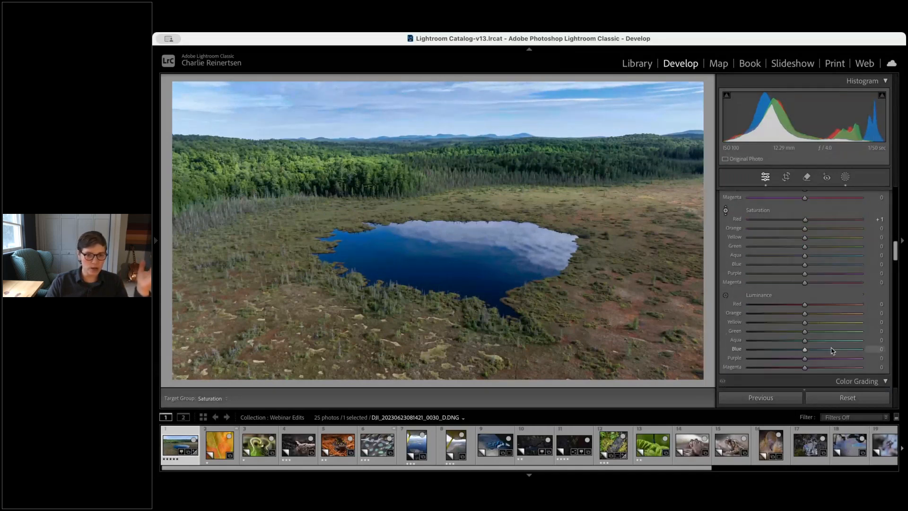
pyautogui.scroll(6, 834, 284)
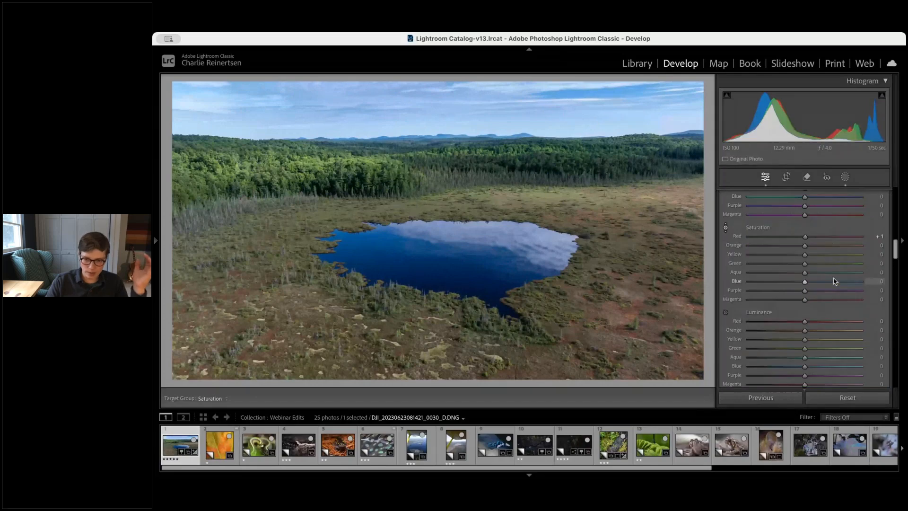
pyautogui.scroll(2, 834, 280)
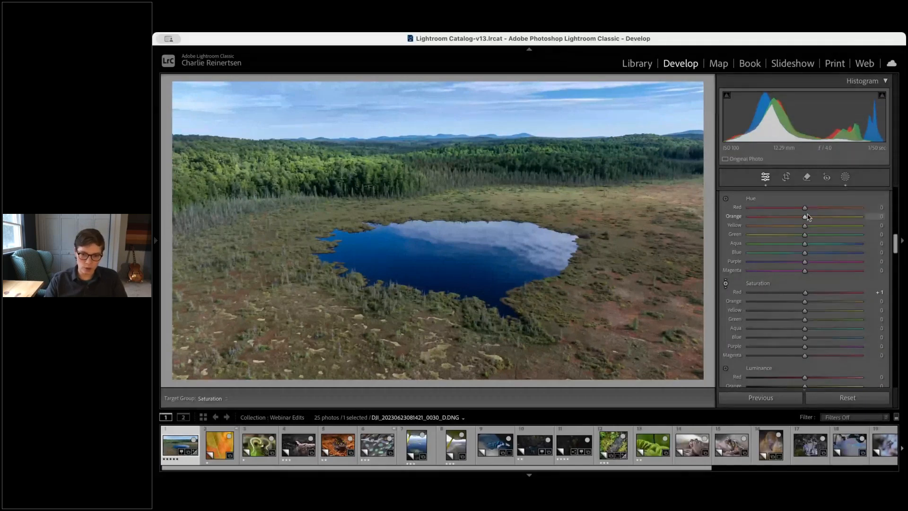
pyautogui.moveTo(808, 217); pyautogui.dragTo(799, 217)
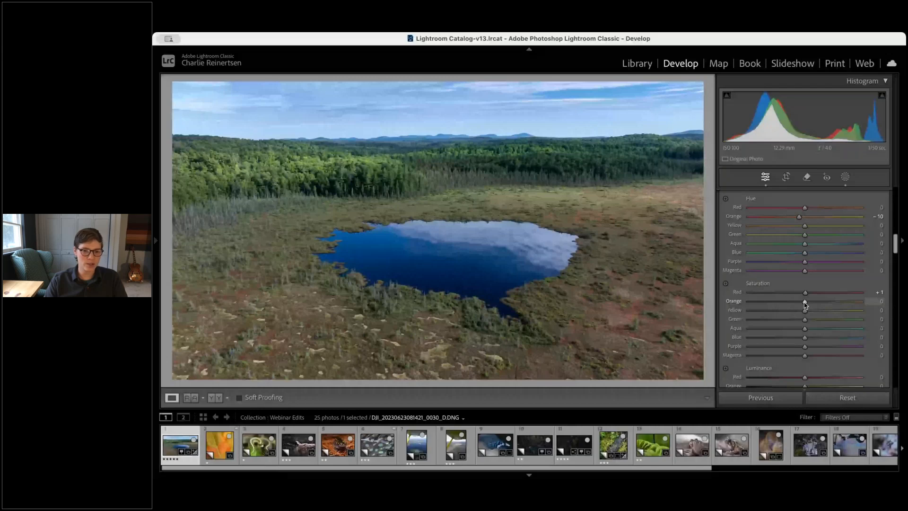
pyautogui.moveTo(805, 303); pyautogui.dragTo(808, 303)
# Lower the red luminance to -9 in the colour mixer
pyautogui.scroll(-2, 809, 322)
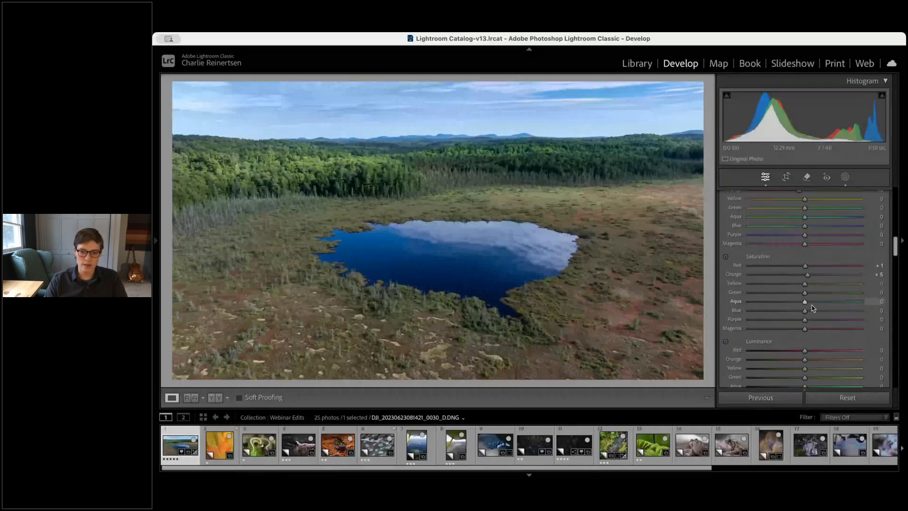
pyautogui.scroll(-1, 810, 329)
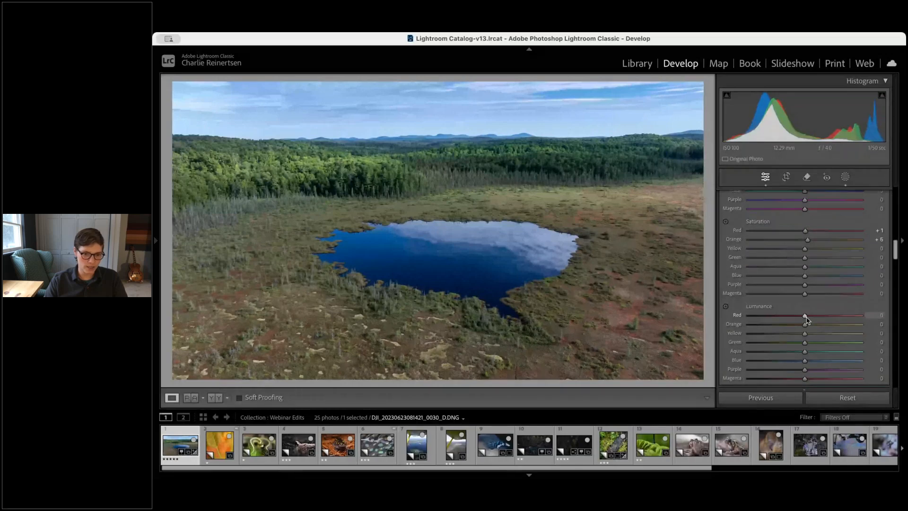
pyautogui.moveTo(806, 317); pyautogui.dragTo(800, 318)
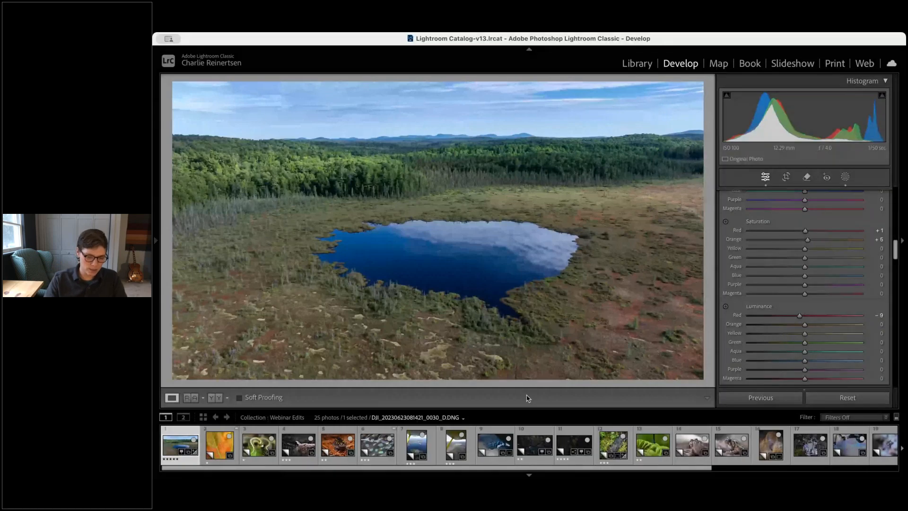
# Compare the before and after views and inspect the pond edge up close
pyautogui.press('y')
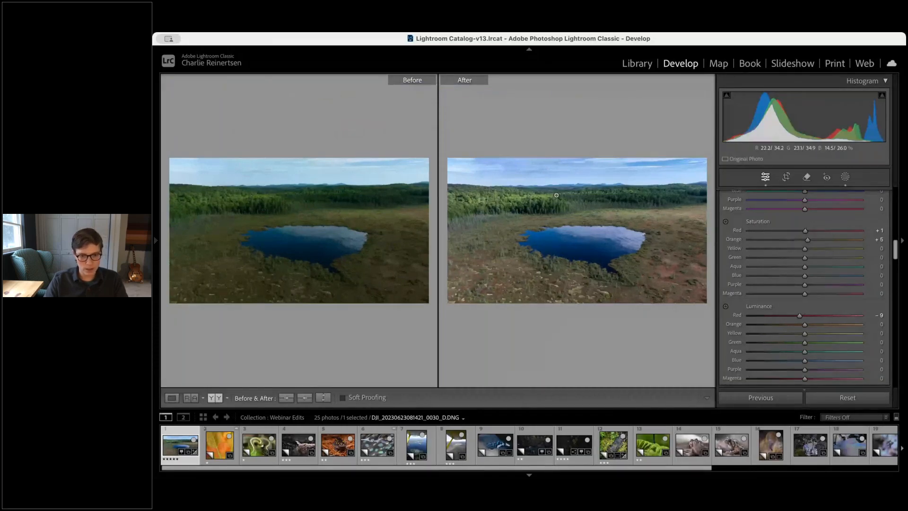
pyautogui.press('y')
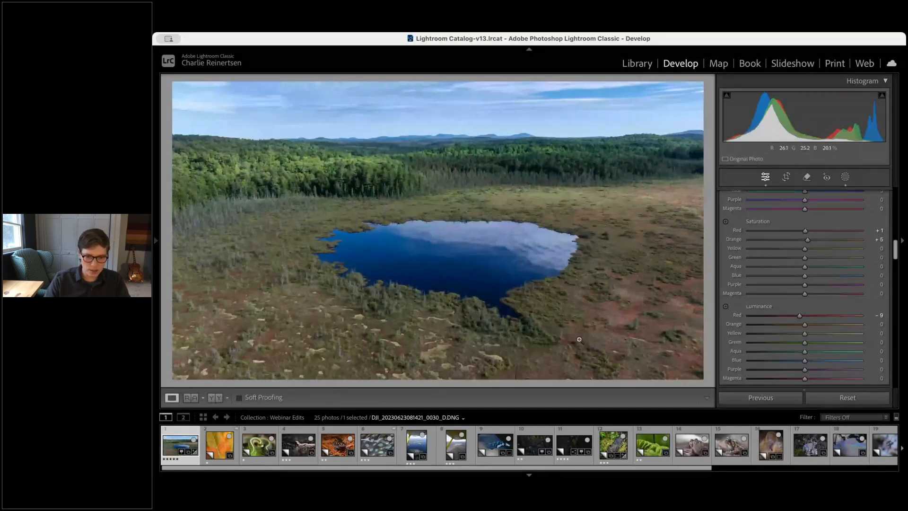
pyautogui.click(632, 331)
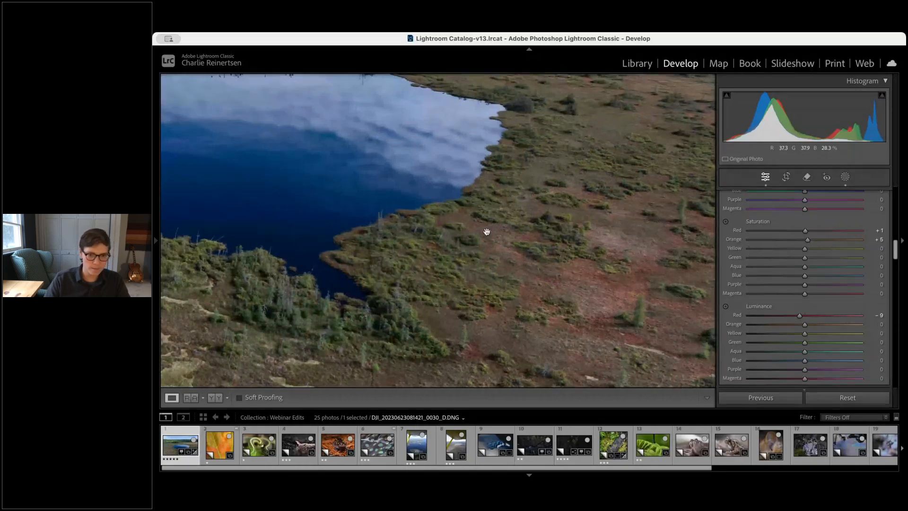
pyautogui.click(352, 248)
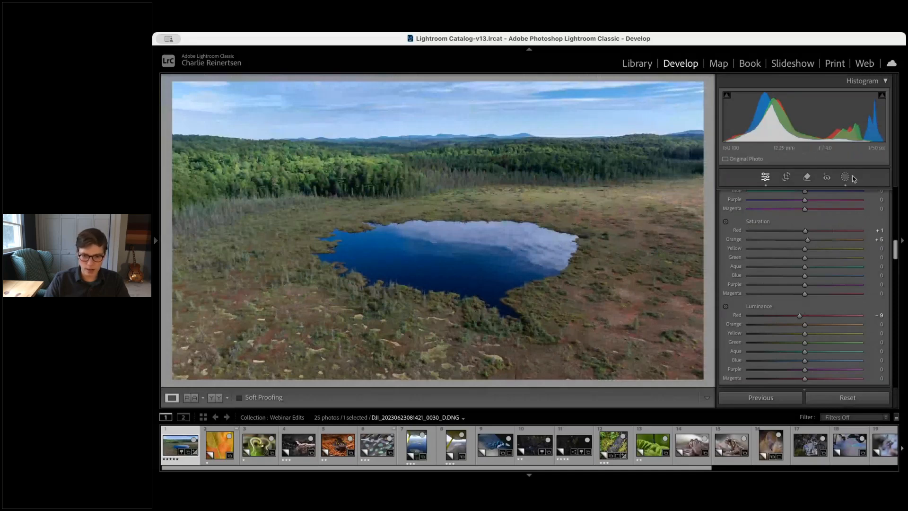
# Set the blue luminance to -10 in the colour mixer
pyautogui.scroll(-2, 804, 302)
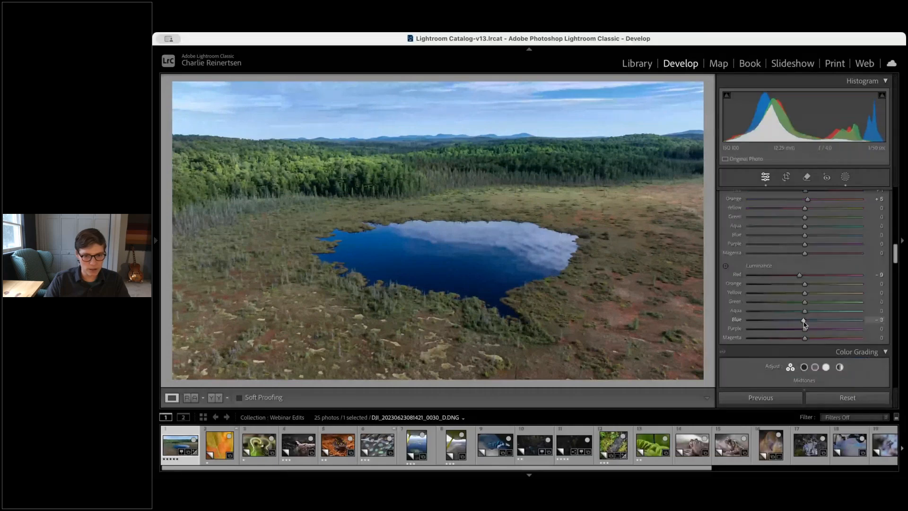
pyautogui.moveTo(805, 319); pyautogui.dragTo(792, 324)
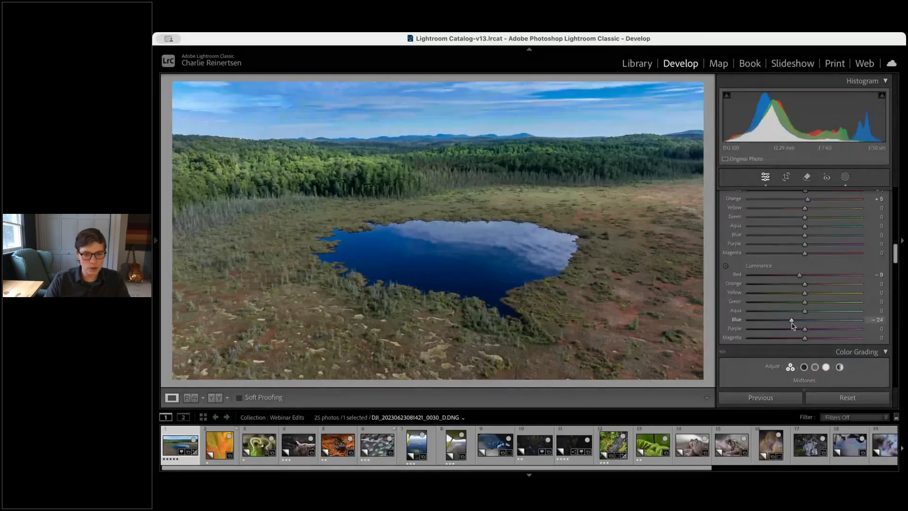
pyautogui.moveTo(793, 325); pyautogui.dragTo(799, 325)
# Reduce the blue saturation to -8 in the colour mixer
pyautogui.moveTo(804, 235); pyautogui.dragTo(800, 236)
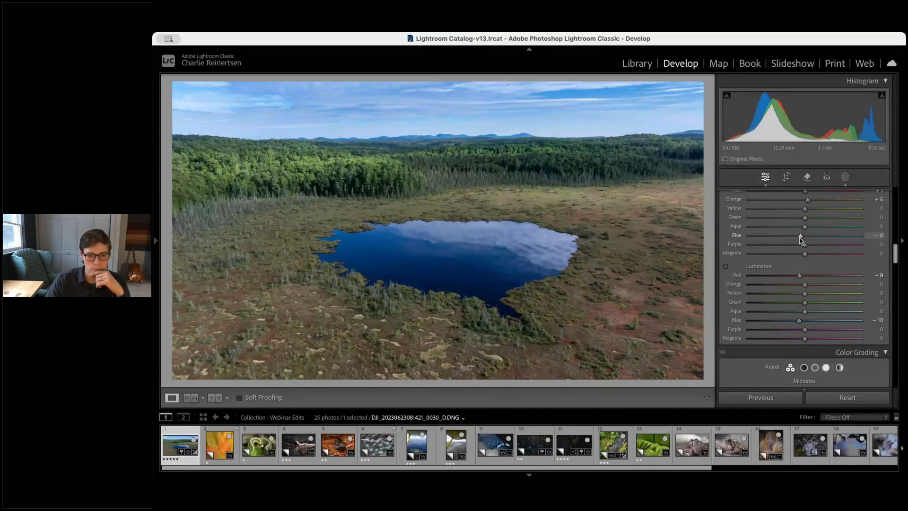
pyautogui.scroll(1, 800, 241)
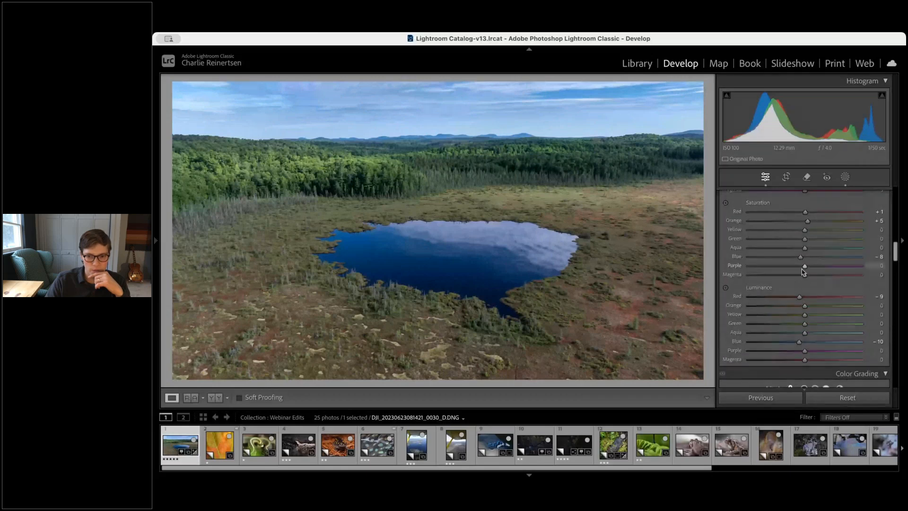
pyautogui.scroll(1, 803, 271)
pyautogui.scroll(1, 802, 270)
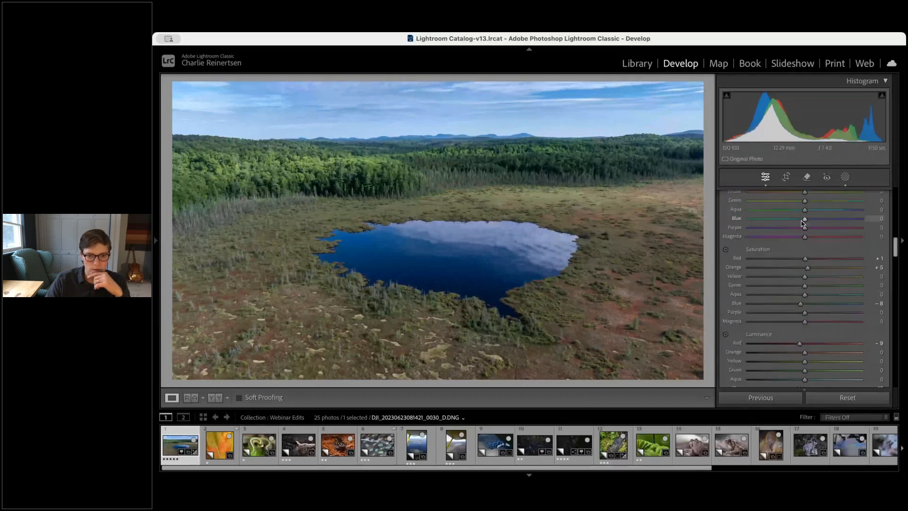
# Shift the blue hue to +4 in the colour mixer
pyautogui.moveTo(805, 219); pyautogui.dragTo(807, 221)
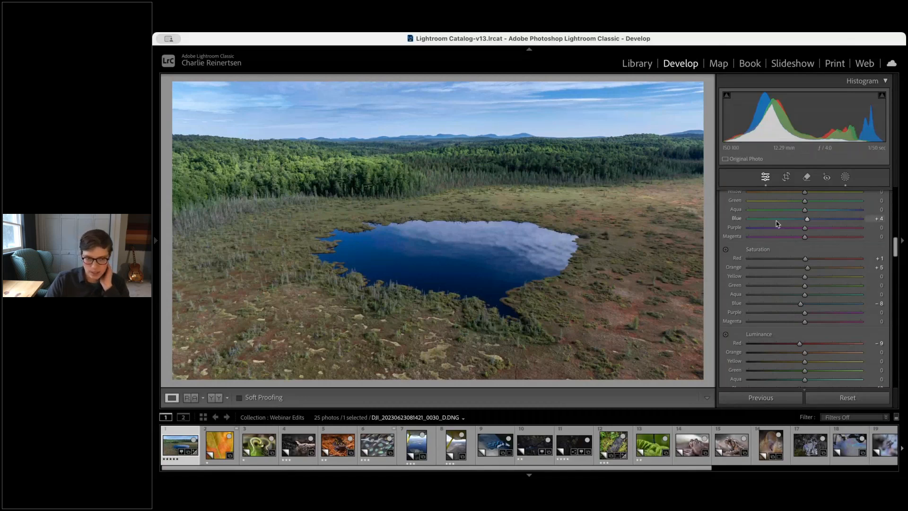
pyautogui.scroll(5, 874, 226)
pyautogui.scroll(1, 827, 262)
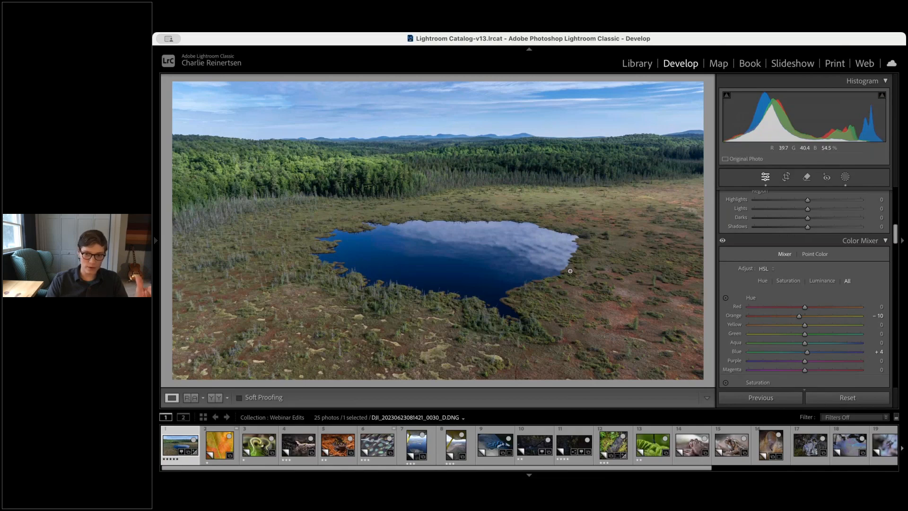
# Review the Basic panel and colour mixer settings of the pond photo
pyautogui.scroll(3, 759, 269)
pyautogui.scroll(1, 758, 251)
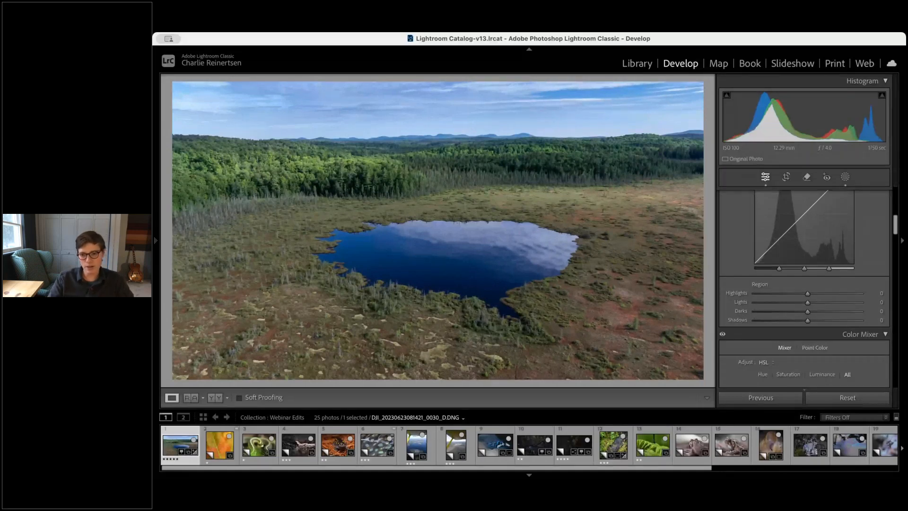
pyautogui.scroll(5, 740, 251)
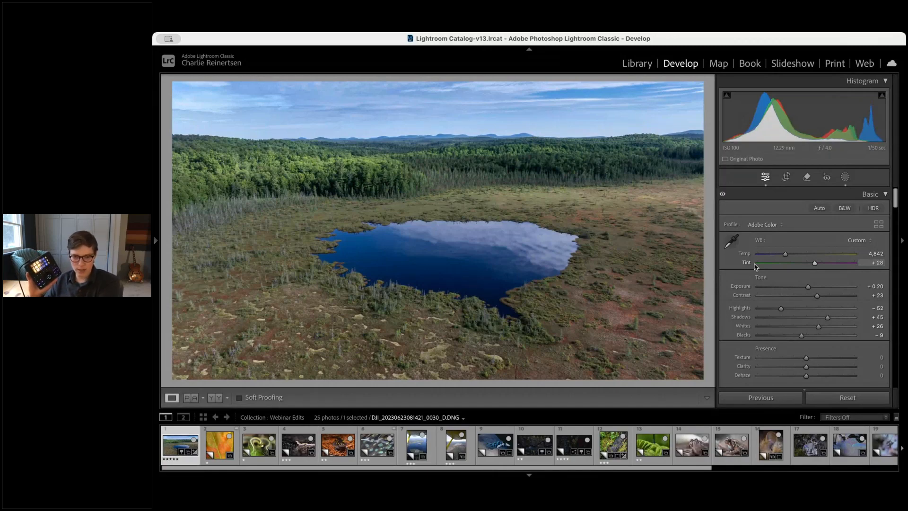
pyautogui.scroll(-15, 755, 266)
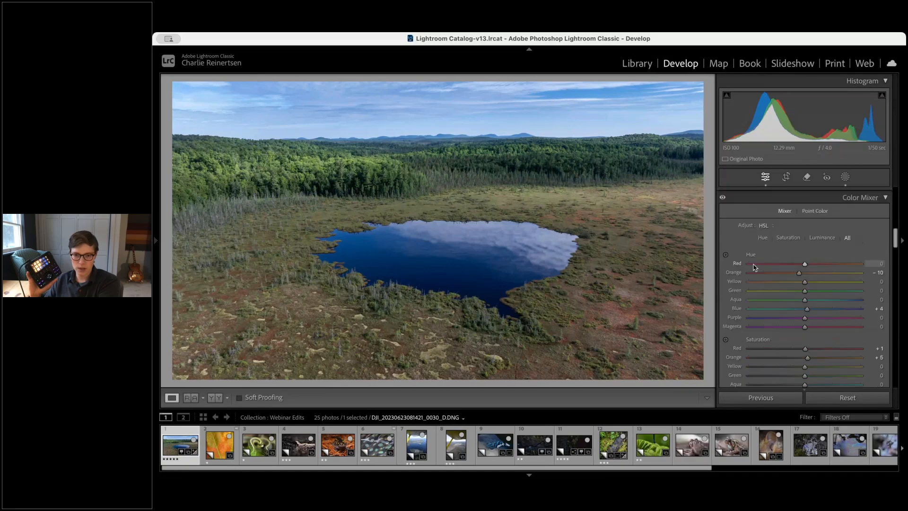
pyautogui.scroll(1, 754, 267)
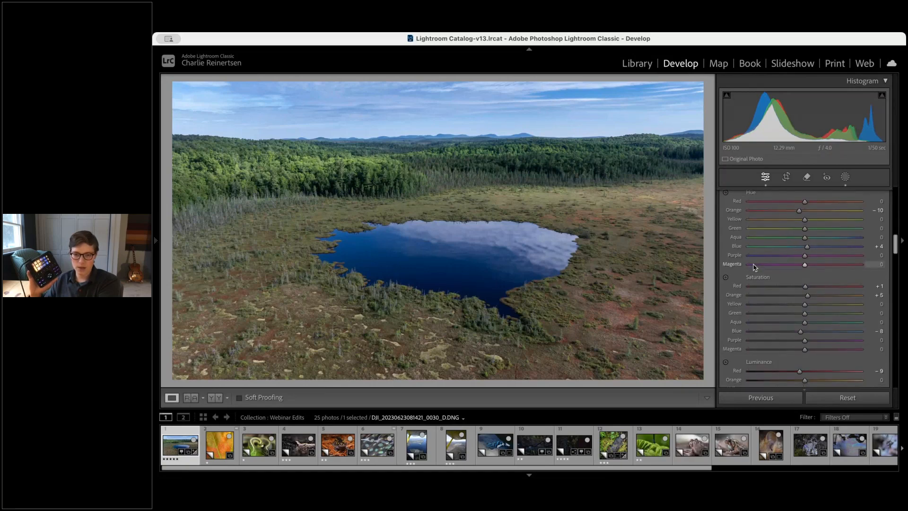
pyautogui.scroll(3, 755, 267)
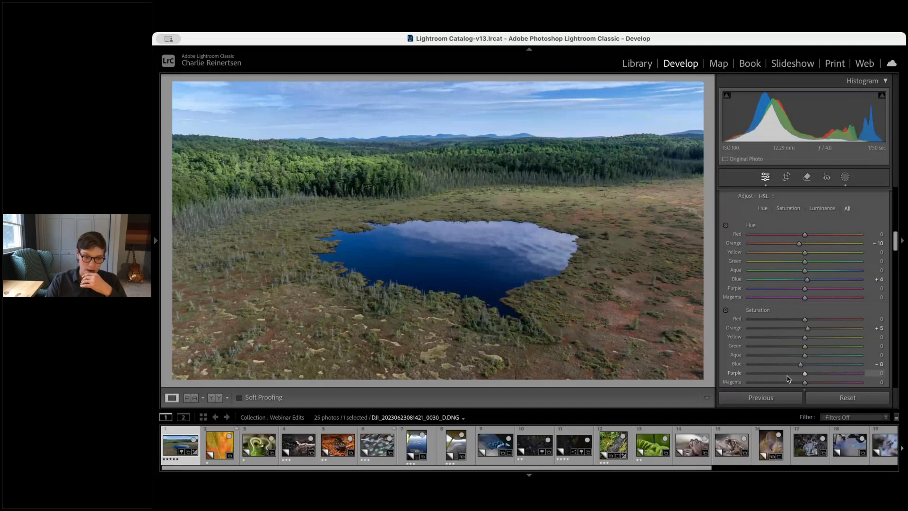
# Open the red-orange leaf photo and inspect its detail at several zoom levels
pyautogui.click(227, 418)
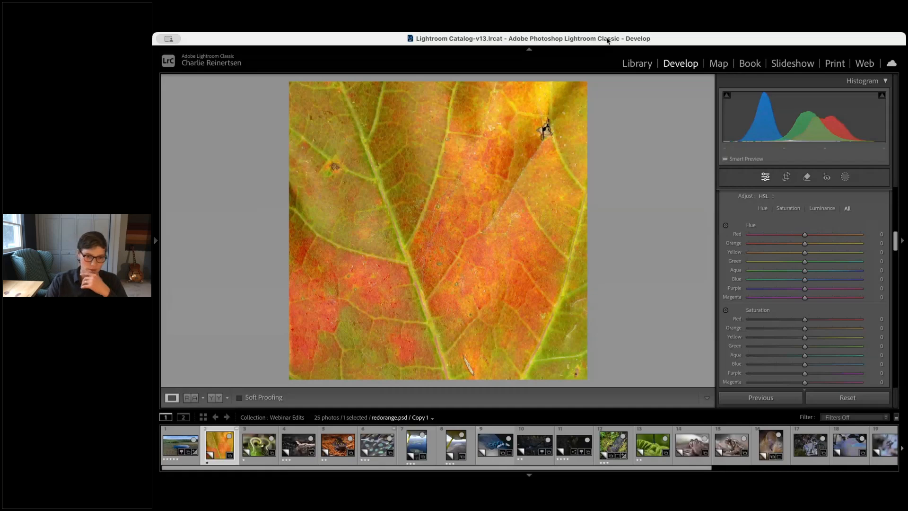
pyautogui.click(434, 253)
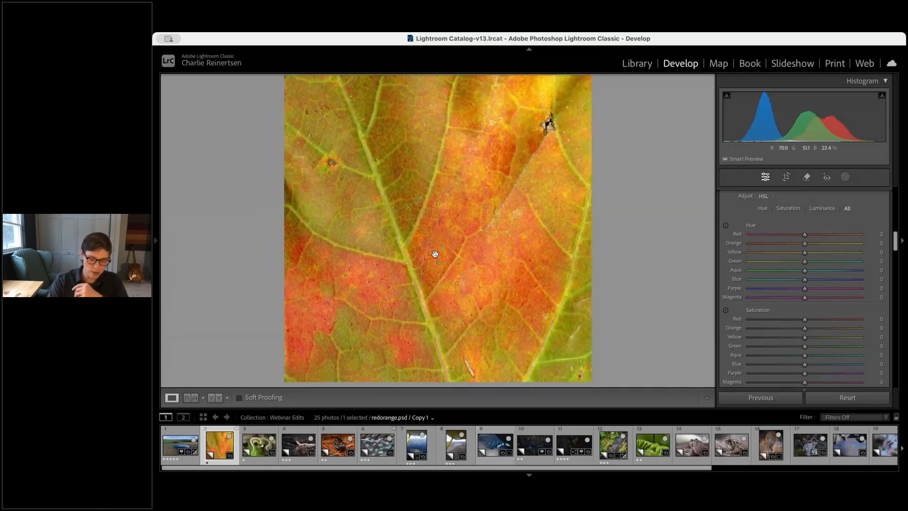
pyautogui.click(453, 283)
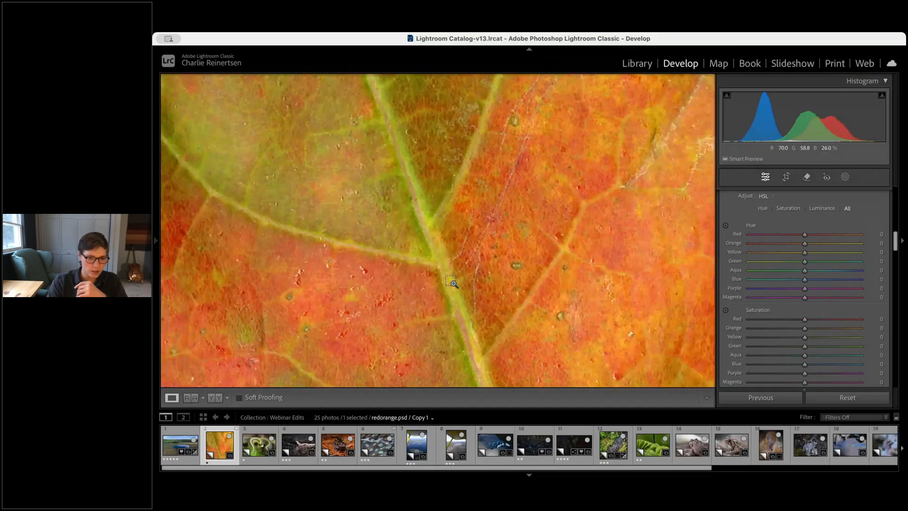
pyautogui.press('super+equal')
pyautogui.press('super+minus')
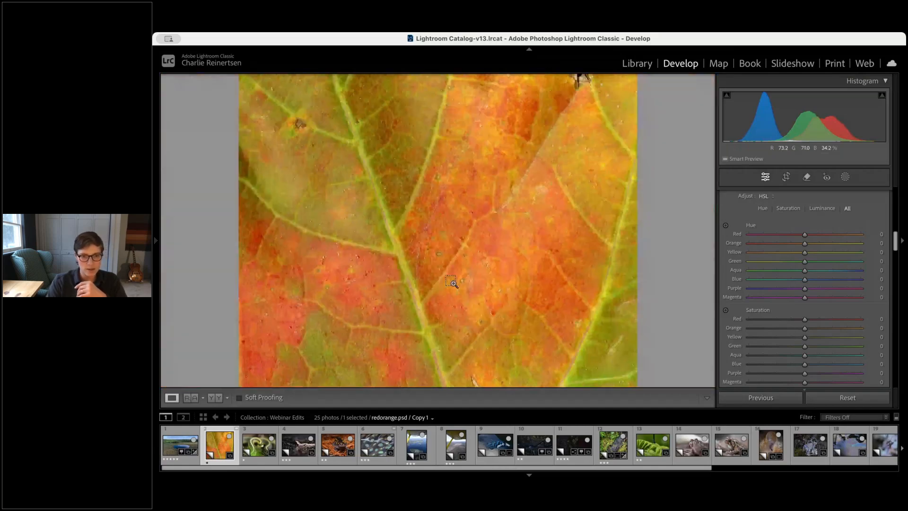
pyautogui.press('super+minus')
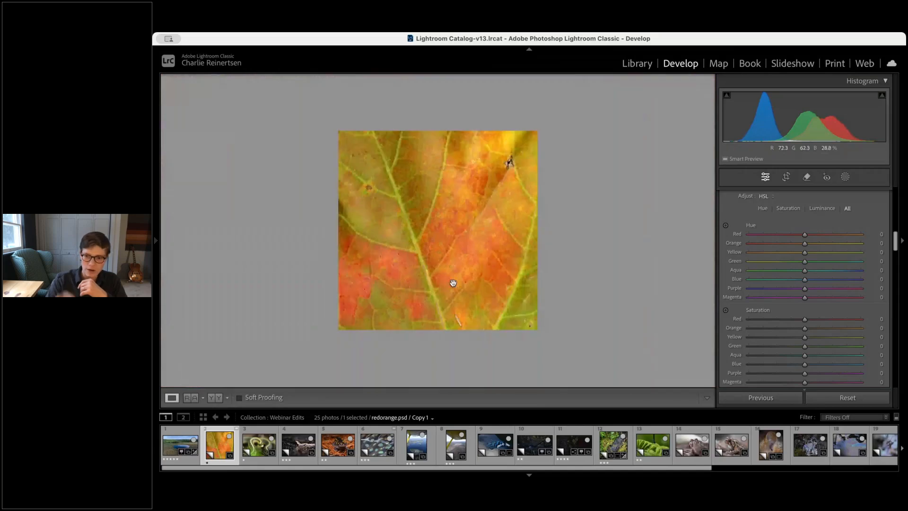
pyautogui.press('super+equal')
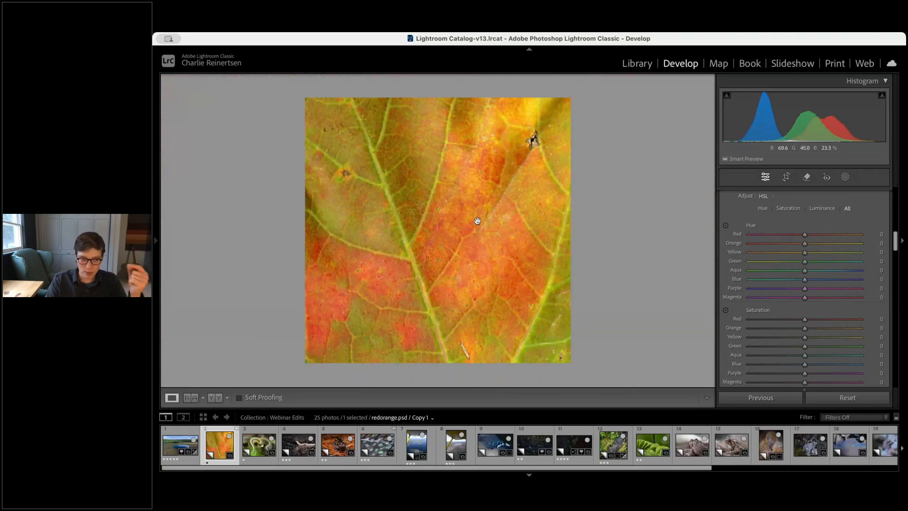
pyautogui.press('super+equal')
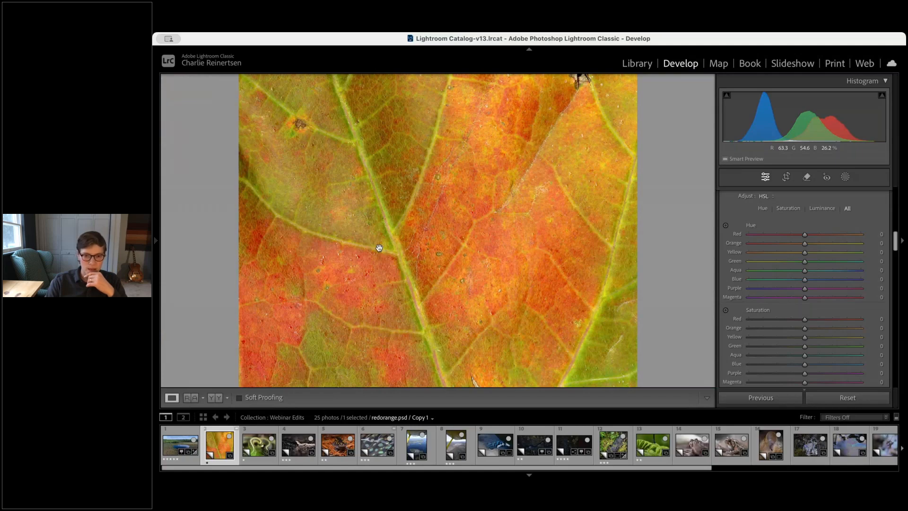
pyautogui.press('super+minus')
pyautogui.press('super+minus')
# Adjust the leaf's tone: exposure -0.25, contrast +30, highlights -54, shadows +43, whites +31, blacks -26
pyautogui.scroll(10, 807, 245)
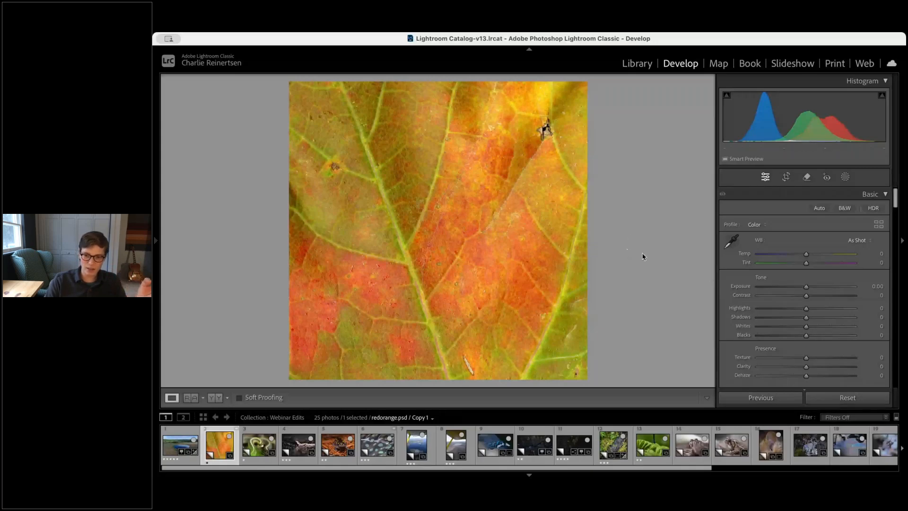
pyautogui.moveTo(806, 295)
pyautogui.mouseDown()
pyautogui.moveTo(821, 296)
pyautogui.moveTo(802, 289)
pyautogui.mouseUp()
pyautogui.moveTo(806, 327); pyautogui.dragTo(791, 336)
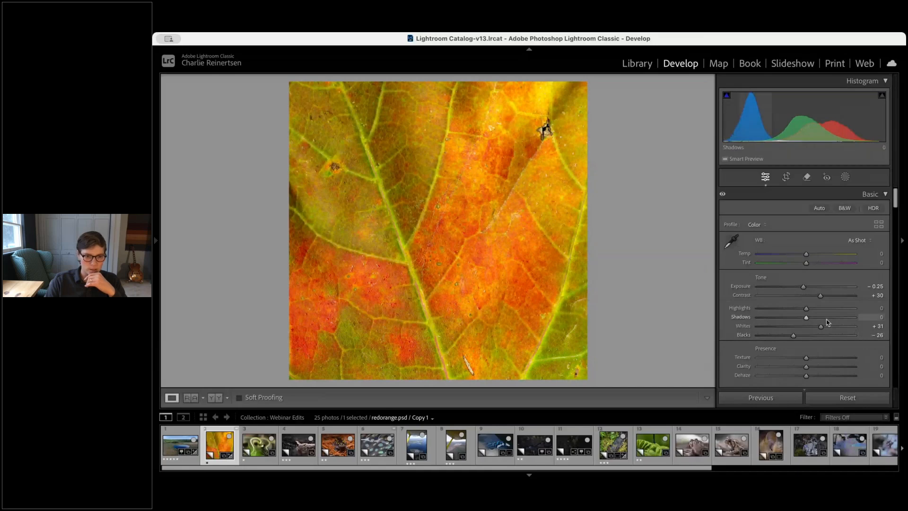
pyautogui.click(827, 318)
pyautogui.click(780, 309)
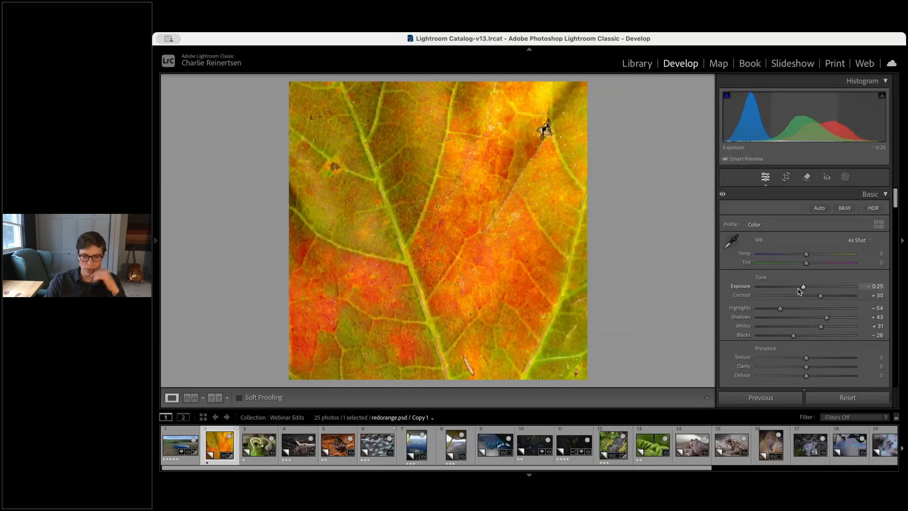
# Set the leaf's white balance temperature to -3 and tint to +6
pyautogui.scroll(-3, 823, 345)
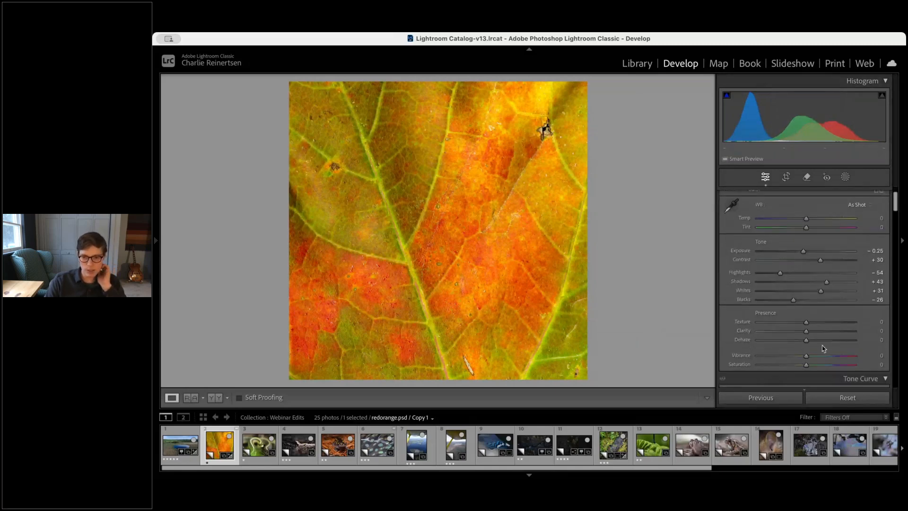
pyautogui.scroll(-1, 822, 341)
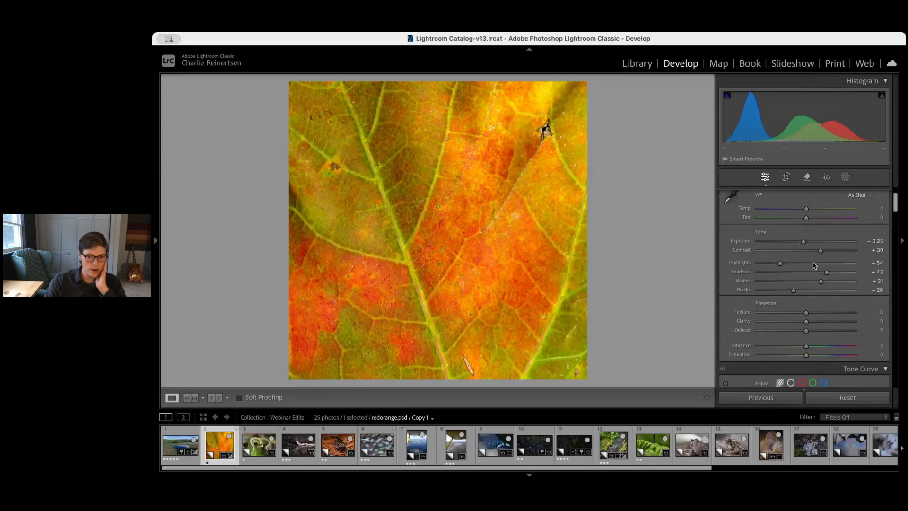
pyautogui.scroll(4, 809, 259)
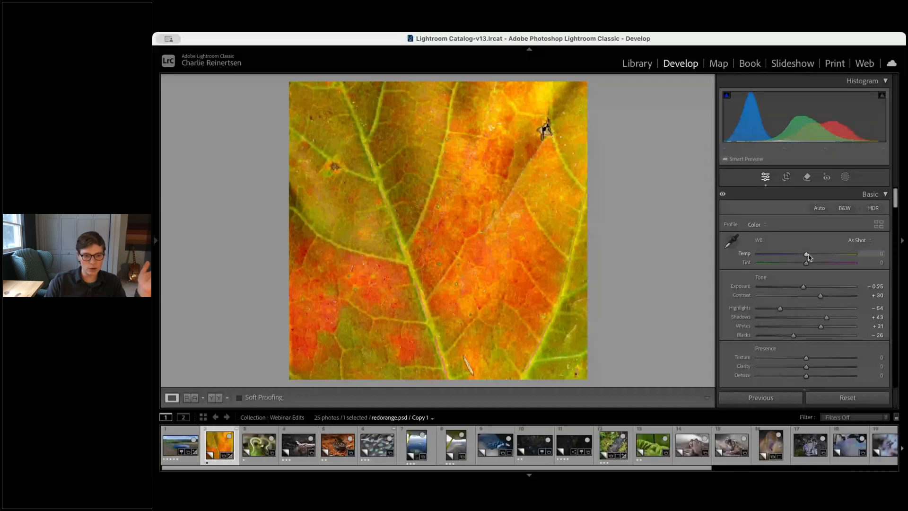
pyautogui.moveTo(807, 256); pyautogui.dragTo(808, 266)
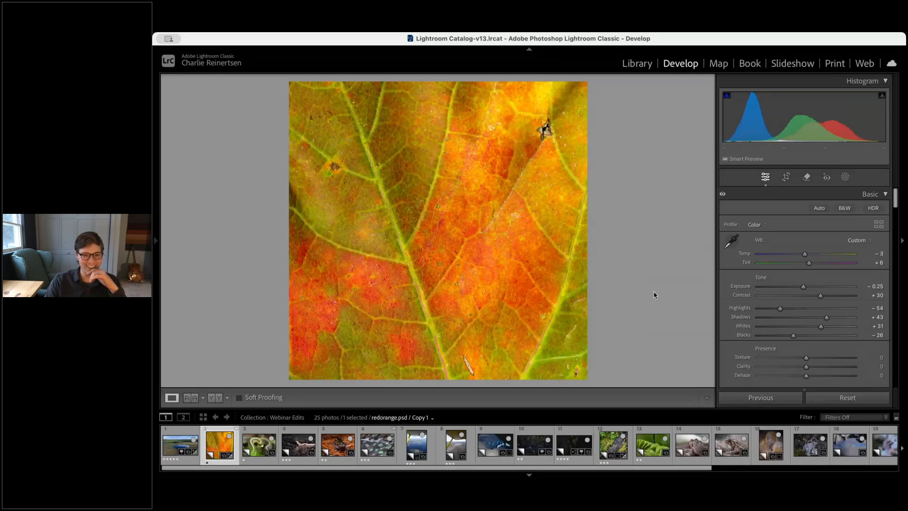
# Review the colour mixer hue sliders for the leaf photo
pyautogui.scroll(-3, 802, 295)
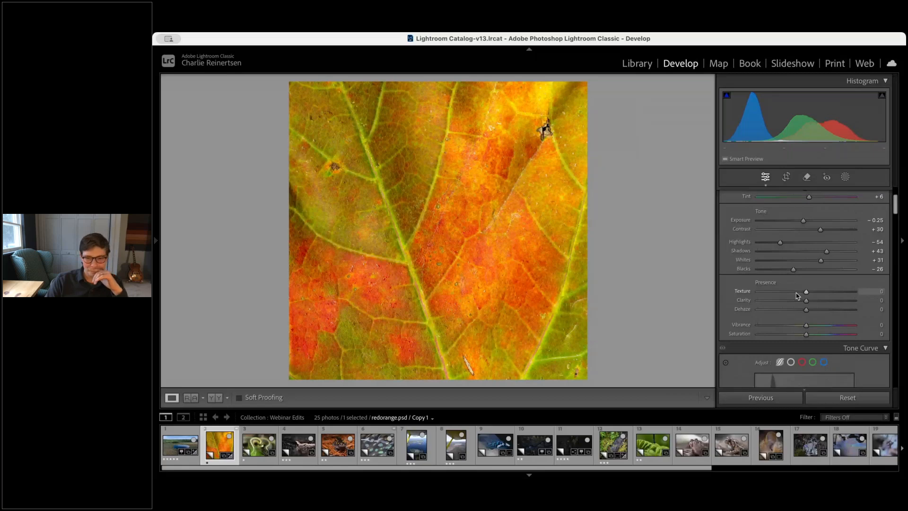
pyautogui.scroll(-10, 826, 299)
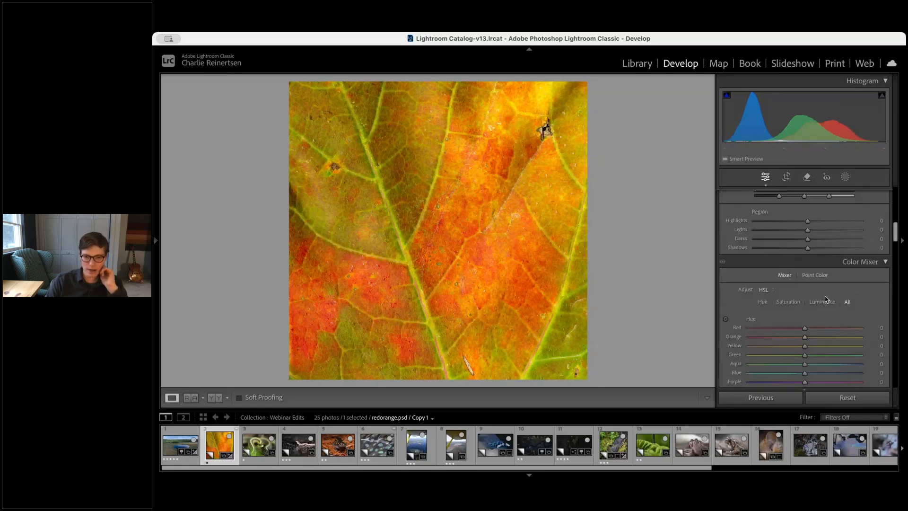
pyautogui.scroll(-2, 826, 299)
pyautogui.scroll(1, 826, 298)
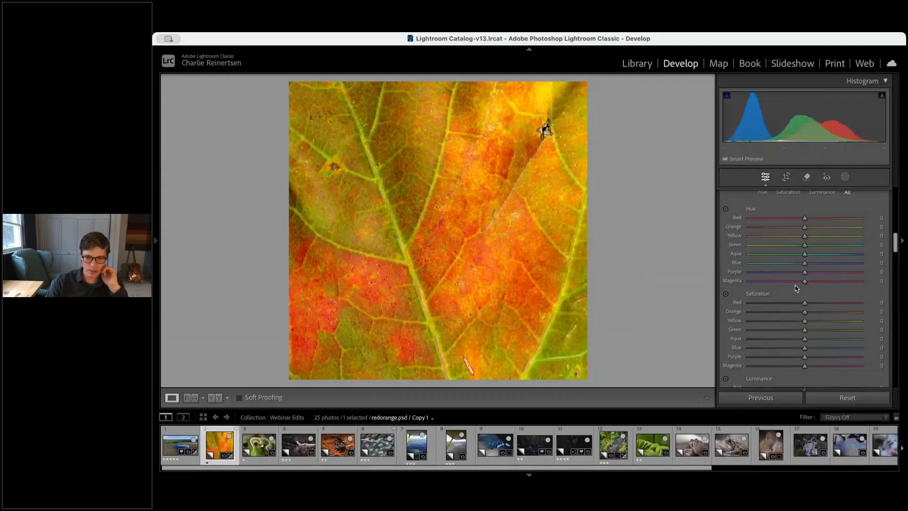
pyautogui.scroll(-1, 810, 253)
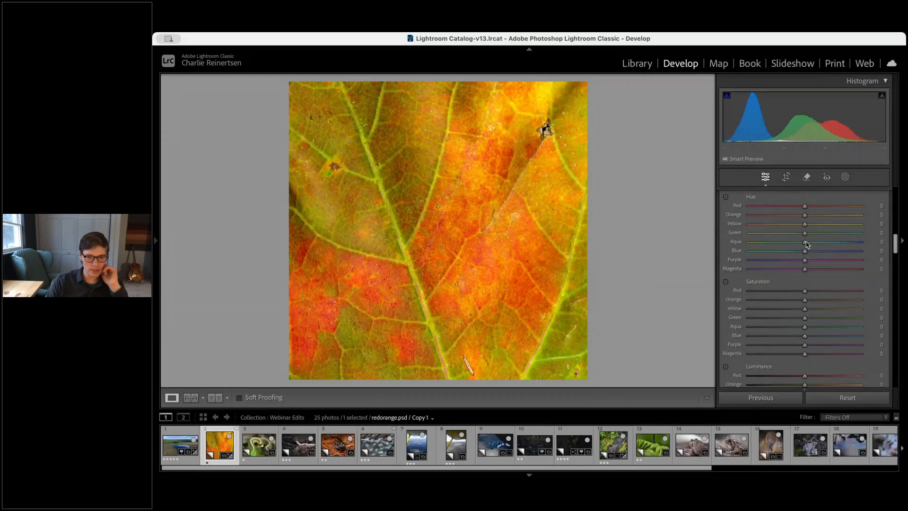
pyautogui.moveTo(805, 233)
pyautogui.mouseDown()
pyautogui.moveTo(792, 233)
pyautogui.moveTo(812, 235)
pyautogui.moveTo(805, 226)
pyautogui.mouseUp()
# Set Dehaze to +10 for the leaf photo
pyautogui.scroll(10, 810, 227)
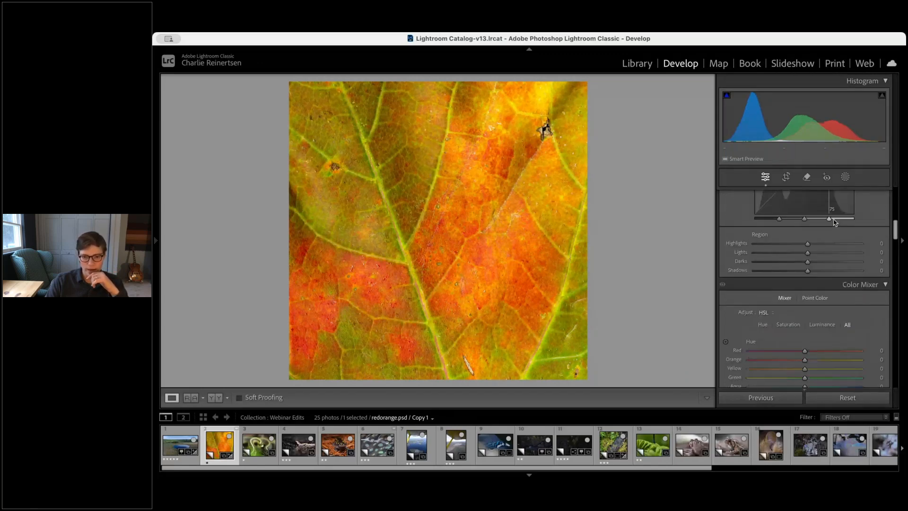
pyautogui.scroll(1, 833, 221)
pyautogui.scroll(4, 833, 220)
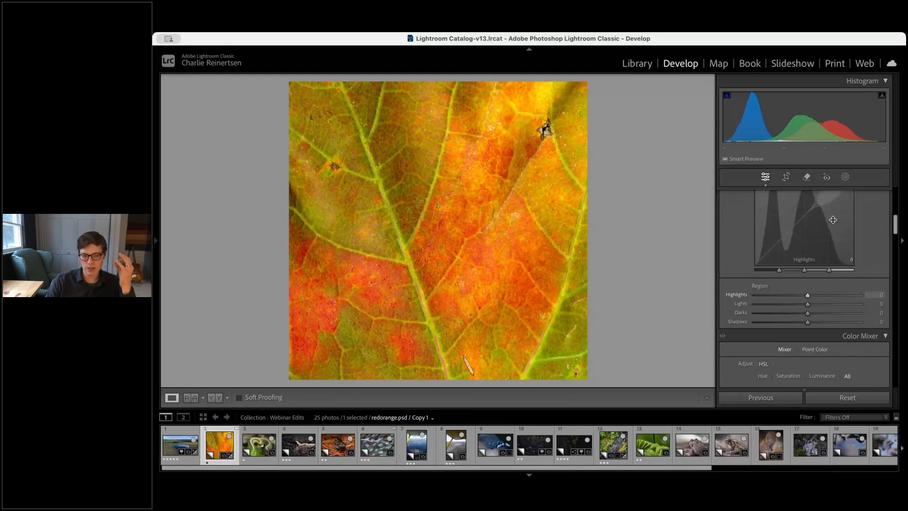
pyautogui.scroll(12, 833, 222)
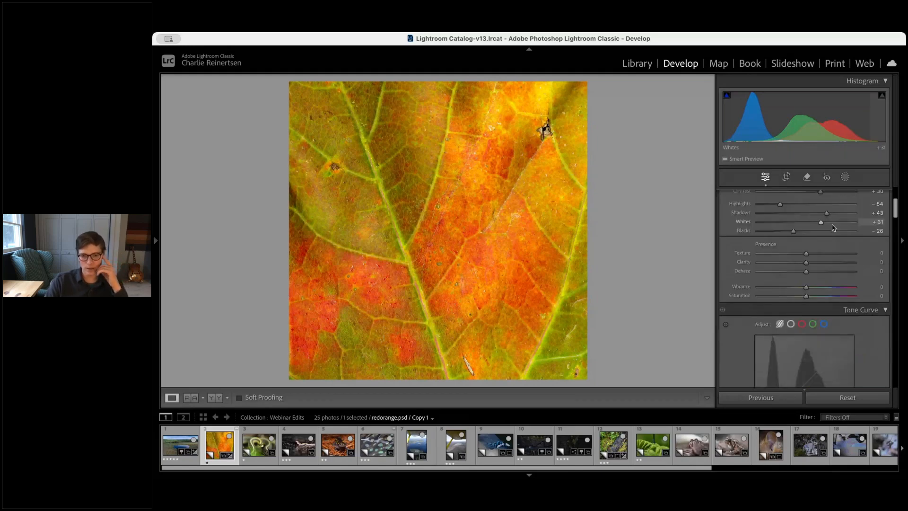
pyautogui.scroll(2, 833, 225)
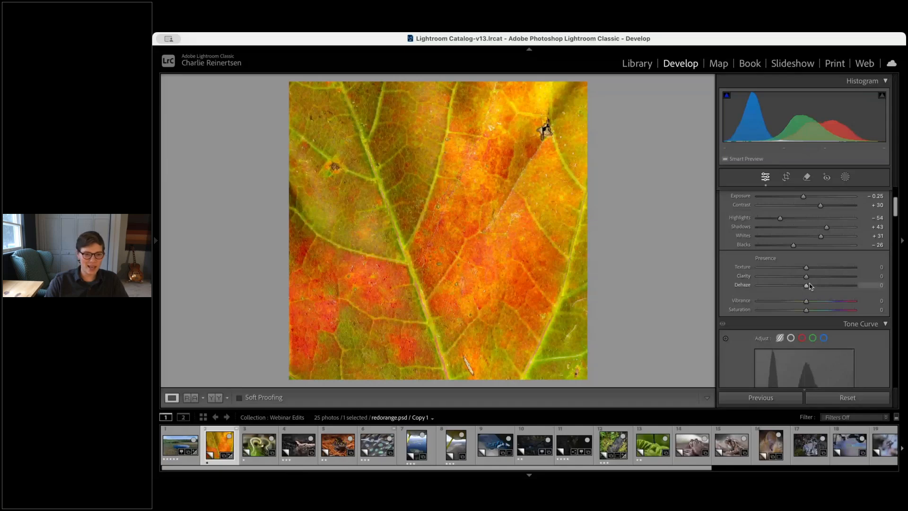
pyautogui.moveTo(809, 285); pyautogui.dragTo(811, 285)
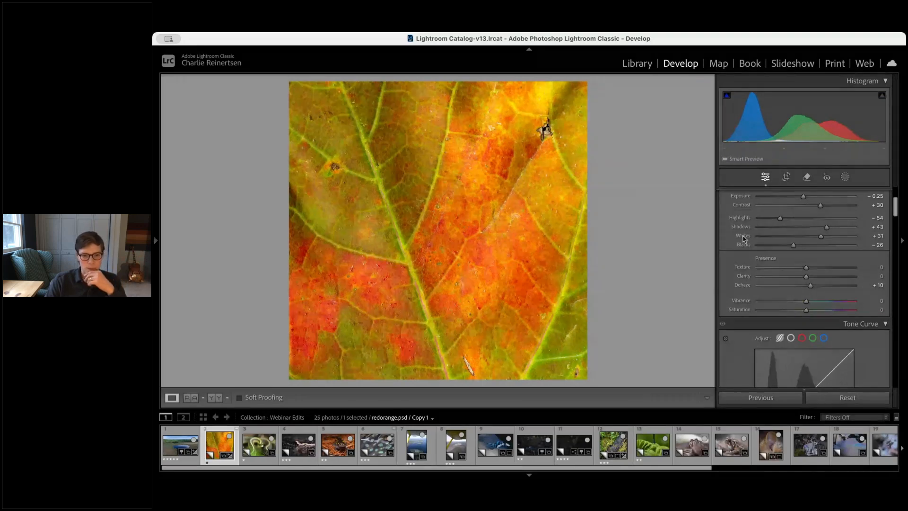
# Lower the red luminance to -5 in the colour mixer
pyautogui.scroll(-10, 727, 283)
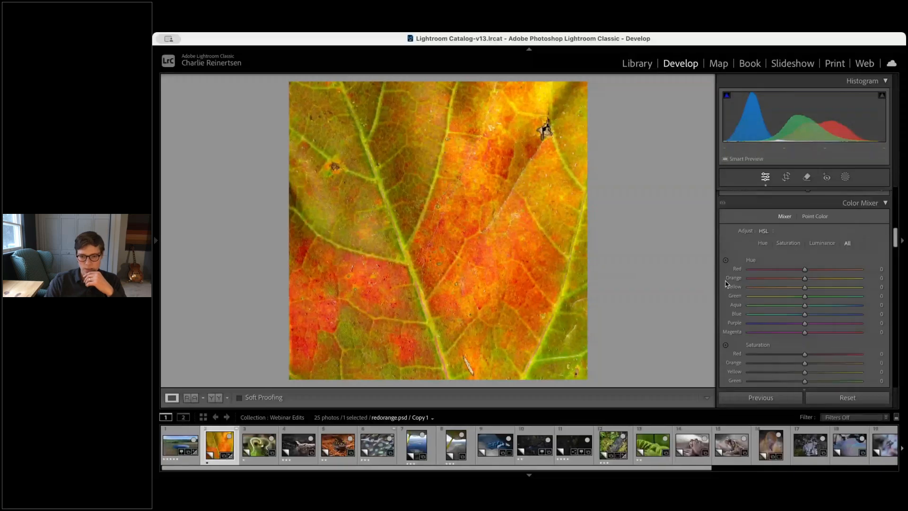
pyautogui.scroll(-5, 747, 284)
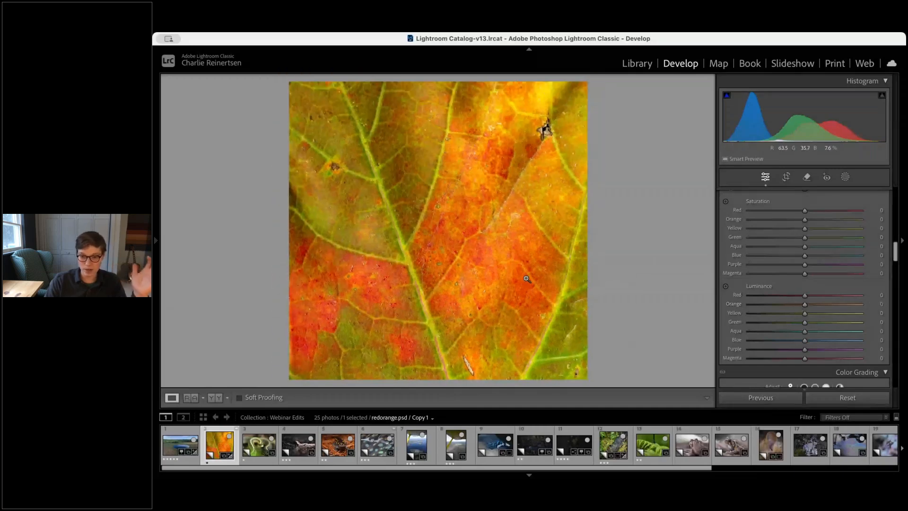
pyautogui.scroll(1, 794, 312)
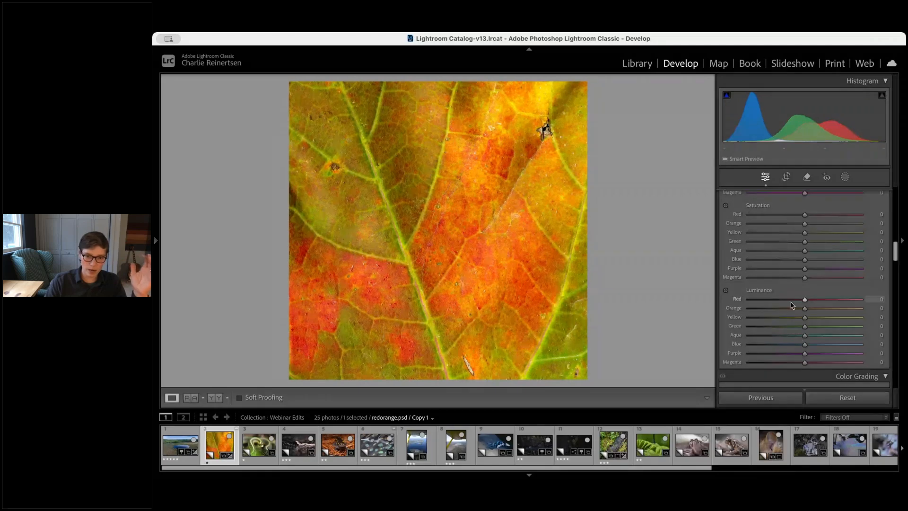
pyautogui.scroll(-1, 799, 298)
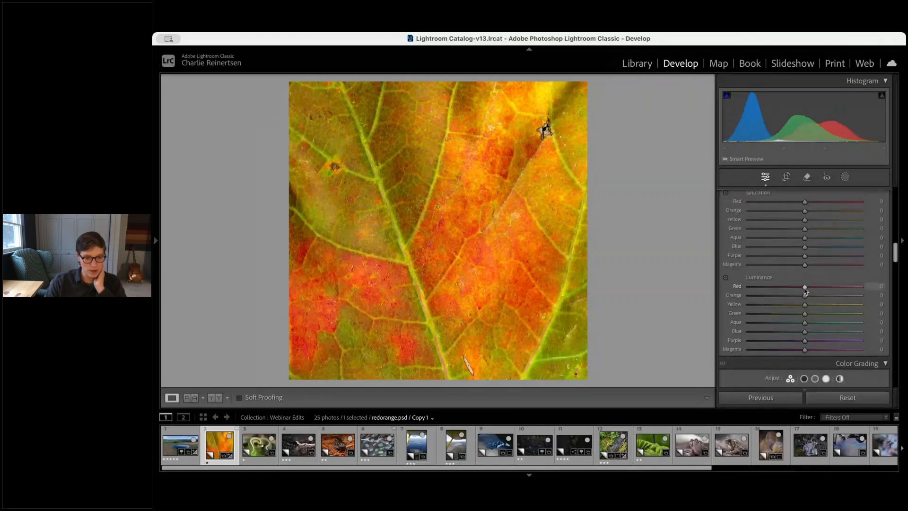
pyautogui.moveTo(804, 287)
pyautogui.mouseDown()
pyautogui.moveTo(856, 296)
pyautogui.moveTo(801, 286)
pyautogui.mouseUp()
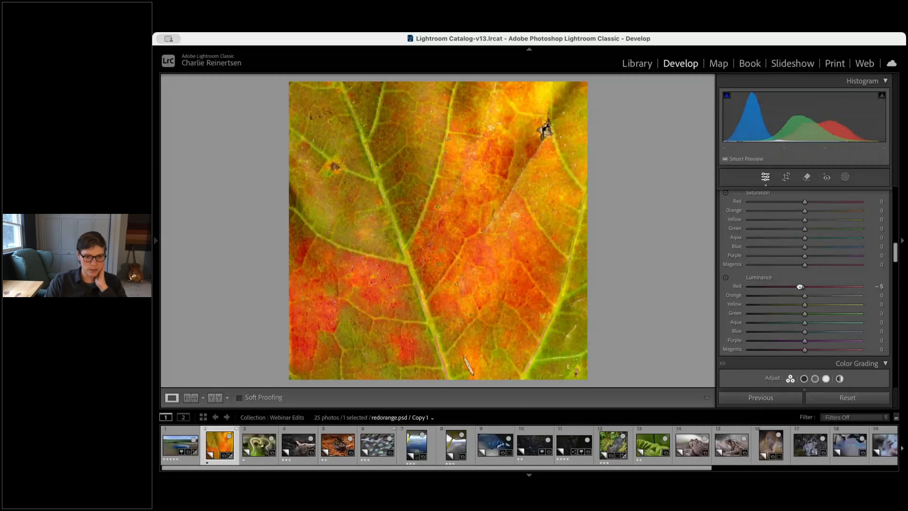
# Set the leaf's red, orange and yellow luminance to -7, -9 and +2 in the colour mixer
pyautogui.moveTo(799, 286); pyautogui.dragTo(798, 286)
pyautogui.moveTo(804, 296); pyautogui.dragTo(799, 296)
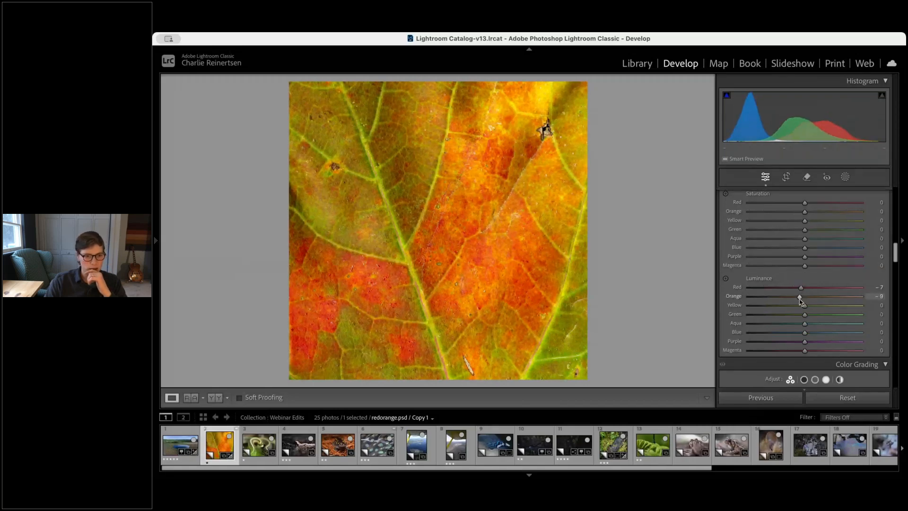
pyautogui.click(801, 305)
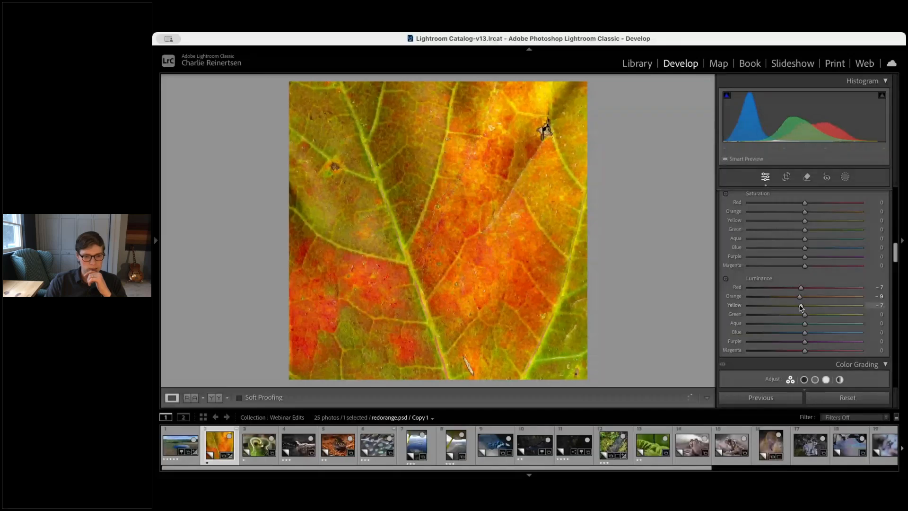
pyautogui.doubleClick(800, 306)
pyautogui.moveTo(804, 306); pyautogui.dragTo(805, 306)
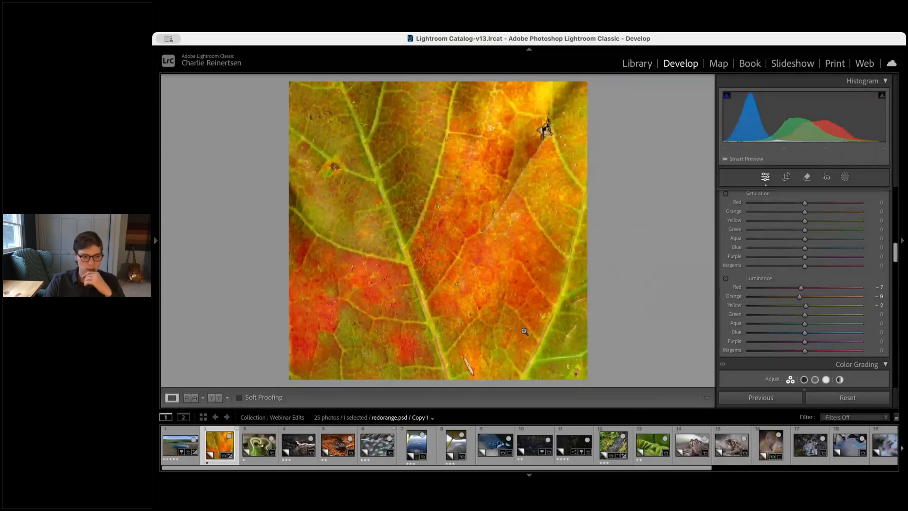
# Open the garter snake photo and set its white balance temperature to -10 and tint to +17
pyautogui.click(251, 446)
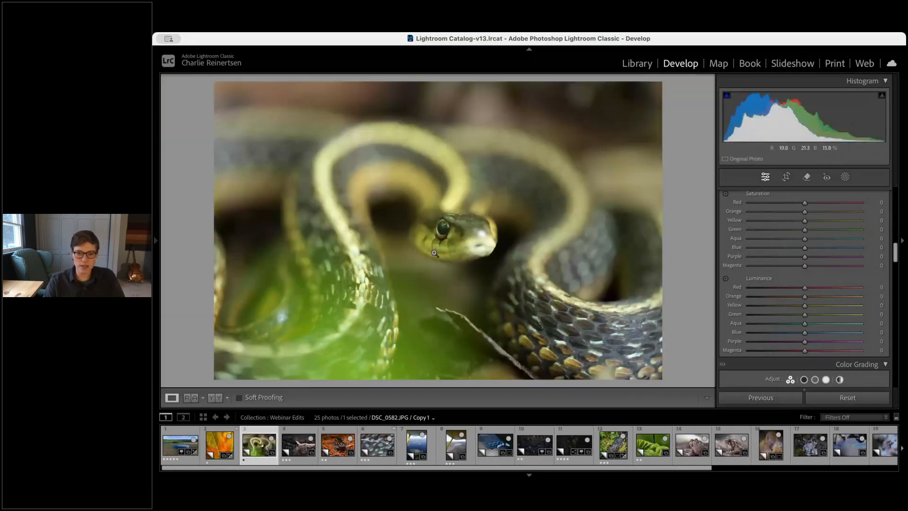
pyautogui.scroll(10, 770, 299)
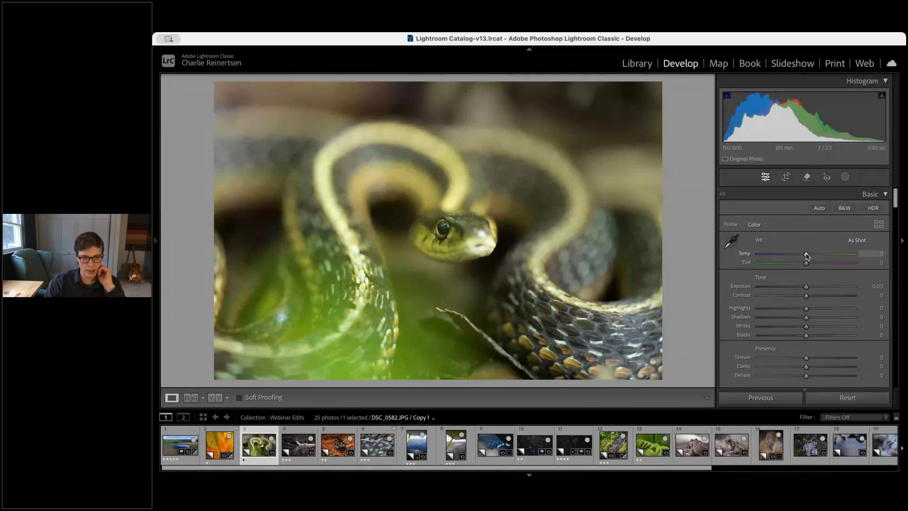
pyautogui.moveTo(807, 256)
pyautogui.mouseDown()
pyautogui.moveTo(798, 256)
pyautogui.moveTo(814, 263)
pyautogui.mouseUp()
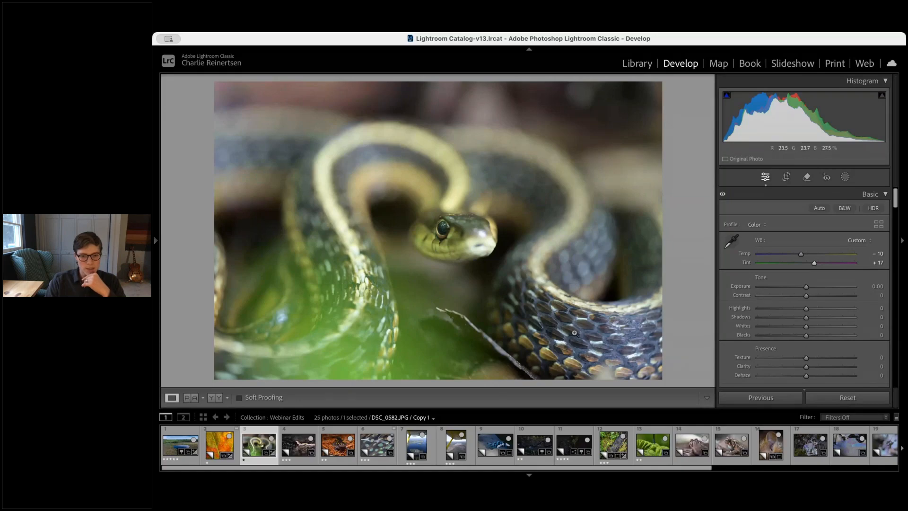
pyautogui.click(552, 305)
pyautogui.moveTo(513, 280); pyautogui.dragTo(539, 188)
pyautogui.moveTo(637, 182); pyautogui.dragTo(563, 203)
pyautogui.click(475, 259)
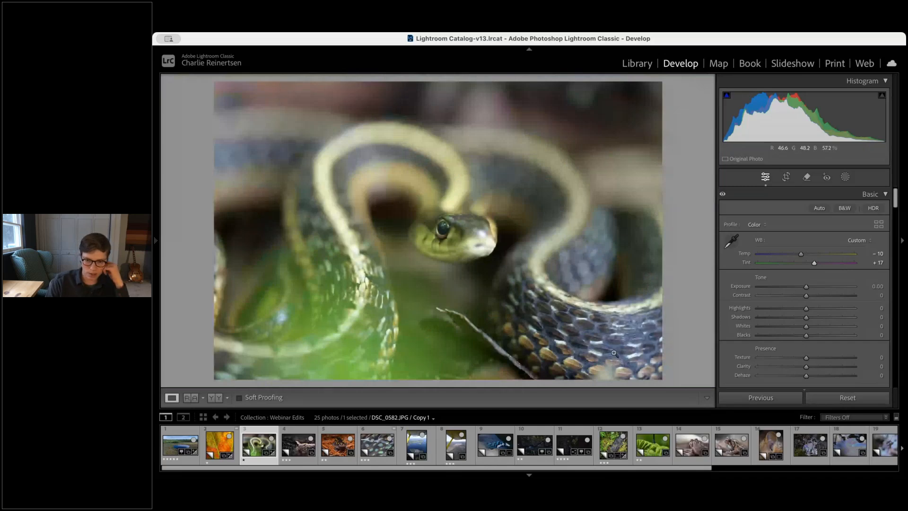
# Apply a targeted hue adjustment on the snake's yellow stripe, then undo it
pyautogui.scroll(-5, 792, 327)
pyautogui.scroll(-5, 792, 327)
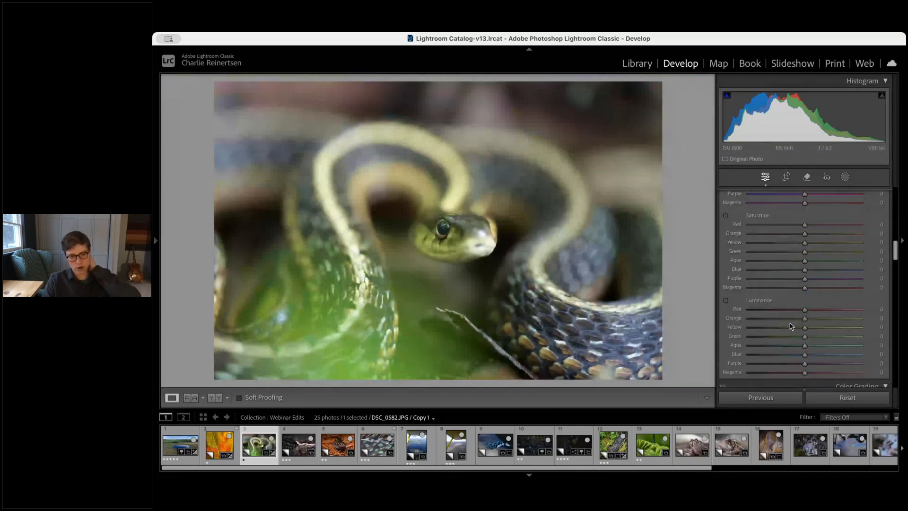
pyautogui.scroll(3, 792, 326)
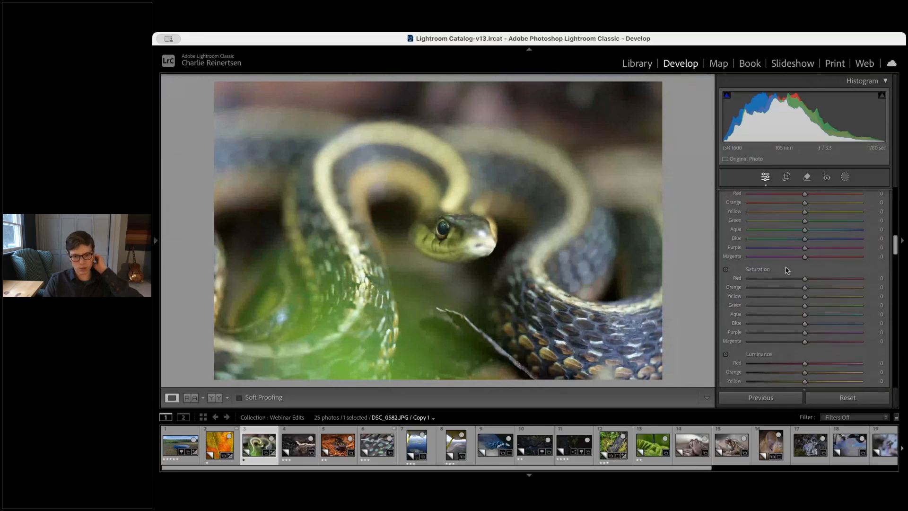
pyautogui.scroll(1, 787, 270)
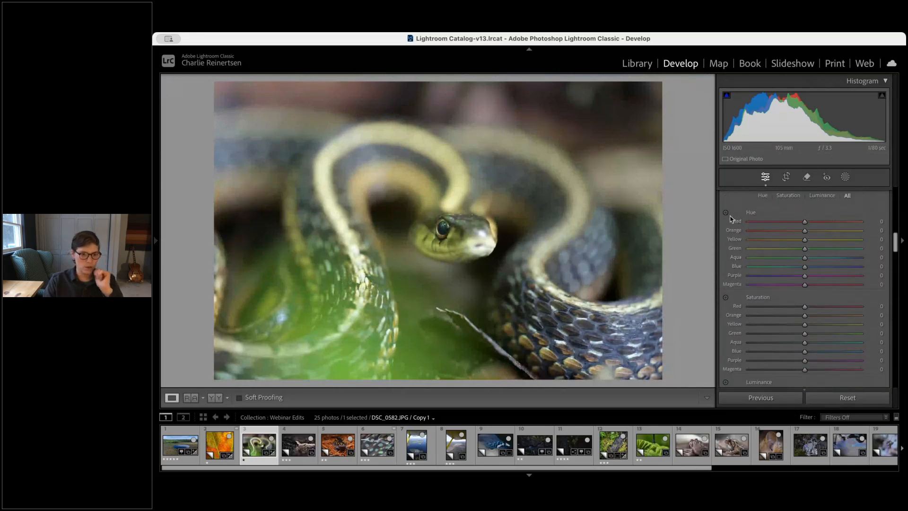
pyautogui.click(725, 212)
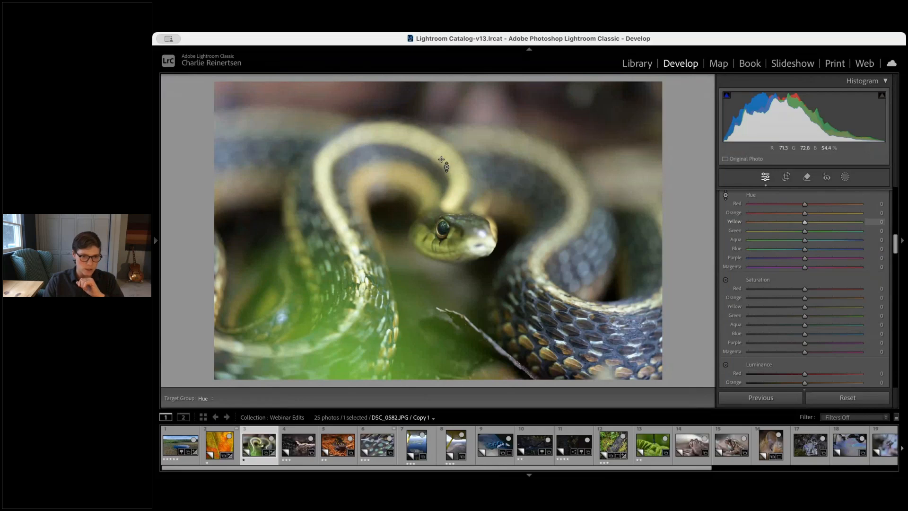
pyautogui.moveTo(443, 166)
pyautogui.mouseDown()
pyautogui.moveTo(443, 156)
pyautogui.moveTo(443, 185)
pyautogui.mouseUp()
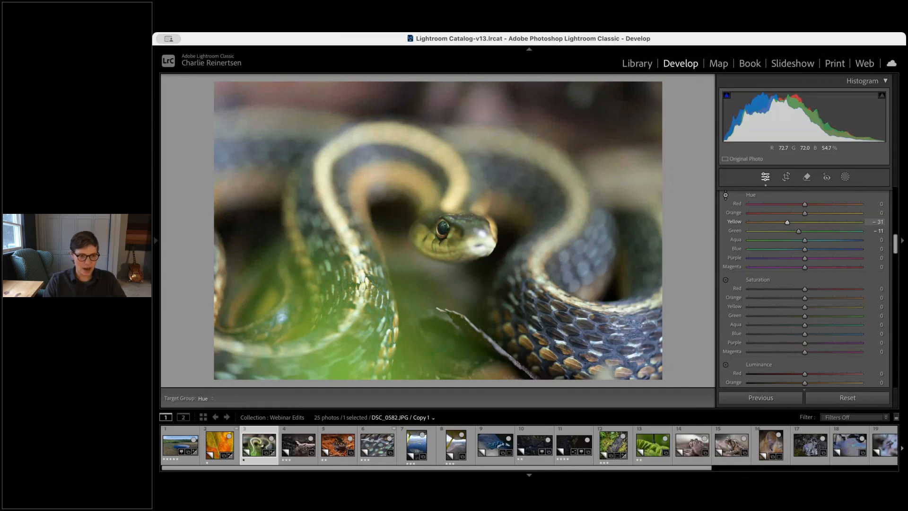
pyautogui.press('super+z')
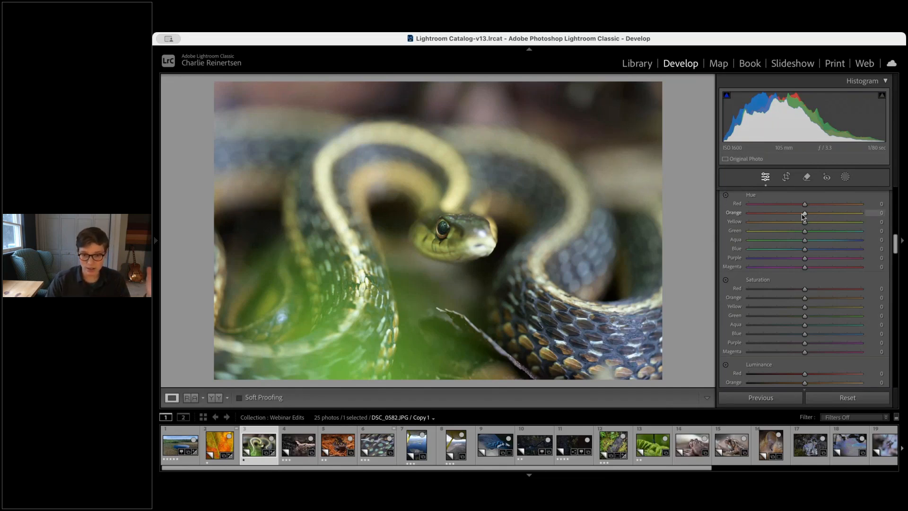
# Set the yellow hue to -51 in the colour mixer for the snake photo
pyautogui.moveTo(804, 222); pyautogui.dragTo(776, 225)
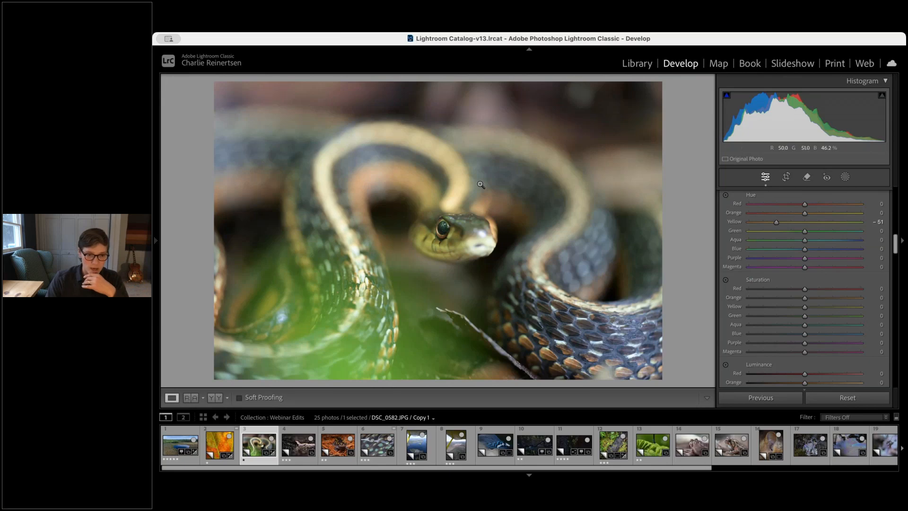
pyautogui.click(442, 234)
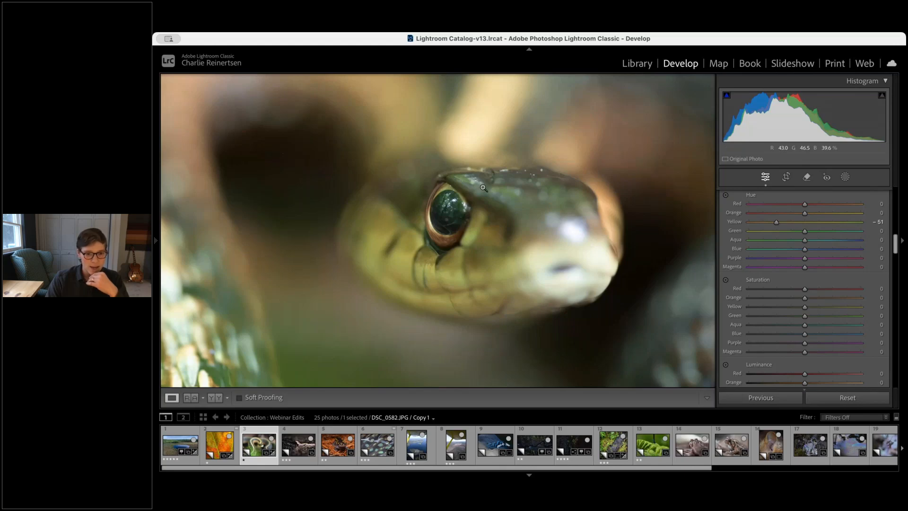
pyautogui.click(566, 253)
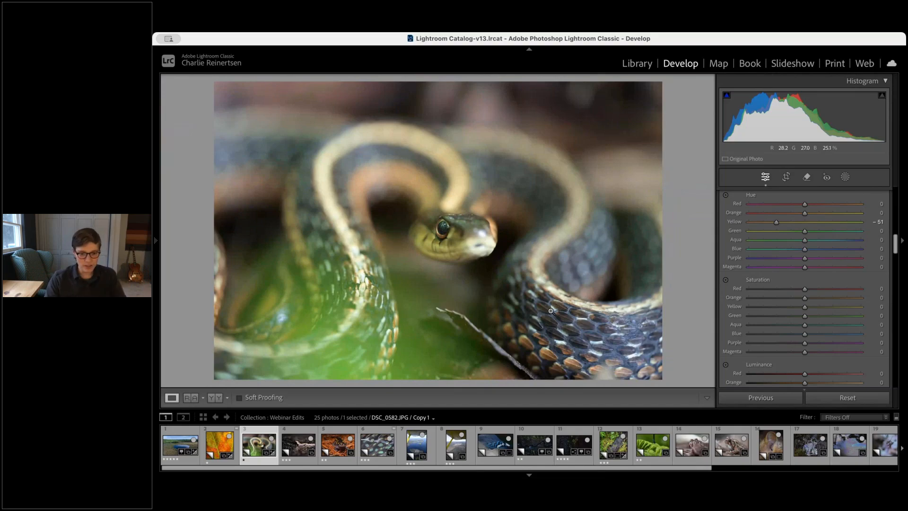
pyautogui.click(584, 318)
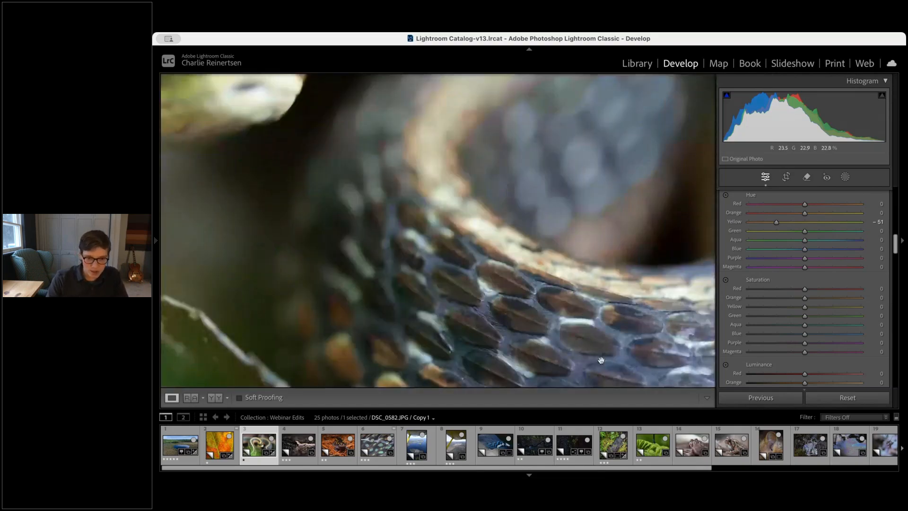
pyautogui.moveTo(601, 360); pyautogui.dragTo(577, 269)
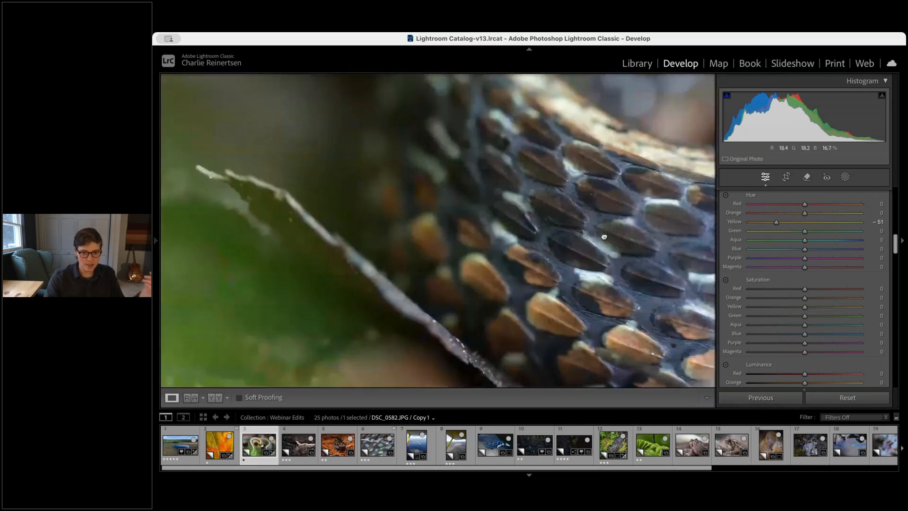
pyautogui.click(604, 237)
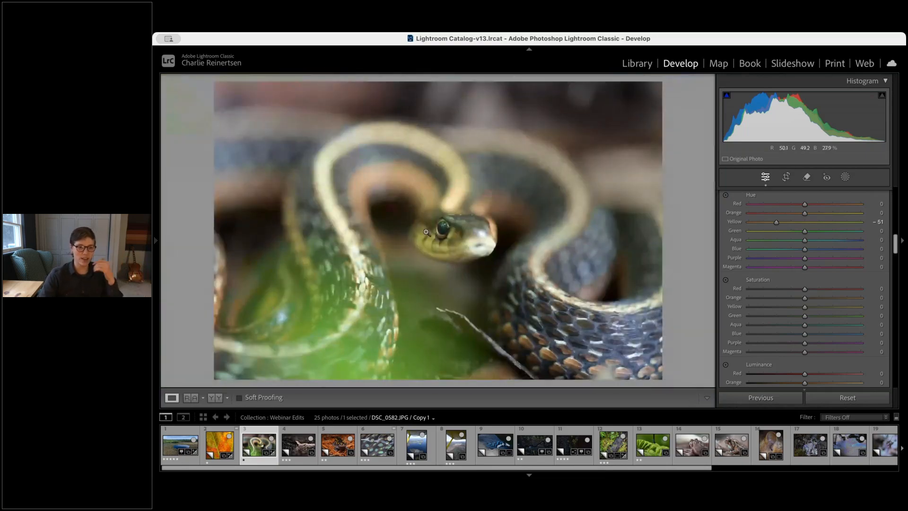
# Add a radial gradient mask over the snake's eye with exposure 0.21, contrast 24, whites 19 and blacks -8
pyautogui.click(426, 232)
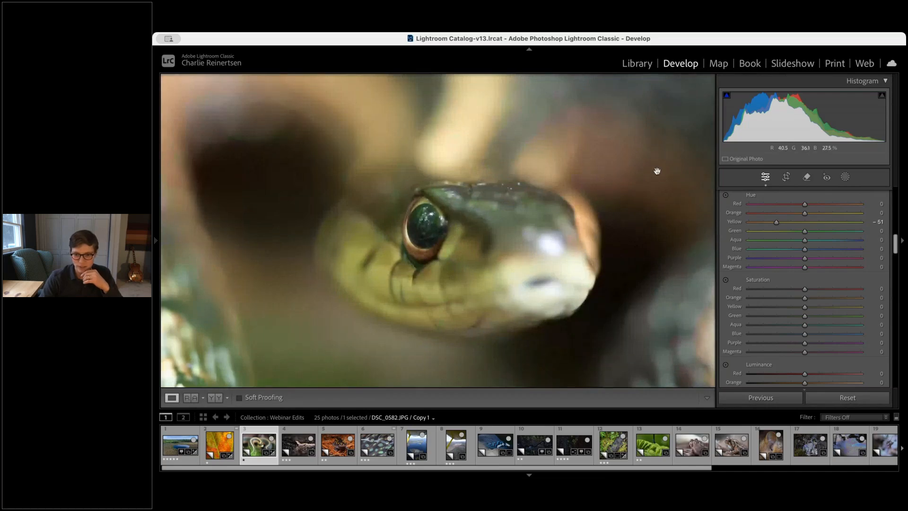
pyautogui.click(845, 177)
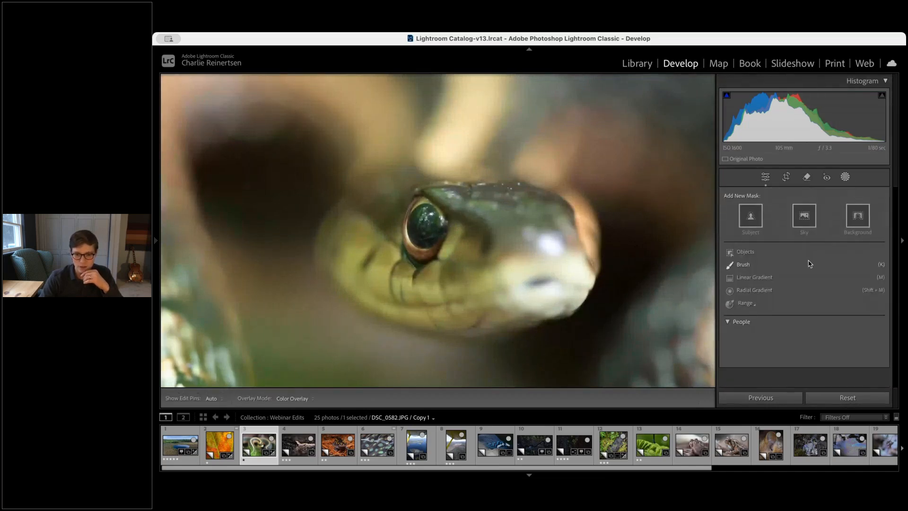
pyautogui.click(754, 289)
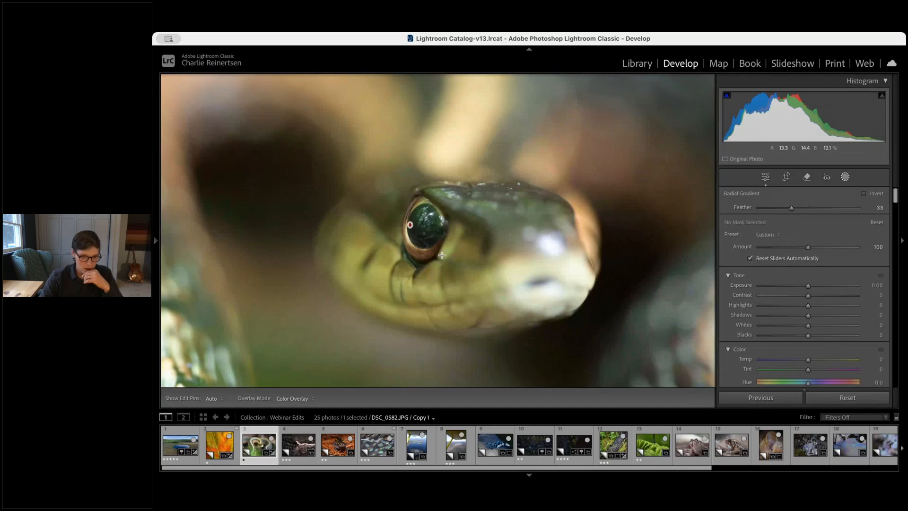
pyautogui.moveTo(410, 225)
pyautogui.mouseDown()
pyautogui.moveTo(445, 261)
pyautogui.moveTo(418, 226)
pyautogui.moveTo(426, 227)
pyautogui.mouseUp()
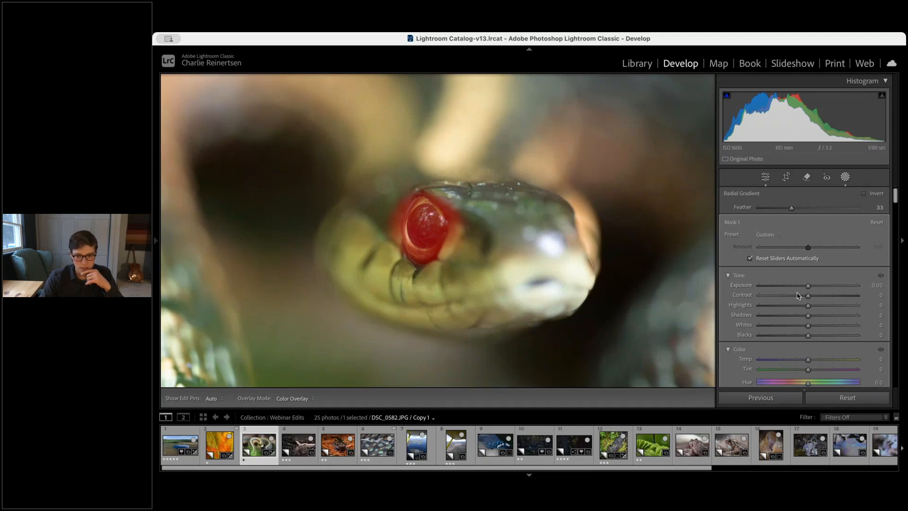
pyautogui.moveTo(784, 306); pyautogui.dragTo(811, 287)
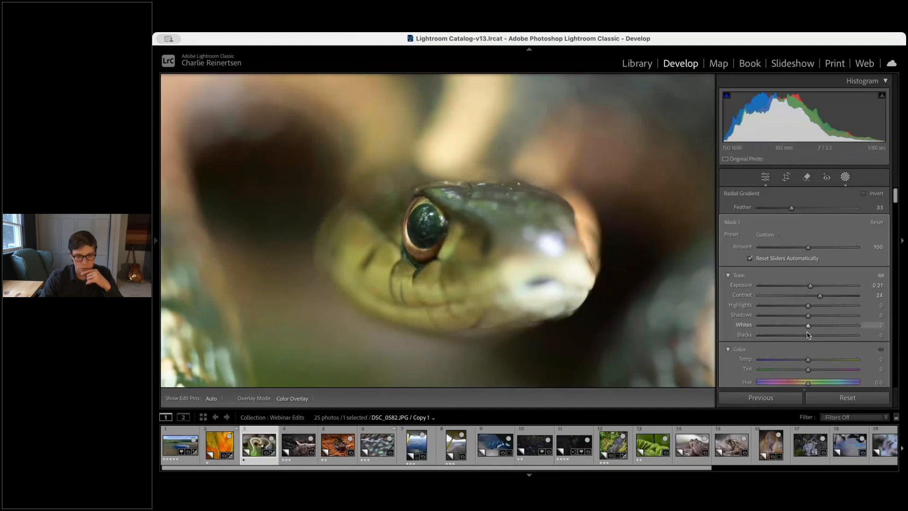
pyautogui.moveTo(807, 335); pyautogui.dragTo(818, 327)
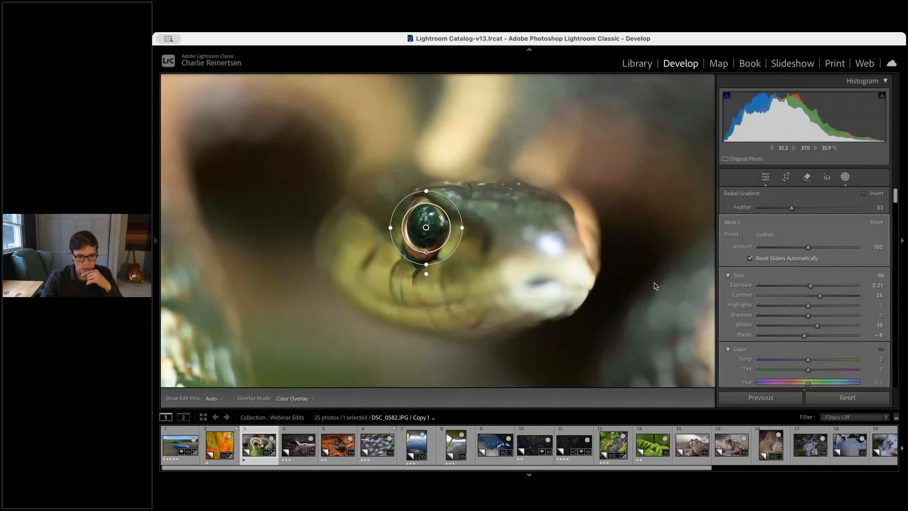
# Set the snake photo's Dehaze to +17 and Clarity to +11
pyautogui.hotkey('shift', 'w')
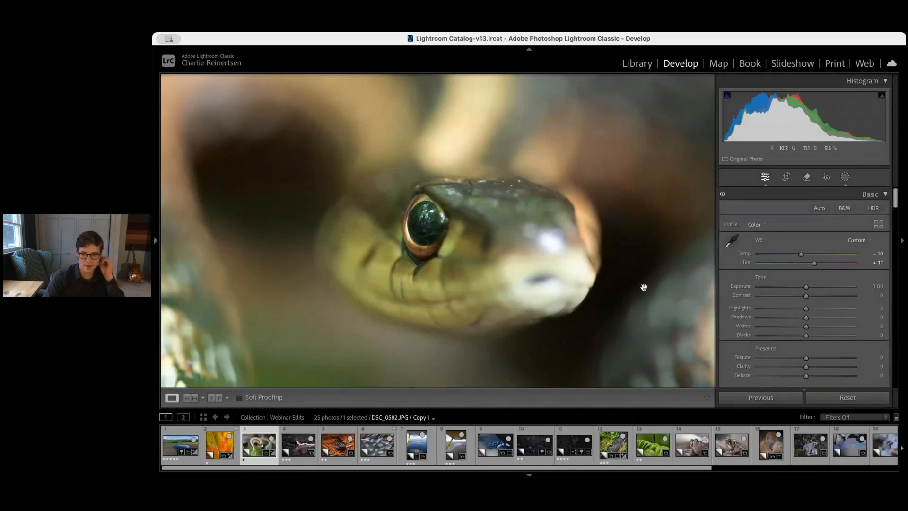
pyautogui.click(643, 287)
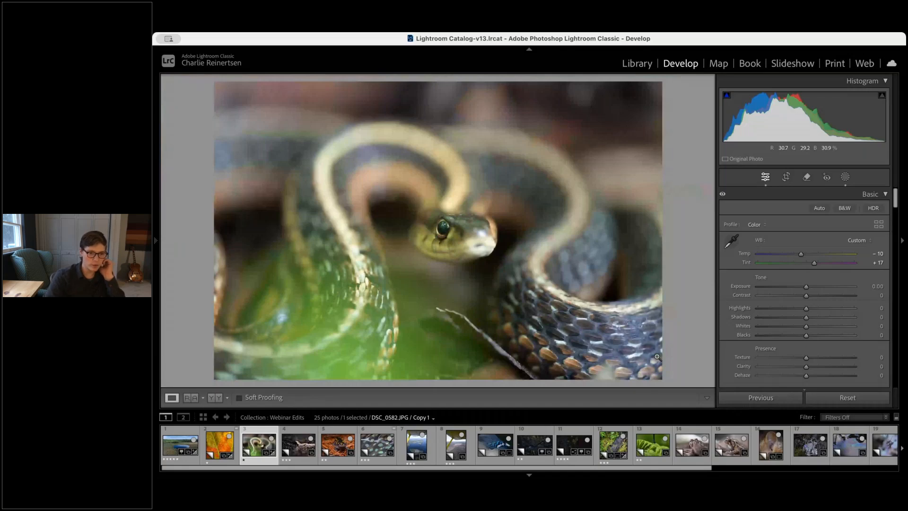
pyautogui.press('y')
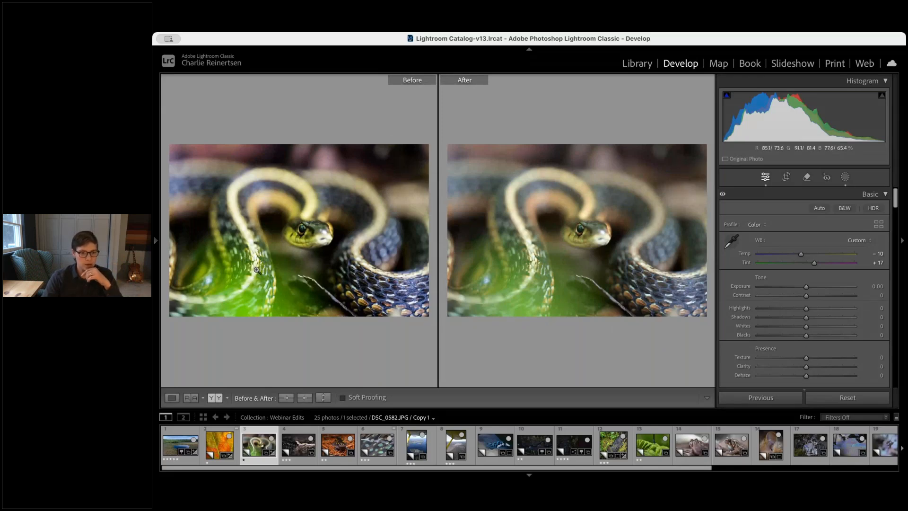
pyautogui.click(571, 247)
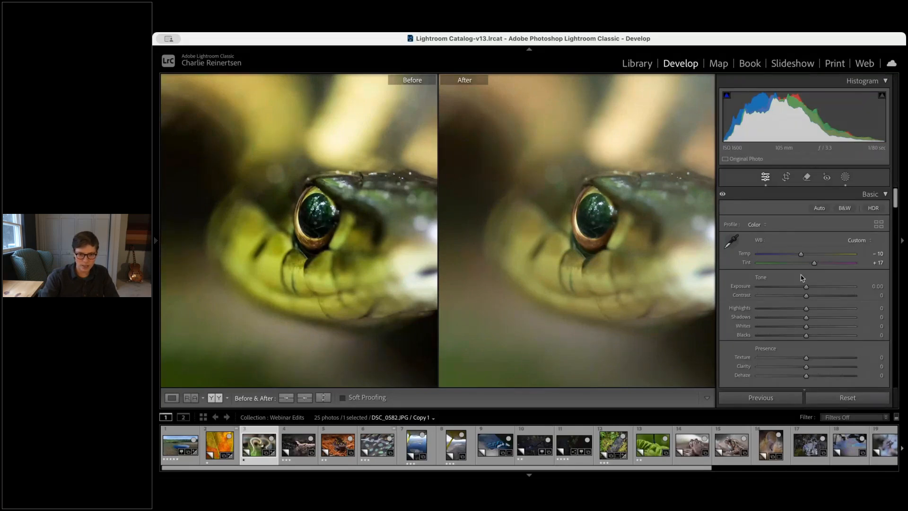
pyautogui.scroll(-5, 804, 270)
pyautogui.moveTo(806, 254); pyautogui.dragTo(809, 255)
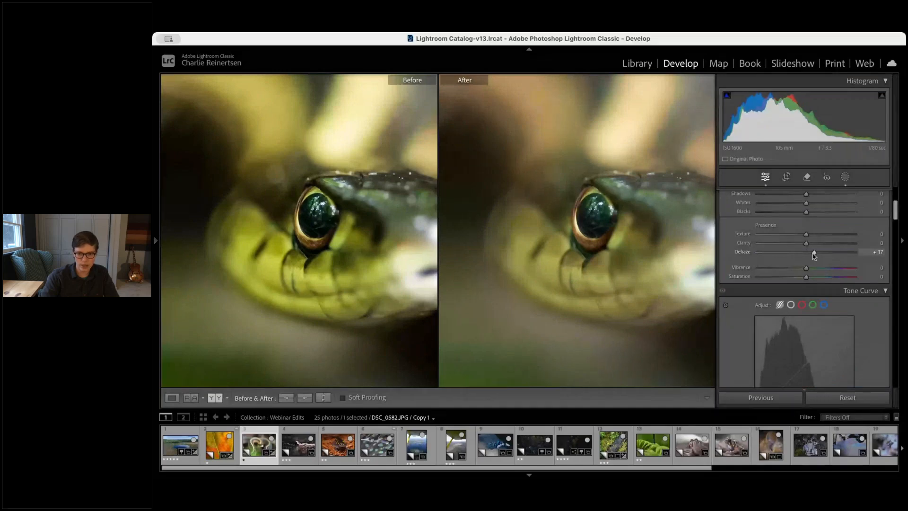
pyautogui.moveTo(806, 243); pyautogui.dragTo(811, 243)
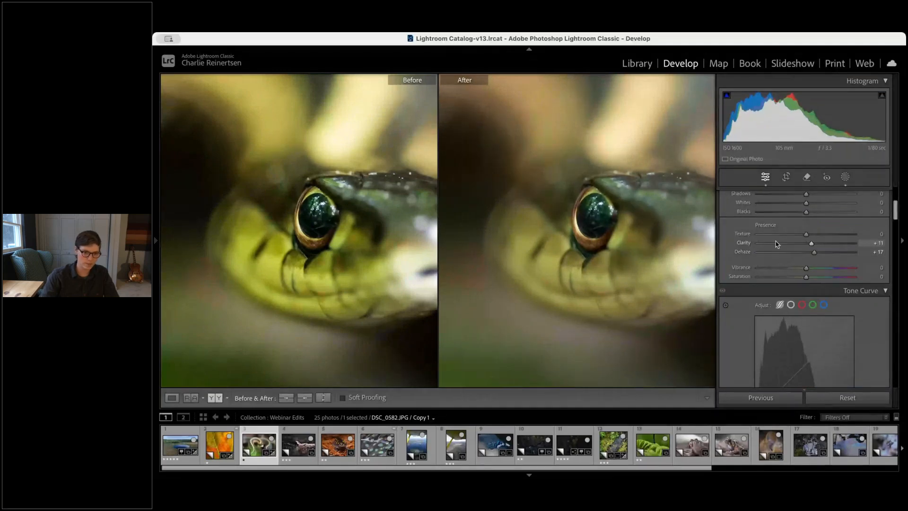
pyautogui.click(675, 226)
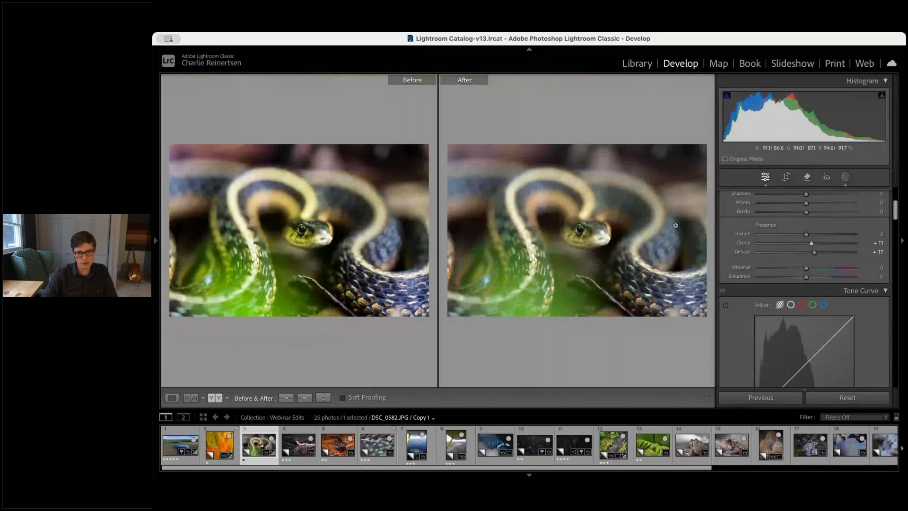
pyautogui.press('y')
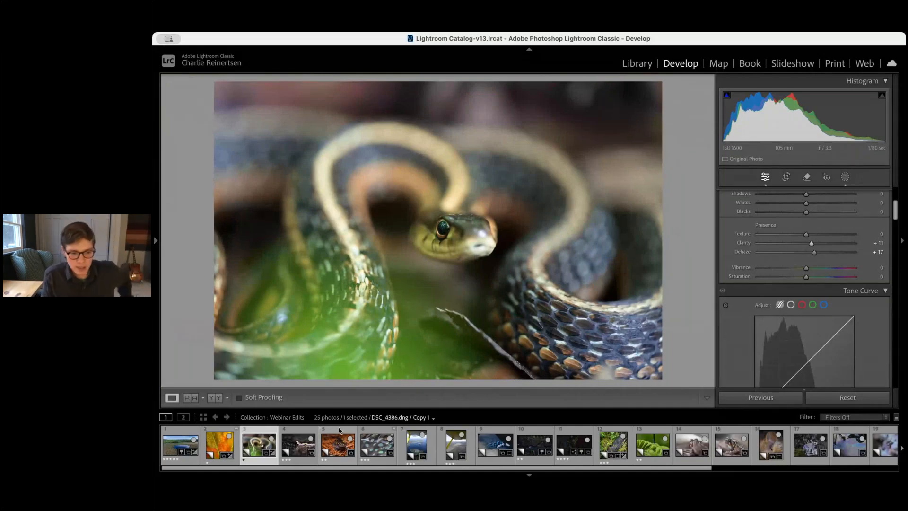
# Open the night salamander photo and set its white balance temperature to 3,170 and contrast to +23
pyautogui.click(294, 444)
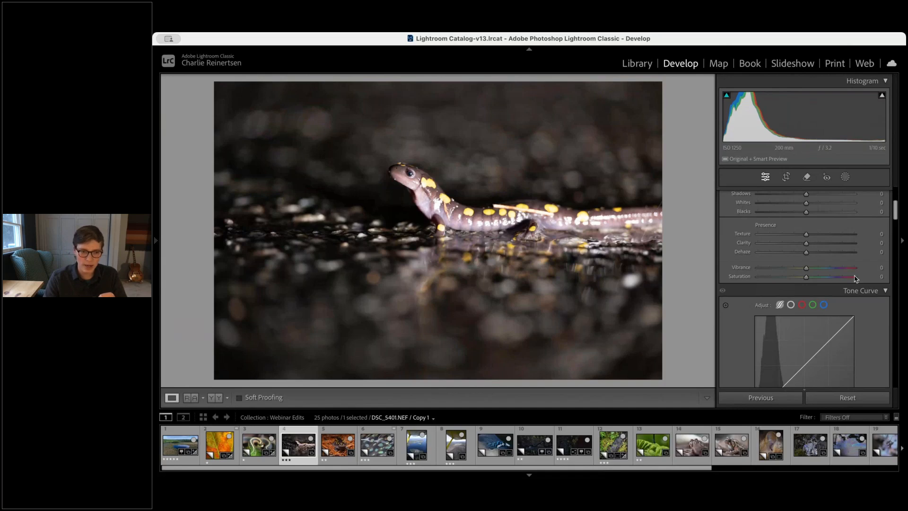
pyautogui.scroll(3, 839, 267)
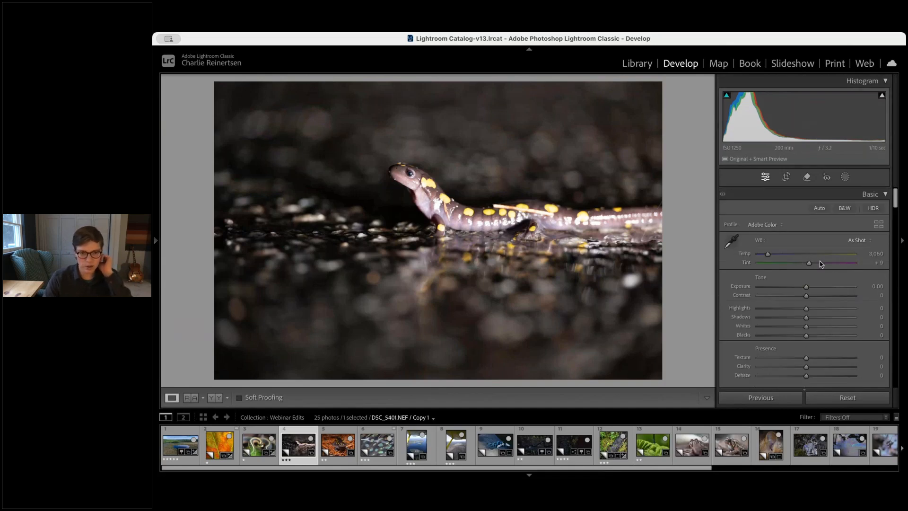
pyautogui.click(432, 209)
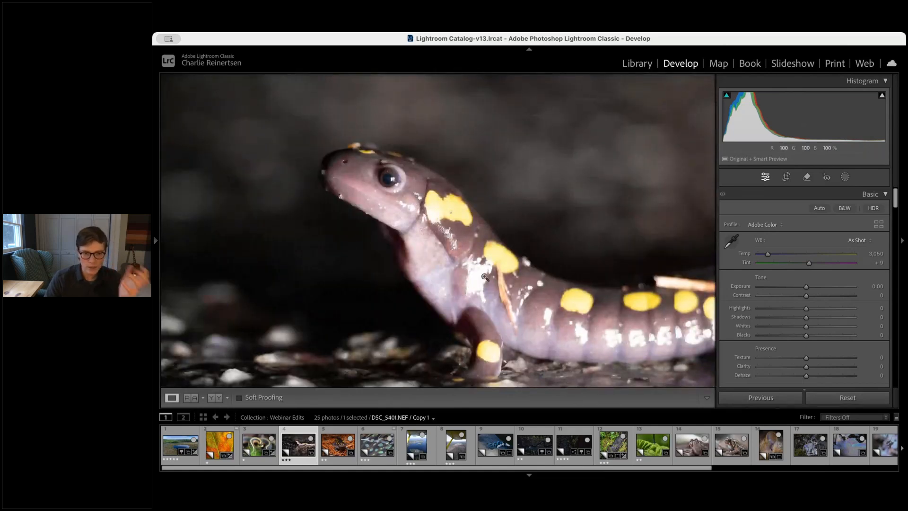
pyautogui.click(534, 313)
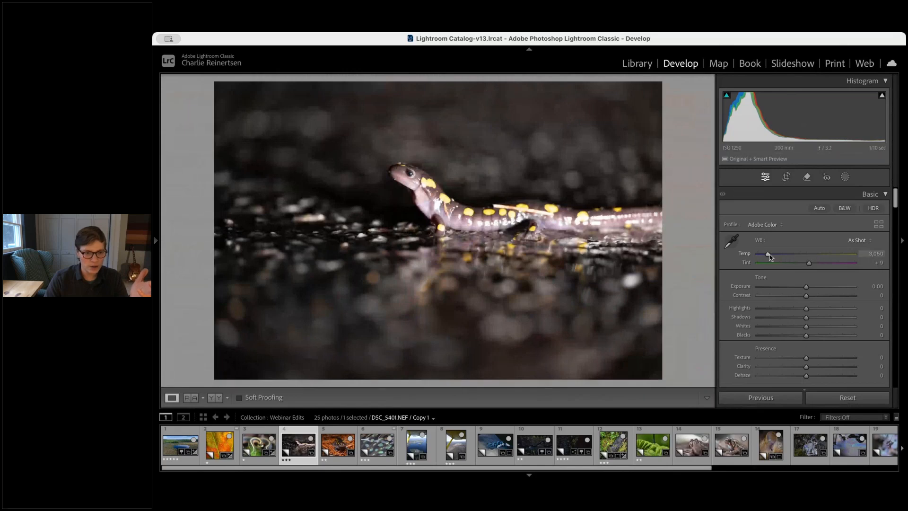
pyautogui.moveTo(768, 255); pyautogui.dragTo(808, 266)
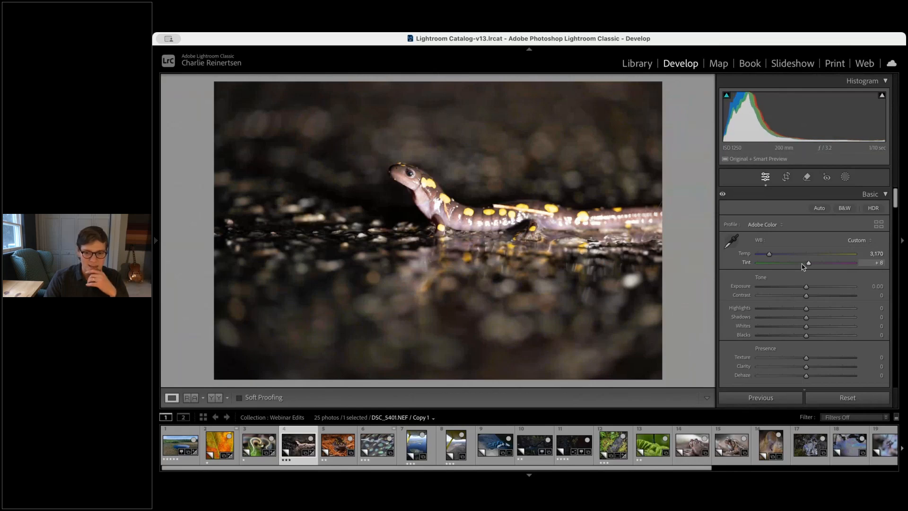
pyautogui.click(418, 183)
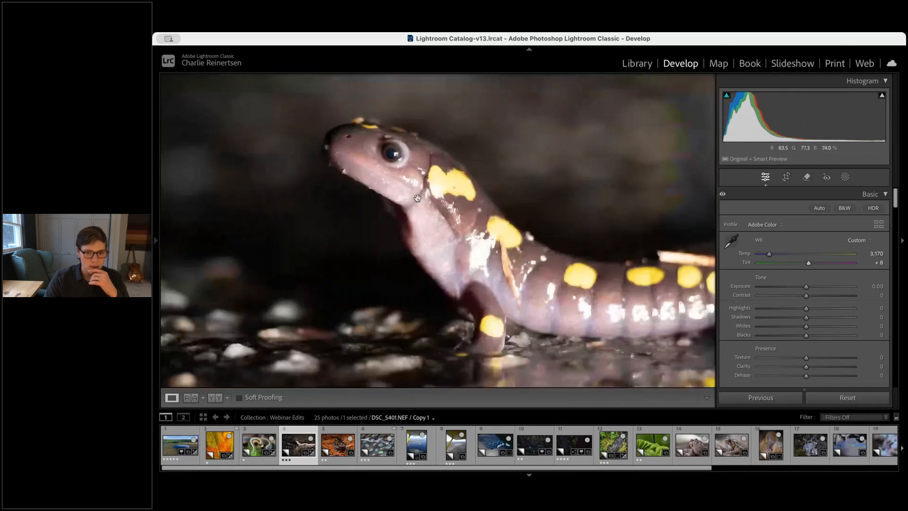
pyautogui.click(818, 296)
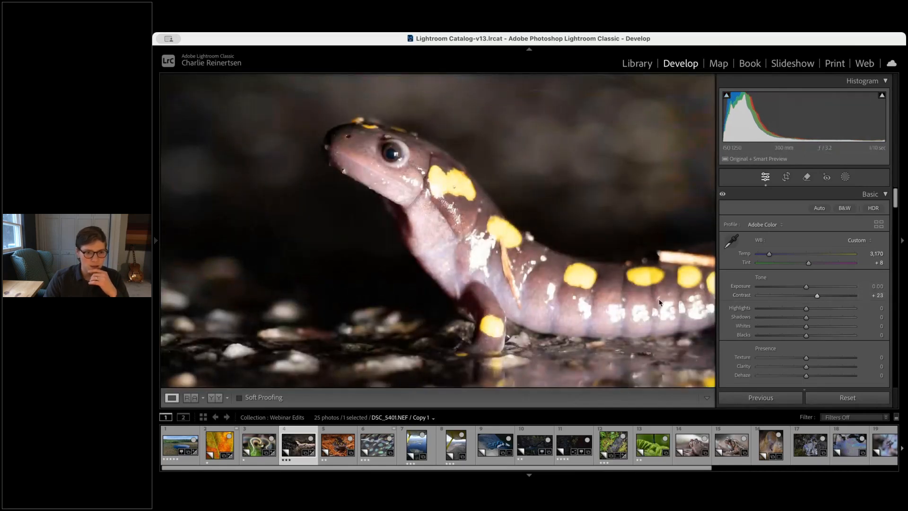
pyautogui.click(524, 229)
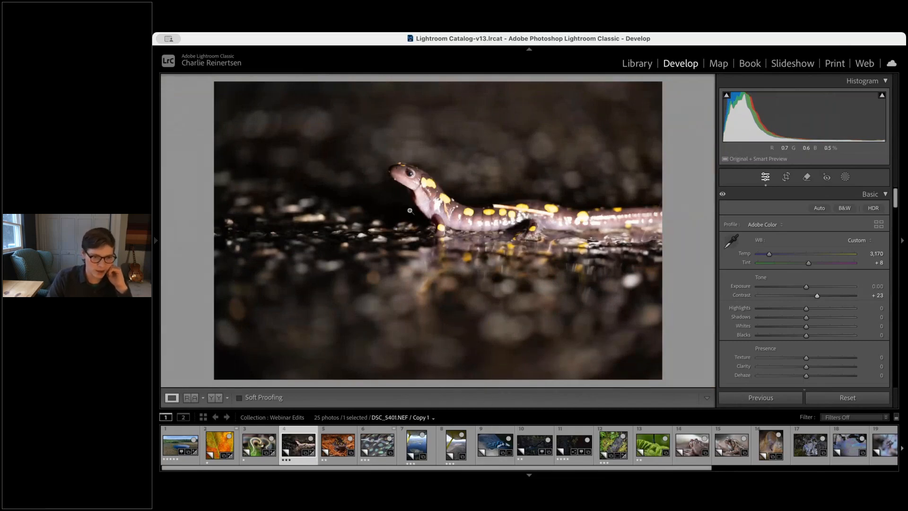
# Open the salamander on pine needles and drag the saturation targeted adjustment on the needles to Red -5 and Orange -21
pyautogui.click(327, 445)
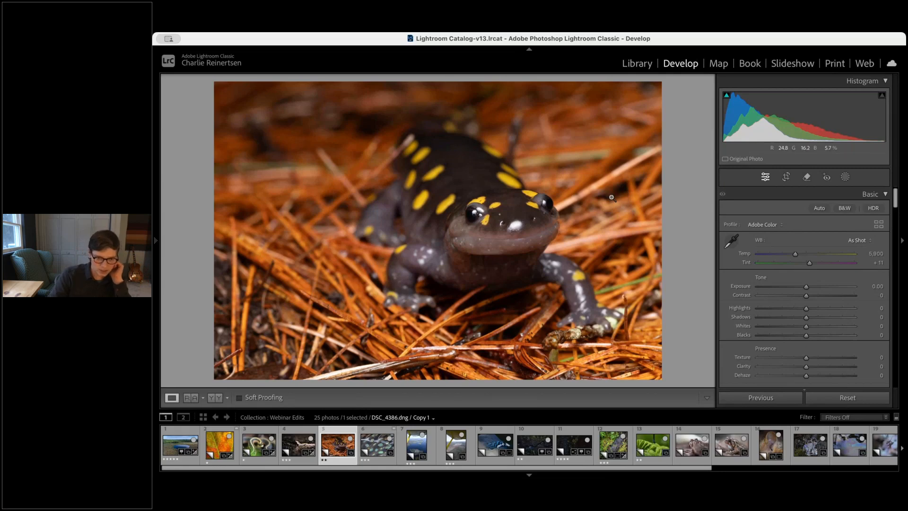
pyautogui.scroll(-1, 796, 292)
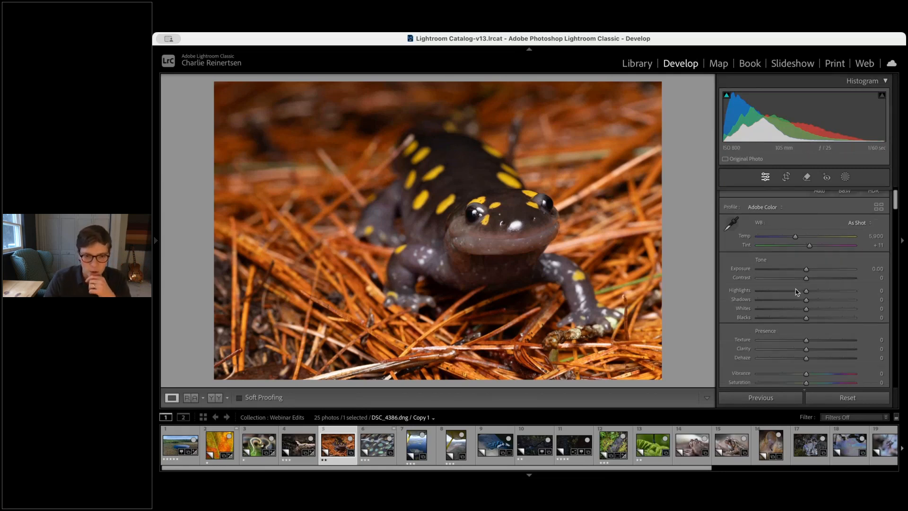
pyautogui.scroll(-15, 796, 292)
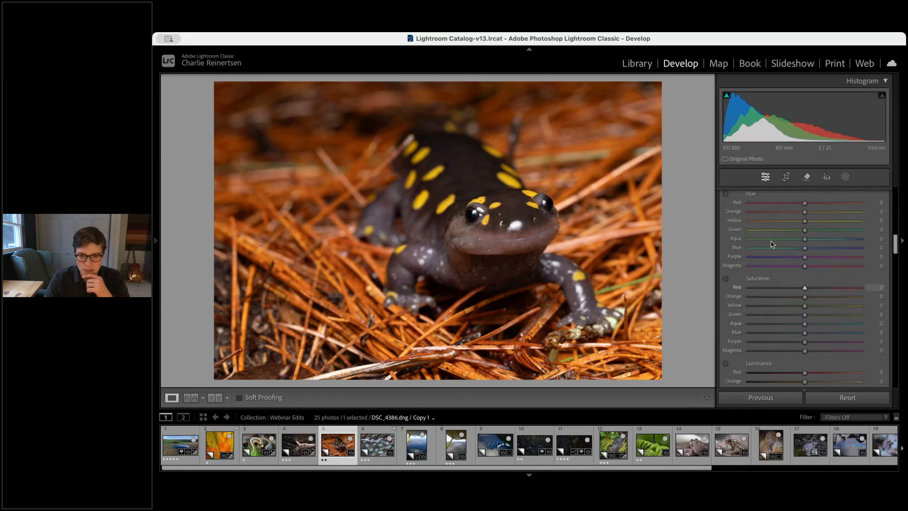
pyautogui.scroll(1, 756, 241)
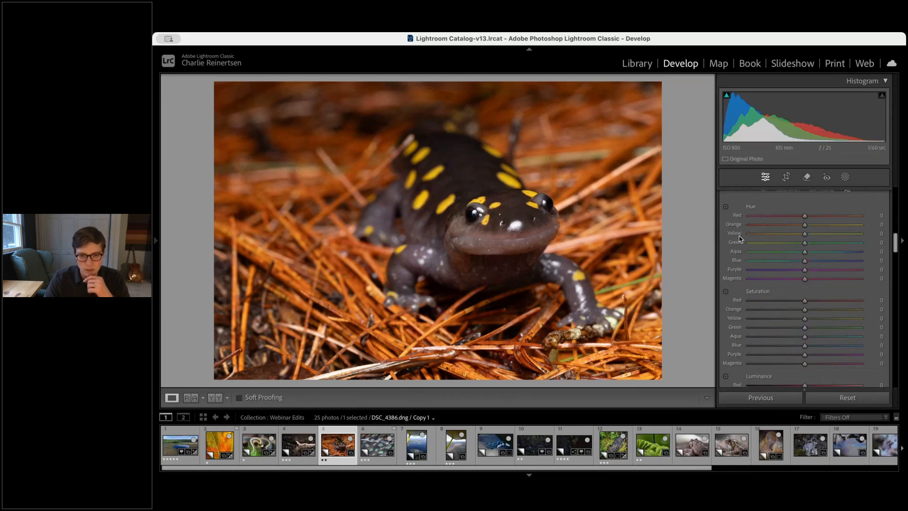
pyautogui.click(725, 291)
pyautogui.scroll(-1, 726, 296)
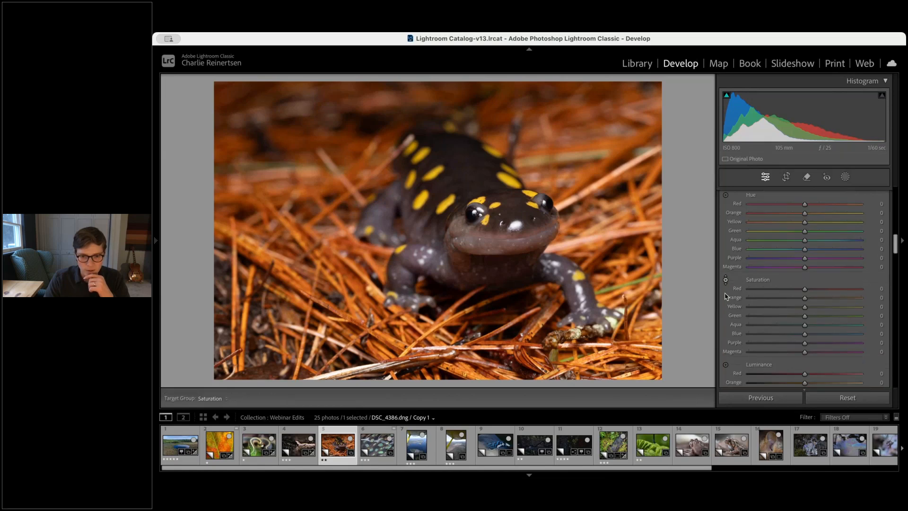
pyautogui.click(725, 280)
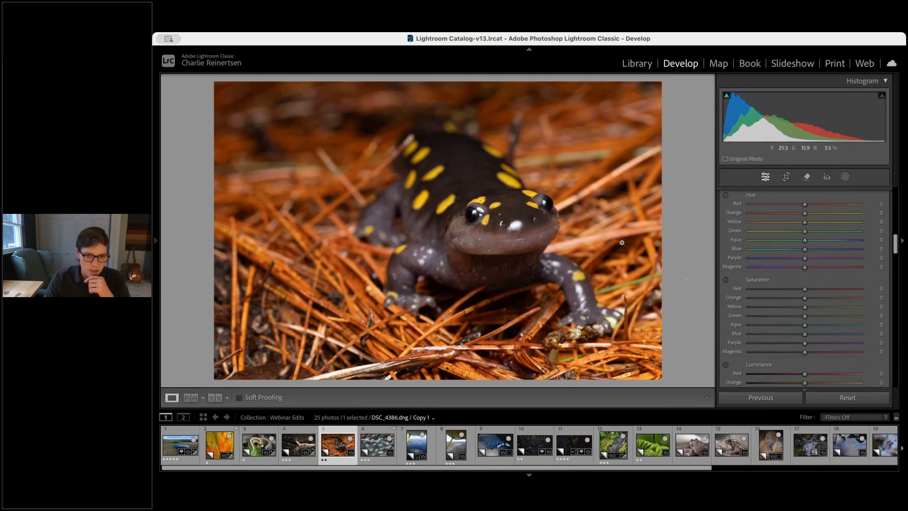
pyautogui.click(725, 279)
pyautogui.moveTo(597, 178); pyautogui.dragTo(597, 190)
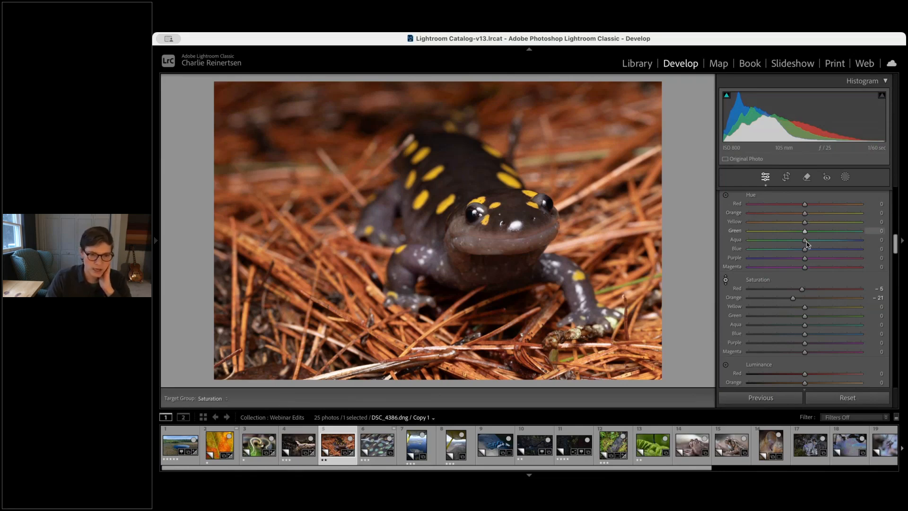
# Set the Orange hue to +3, Yellow hue to +4 and Orange luminance to +5
pyautogui.click(807, 213)
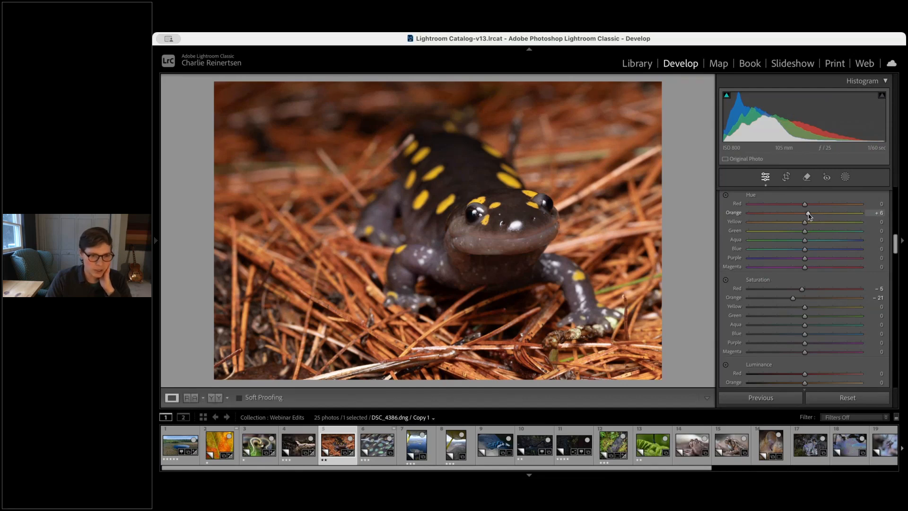
pyautogui.moveTo(808, 214); pyautogui.dragTo(804, 215)
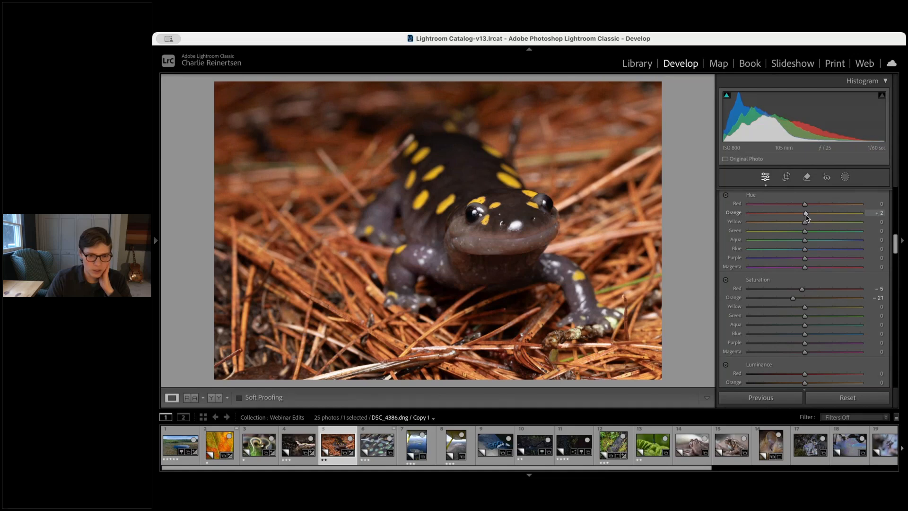
pyautogui.moveTo(806, 221)
pyautogui.mouseDown()
pyautogui.moveTo(794, 224)
pyautogui.moveTo(807, 222)
pyautogui.mouseUp()
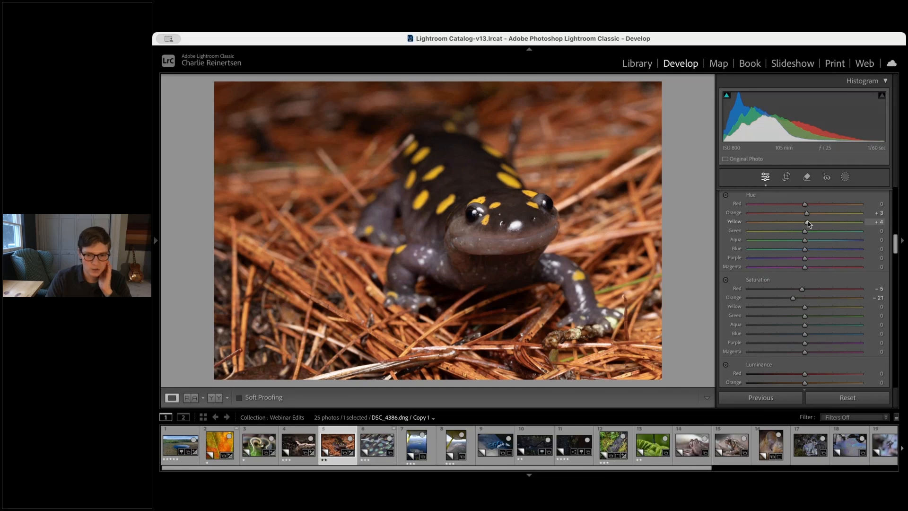
pyautogui.scroll(-1, 806, 357)
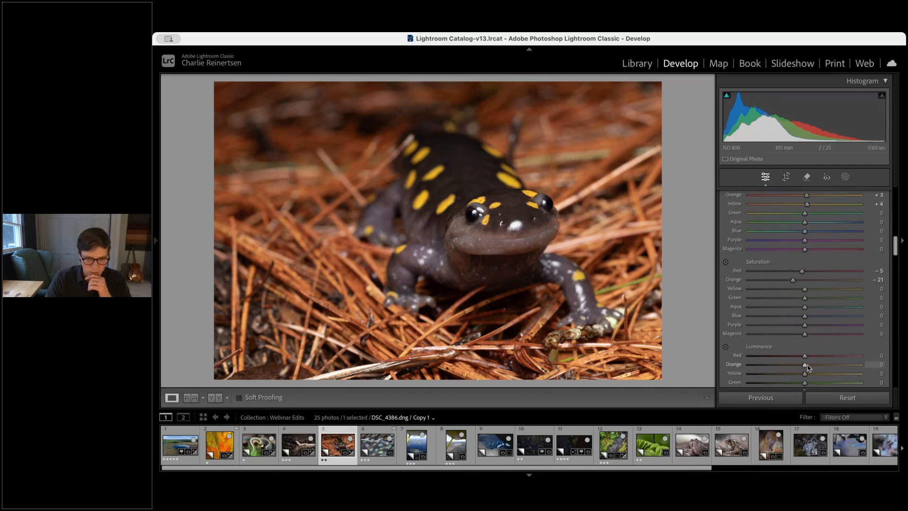
pyautogui.moveTo(806, 366)
pyautogui.mouseDown()
pyautogui.moveTo(792, 367)
pyautogui.moveTo(816, 369)
pyautogui.moveTo(807, 372)
pyautogui.mouseUp()
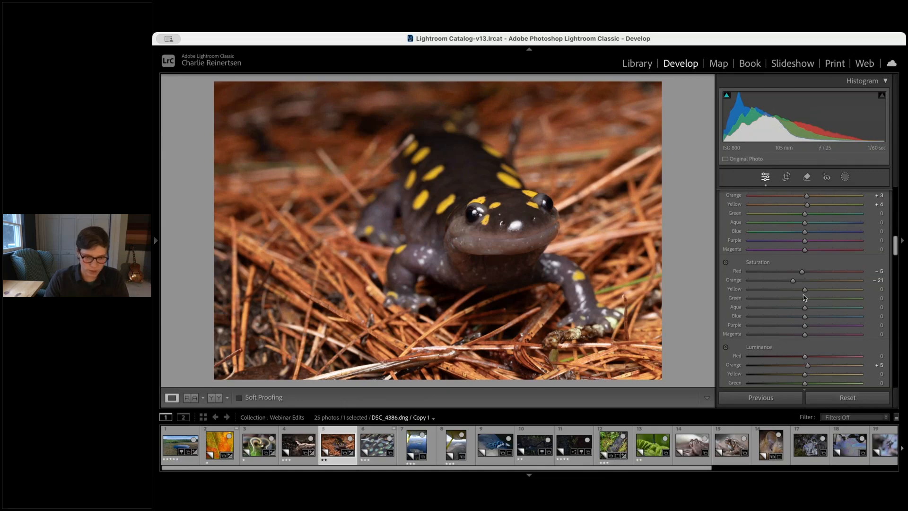
# Set temperature 6,283, exposure +0.50, contrast +25, highlights -42, shadows +28, whites +7 and blacks +20 for the pine-needle salamander
pyautogui.scroll(10, 806, 331)
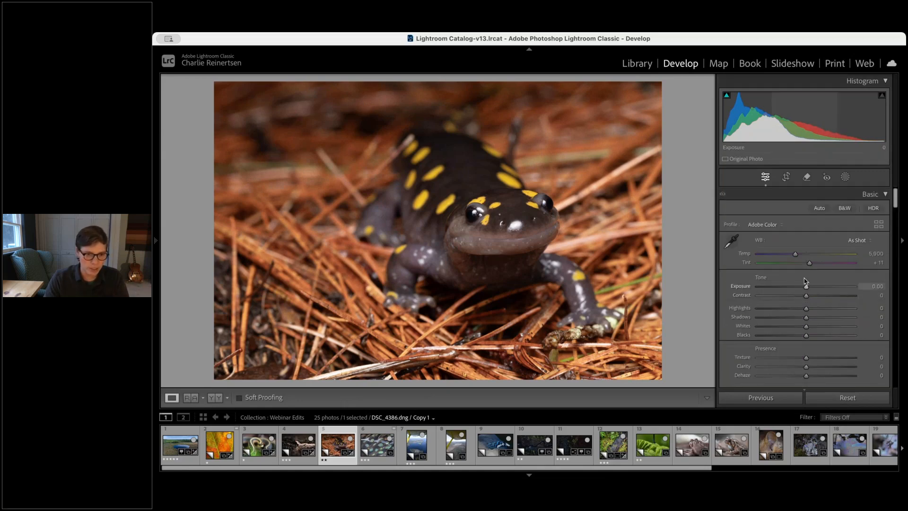
pyautogui.moveTo(795, 254); pyautogui.dragTo(799, 256)
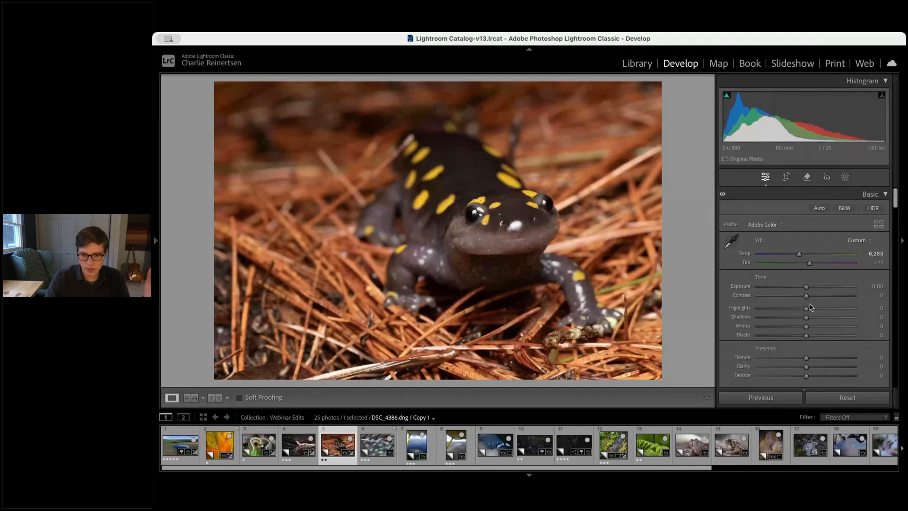
pyautogui.moveTo(806, 327); pyautogui.dragTo(813, 327)
pyautogui.moveTo(806, 335); pyautogui.dragTo(811, 287)
pyautogui.moveTo(812, 326); pyautogui.dragTo(811, 326)
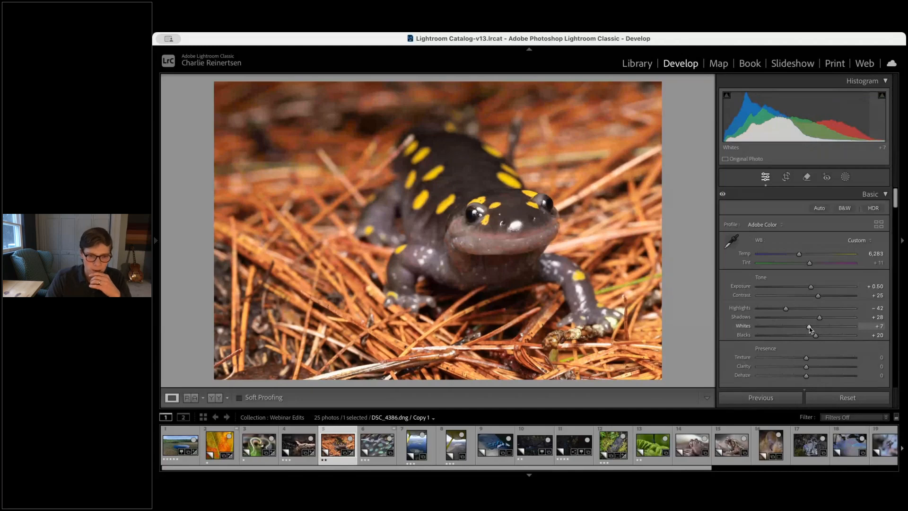
# Compare before and after views of the salamander and raise the temperature to 6,466
pyautogui.click(518, 222)
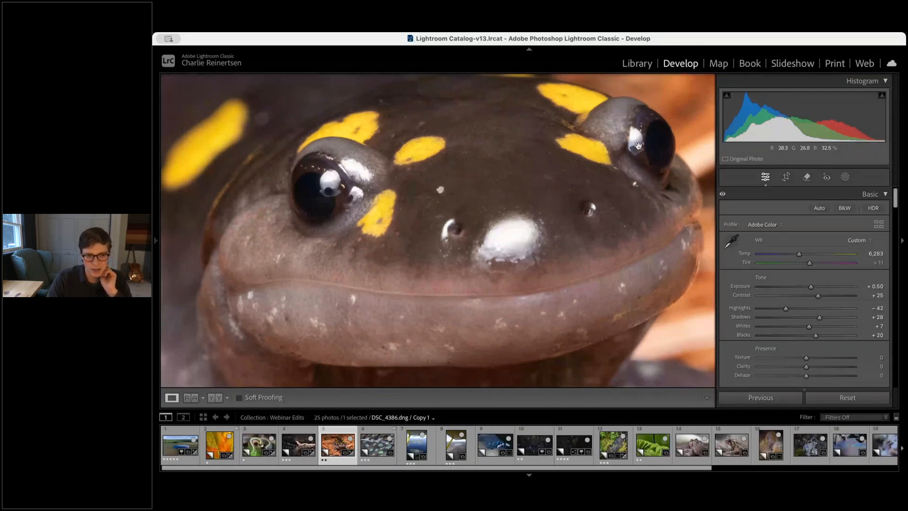
pyautogui.click(549, 323)
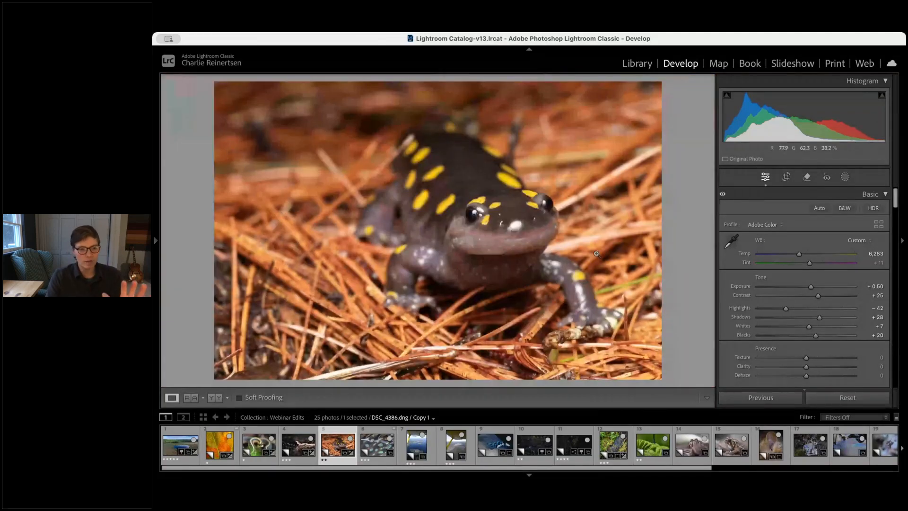
pyautogui.press('y')
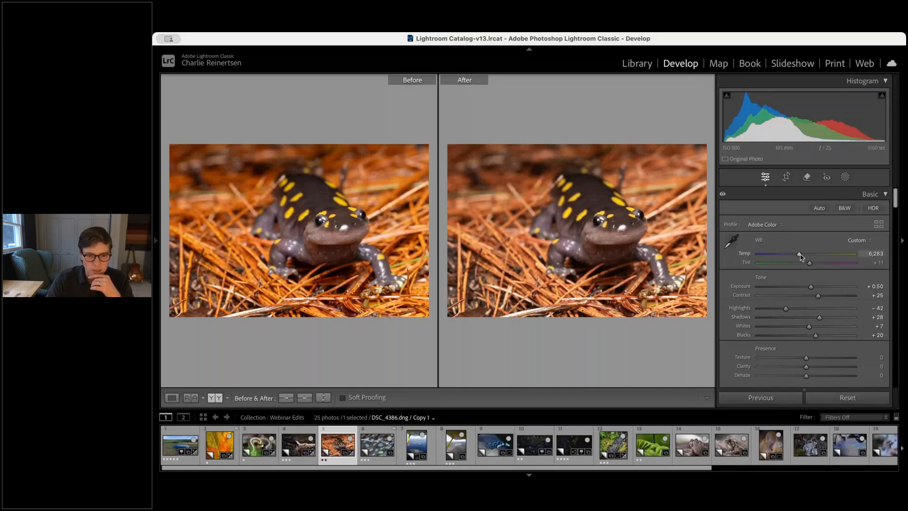
pyautogui.moveTo(800, 256); pyautogui.dragTo(802, 256)
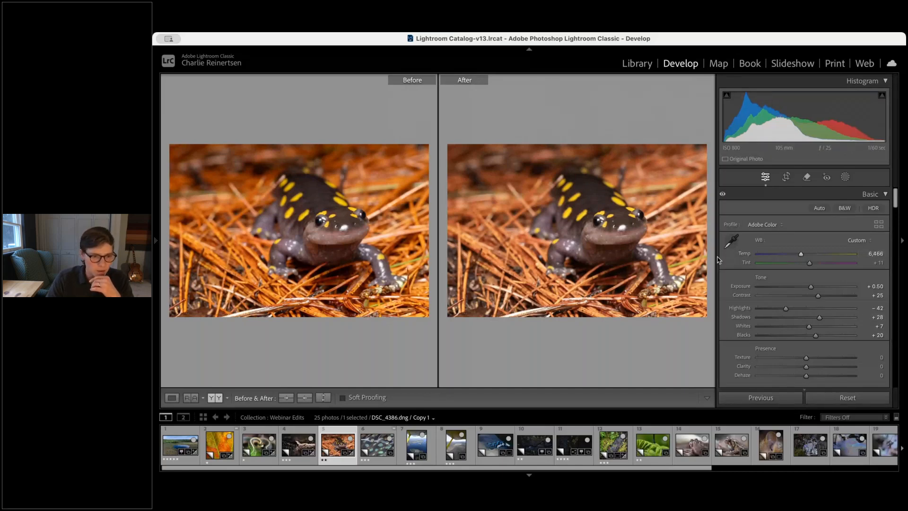
pyautogui.click(543, 284)
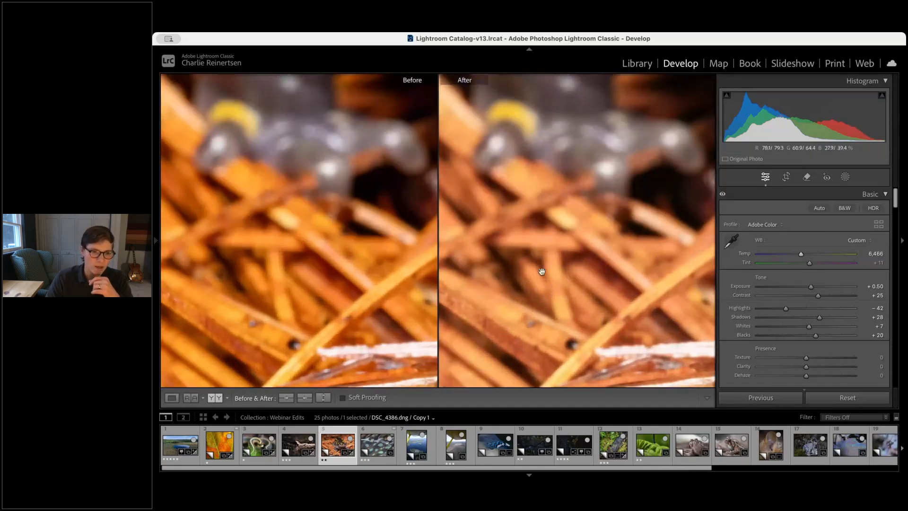
pyautogui.click(499, 167)
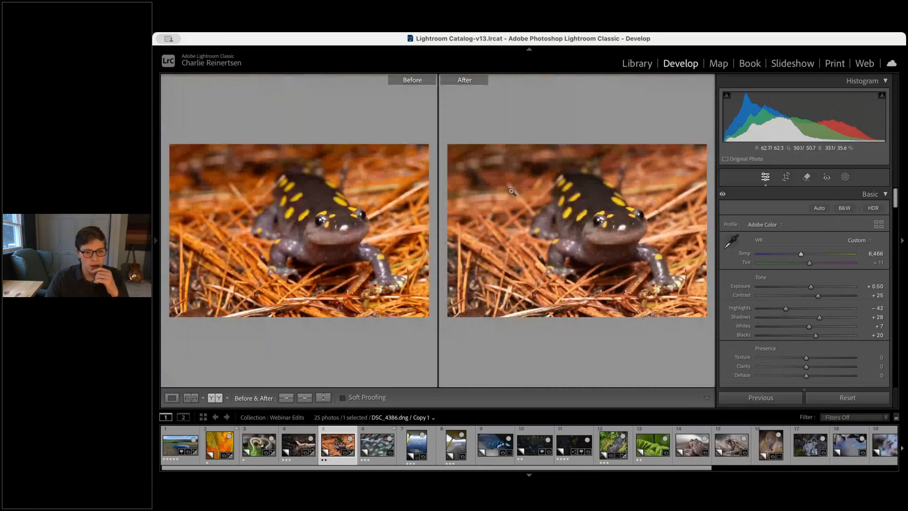
pyautogui.press('y')
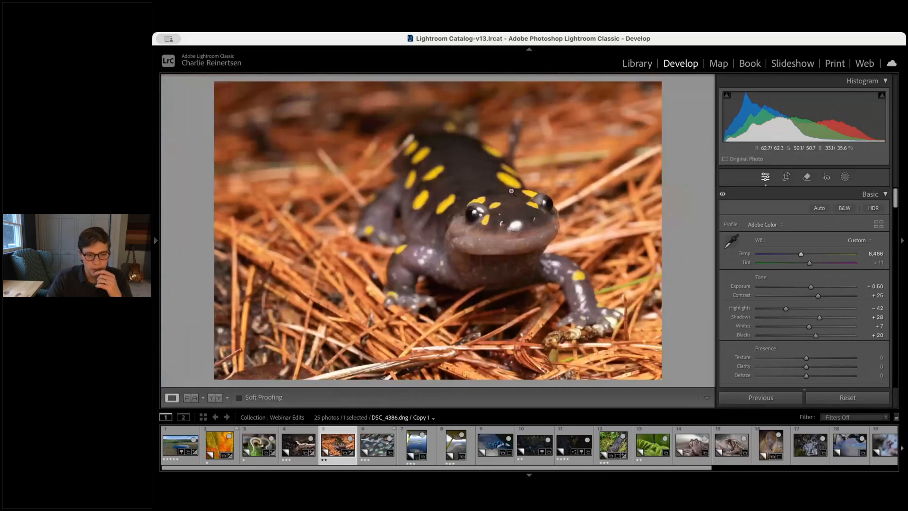
# Open the feather close-up and set whites to +44, blacks to -30 and shadows to -36
pyautogui.click(374, 444)
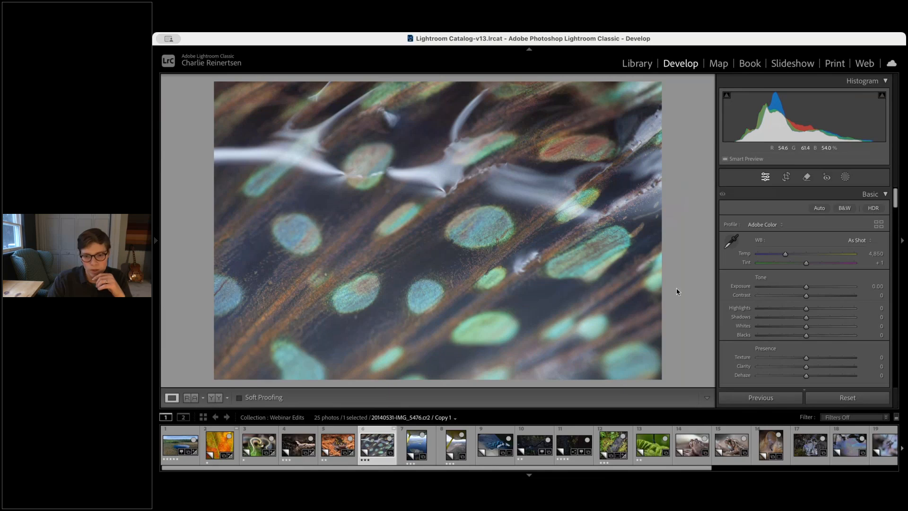
pyautogui.moveTo(807, 323); pyautogui.dragTo(821, 311)
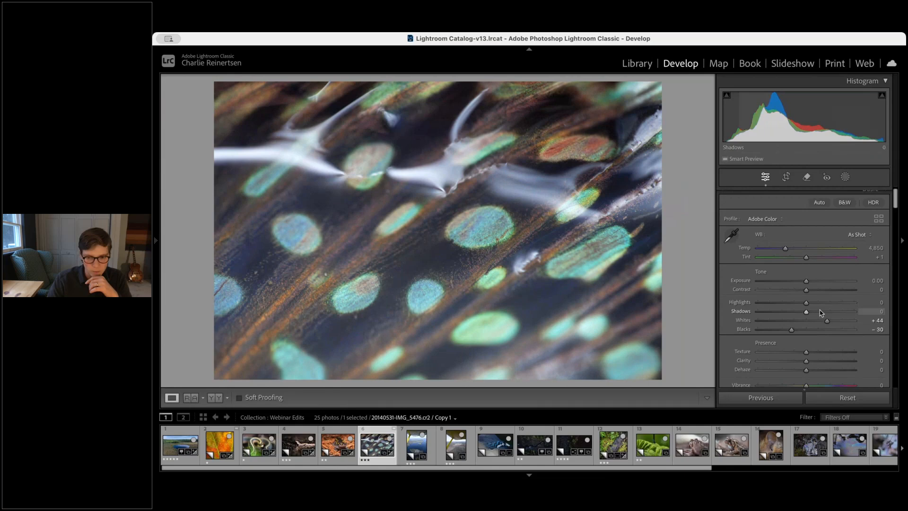
pyautogui.click(788, 311)
# Set the feather photo's highlights to -62, contrast to +28 and exposure to -0.05
pyautogui.click(784, 302)
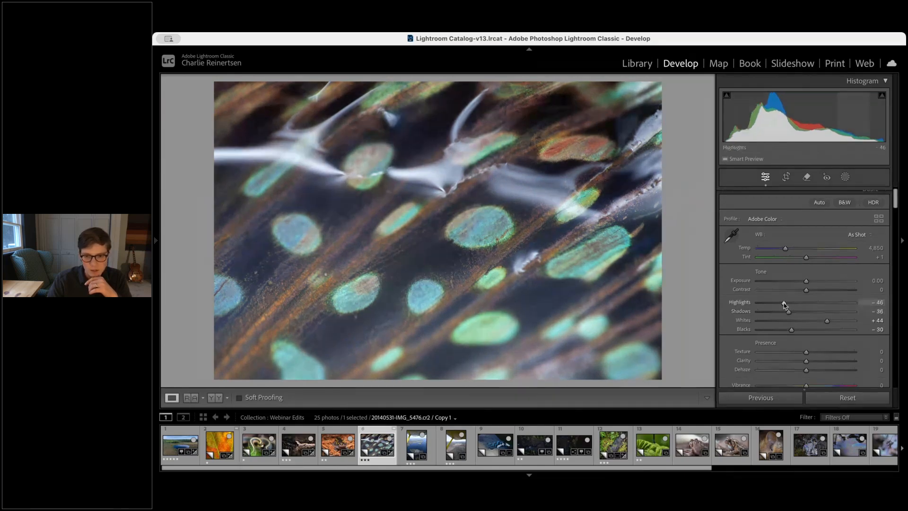
pyautogui.moveTo(784, 302); pyautogui.dragTo(775, 303)
pyautogui.click(819, 289)
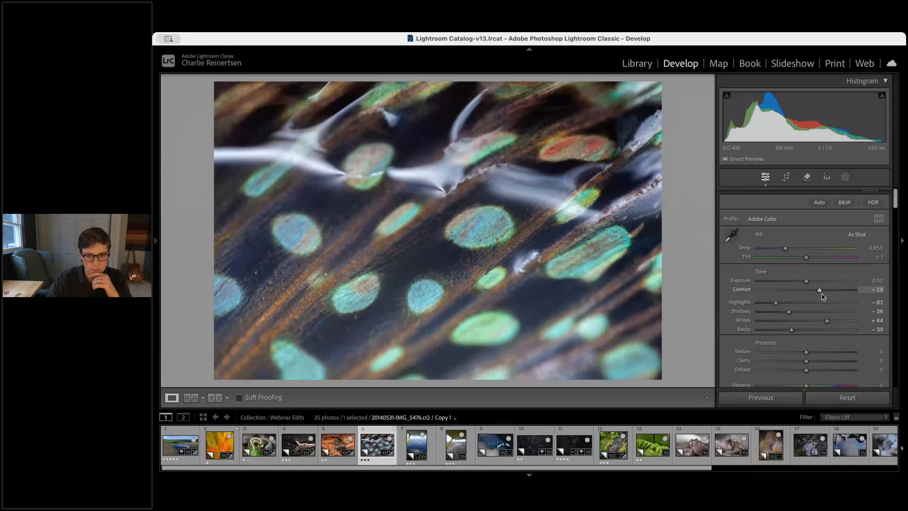
pyautogui.moveTo(806, 281); pyautogui.dragTo(805, 283)
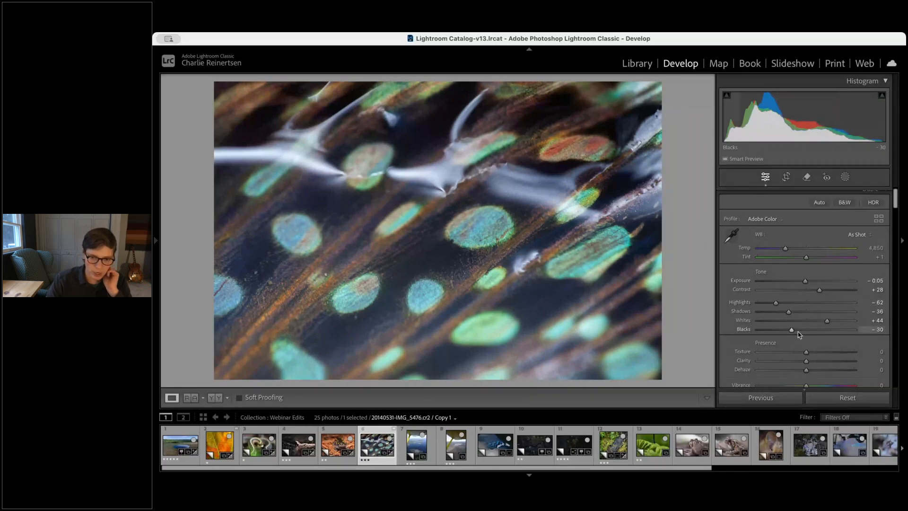
# Set the feather photo's Dehaze to +28
pyautogui.scroll(-2, 813, 331)
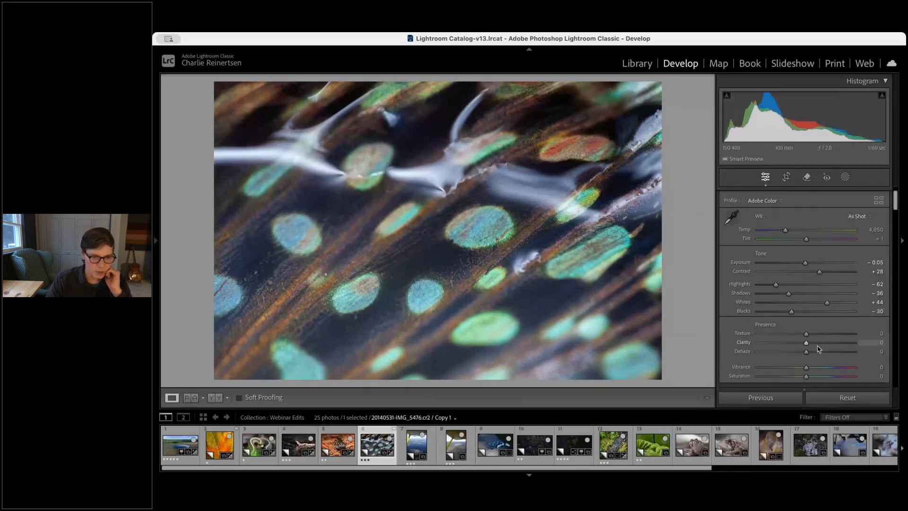
pyautogui.moveTo(824, 353); pyautogui.dragTo(821, 353)
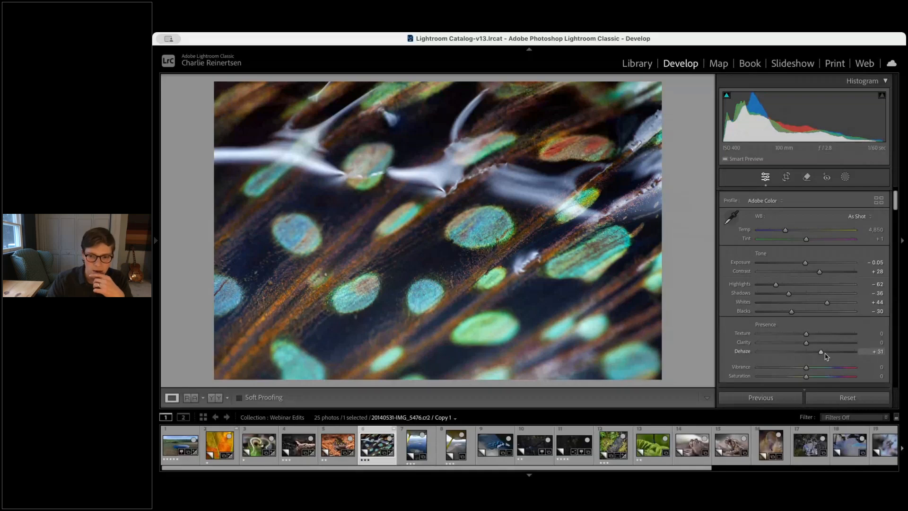
pyautogui.moveTo(821, 354); pyautogui.dragTo(819, 354)
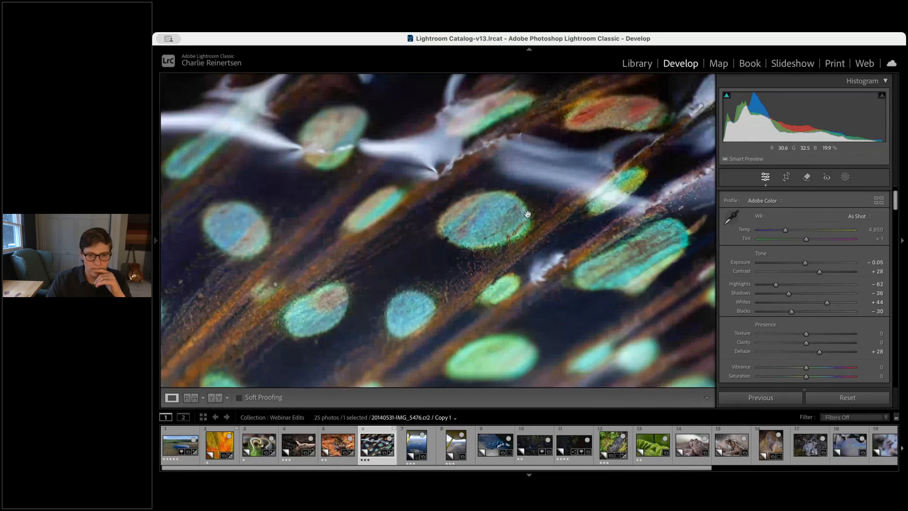
# Inspect the feather photo at full magnification and review the HSL and Color Grading settings
pyautogui.click(467, 246)
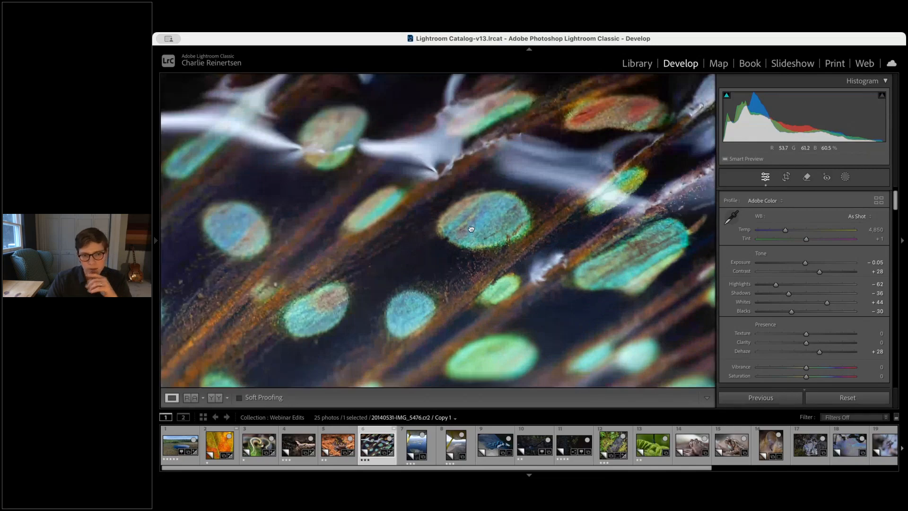
pyautogui.click(471, 229)
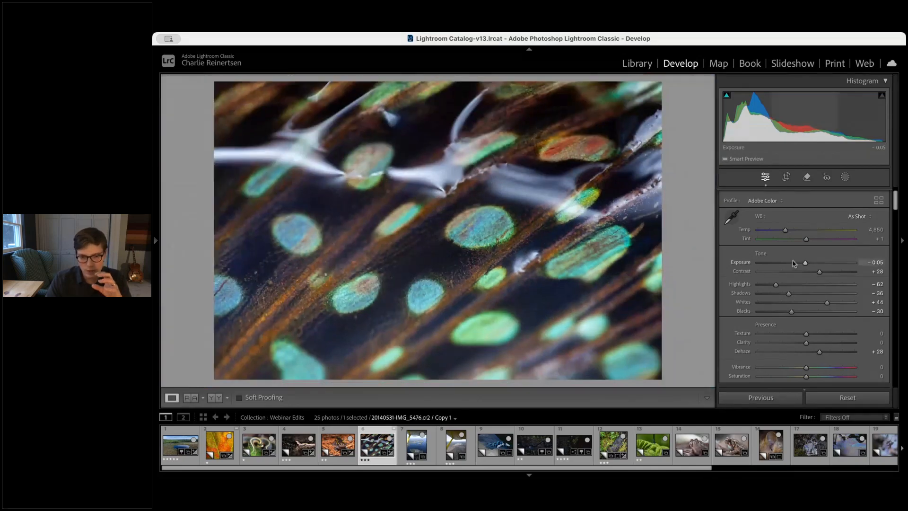
pyautogui.scroll(-10, 833, 339)
pyautogui.scroll(-5, 839, 317)
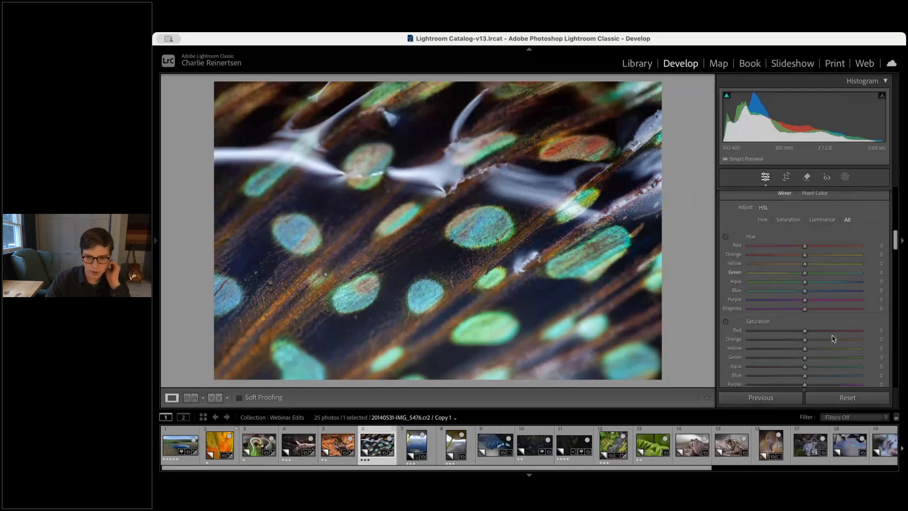
pyautogui.scroll(-2, 847, 294)
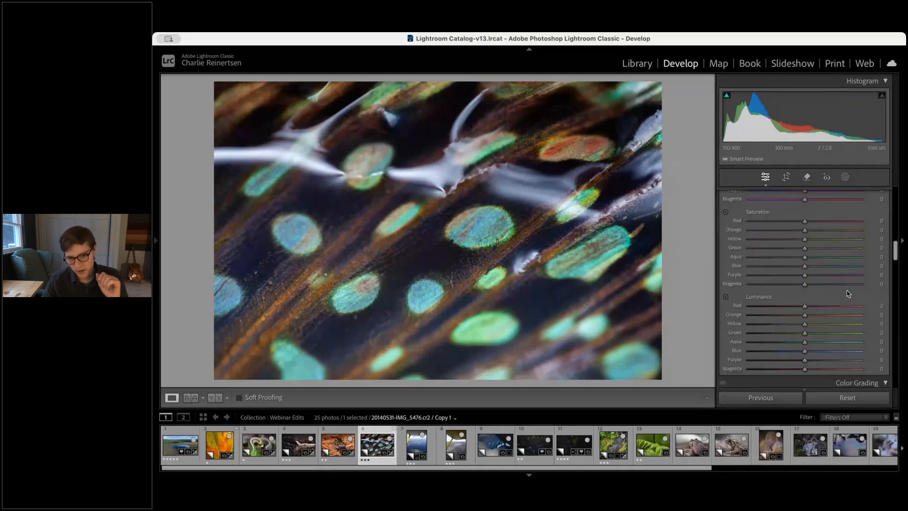
pyautogui.scroll(-5, 847, 293)
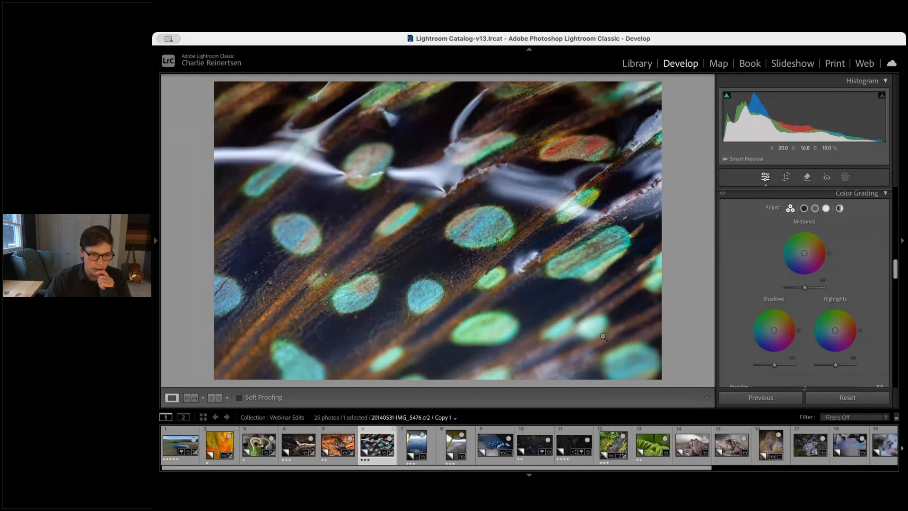
# Open the aerial pond photo, reset its development settings and apply Auto tone
pyautogui.click(181, 446)
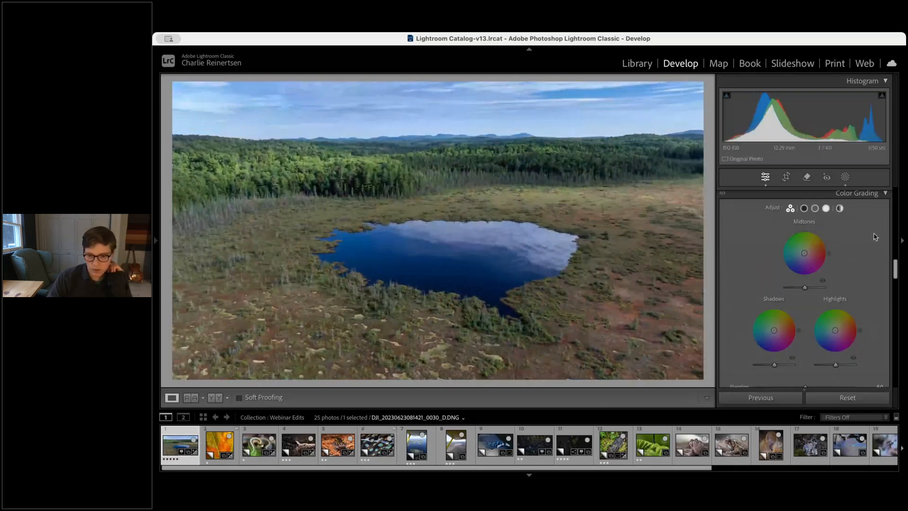
pyautogui.click(866, 394)
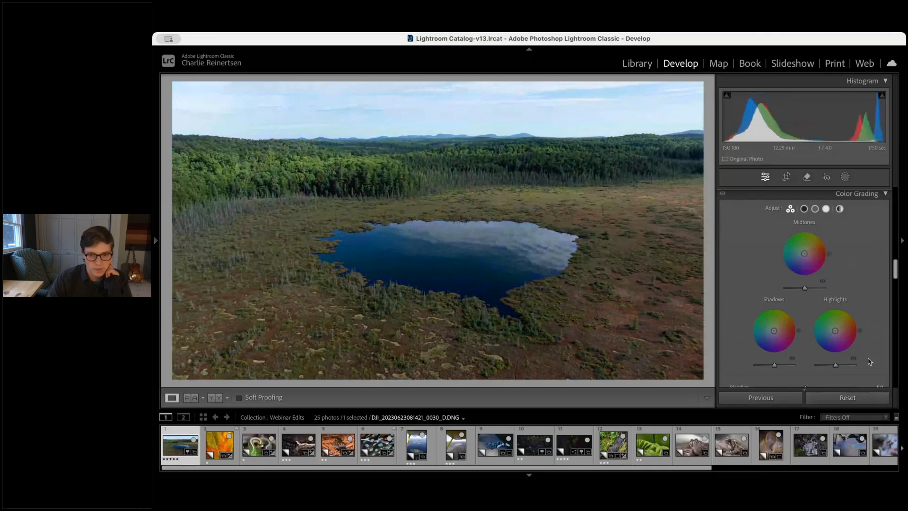
pyautogui.scroll(15, 844, 269)
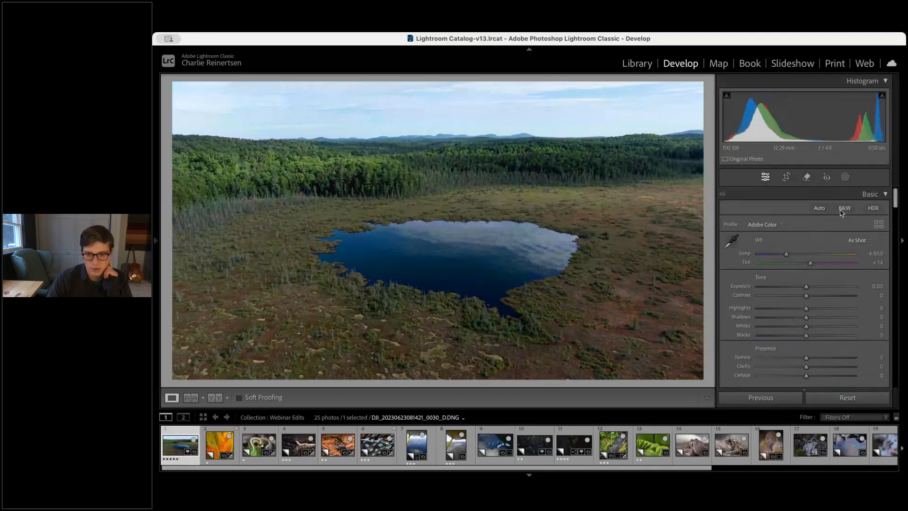
pyautogui.click(821, 211)
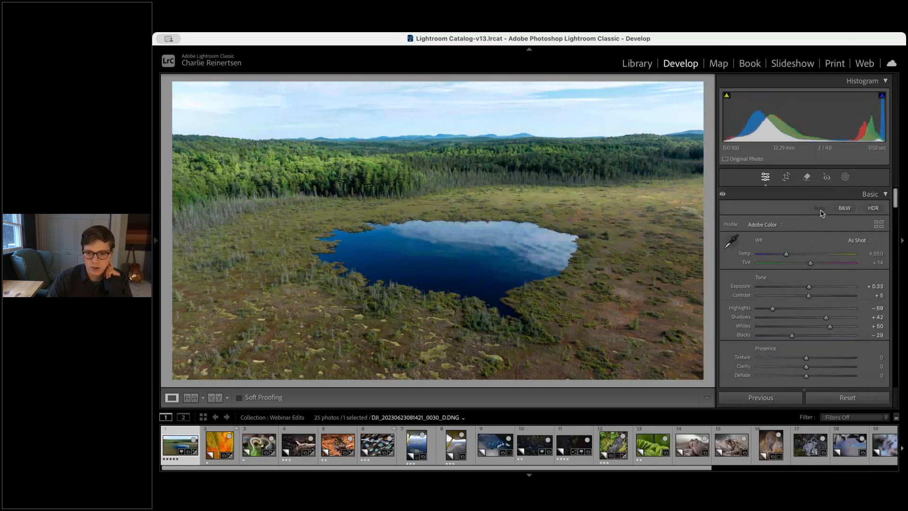
# Color grade the pond photo: highlights to hue 62, saturation 31, and shadows to hue 232, saturation 22
pyautogui.scroll(-10, 837, 312)
pyautogui.scroll(-6, 839, 323)
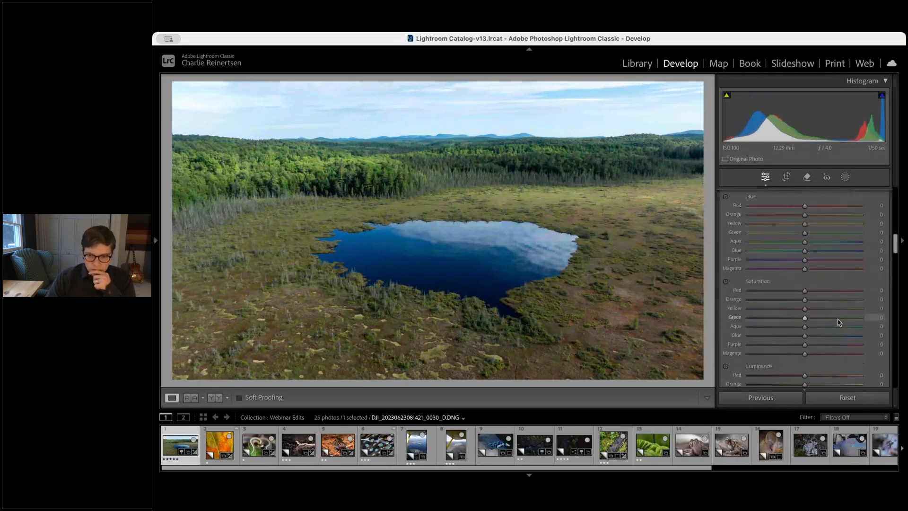
pyautogui.scroll(-2, 840, 323)
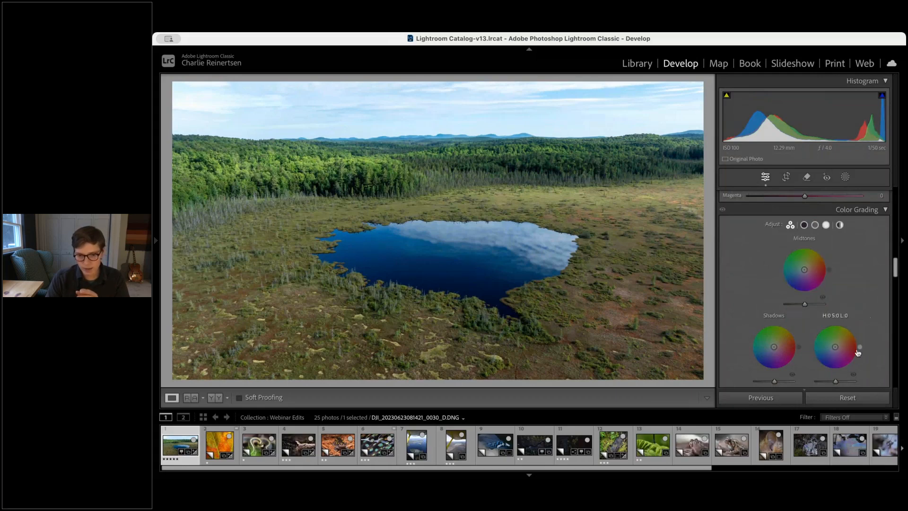
pyautogui.click(835, 347)
pyautogui.moveTo(836, 347); pyautogui.dragTo(838, 344)
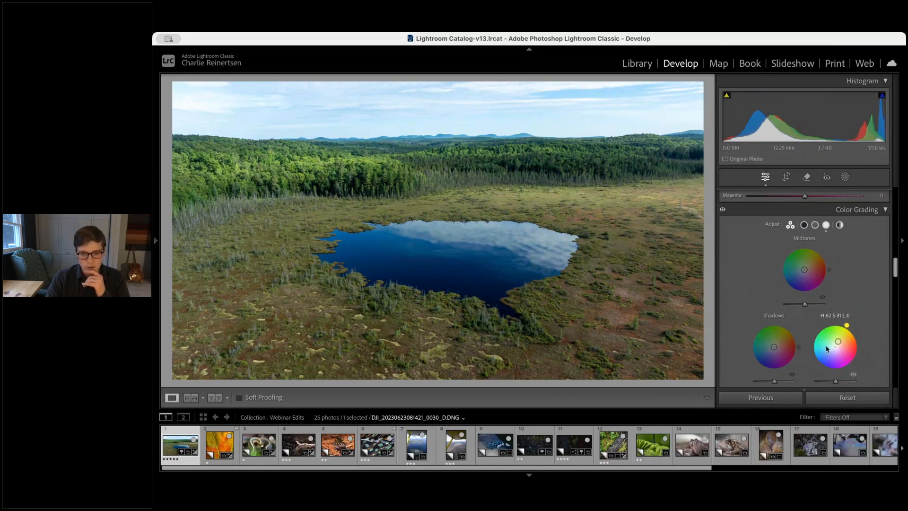
pyautogui.moveTo(775, 355); pyautogui.dragTo(772, 353)
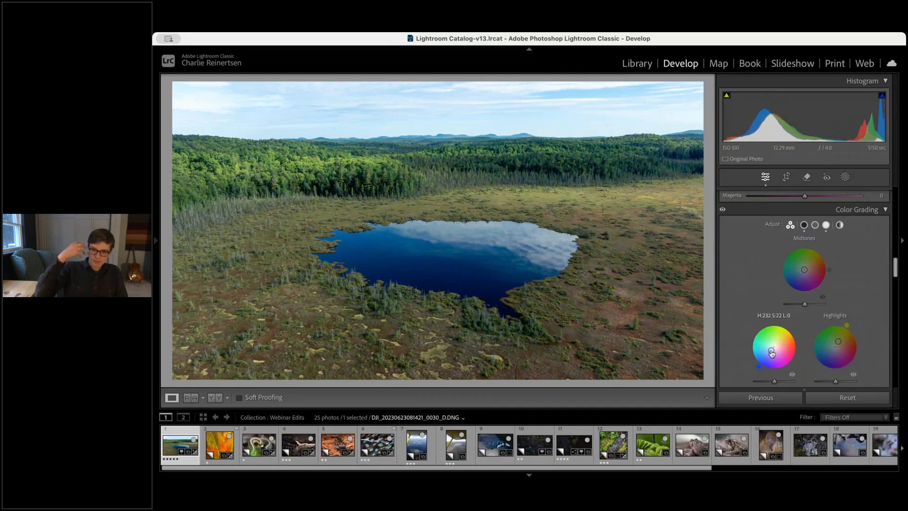
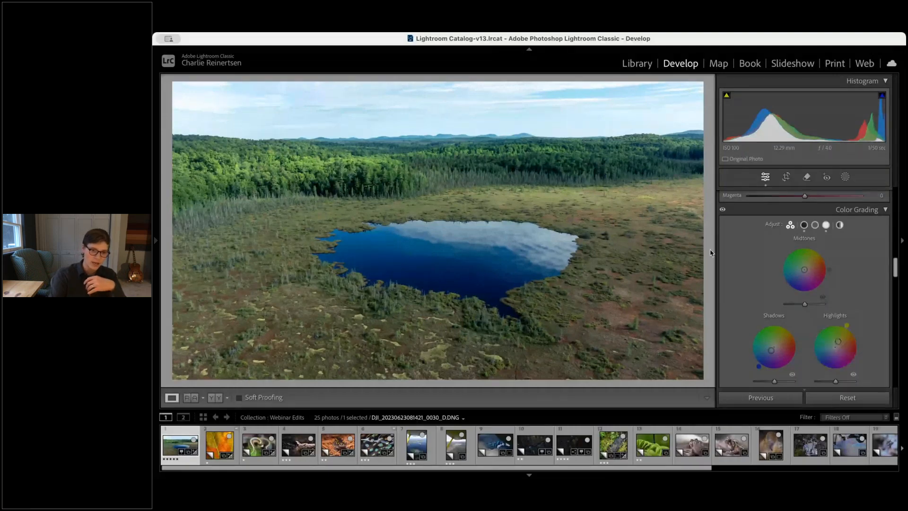
pyautogui.press('super+minus')
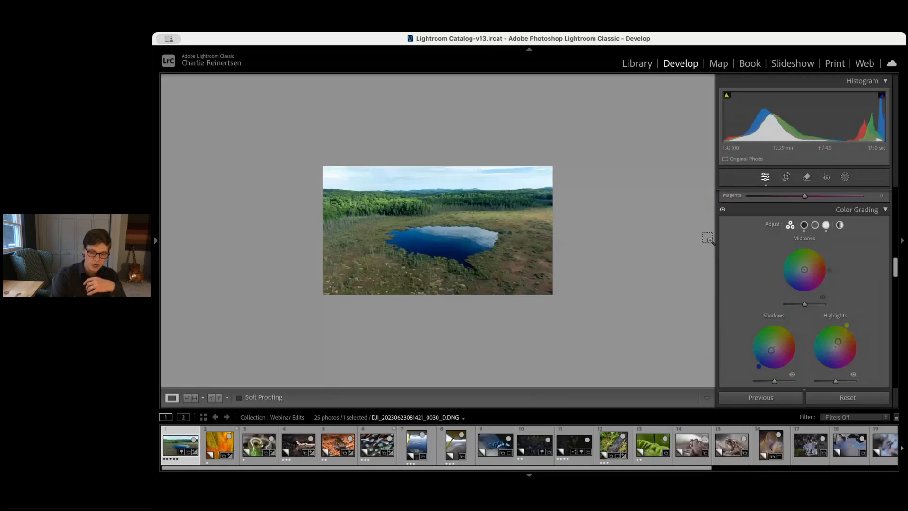
pyautogui.press('super+l')
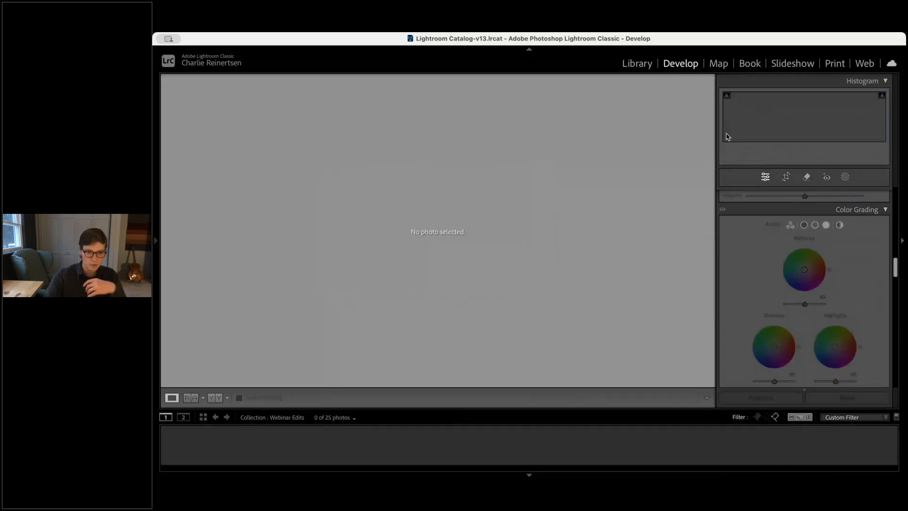
pyautogui.press('super+l')
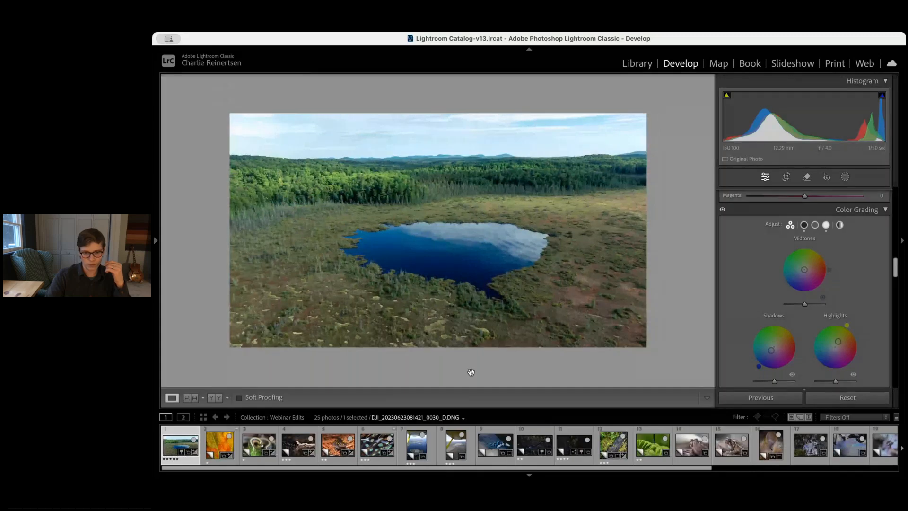
# Rework the pond photo's shadow and highlight grading, giving the shadows a yellow tint and the highlights a blue tint
pyautogui.doubleClick(771, 350)
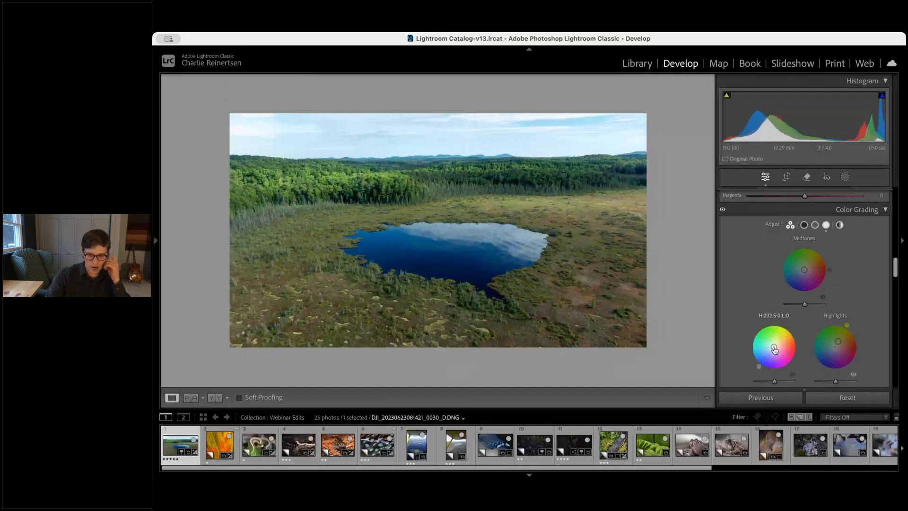
pyautogui.moveTo(774, 350); pyautogui.dragTo(833, 352)
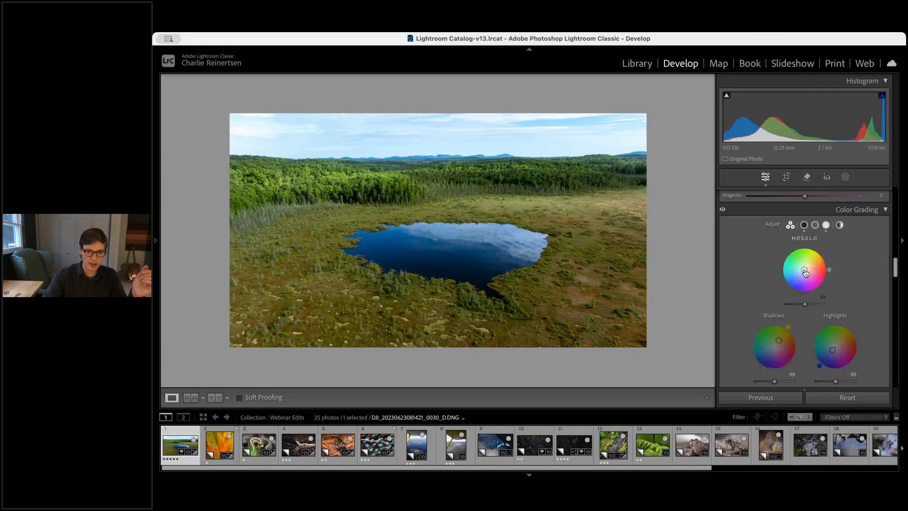
# Color grade the pond photo's midtones to hue 59, saturation 31
pyautogui.moveTo(805, 273); pyautogui.dragTo(811, 271)
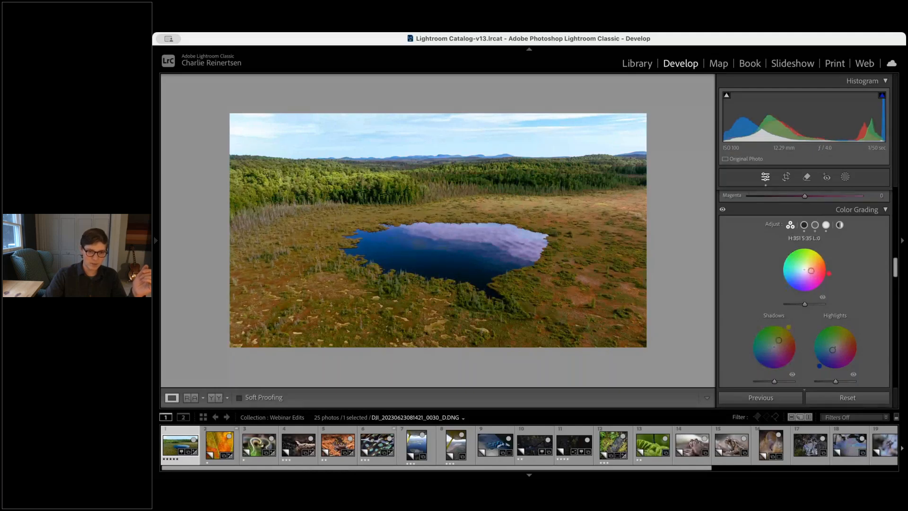
pyautogui.moveTo(810, 270); pyautogui.dragTo(809, 263)
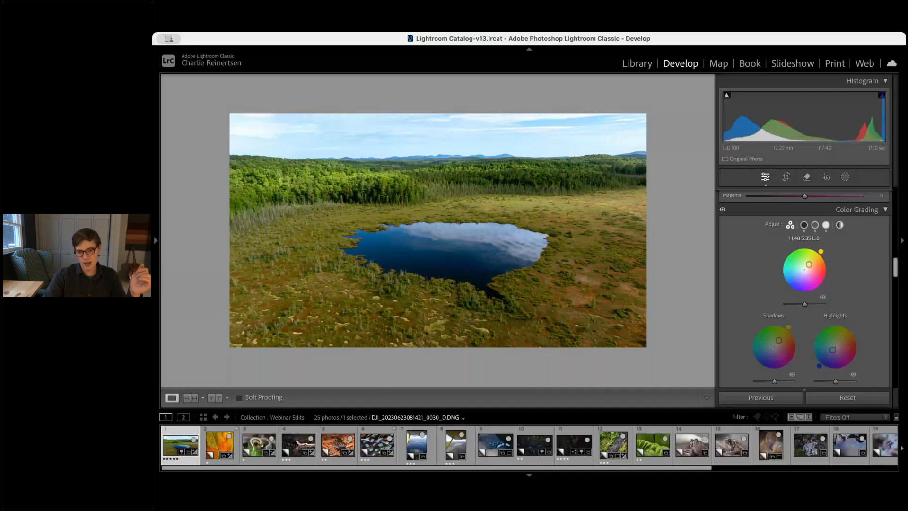
pyautogui.scroll(5, 807, 248)
pyautogui.scroll(5, 806, 248)
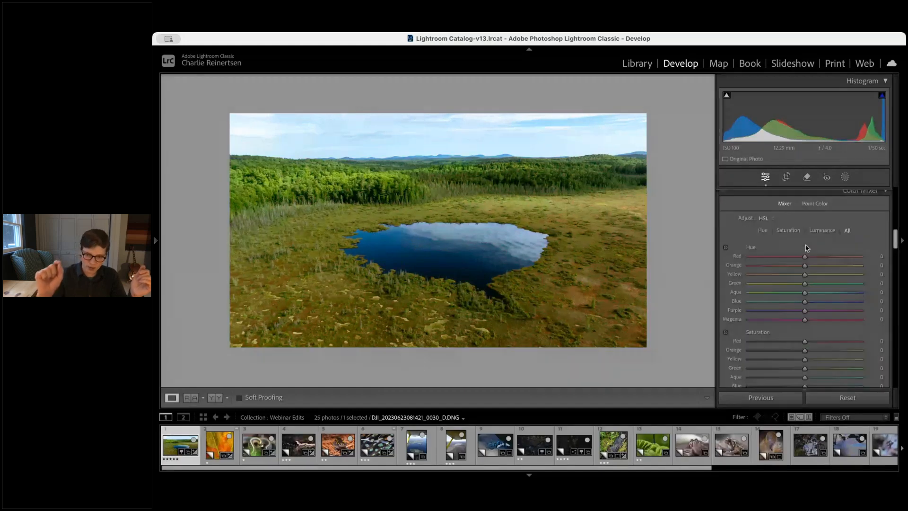
pyautogui.scroll(-2, 812, 283)
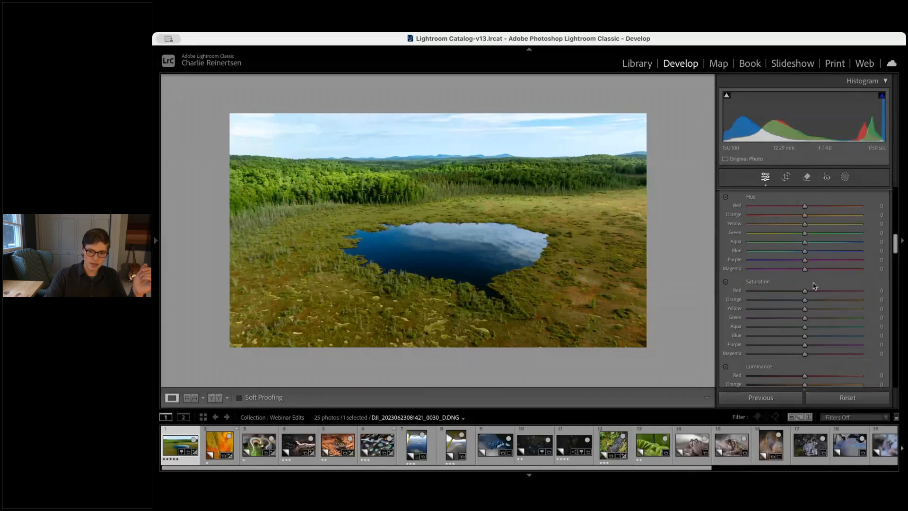
pyautogui.scroll(-8, 813, 285)
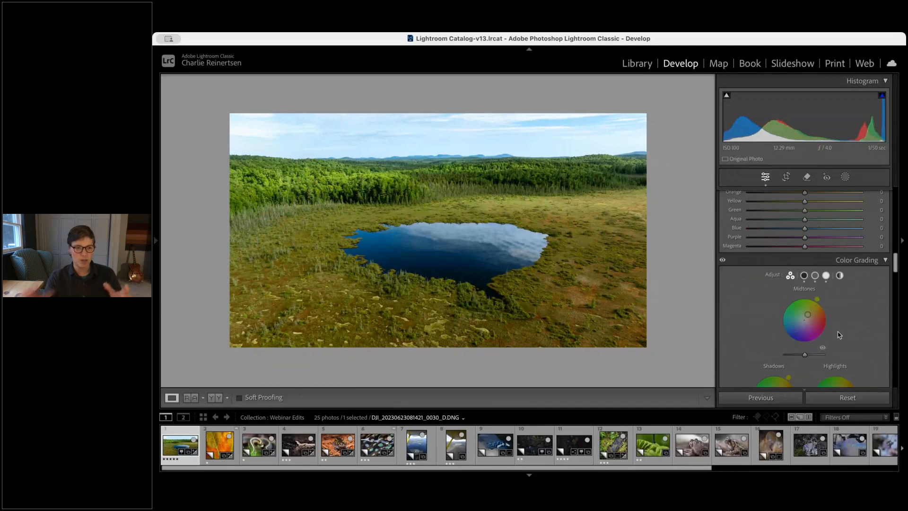
pyautogui.scroll(-2, 838, 331)
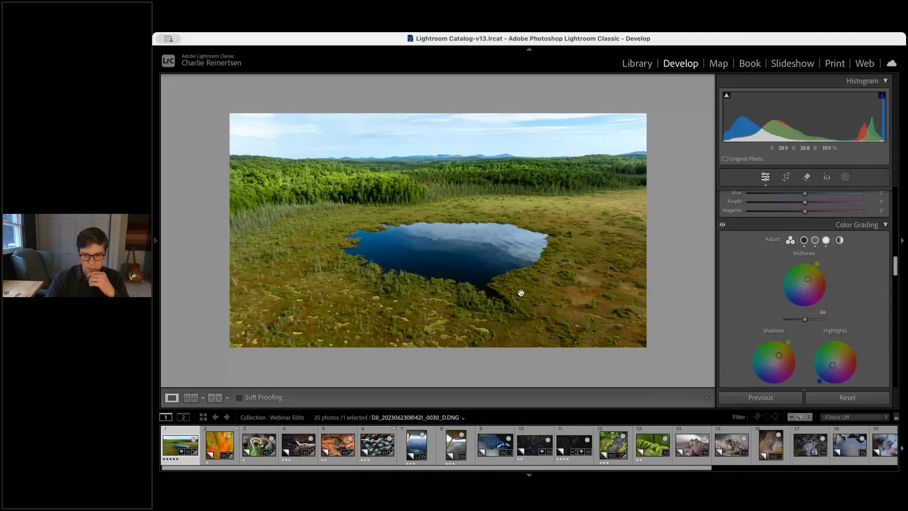
pyautogui.moveTo(807, 279); pyautogui.dragTo(807, 279)
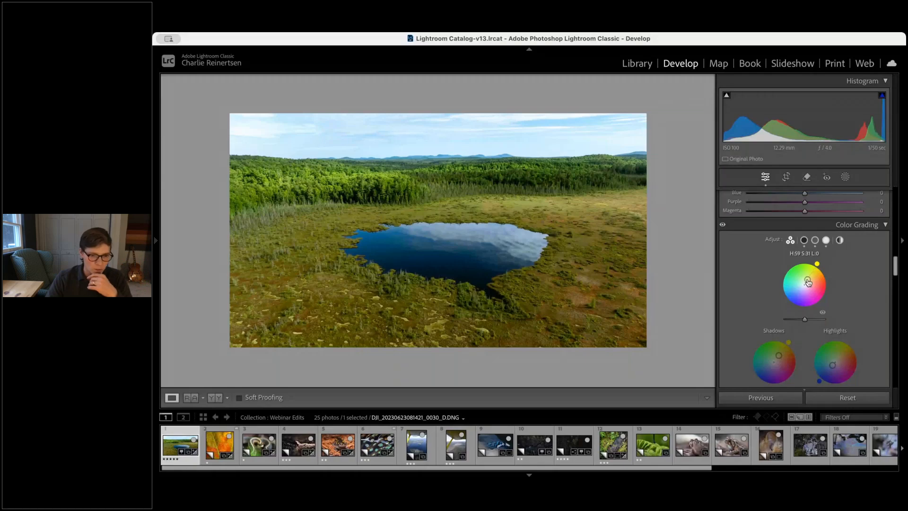
# Open the aerial photo taken under the plane wing and set Highlights -55, Shadows -27, Whites +16, Blacks -16 and Tint +5
pyautogui.click(416, 443)
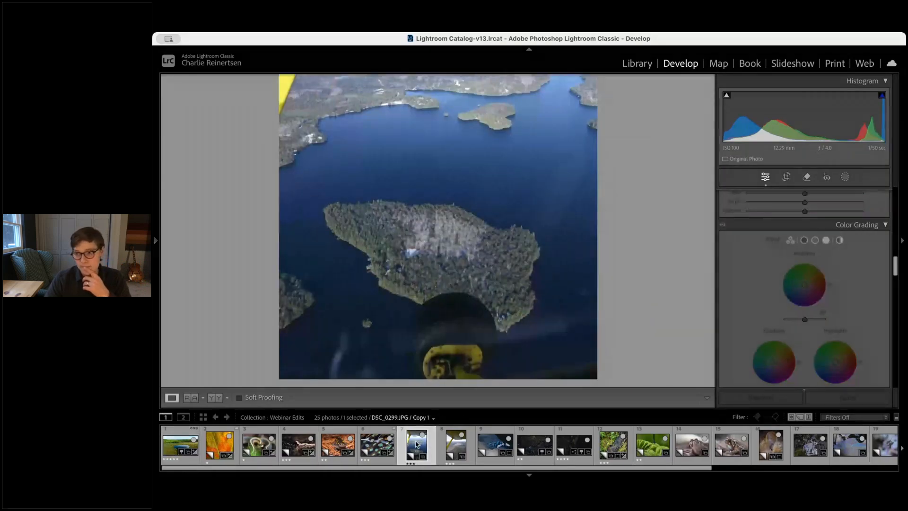
pyautogui.click(433, 232)
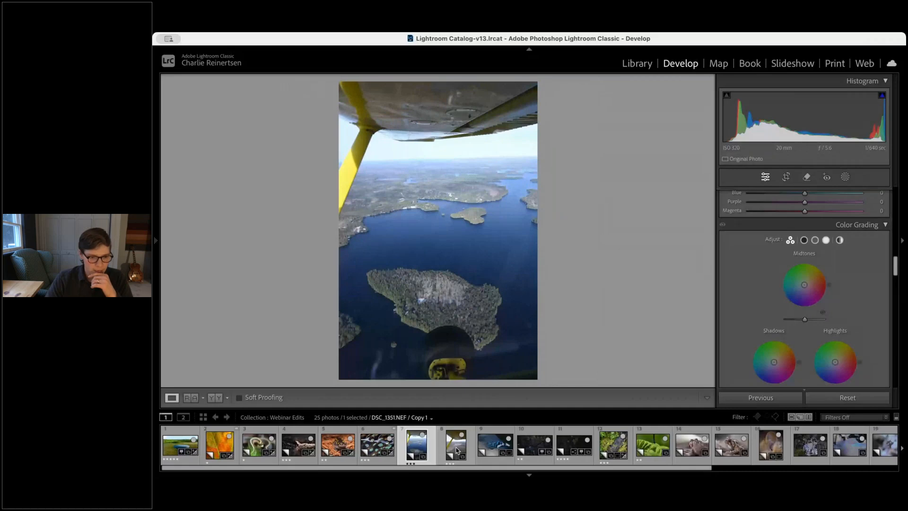
pyautogui.click(378, 446)
pyautogui.click(416, 445)
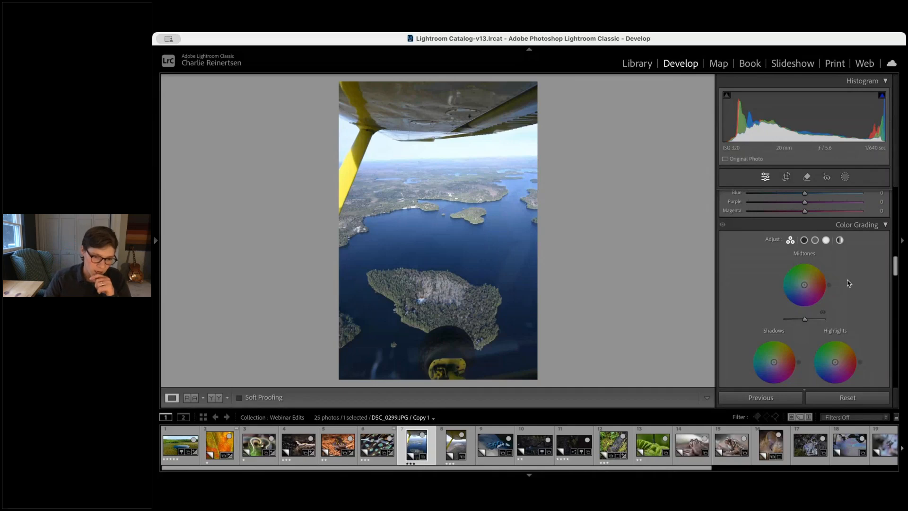
pyautogui.click(457, 445)
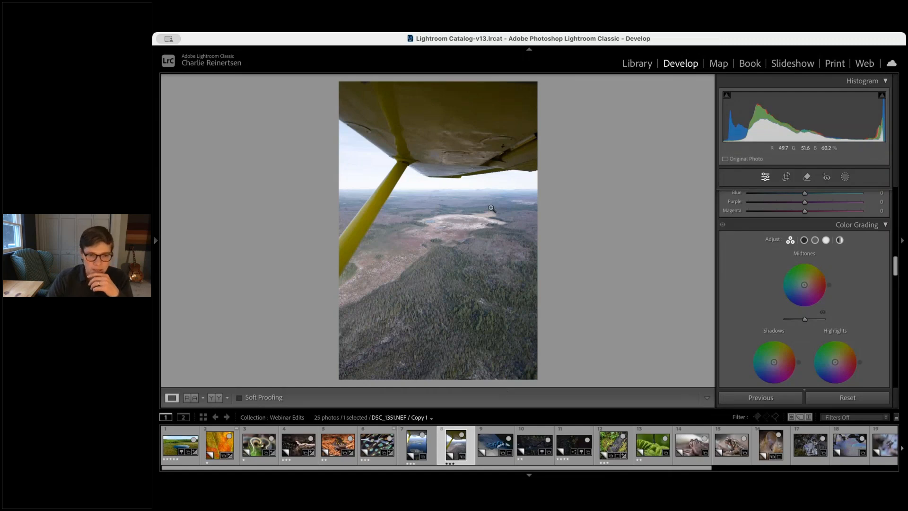
pyautogui.click(429, 199)
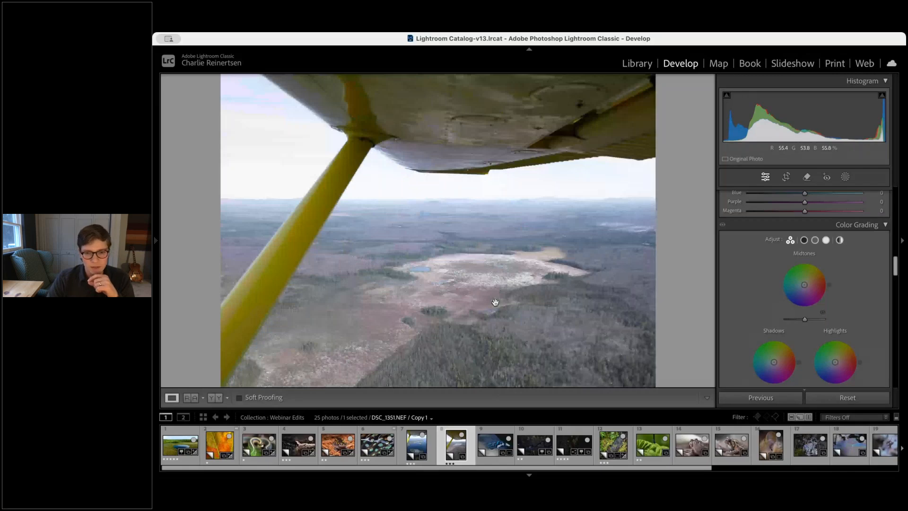
pyautogui.moveTo(495, 302); pyautogui.dragTo(499, 196)
pyautogui.scroll(5, 847, 280)
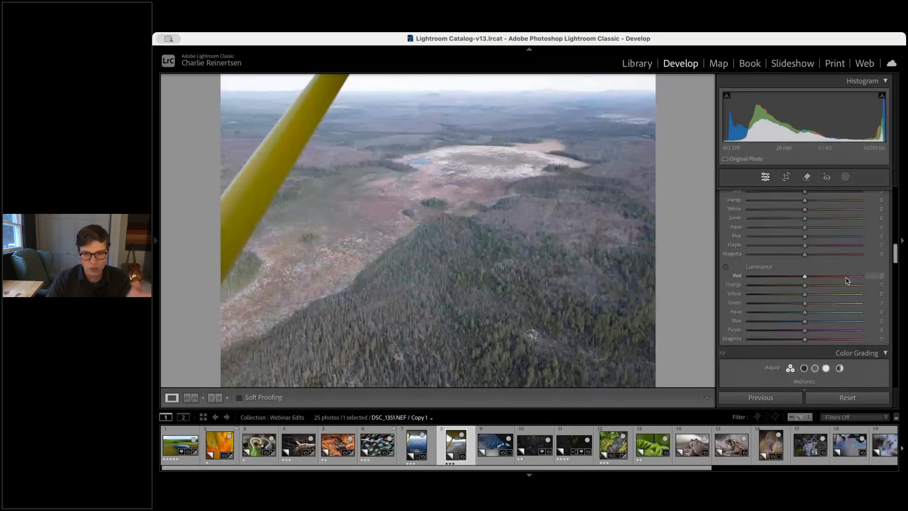
pyautogui.scroll(10, 804, 269)
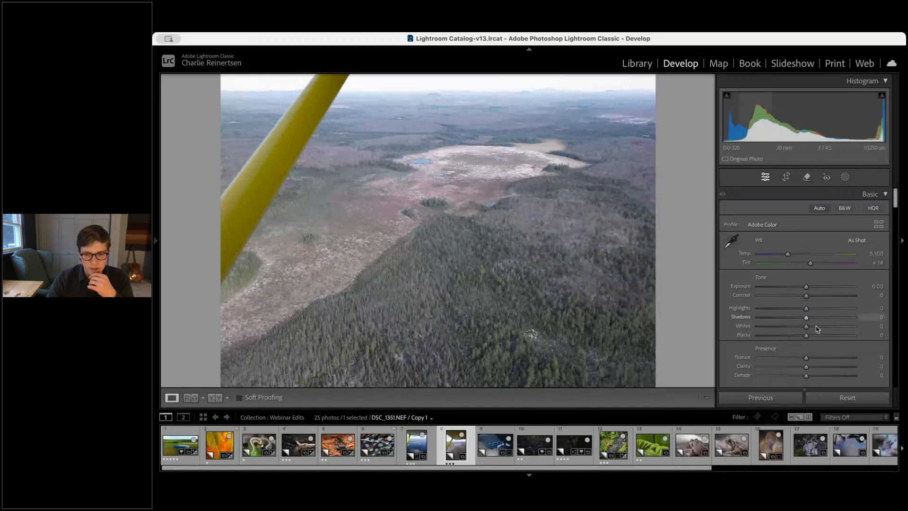
pyautogui.moveTo(806, 325)
pyautogui.mouseDown()
pyautogui.moveTo(814, 327)
pyautogui.moveTo(798, 336)
pyautogui.mouseUp()
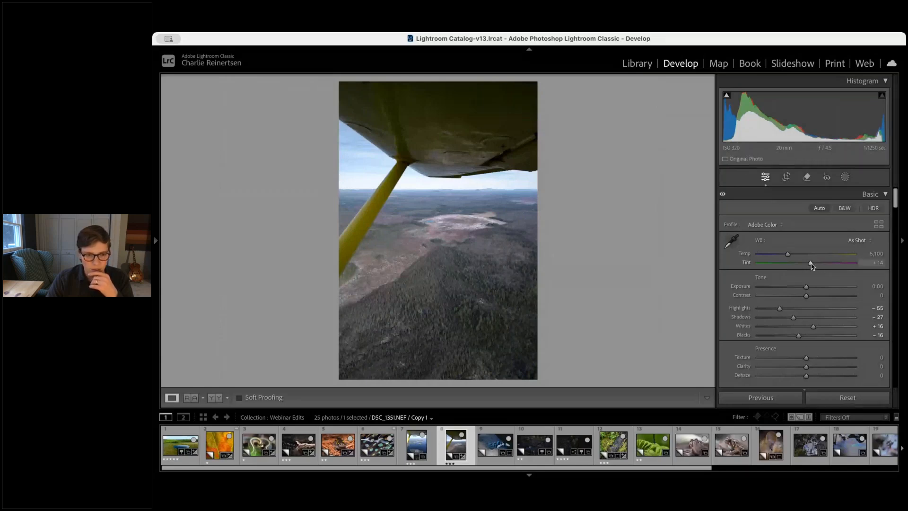
pyautogui.moveTo(812, 265); pyautogui.dragTo(787, 256)
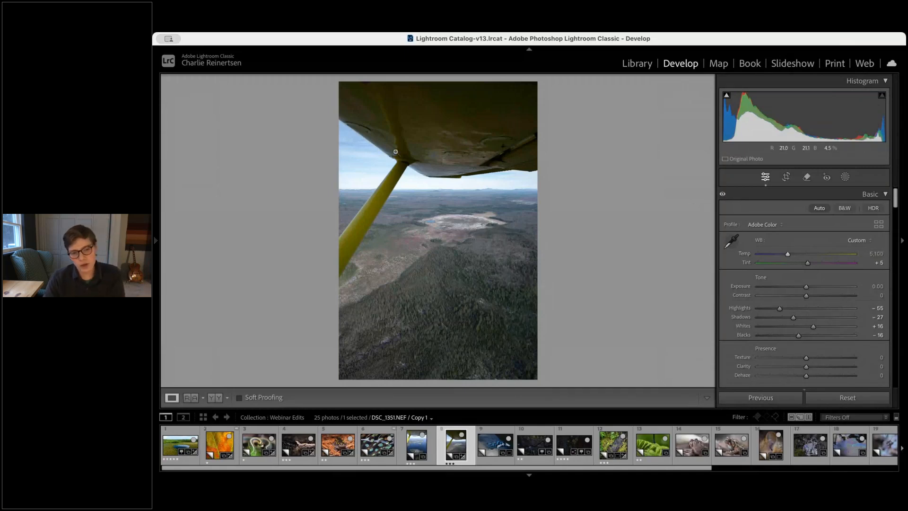
# Inspect the wing aerial photo at full magnification across several areas of the frame
pyautogui.click(470, 132)
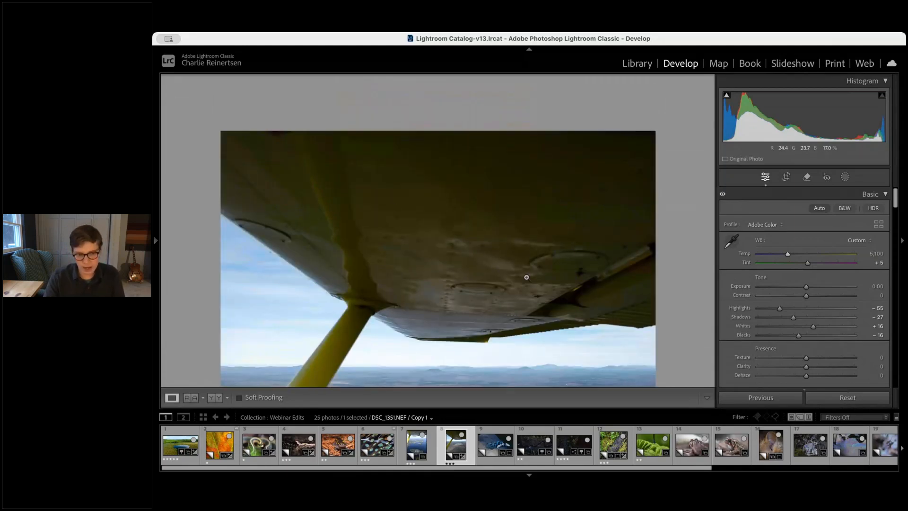
pyautogui.click(526, 277)
pyautogui.click(442, 206)
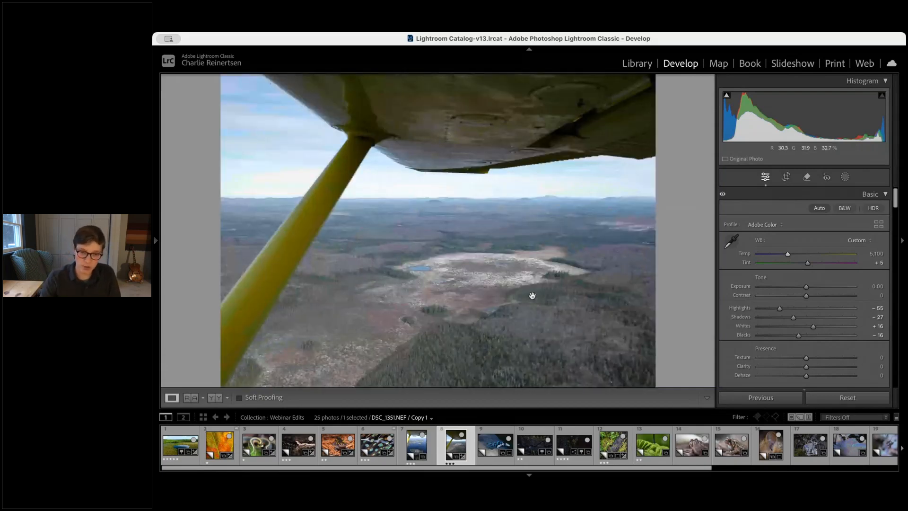
pyautogui.click(555, 359)
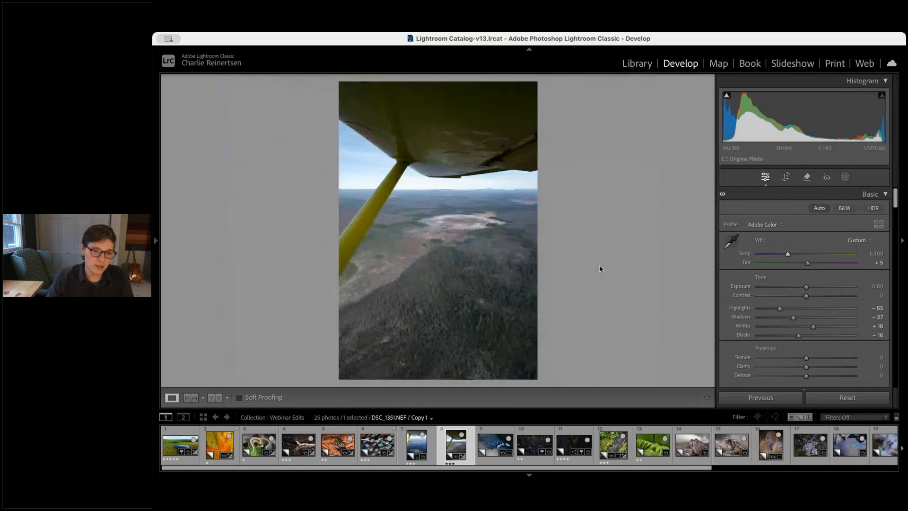
pyautogui.click(467, 195)
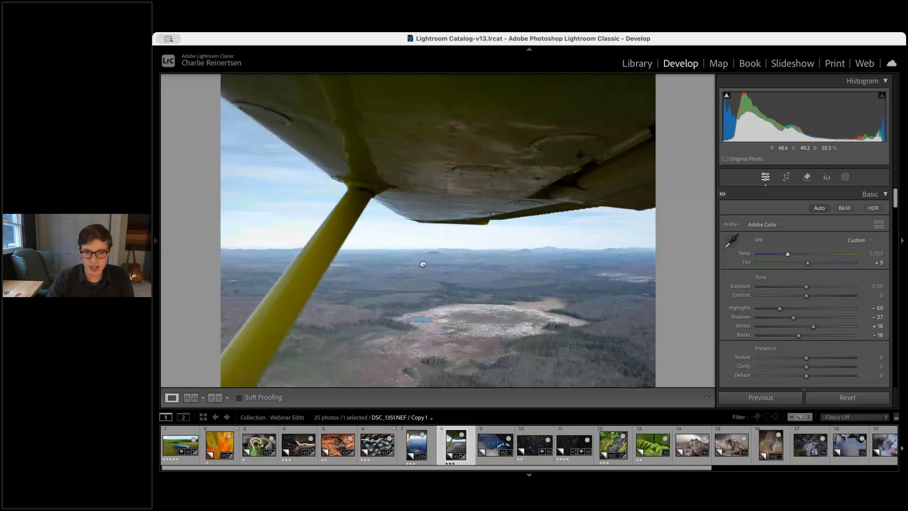
pyautogui.moveTo(423, 263); pyautogui.dragTo(385, 223)
pyautogui.click(386, 223)
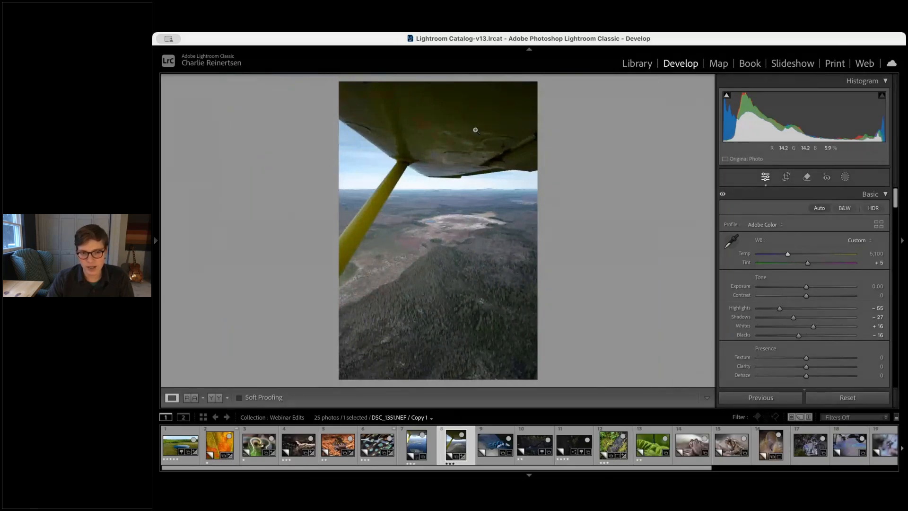
pyautogui.click(501, 220)
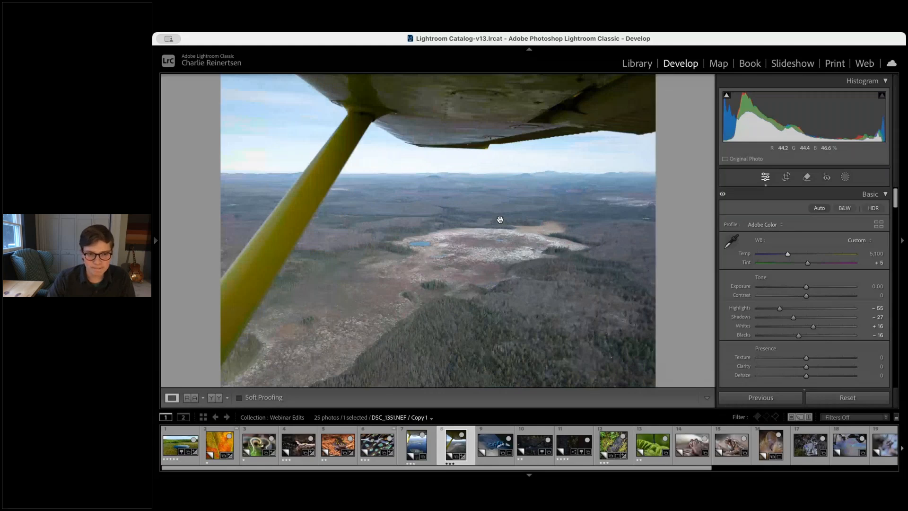
pyautogui.click(497, 230)
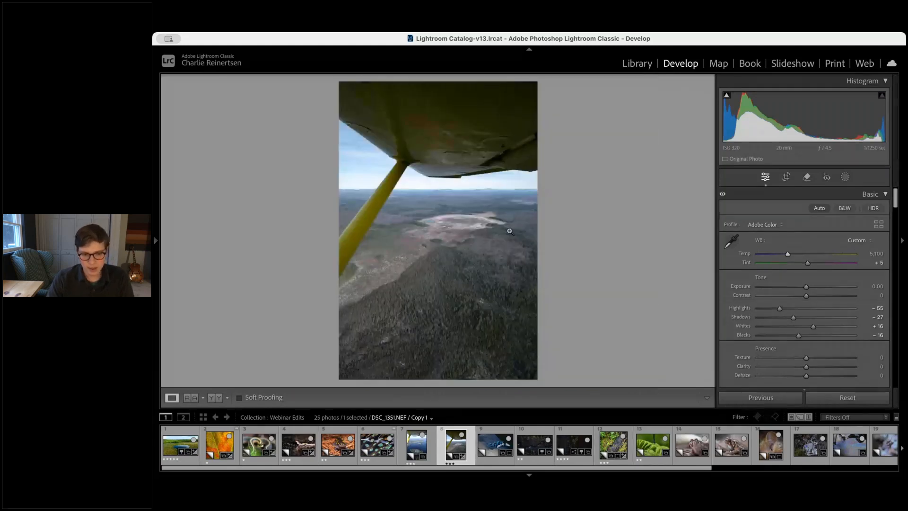
# Move to the next feather photo and inspect its detail at full magnification
pyautogui.press('Right')
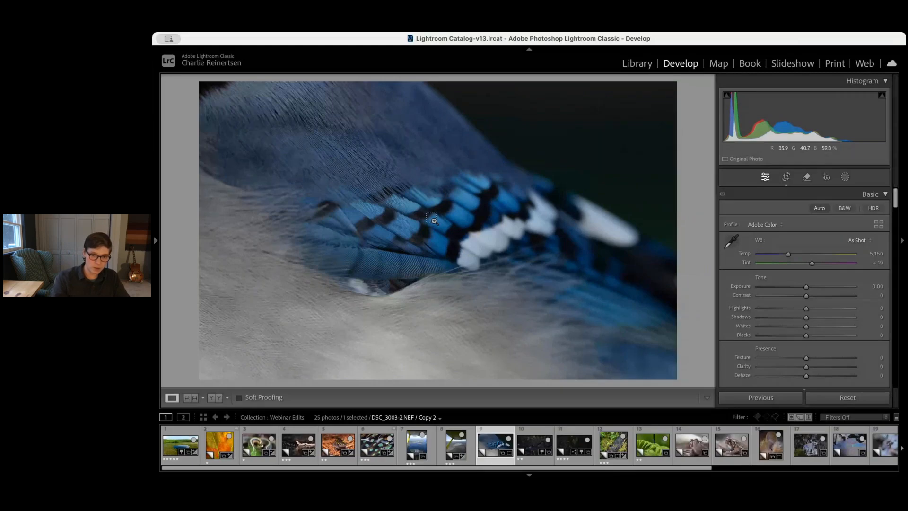
pyautogui.press('super+equal')
pyautogui.press('super+BackSpace')
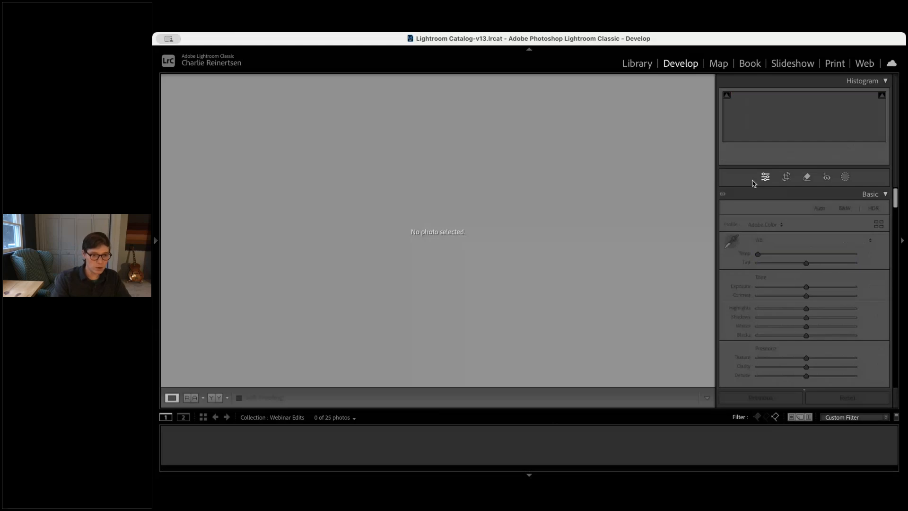
pyautogui.press('super+l')
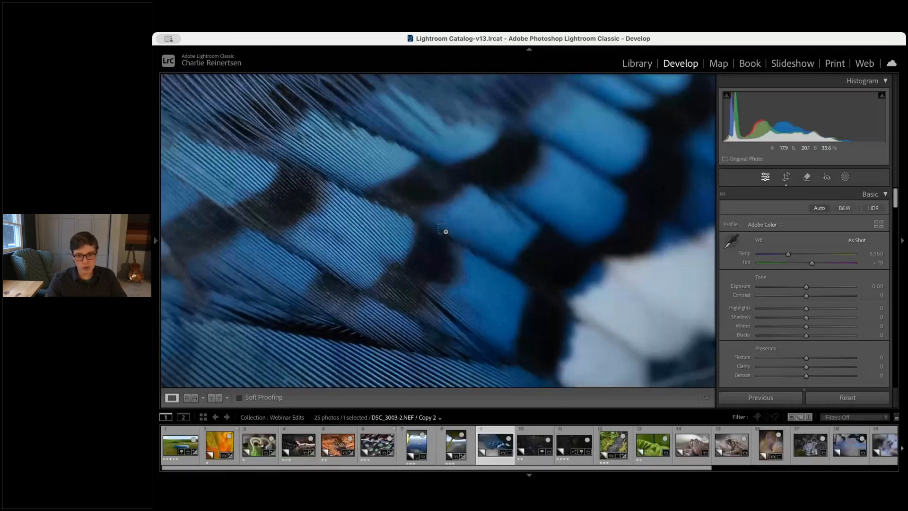
pyautogui.press('super+minus')
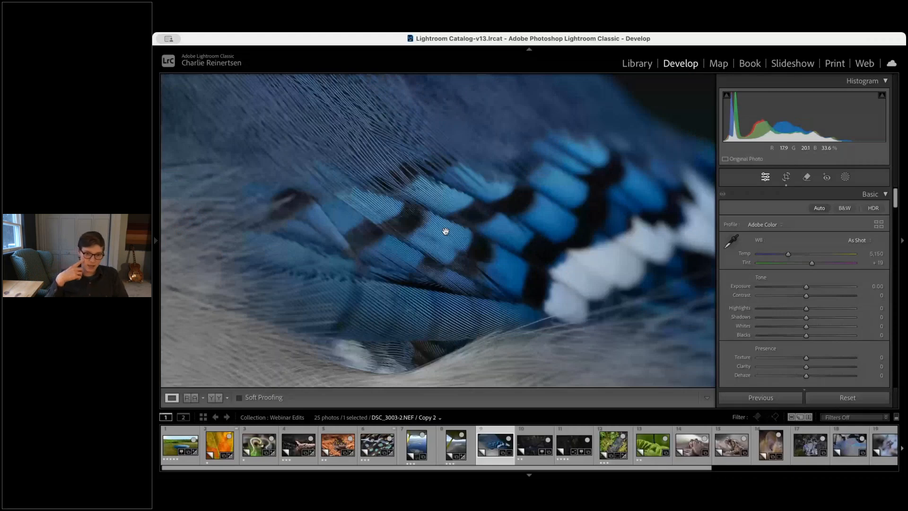
pyautogui.moveTo(445, 231); pyautogui.dragTo(546, 282)
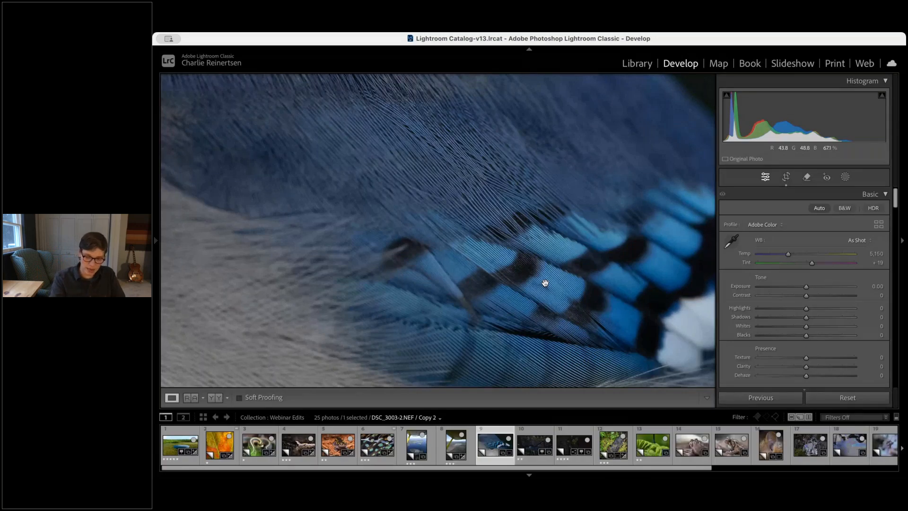
pyautogui.click(545, 283)
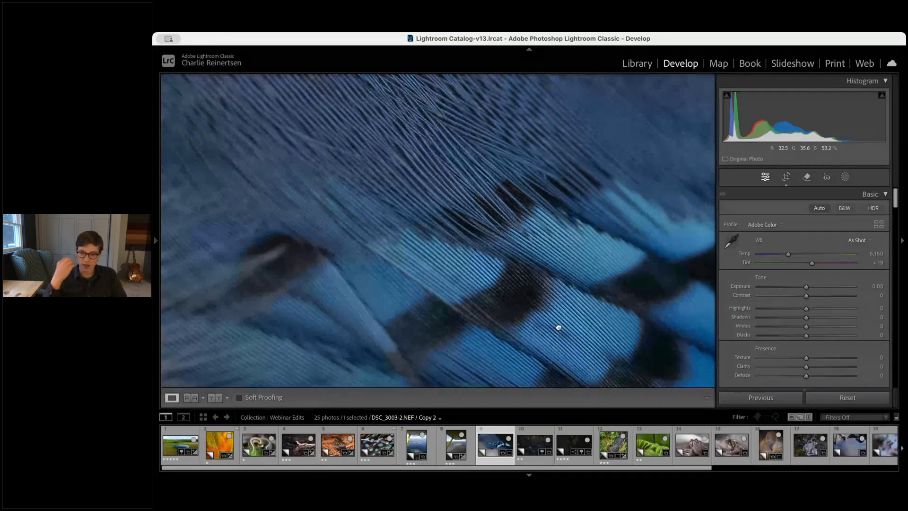
pyautogui.moveTo(558, 327); pyautogui.dragTo(443, 245)
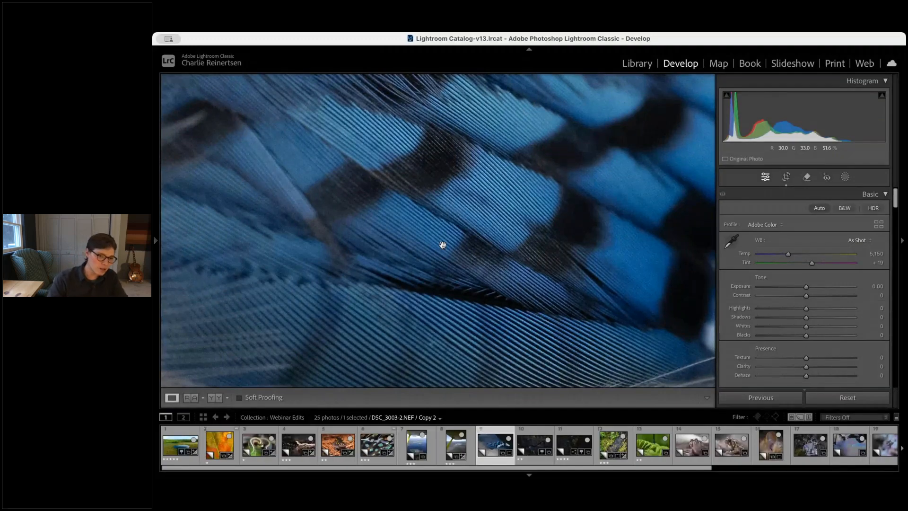
# Adjust the feather photo's tone to Exposure -0.25, Contrast -31, Highlights -15, Shadows -17, Whites +73 and Blacks -4
pyautogui.moveTo(442, 245); pyautogui.dragTo(456, 228)
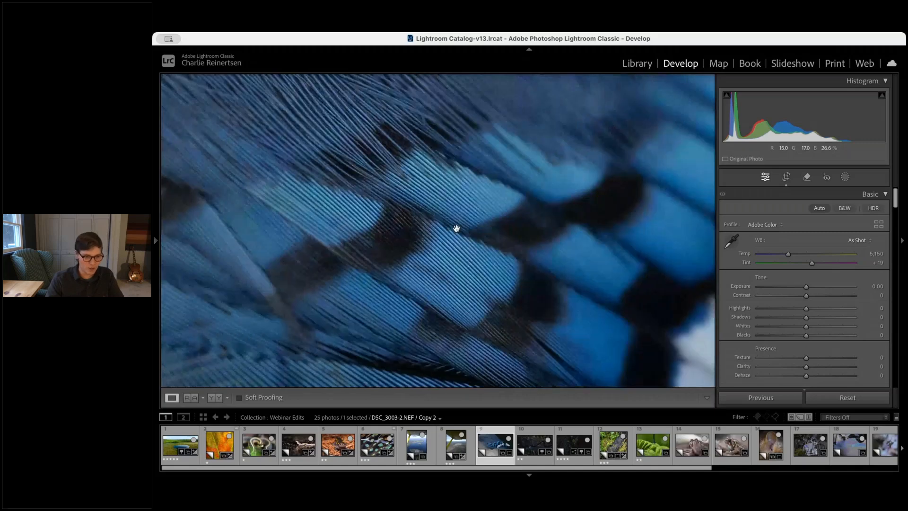
pyautogui.click(450, 296)
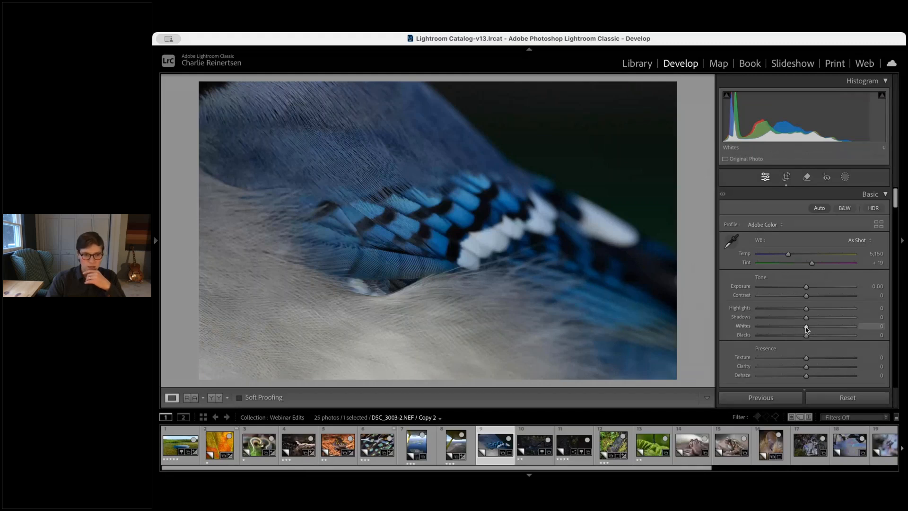
pyautogui.moveTo(806, 328); pyautogui.dragTo(798, 308)
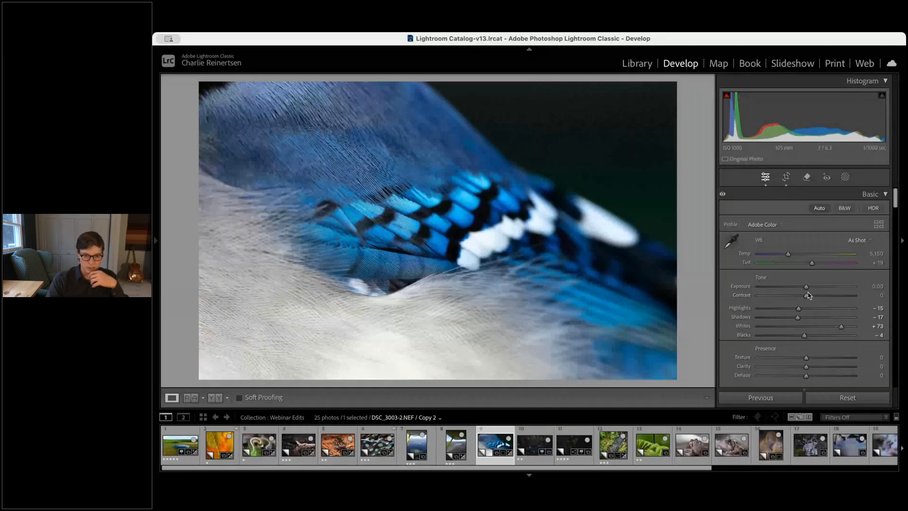
pyautogui.moveTo(808, 295); pyautogui.dragTo(804, 291)
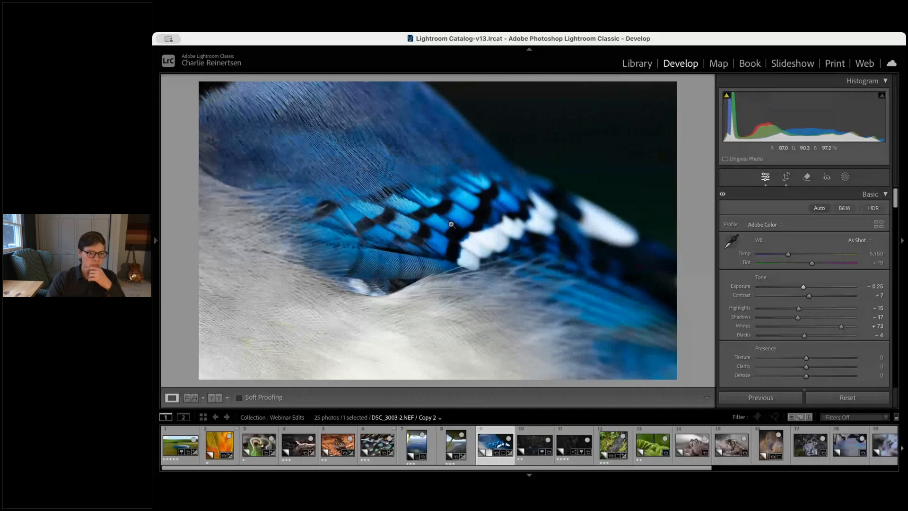
pyautogui.click(451, 225)
pyautogui.moveTo(428, 254); pyautogui.dragTo(448, 192)
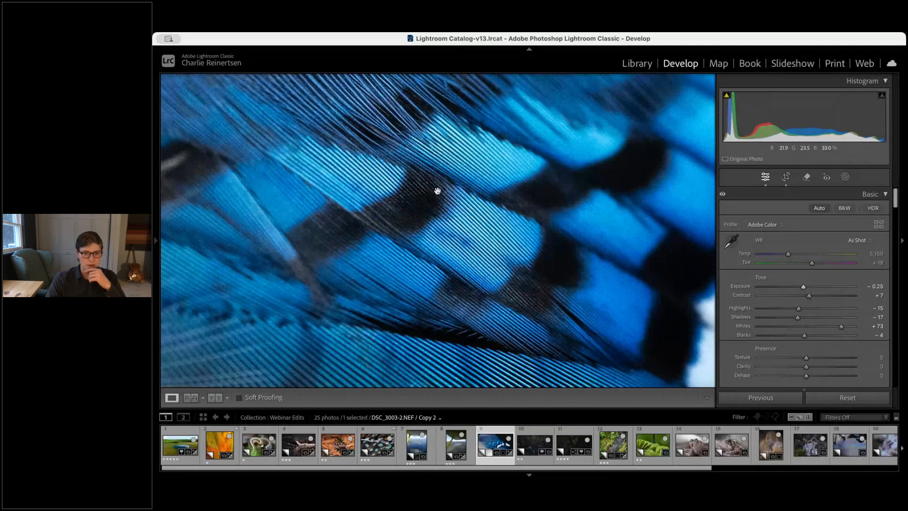
pyautogui.click(437, 191)
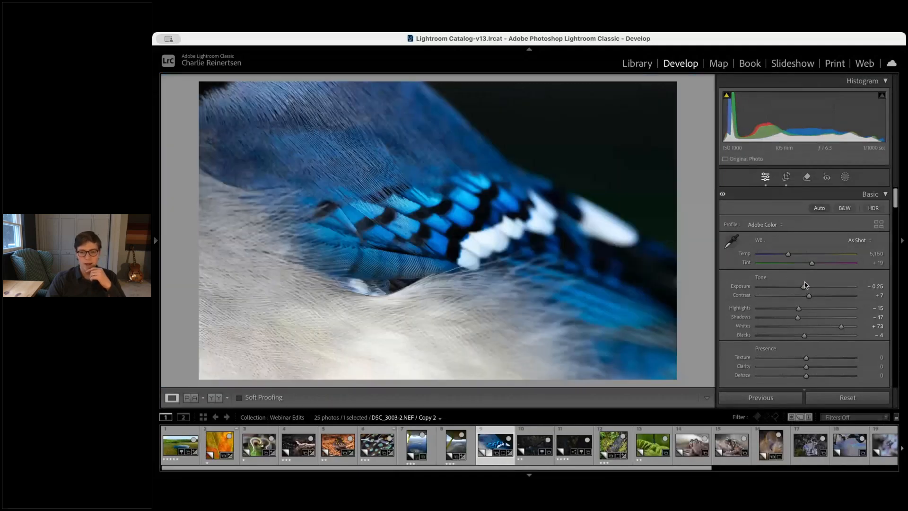
pyautogui.moveTo(810, 297); pyautogui.dragTo(793, 301)
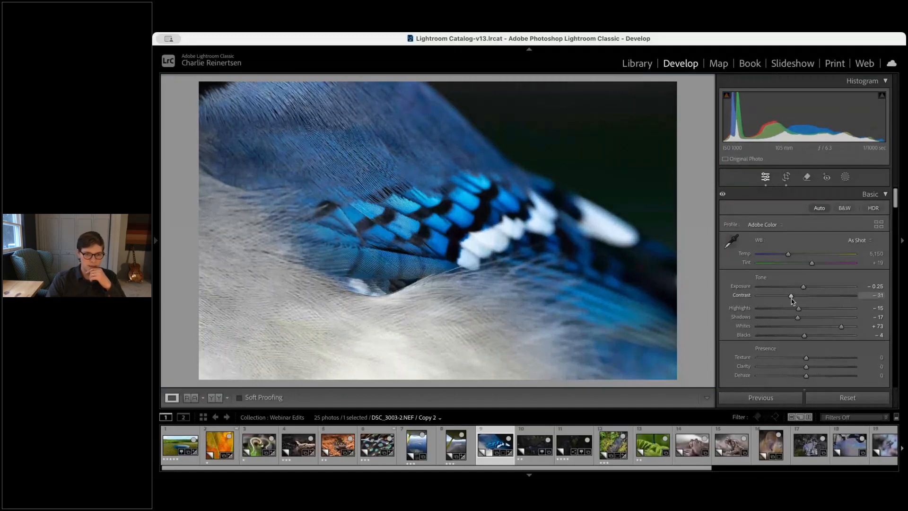
# Set the feather photo's white balance to Temp 4,879 and Tint +17
pyautogui.click(429, 187)
pyautogui.click(476, 339)
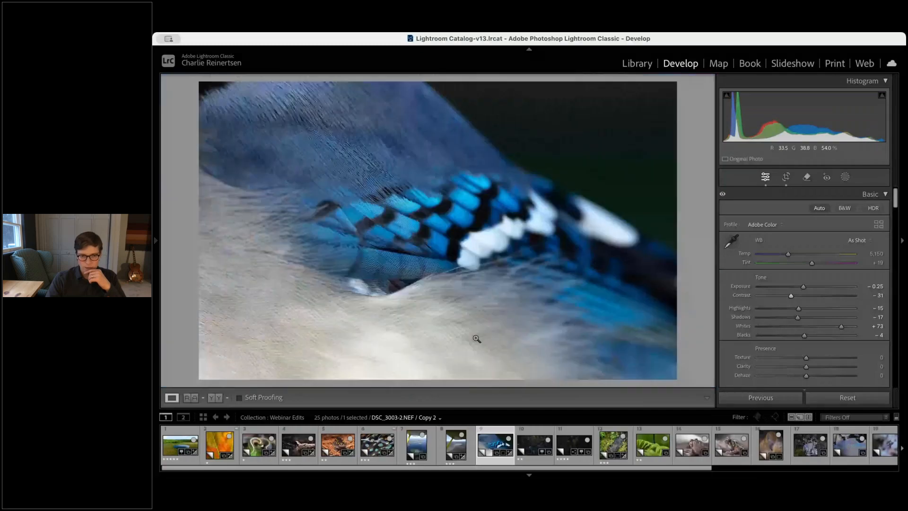
pyautogui.moveTo(788, 254); pyautogui.dragTo(791, 254)
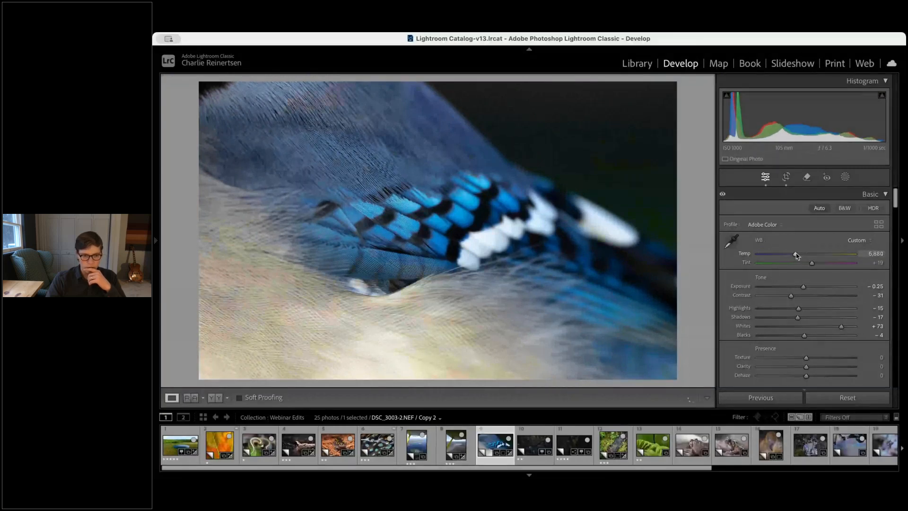
pyautogui.moveTo(796, 257); pyautogui.dragTo(787, 256)
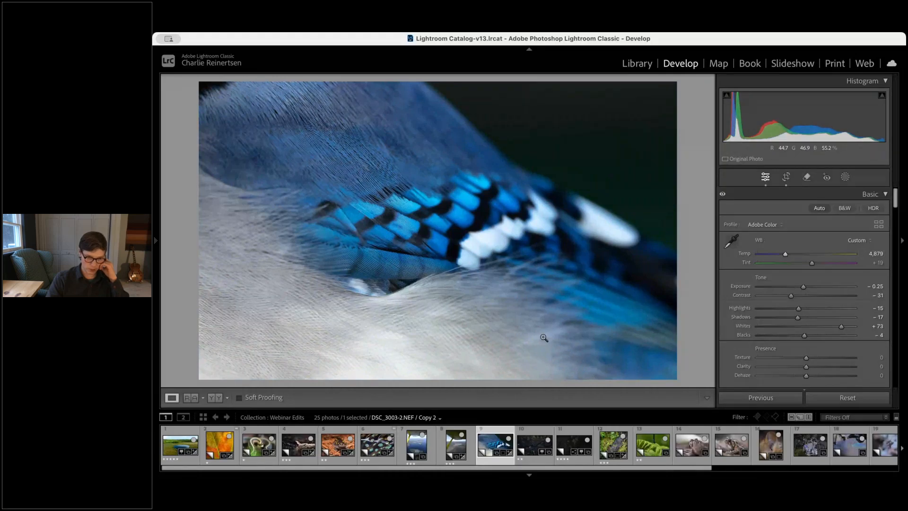
pyautogui.moveTo(813, 264); pyautogui.dragTo(811, 264)
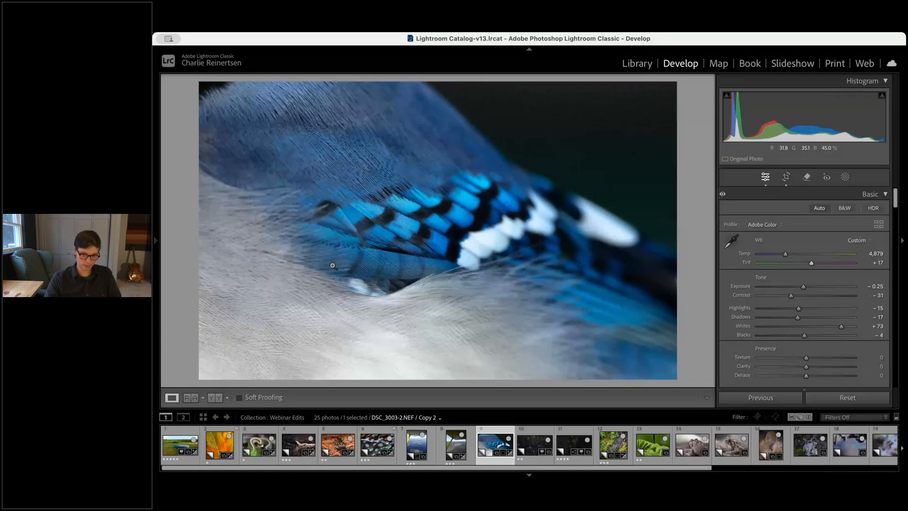
# Crop the feather photo tighter around the blue and white wing feathers
pyautogui.press('r')
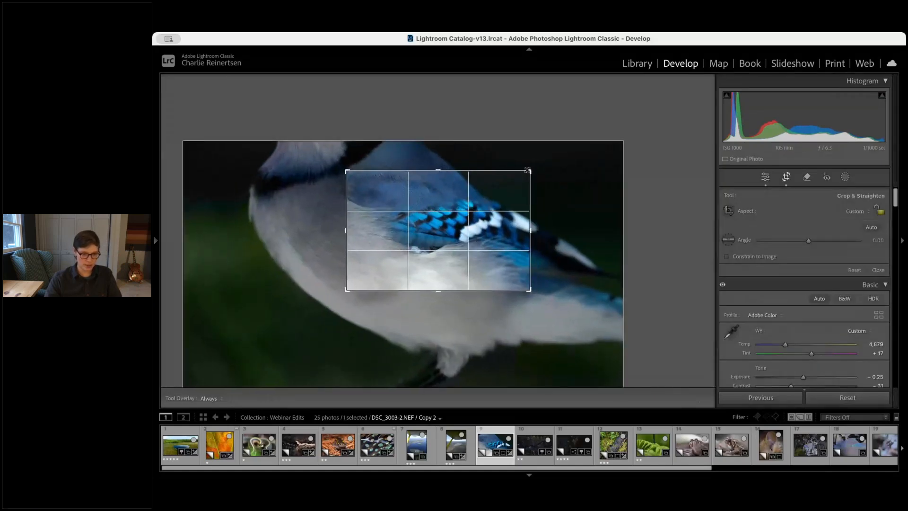
pyautogui.moveTo(346, 289); pyautogui.dragTo(358, 281)
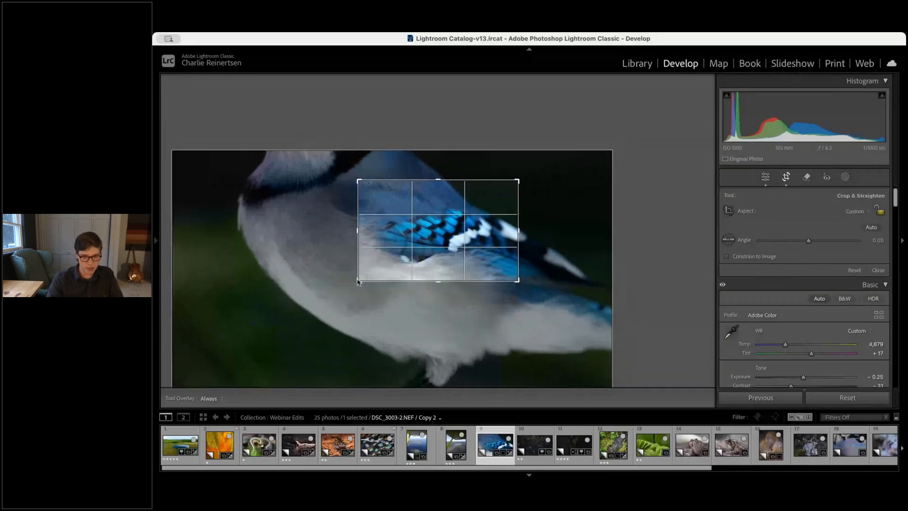
pyautogui.press('Return')
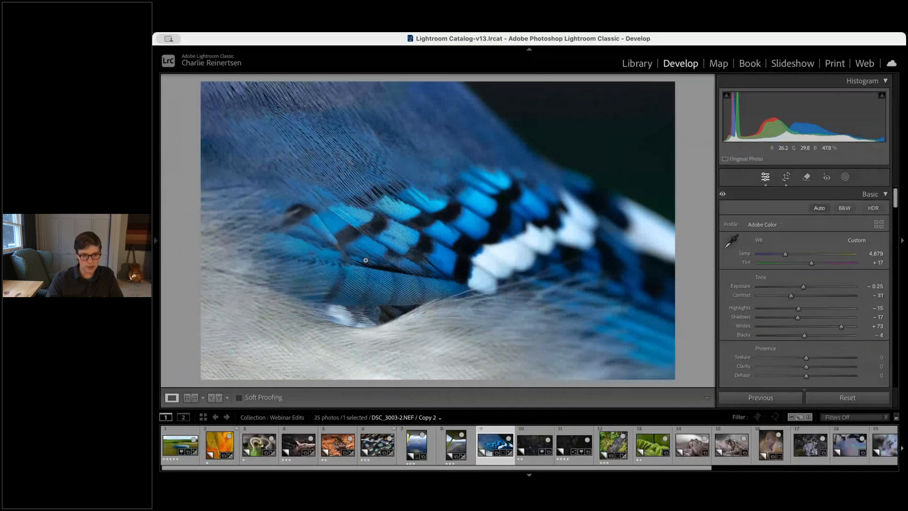
# Check the cropped feather photo at full magnification and set Dehaze to +10
pyautogui.click(494, 288)
pyautogui.click(508, 201)
pyautogui.scroll(-2, 869, 339)
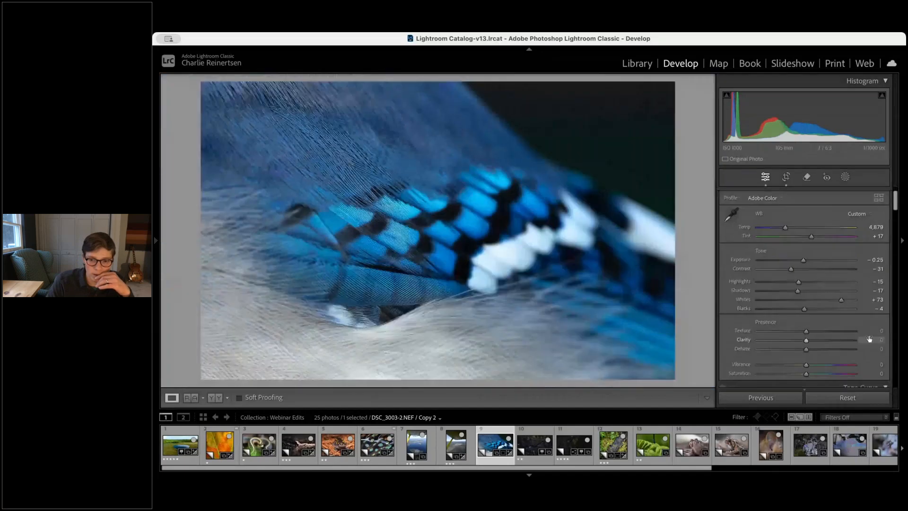
pyautogui.scroll(-1, 869, 339)
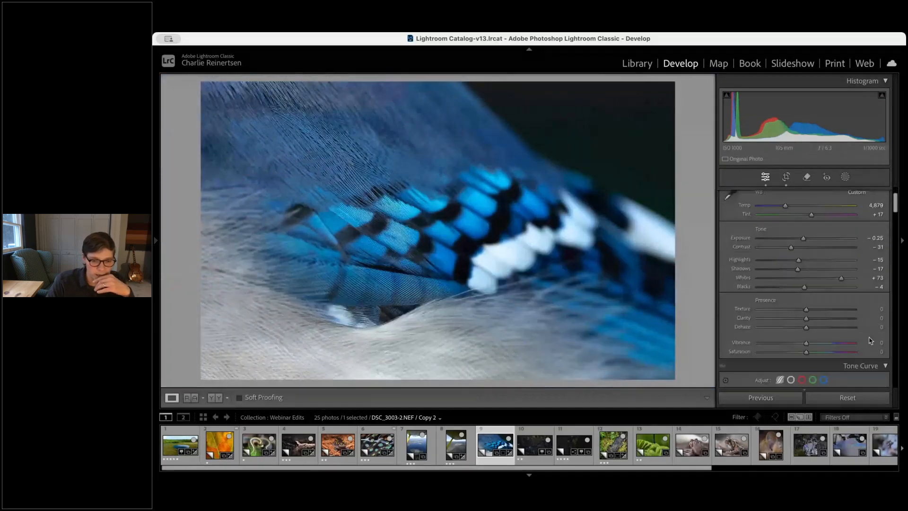
pyautogui.scroll(-1, 869, 339)
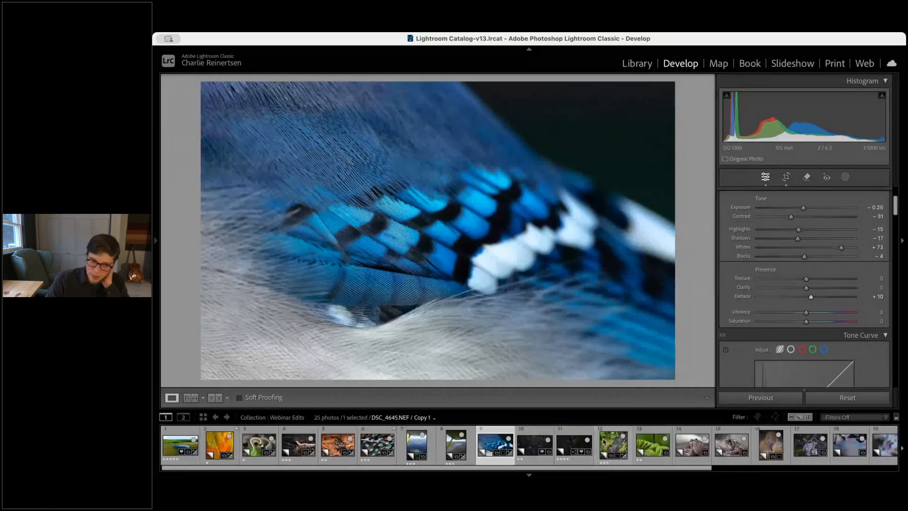
# Open the river aerial photo and set Exposure +0.90, Highlights -68, Whites +58 and Blacks +12
pyautogui.press('Right')
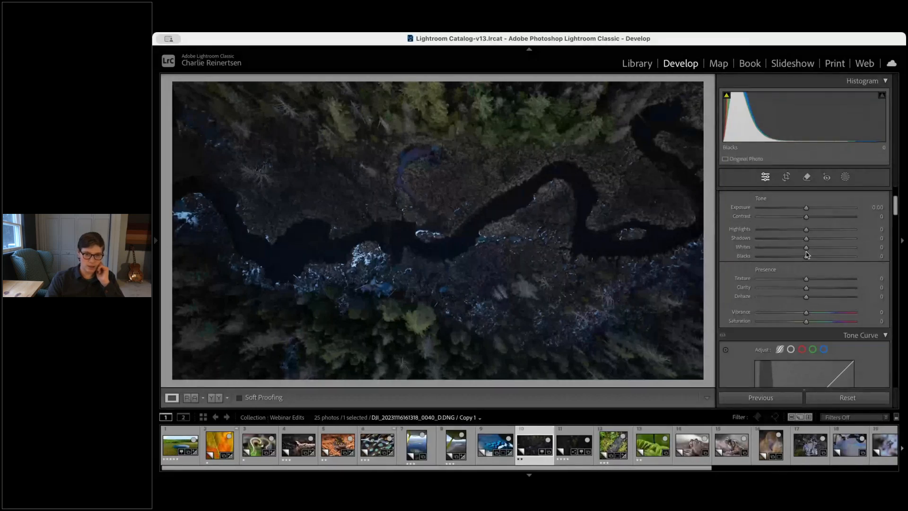
pyautogui.moveTo(807, 253)
pyautogui.mouseDown()
pyautogui.moveTo(836, 249)
pyautogui.moveTo(811, 257)
pyautogui.mouseUp()
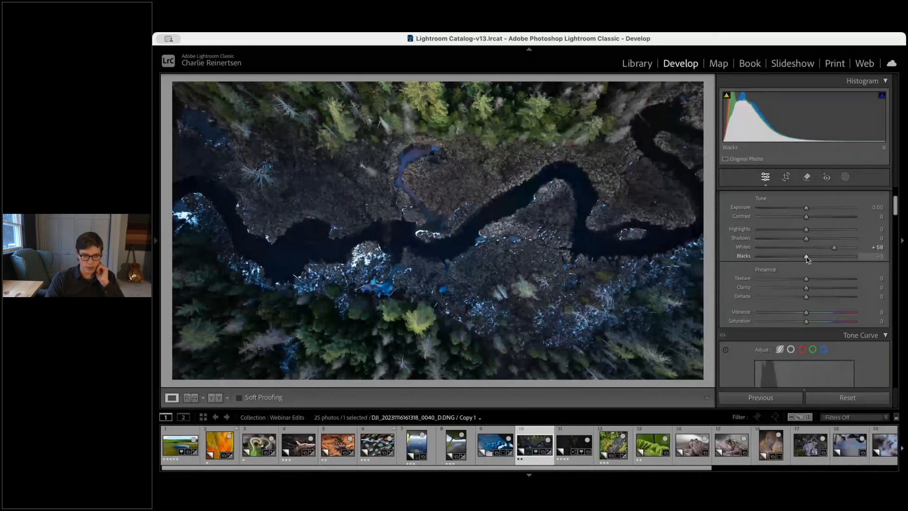
pyautogui.moveTo(806, 208); pyautogui.dragTo(815, 208)
pyautogui.scroll(1, 811, 218)
pyautogui.moveTo(806, 236); pyautogui.dragTo(779, 235)
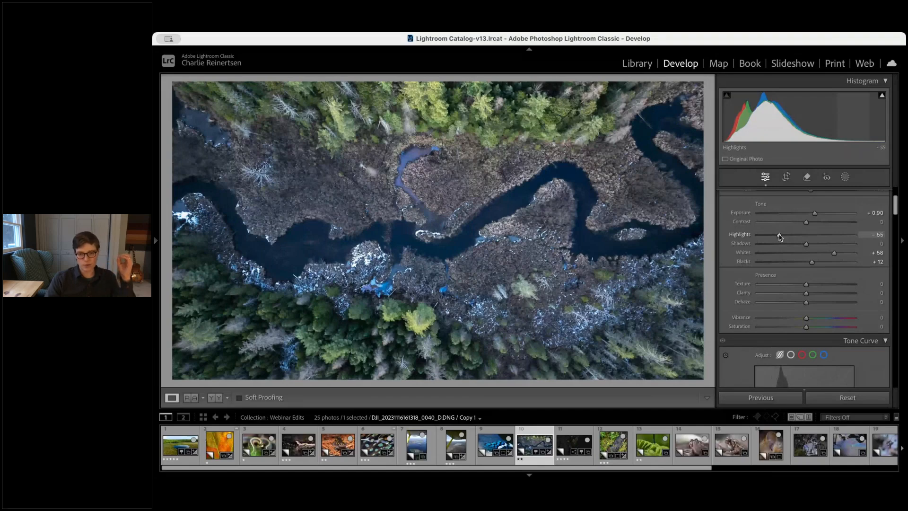
pyautogui.moveTo(780, 236); pyautogui.dragTo(772, 235)
# Warm the river photo's white balance to Temp 5,531 and check it at full magnification
pyautogui.scroll(3, 785, 255)
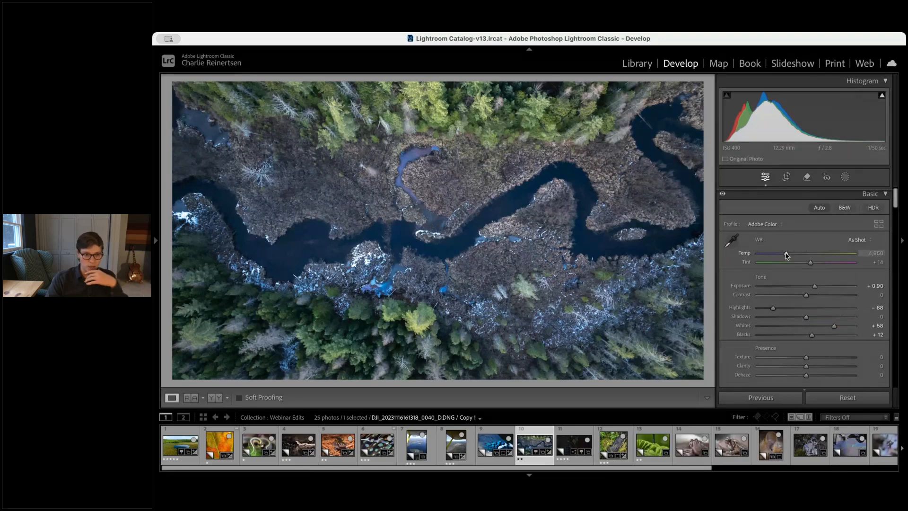
pyautogui.moveTo(787, 256); pyautogui.dragTo(793, 256)
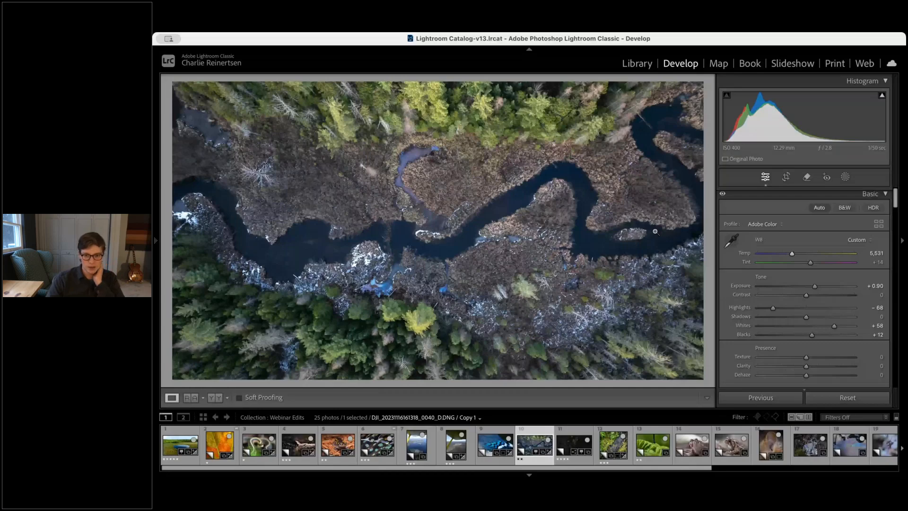
pyautogui.click(487, 189)
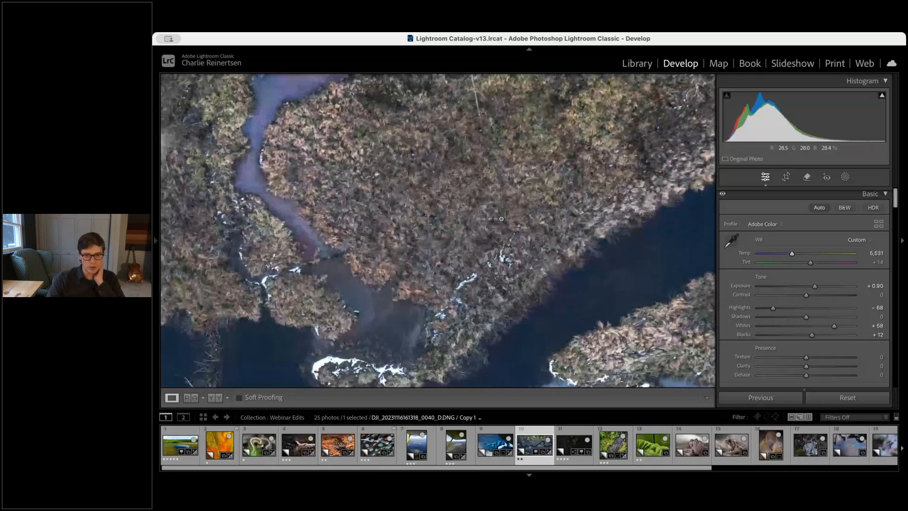
pyautogui.click(502, 220)
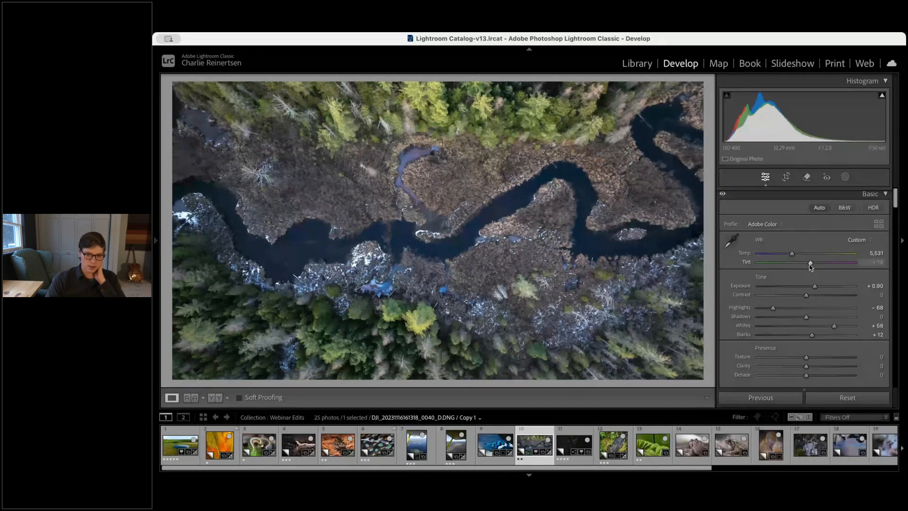
# Set the river photo's luminance noise reduction to 26, checking the trees at full magnification
pyautogui.scroll(-3, 810, 266)
pyautogui.scroll(-10, 836, 324)
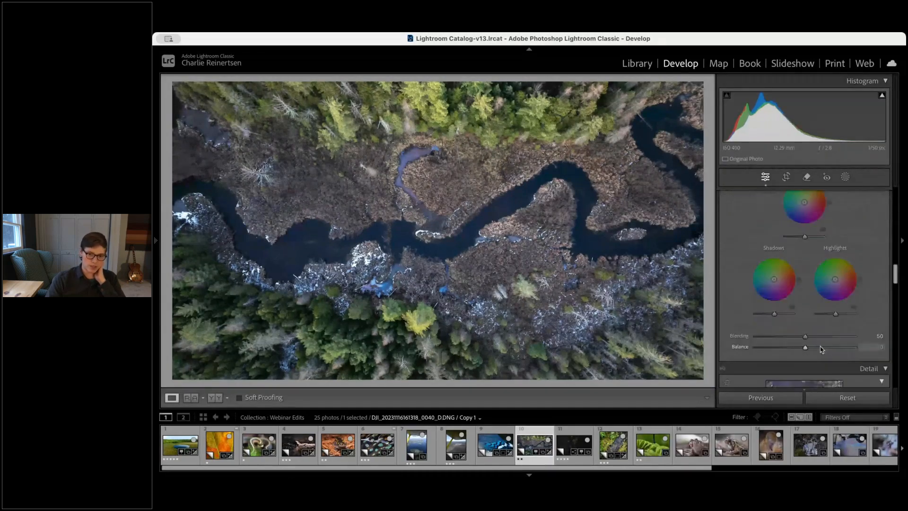
pyautogui.scroll(-5, 823, 350)
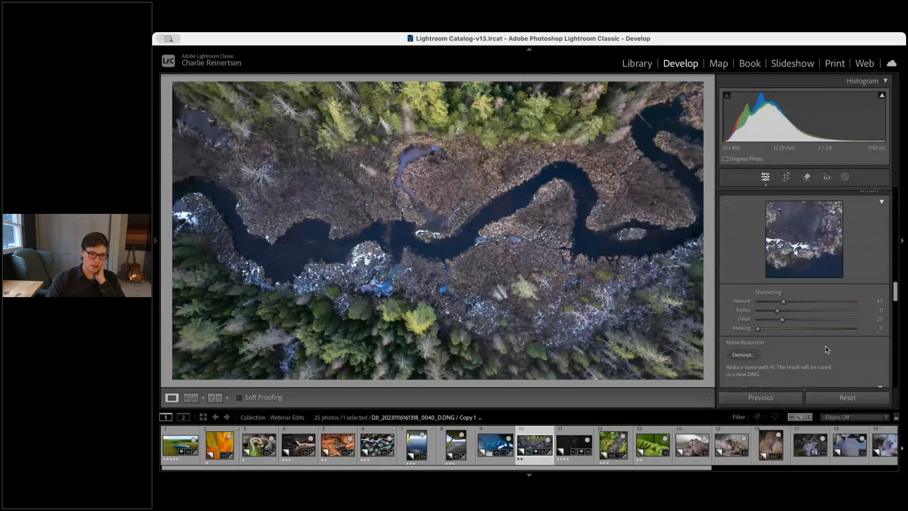
pyautogui.scroll(-2, 827, 350)
pyautogui.click(412, 290)
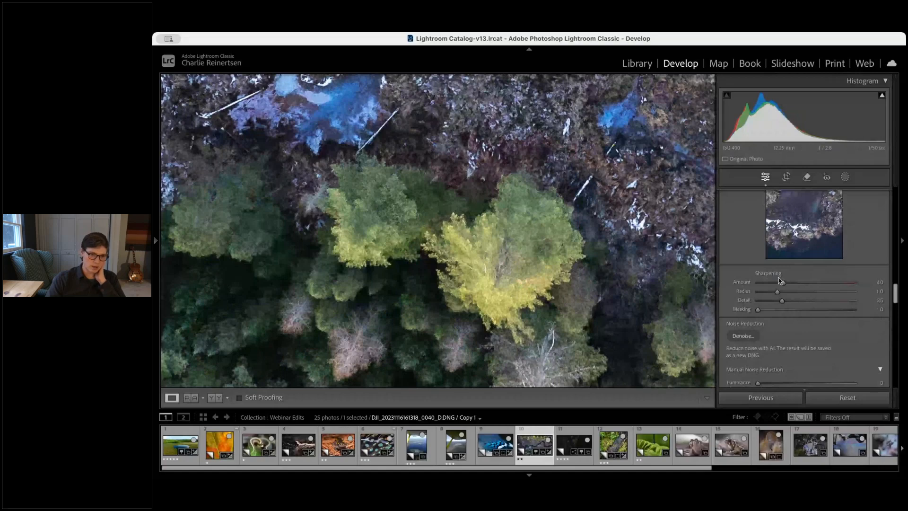
pyautogui.scroll(-1, 823, 323)
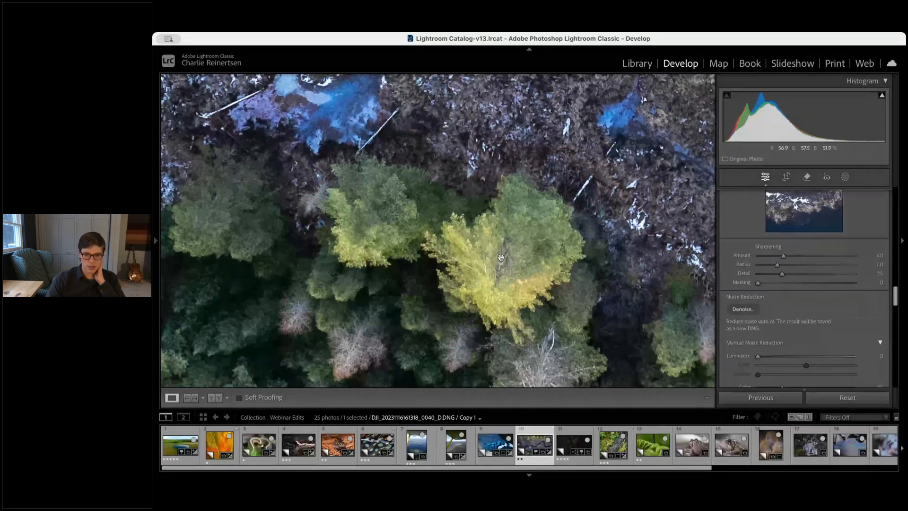
pyautogui.click(501, 257)
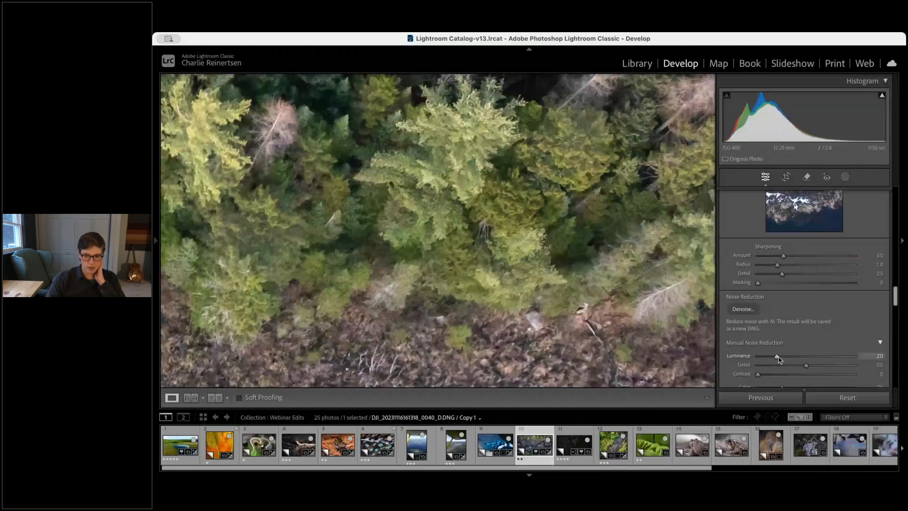
pyautogui.moveTo(778, 357); pyautogui.dragTo(782, 356)
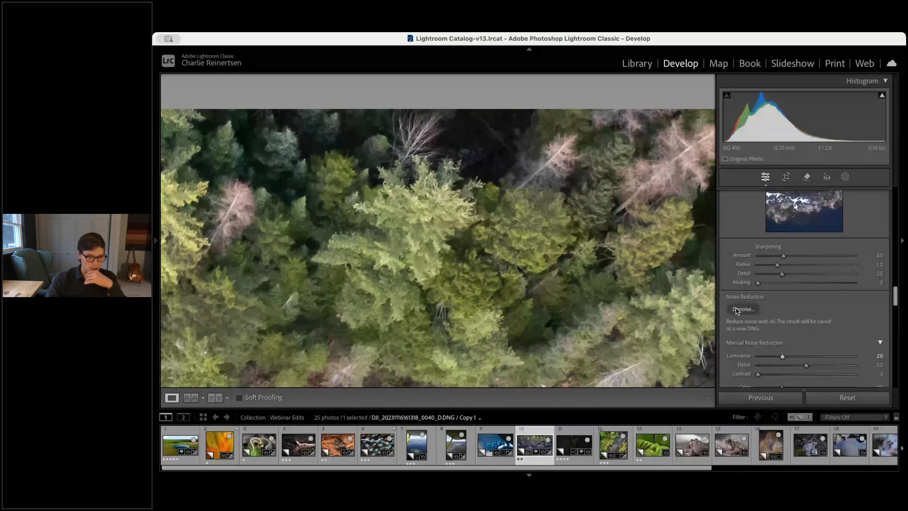
pyautogui.click(406, 156)
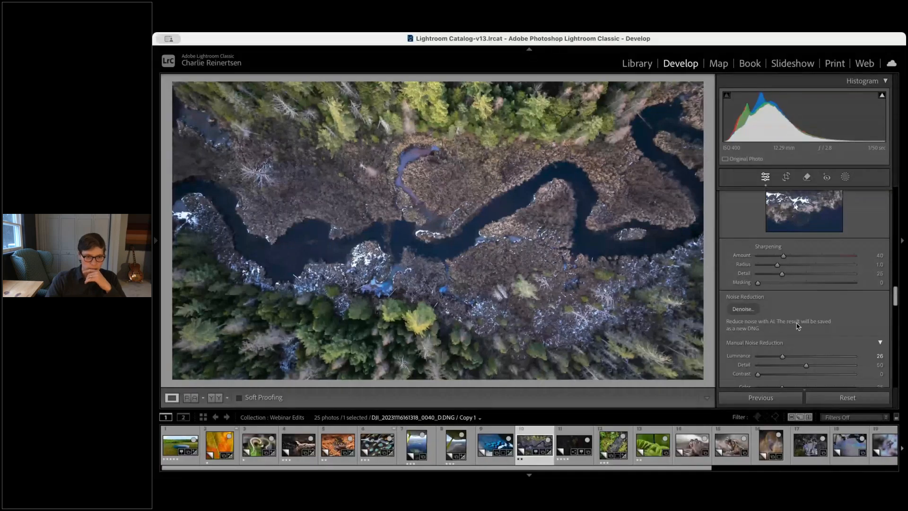
# Color grade the river photo's highlights toward orange and its shadows toward blue
pyautogui.scroll(10, 797, 325)
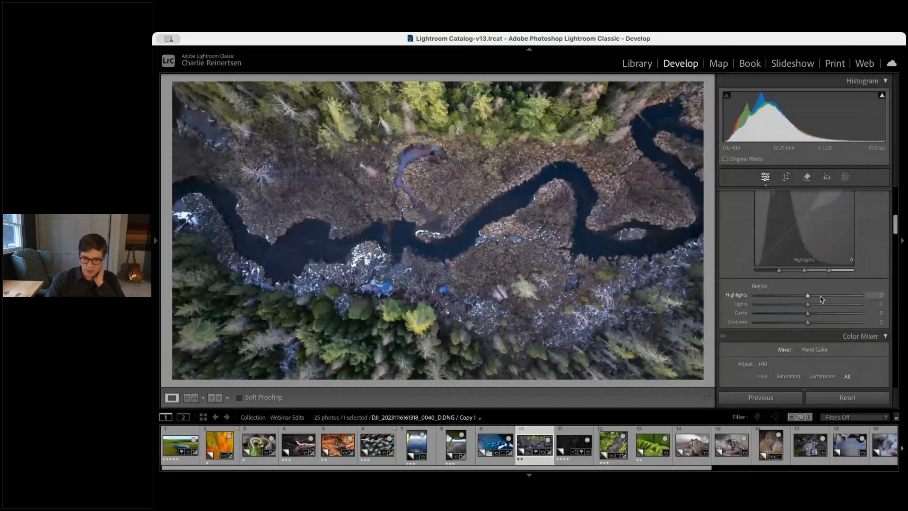
pyautogui.scroll(-2, 821, 298)
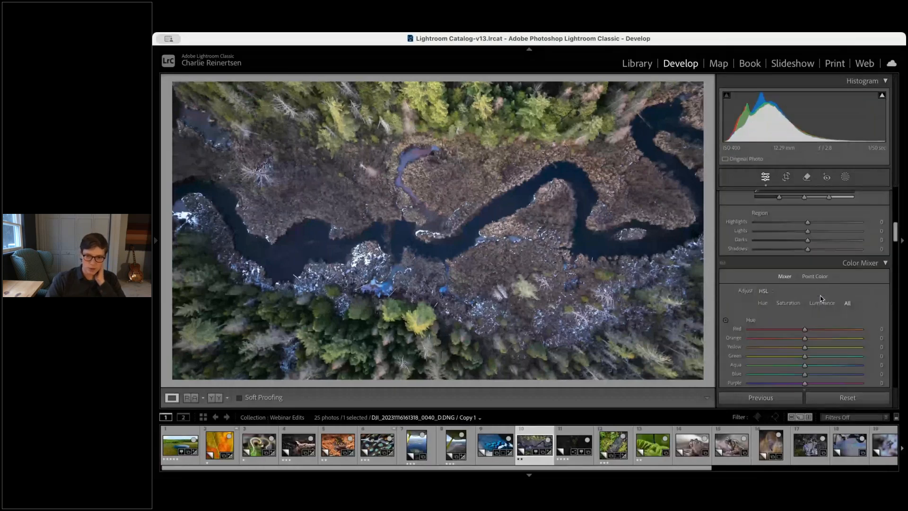
pyautogui.scroll(-7, 821, 298)
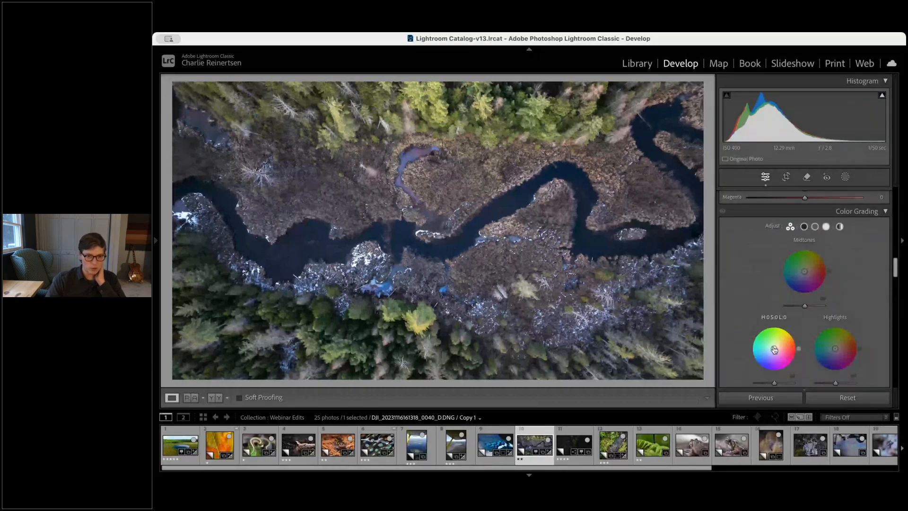
pyautogui.moveTo(835, 348); pyautogui.dragTo(841, 345)
pyautogui.moveTo(774, 349); pyautogui.dragTo(771, 351)
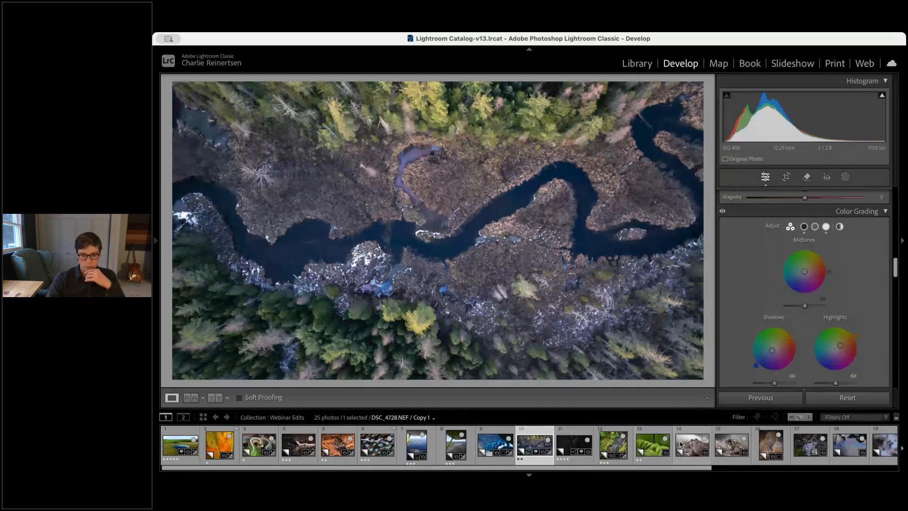
# Browse the iridescent water close-ups in the filmstrip and scroll back up to the Basic adjustments
pyautogui.click(804, 445)
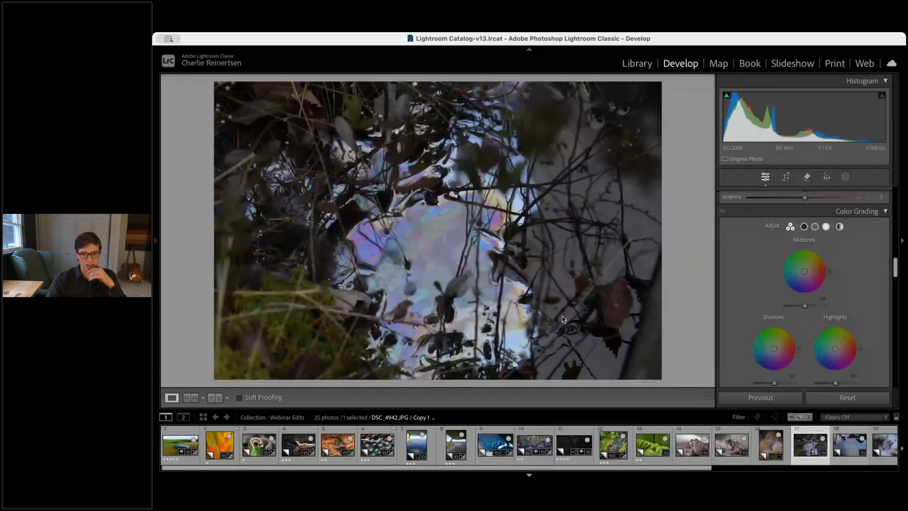
pyautogui.press('Right')
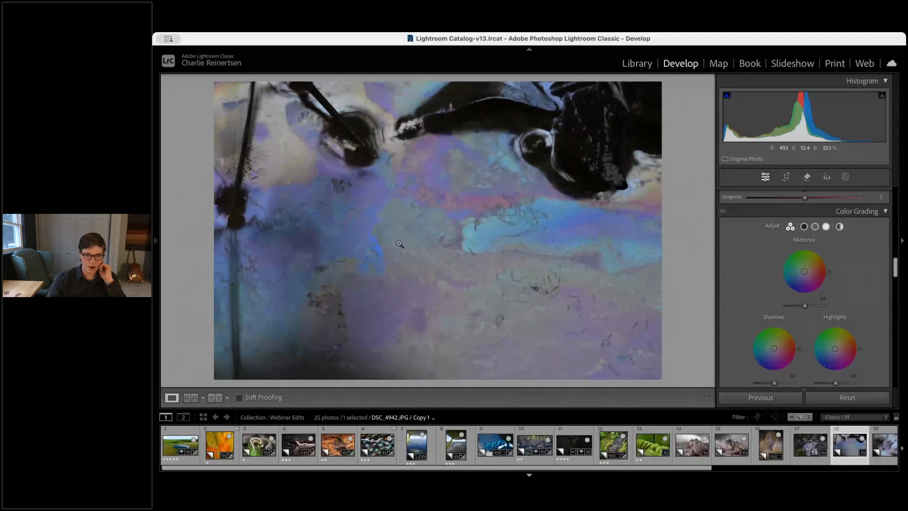
pyautogui.click(880, 444)
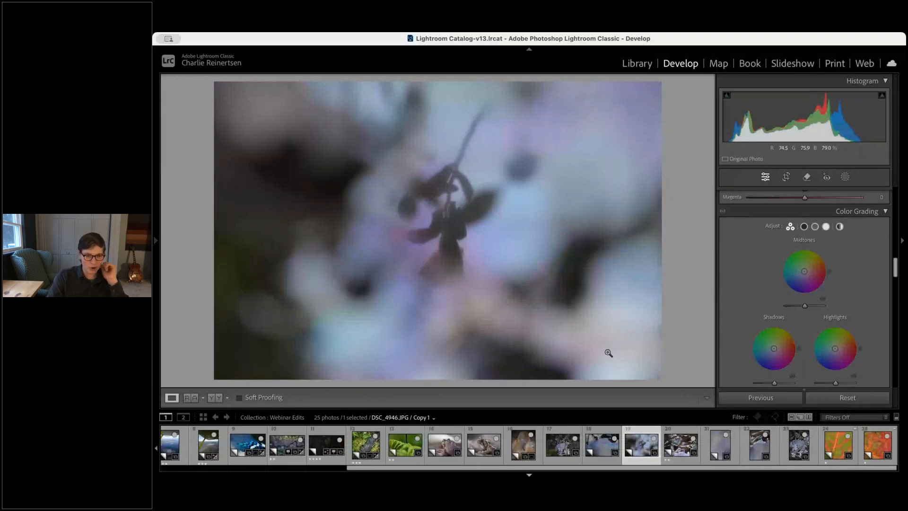
pyautogui.press('Right')
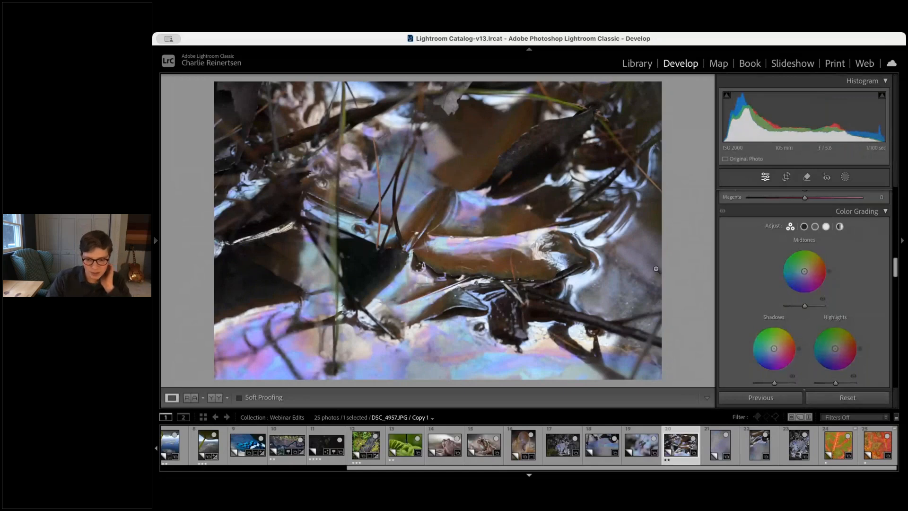
pyautogui.click(799, 446)
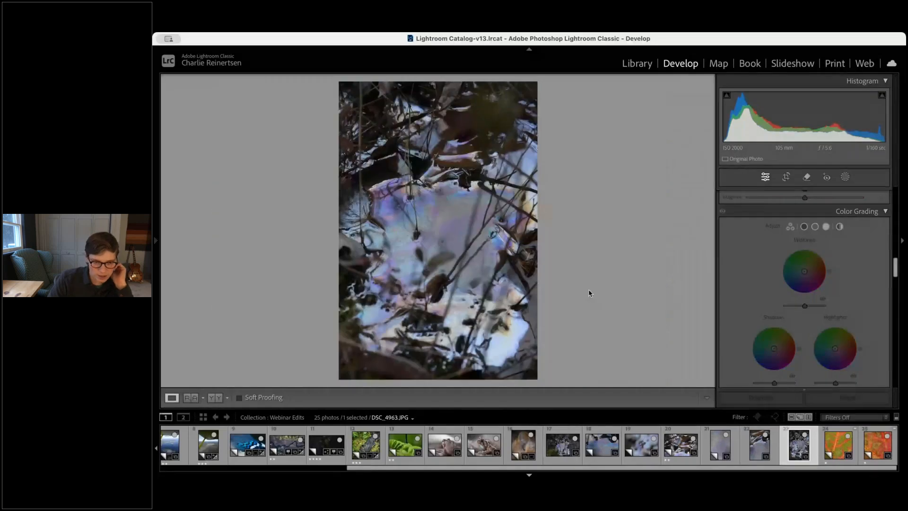
pyautogui.click(562, 444)
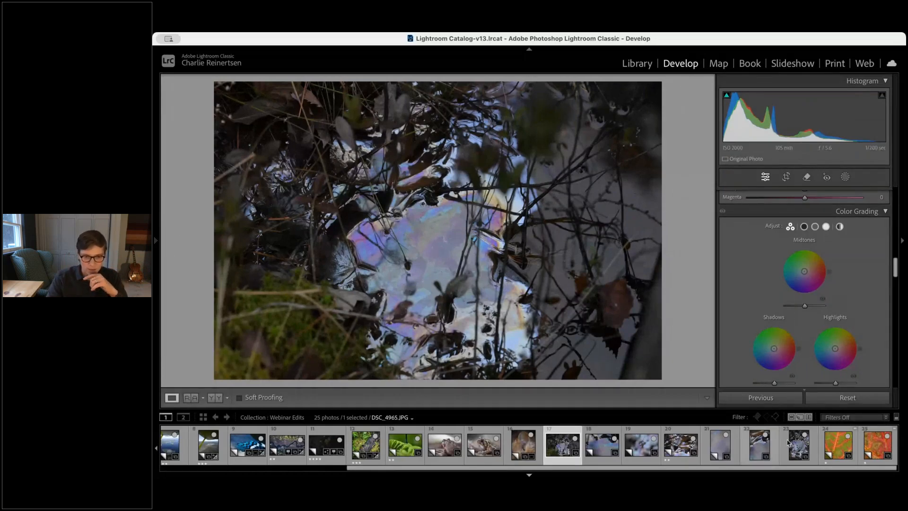
pyautogui.click(720, 444)
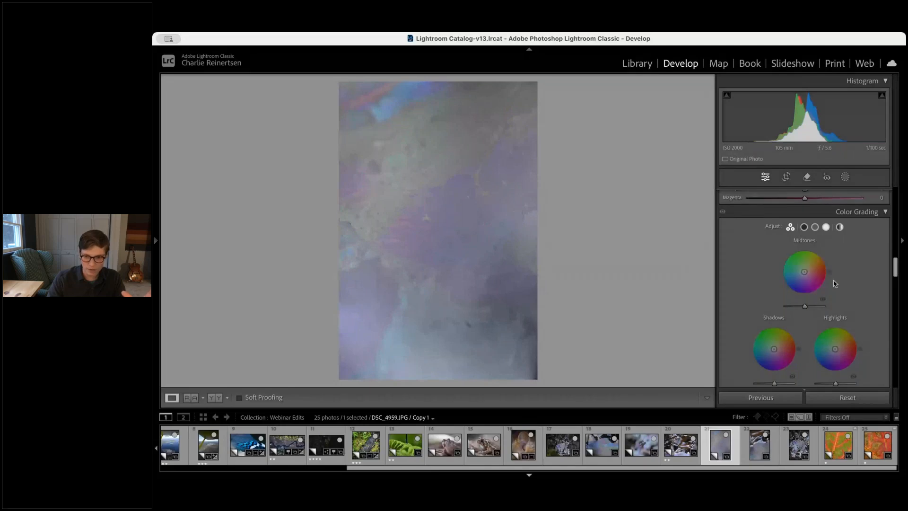
pyautogui.scroll(10, 805, 272)
pyautogui.moveTo(807, 291); pyautogui.dragTo(800, 337)
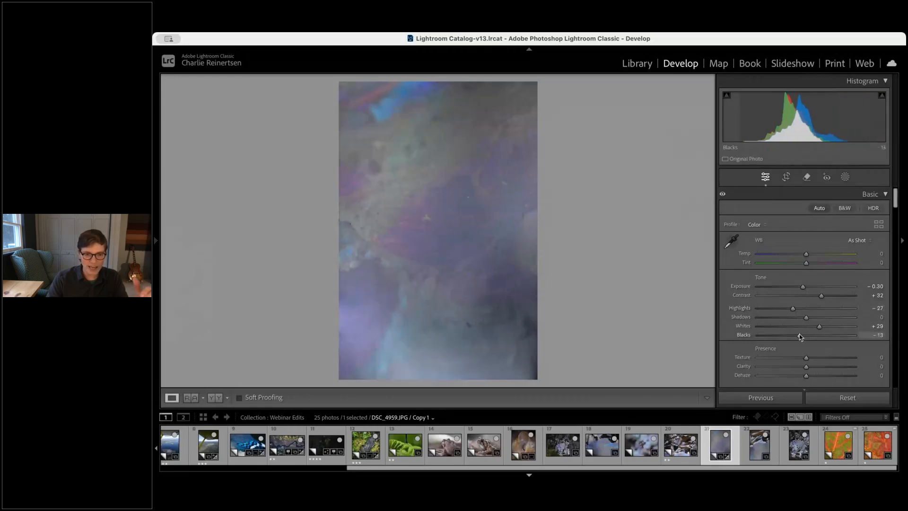
# Open the twig-and-puddle photo, set its white balance to Temp +15, Tint -14, and Contrast to +20
pyautogui.click(578, 444)
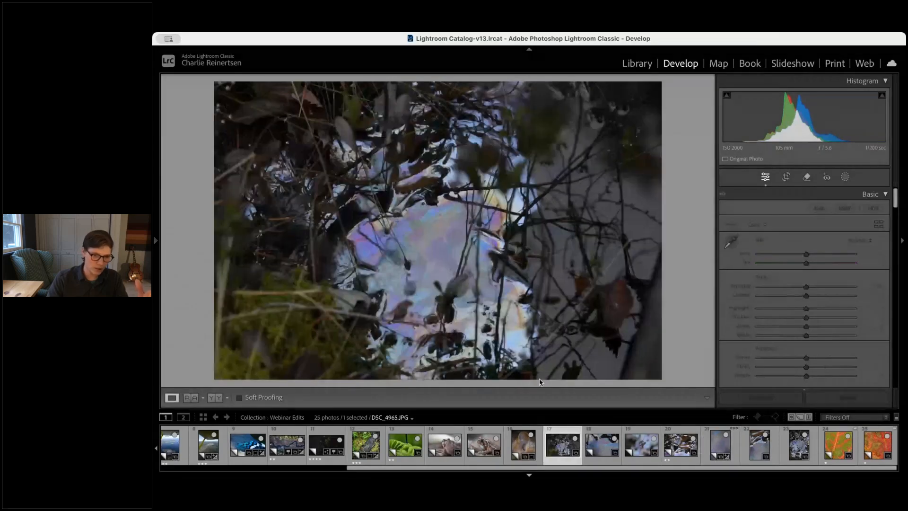
pyautogui.click(291, 356)
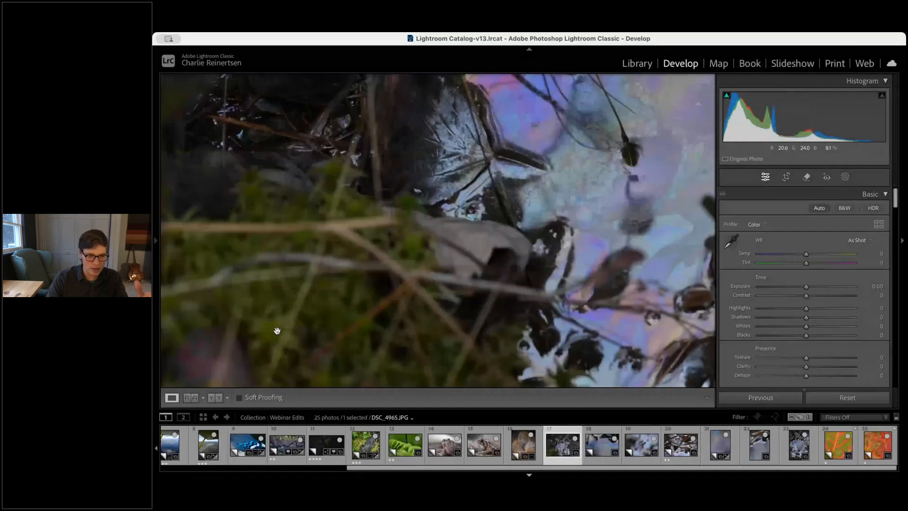
pyautogui.click(288, 289)
pyautogui.moveTo(806, 255)
pyautogui.mouseDown()
pyautogui.moveTo(811, 264)
pyautogui.moveTo(800, 267)
pyautogui.mouseUp()
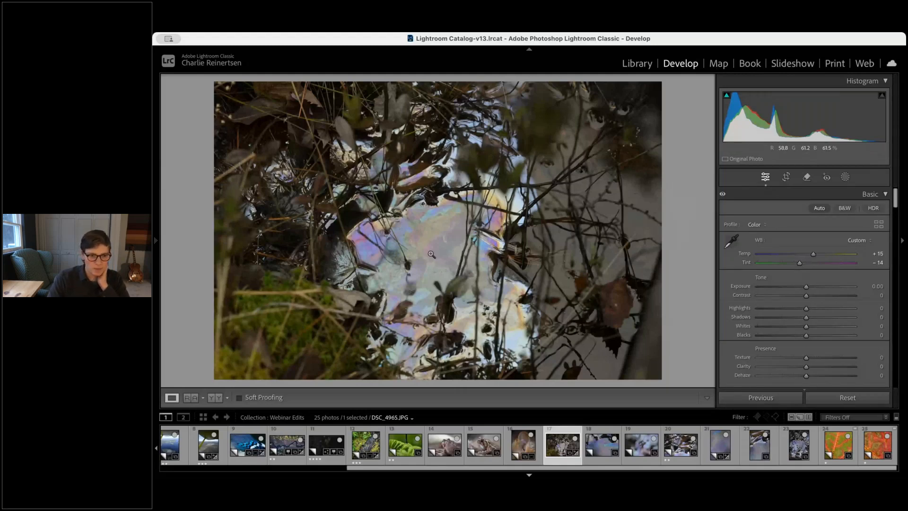
pyautogui.click(815, 295)
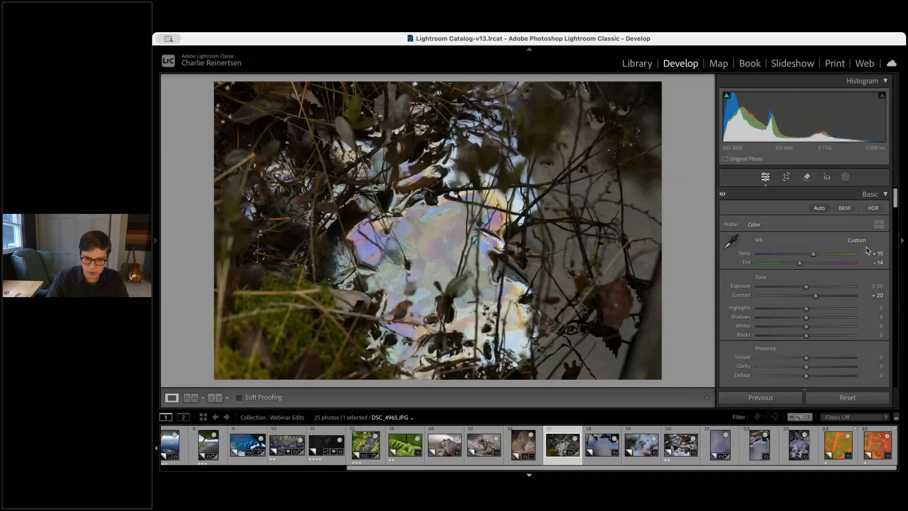
# Set the vertical oil-sheen photo's Temp to +15, Tint to -14 and Contrast to +44
pyautogui.click(721, 445)
pyautogui.click(880, 255)
pyautogui.write('15')
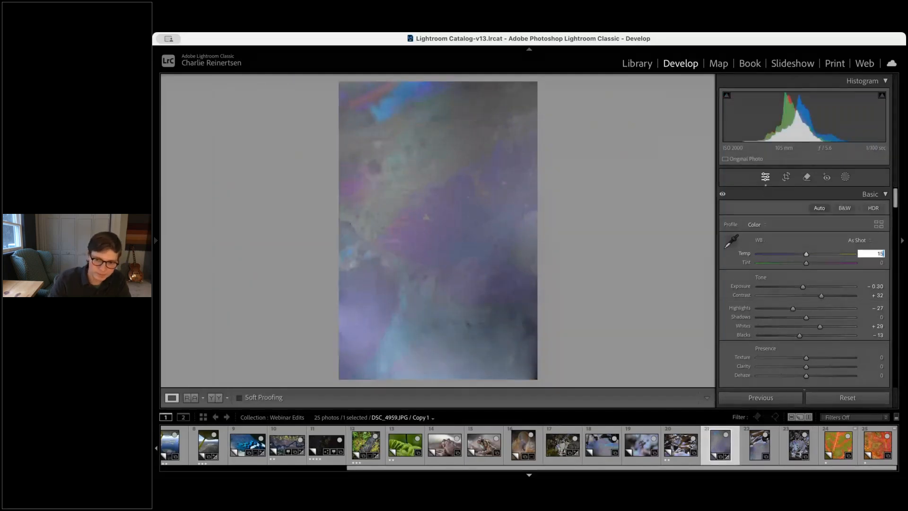
pyautogui.press('Tab')
pyautogui.write('-14')
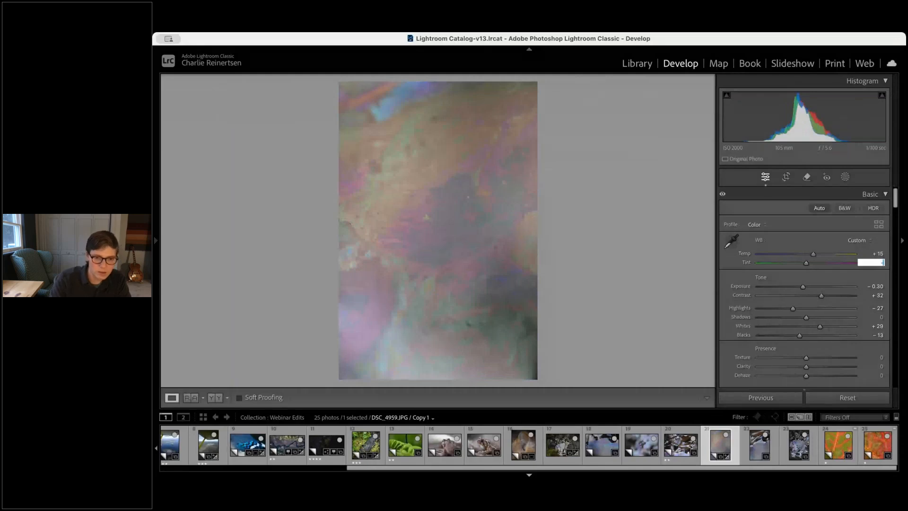
pyautogui.press('Return')
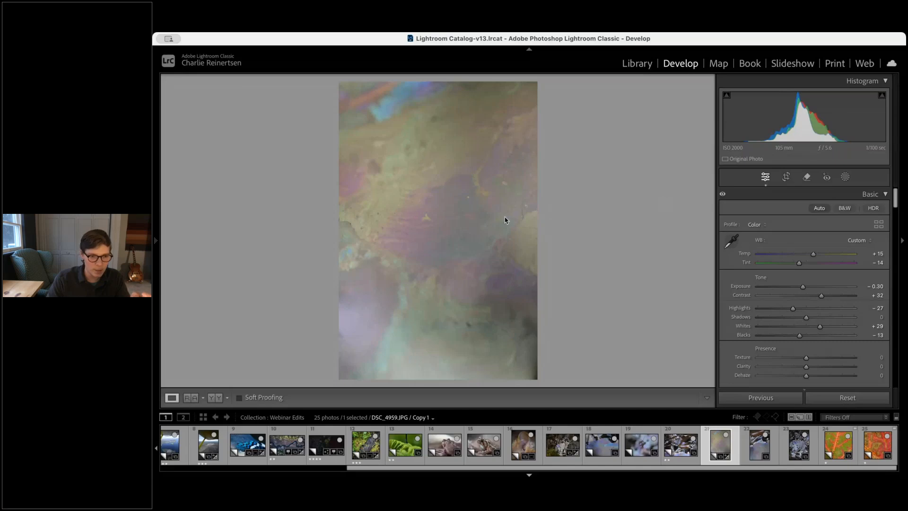
pyautogui.click(414, 166)
pyautogui.click(417, 168)
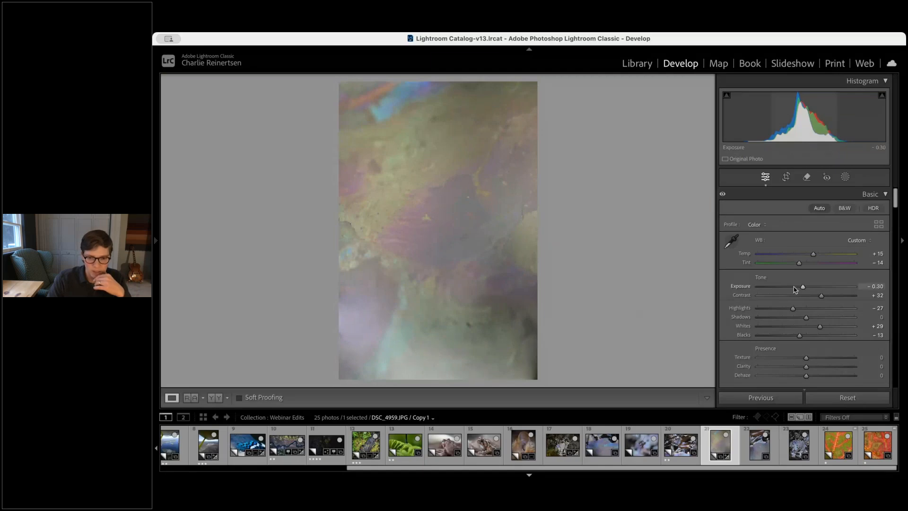
pyautogui.moveTo(822, 296); pyautogui.dragTo(827, 296)
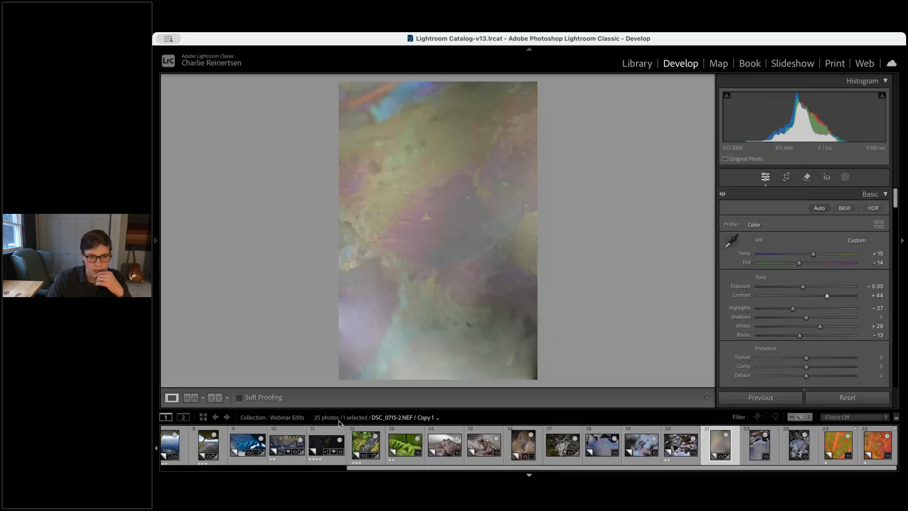
# Sync the twig-and-puddle photo's settings onto the vertical oil-sheen photo
pyautogui.click(562, 445)
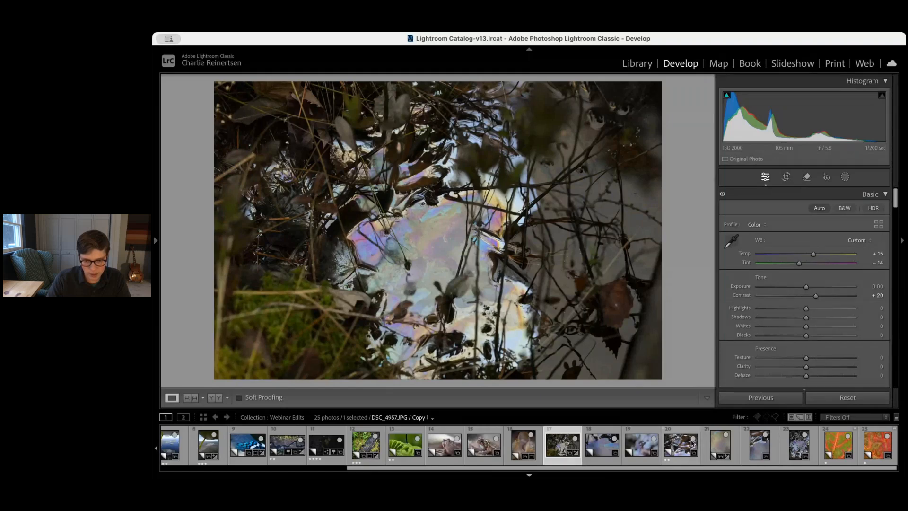
pyautogui.keyDown('super'); pyautogui.click(720, 444); pyautogui.keyUp('super')
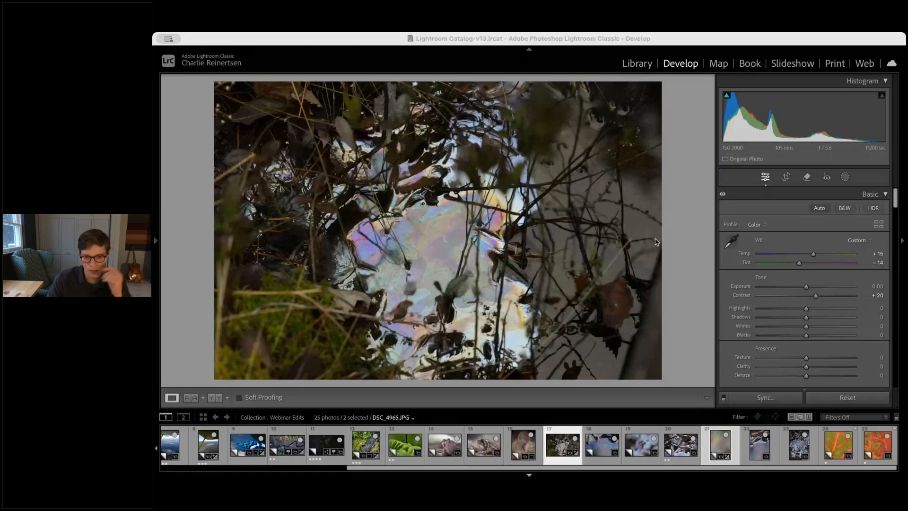
pyautogui.click(762, 452)
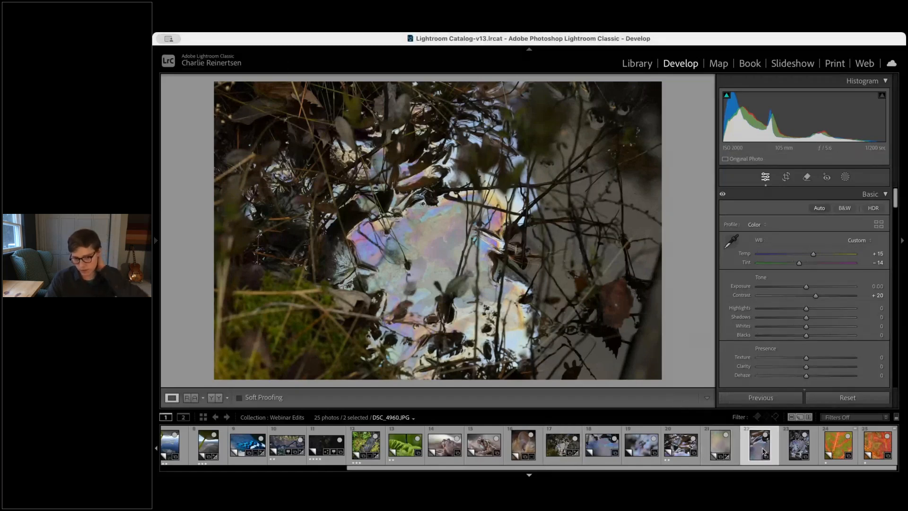
pyautogui.click(709, 440)
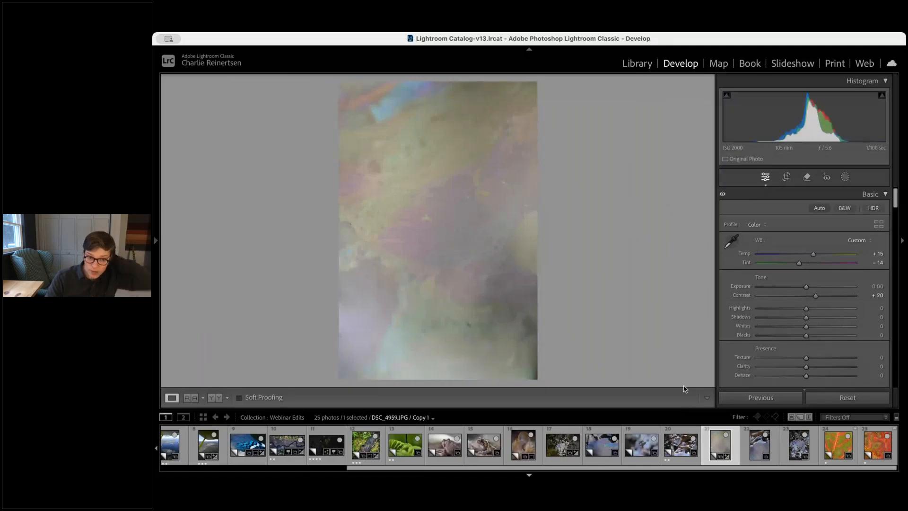
# Set the vertical oil-sheen photo's Dehaze to +38 after checking it at full magnification
pyautogui.click(473, 210)
pyautogui.click(472, 210)
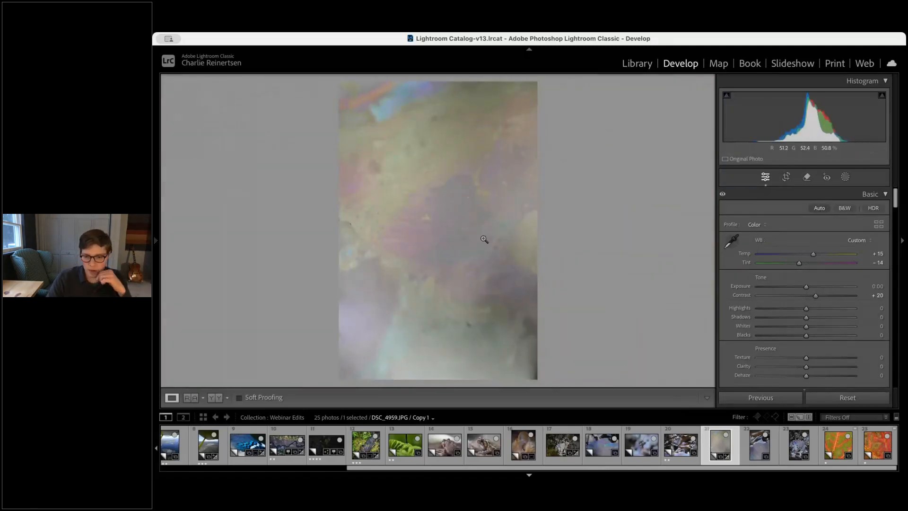
pyautogui.scroll(-1, 808, 346)
pyautogui.scroll(-1, 808, 346)
pyautogui.moveTo(806, 359); pyautogui.dragTo(824, 361)
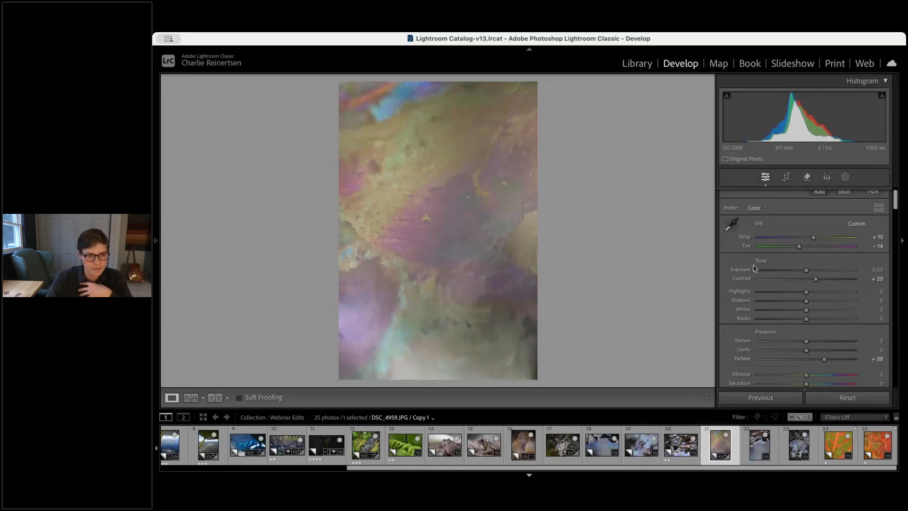
# Raise the oil-sheen photo's Contrast to +52 and inspect the detail at full magnification
pyautogui.click(830, 280)
pyautogui.moveTo(831, 282); pyautogui.dragTo(831, 282)
pyautogui.click(409, 197)
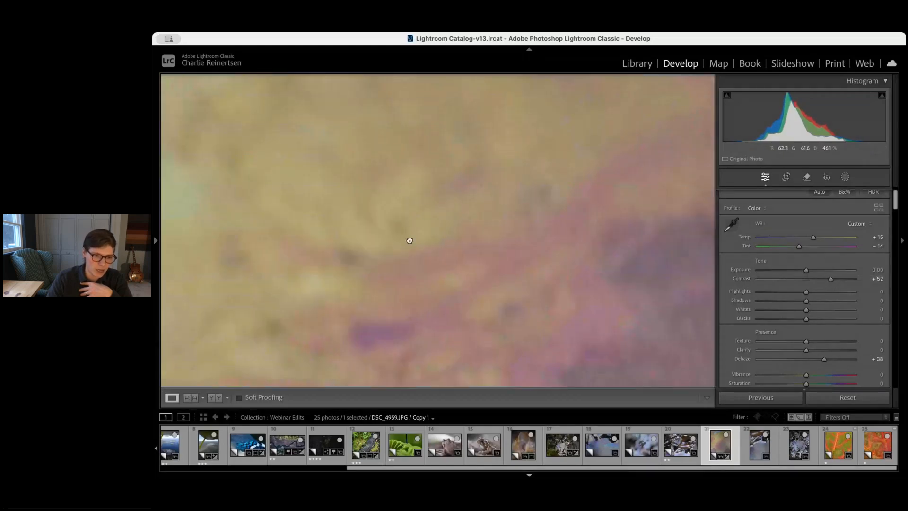
pyautogui.click(409, 239)
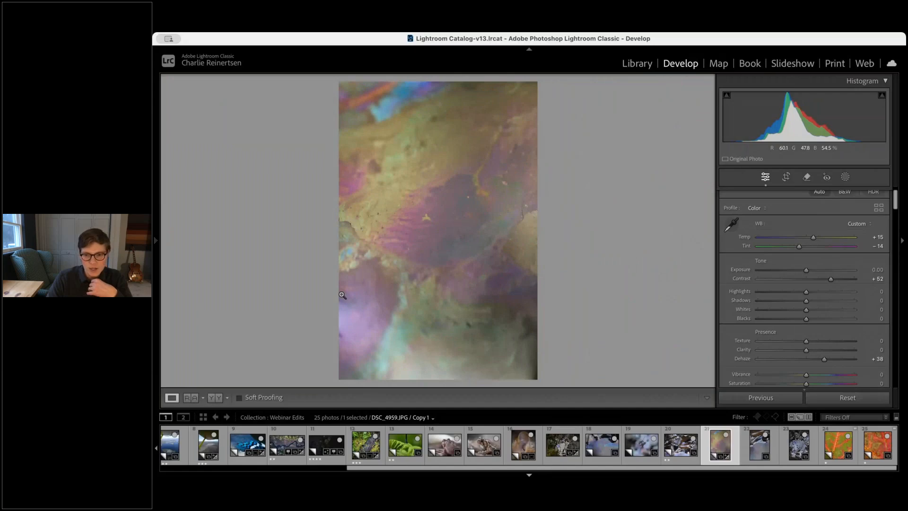
# Set the oil-sheen photo's Exposure to -0.40, Highlights -49, Shadows -40 and Clarity +19
pyautogui.moveTo(806, 270); pyautogui.dragTo(782, 293)
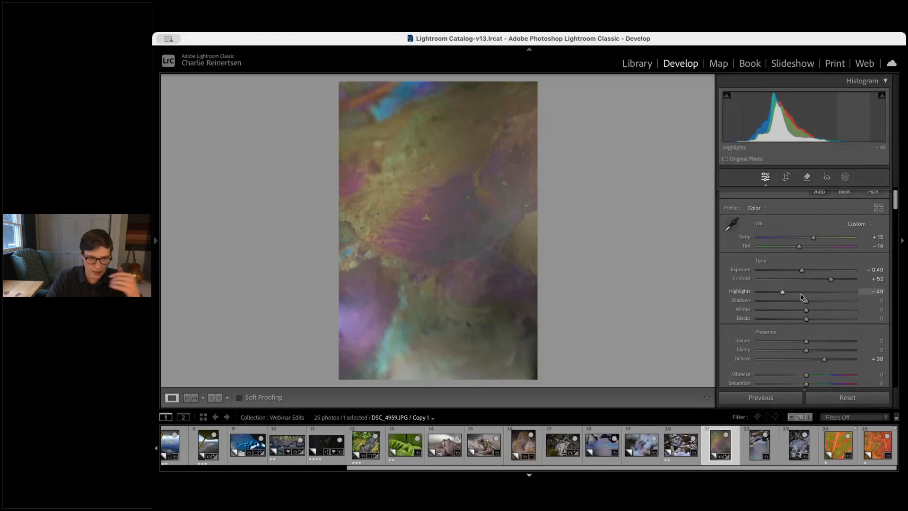
pyautogui.moveTo(805, 300); pyautogui.dragTo(788, 305)
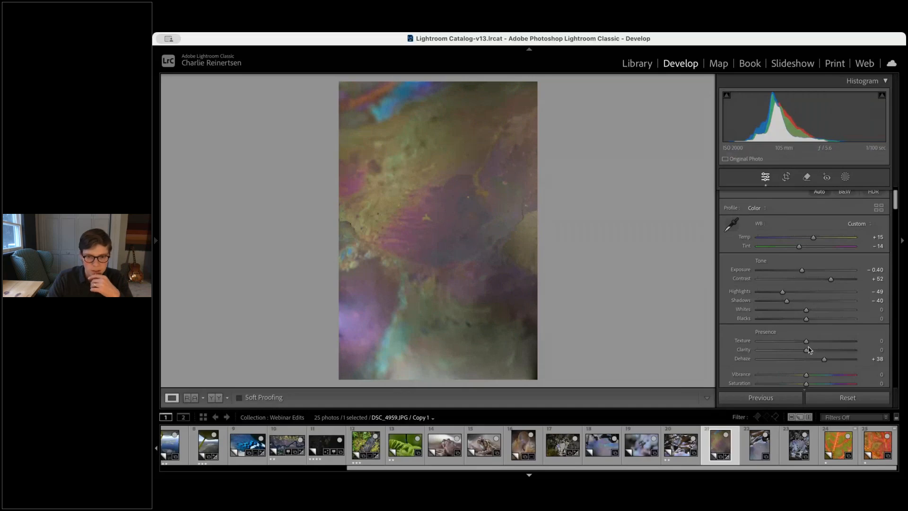
pyautogui.moveTo(808, 350); pyautogui.dragTo(815, 350)
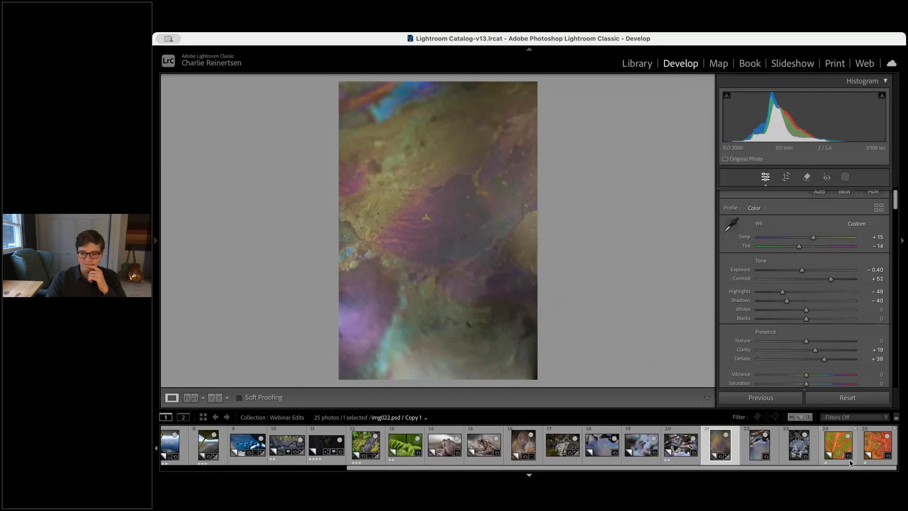
# Open the blurred purple bokeh photo and set its Contrast to +55 and Temp to +9
pyautogui.moveTo(904, 478); pyautogui.dragTo(905, 482)
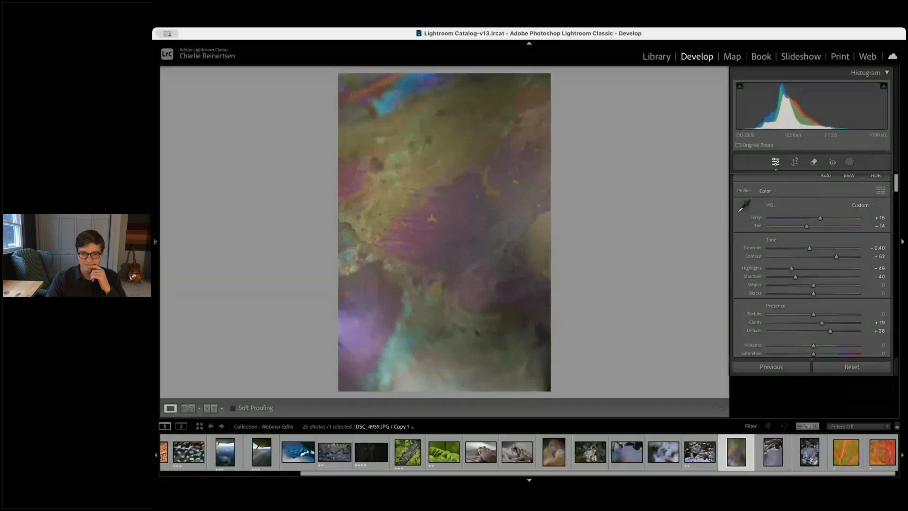
pyautogui.click(853, 468)
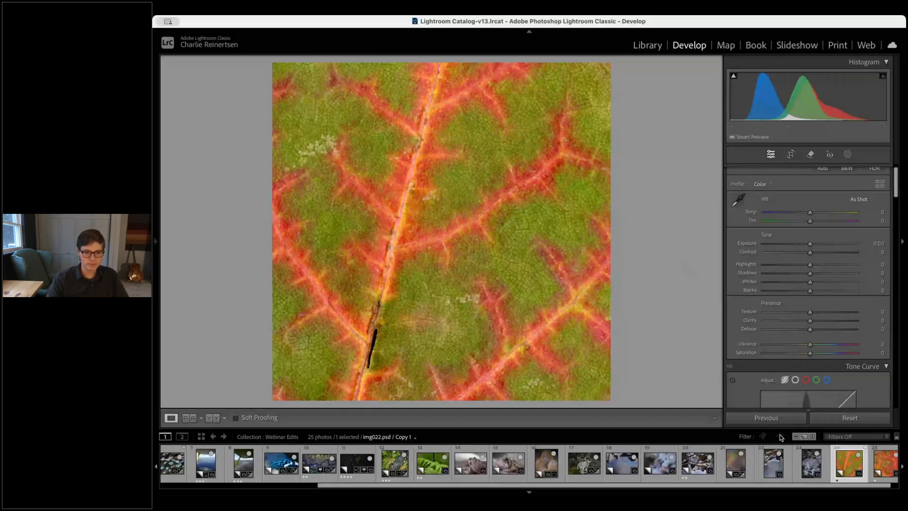
pyautogui.click(805, 456)
pyautogui.press('Left')
pyautogui.press('Left')
pyautogui.press('Left')
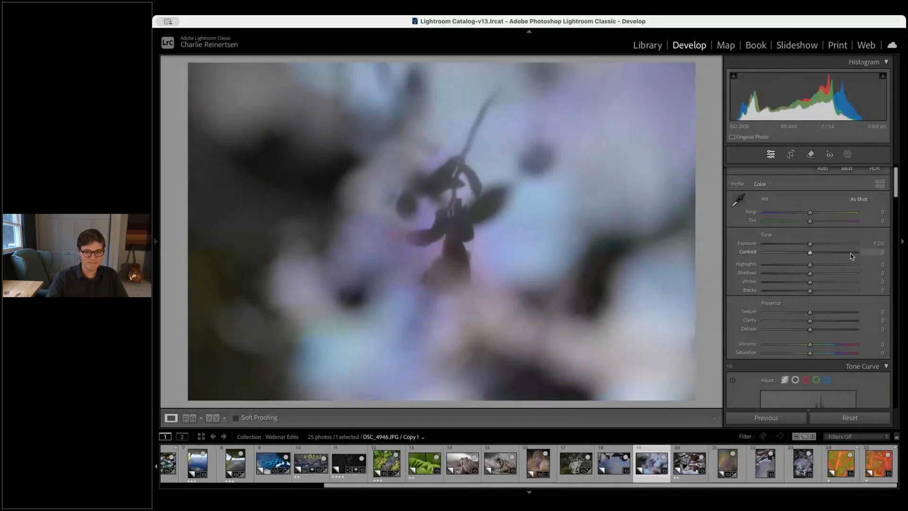
pyautogui.click(836, 252)
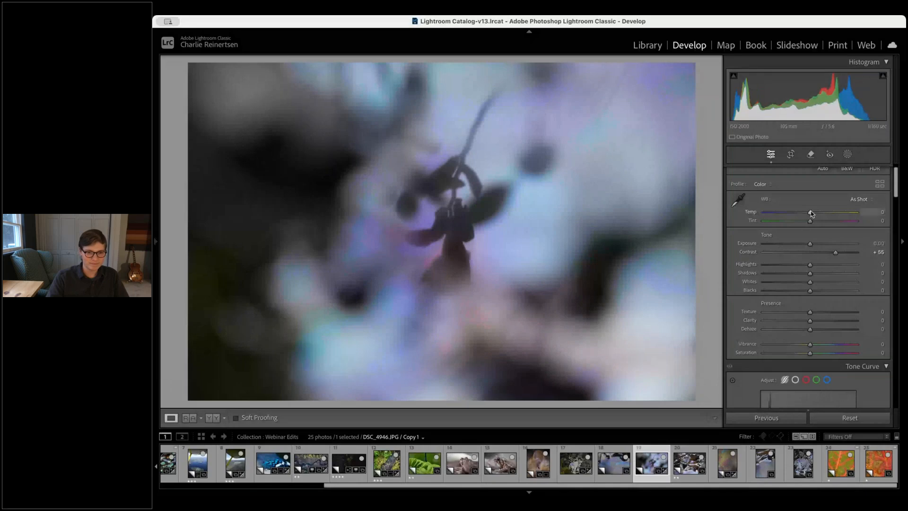
pyautogui.moveTo(810, 211); pyautogui.dragTo(813, 212)
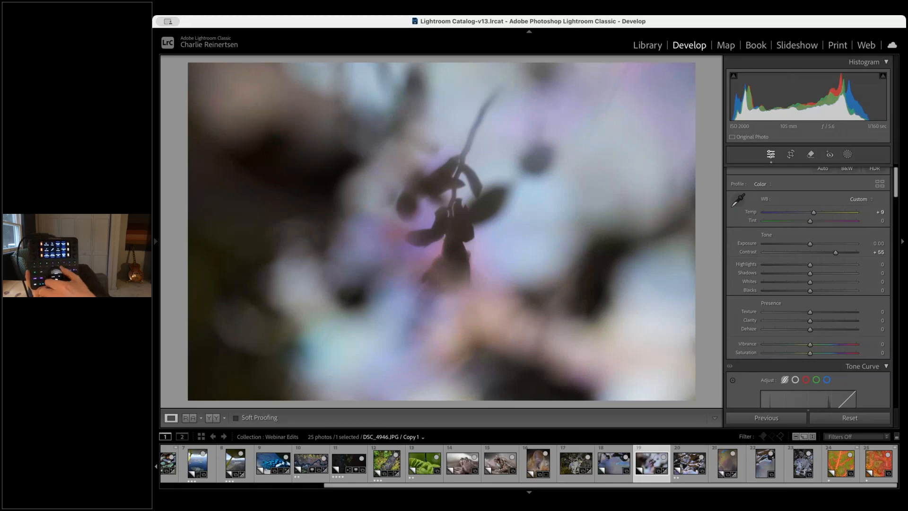
# Open the oil-sheen water photo and display its Color Mixer panel
pyautogui.click(613, 462)
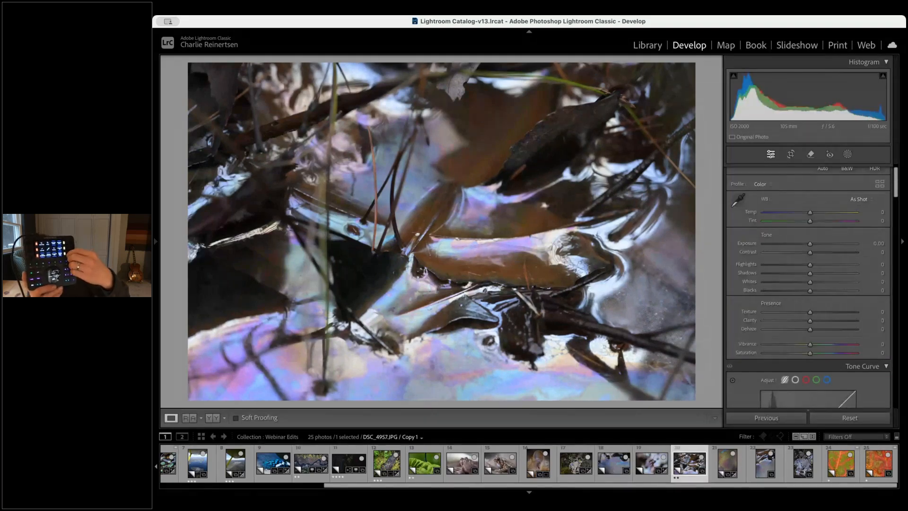
pyautogui.press('super+3')
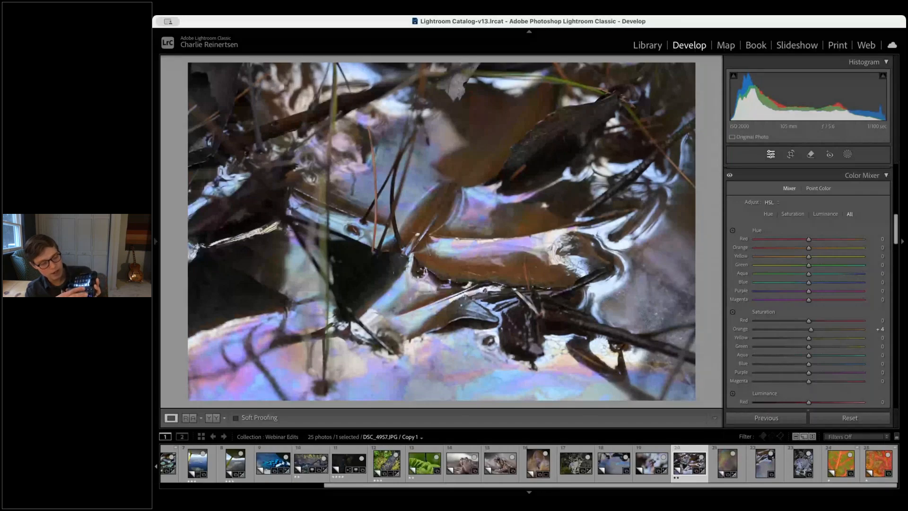
pyautogui.press('g')
pyautogui.press('d')
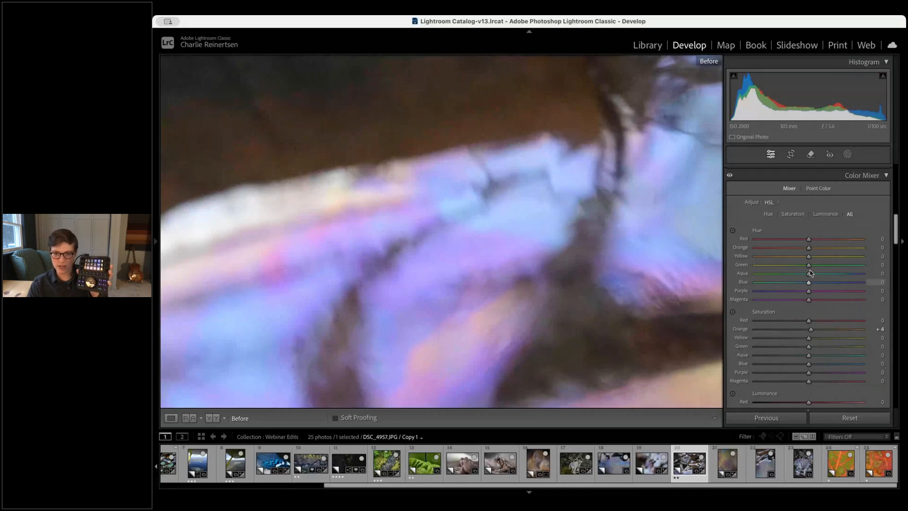
pyautogui.scroll(-3, 800, 294)
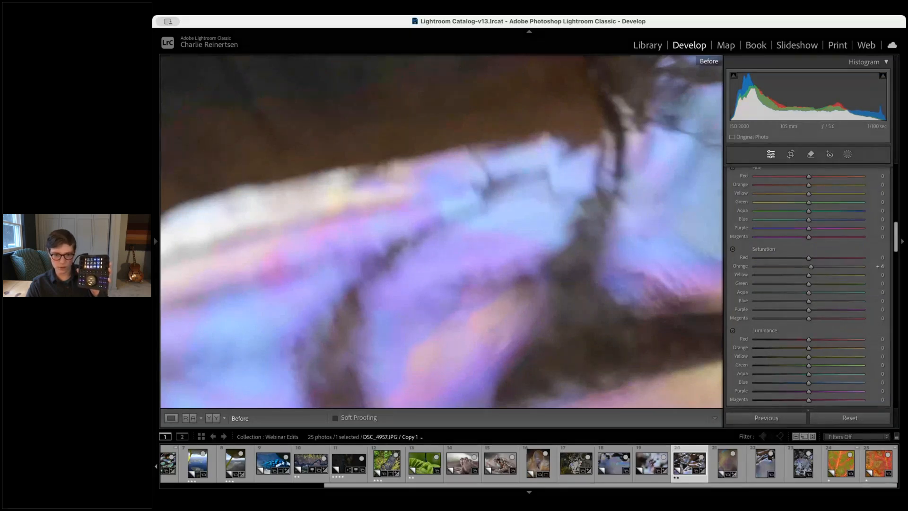
pyautogui.moveTo(904, 494); pyautogui.dragTo(570, 506)
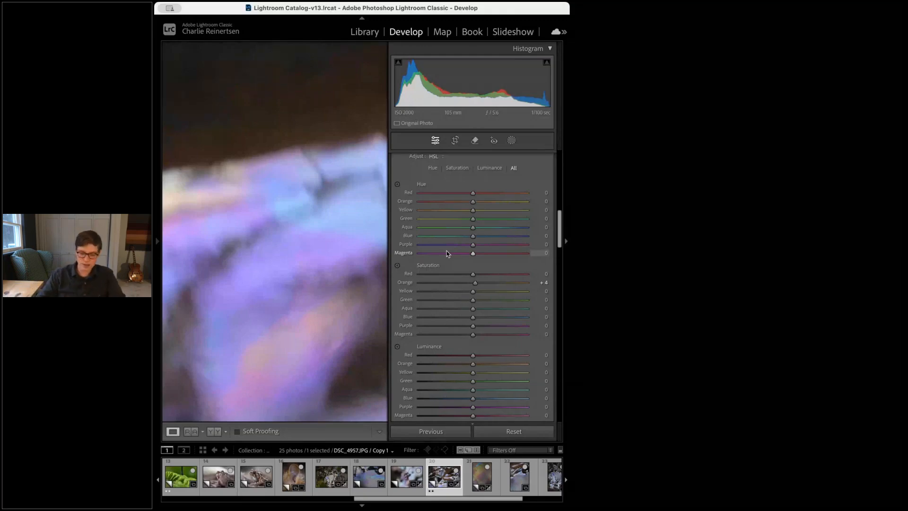
pyautogui.scroll(-15, 435, 248)
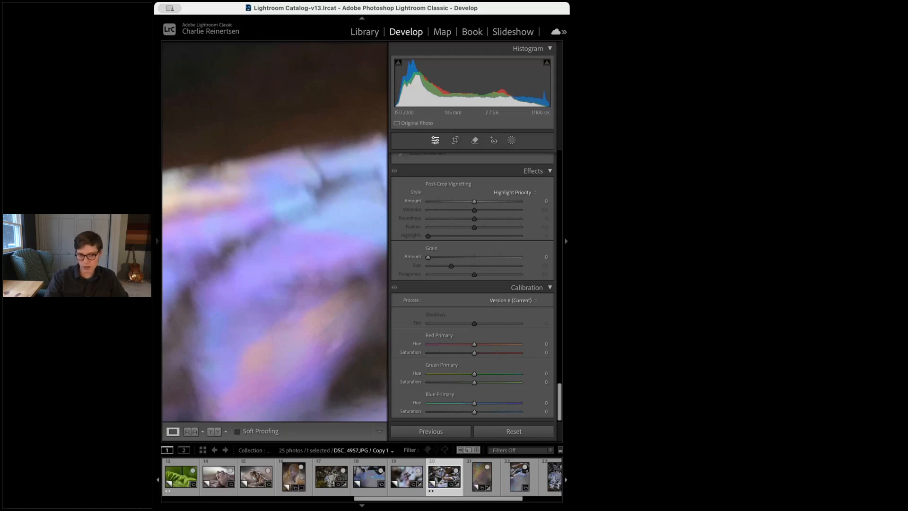
pyautogui.moveTo(568, 508); pyautogui.dragTo(822, 506)
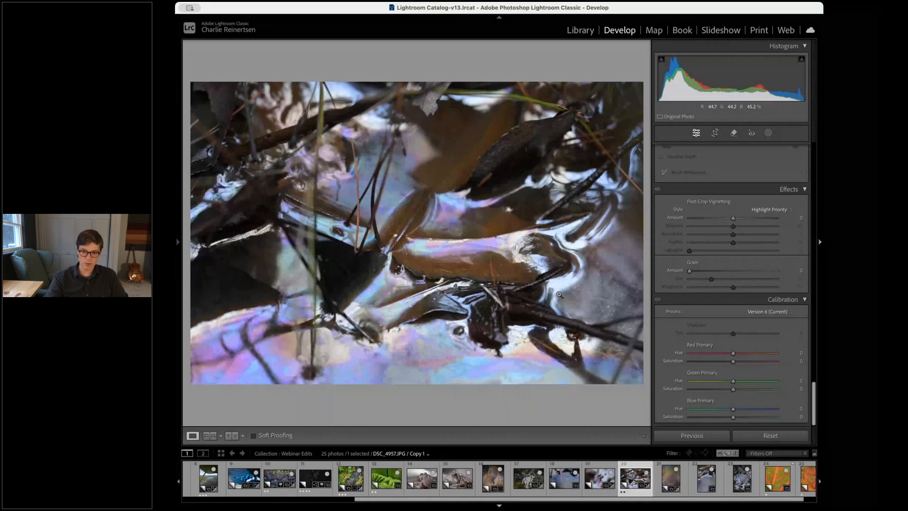
pyautogui.scroll(10, 739, 242)
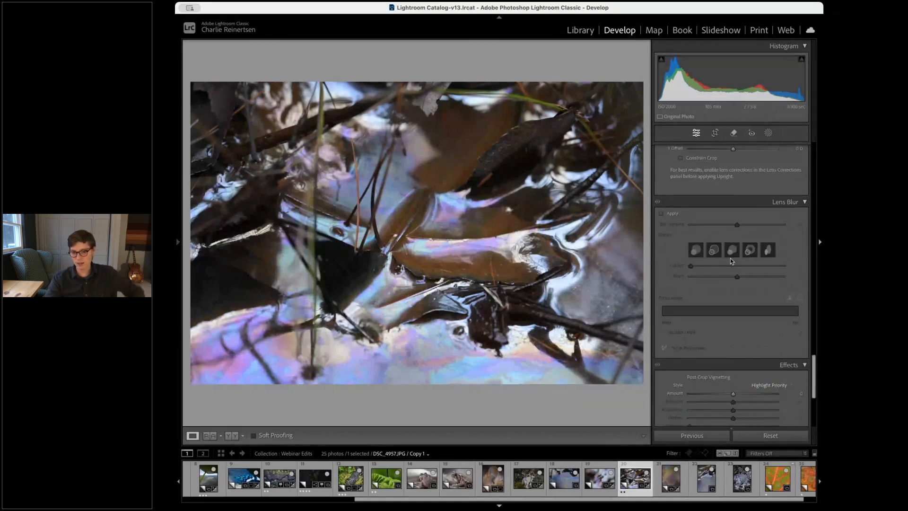
pyautogui.scroll(5, 731, 260)
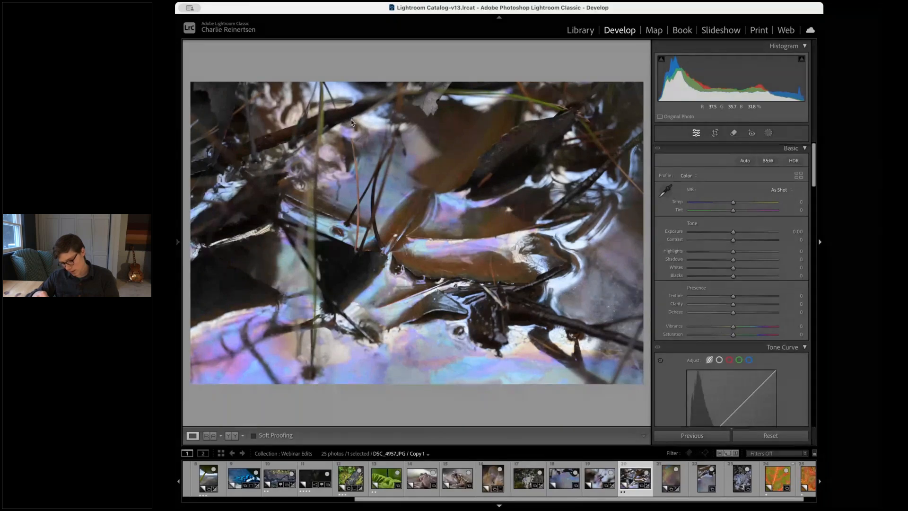
# Create a virtual copy of the oil-sheen photo and undo it
pyautogui.press('super+apostrophe')
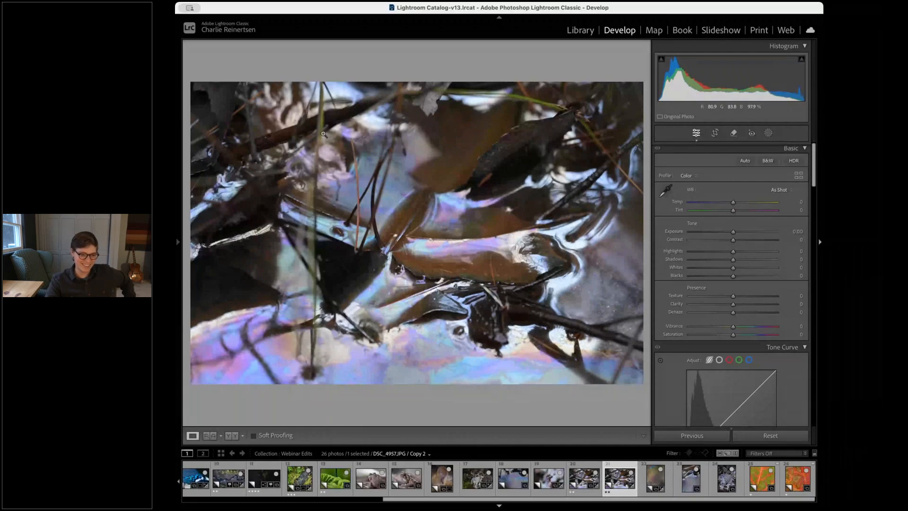
pyautogui.press('super+z')
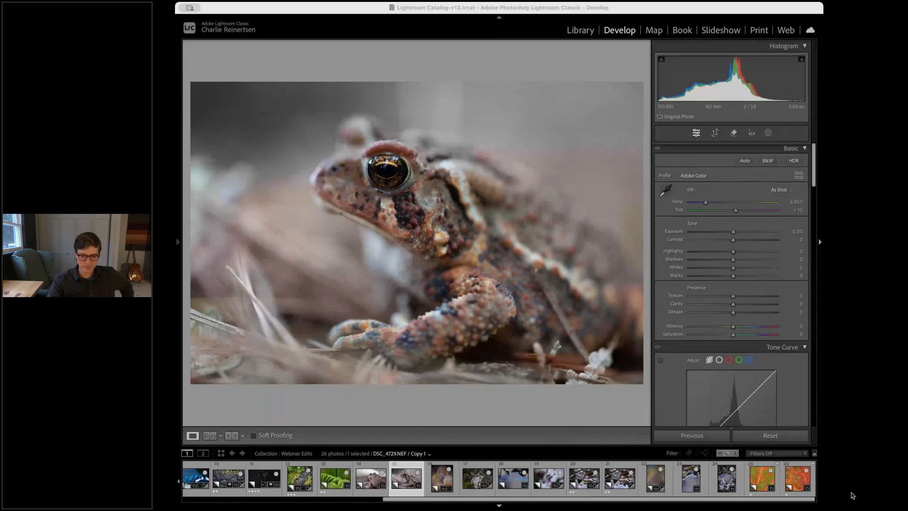
# Set the toad photo's Contrast to +37, Shadows +63, Whites +31 and Blacks -14
pyautogui.click(676, 339)
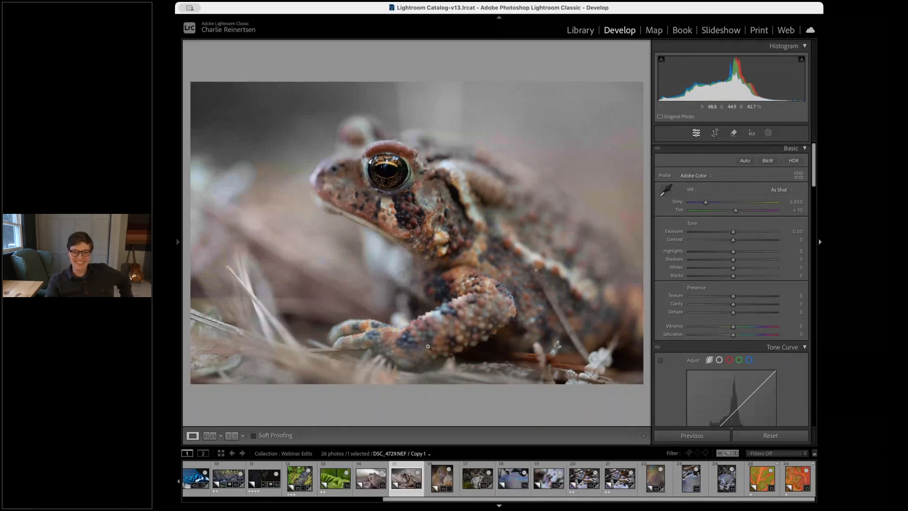
pyautogui.click(750, 240)
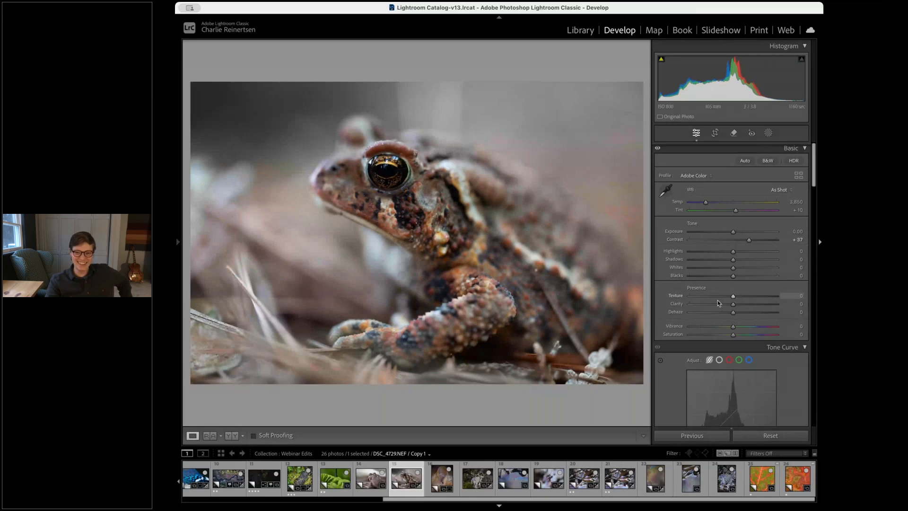
pyautogui.click(761, 260)
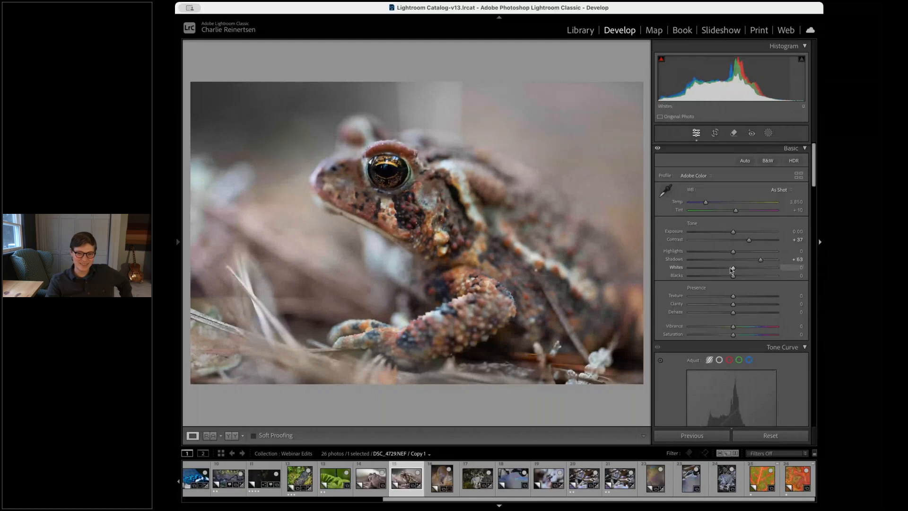
pyautogui.moveTo(732, 268)
pyautogui.mouseDown()
pyautogui.moveTo(746, 267)
pyautogui.moveTo(726, 279)
pyautogui.mouseUp()
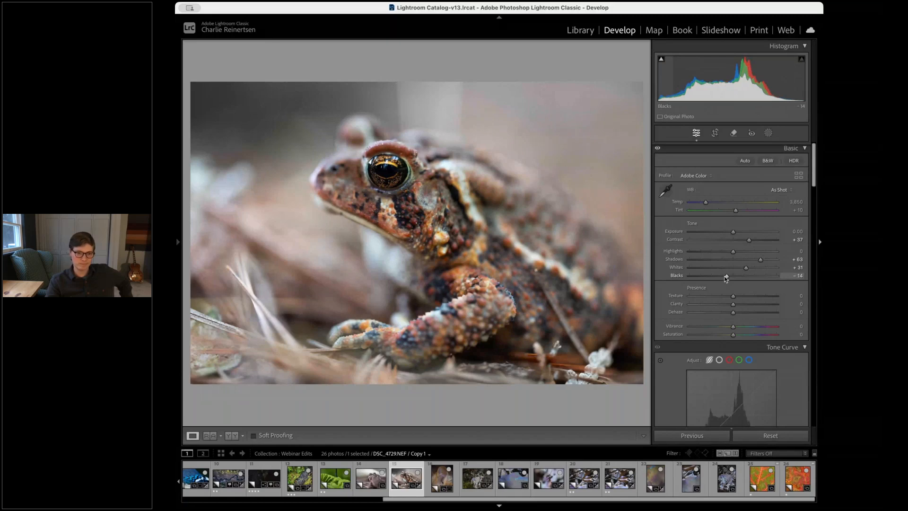
# Zoom into the toad's eye and try shifting and resetting the Yellow hue
pyautogui.scroll(-15, 725, 278)
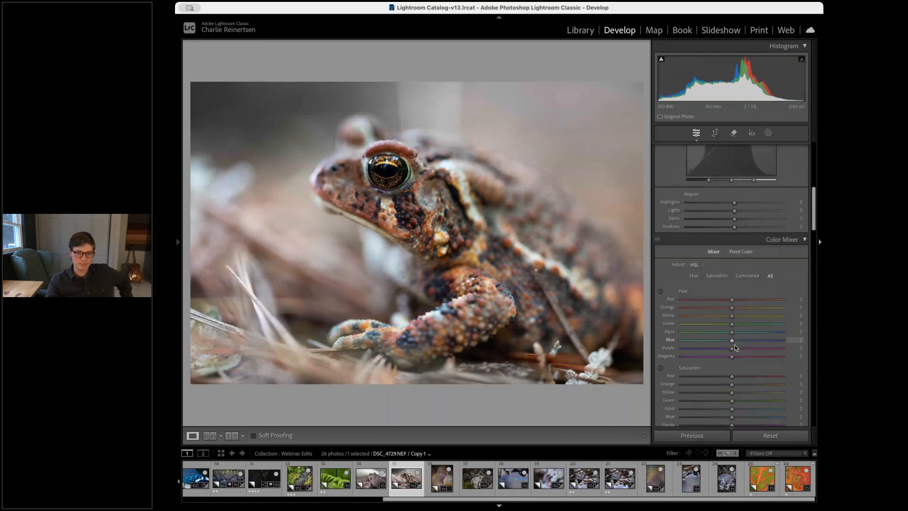
pyautogui.scroll(1, 733, 353)
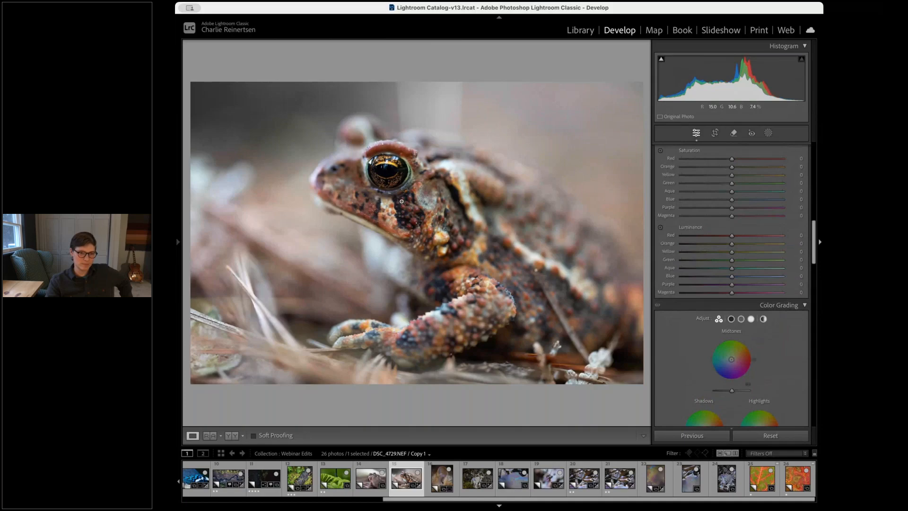
pyautogui.click(402, 201)
pyautogui.moveTo(402, 201); pyautogui.dragTo(422, 327)
pyautogui.scroll(1, 727, 247)
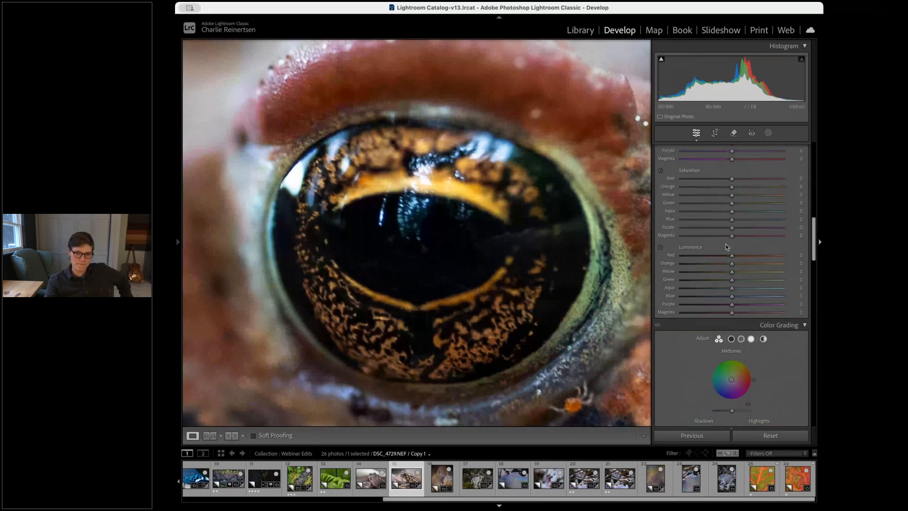
pyautogui.scroll(3, 727, 247)
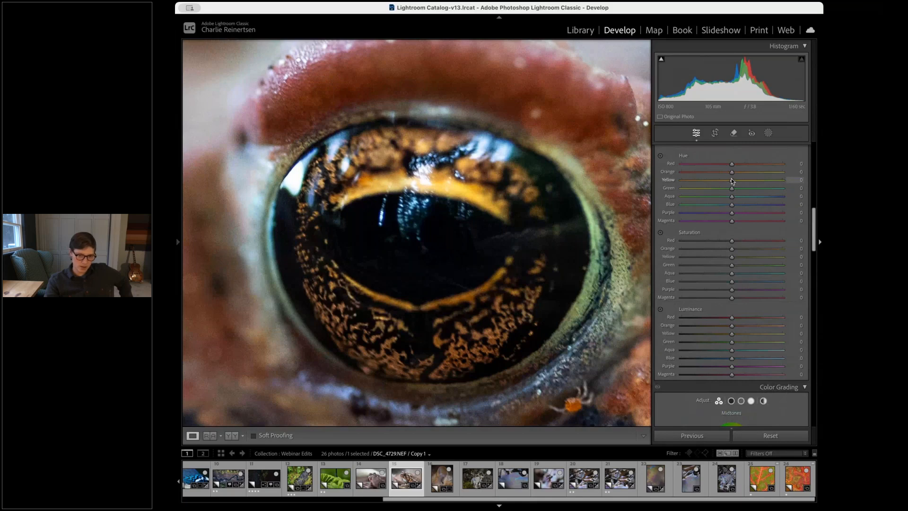
pyautogui.moveTo(732, 181)
pyautogui.mouseDown()
pyautogui.moveTo(743, 183)
pyautogui.moveTo(728, 182)
pyautogui.mouseUp()
pyautogui.doubleClick(728, 181)
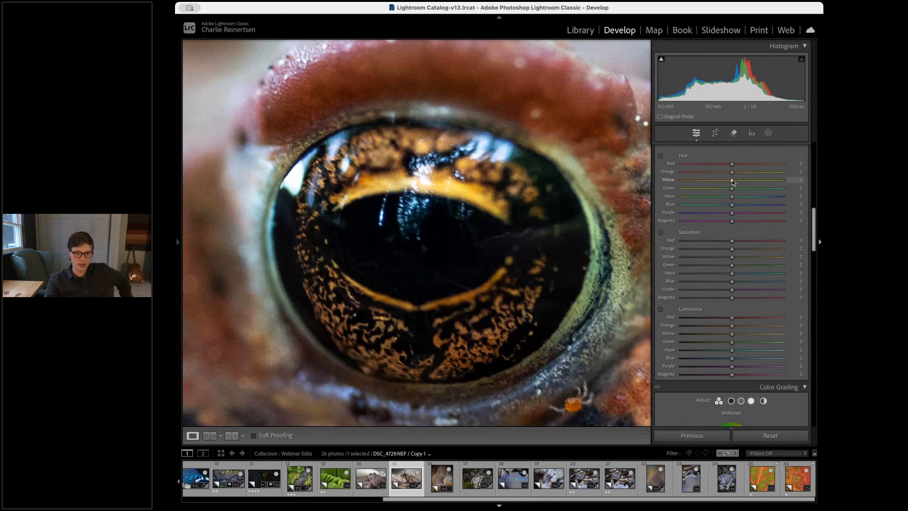
pyautogui.moveTo(731, 182)
pyautogui.mouseDown()
pyautogui.moveTo(683, 182)
pyautogui.moveTo(732, 182)
pyautogui.mouseUp()
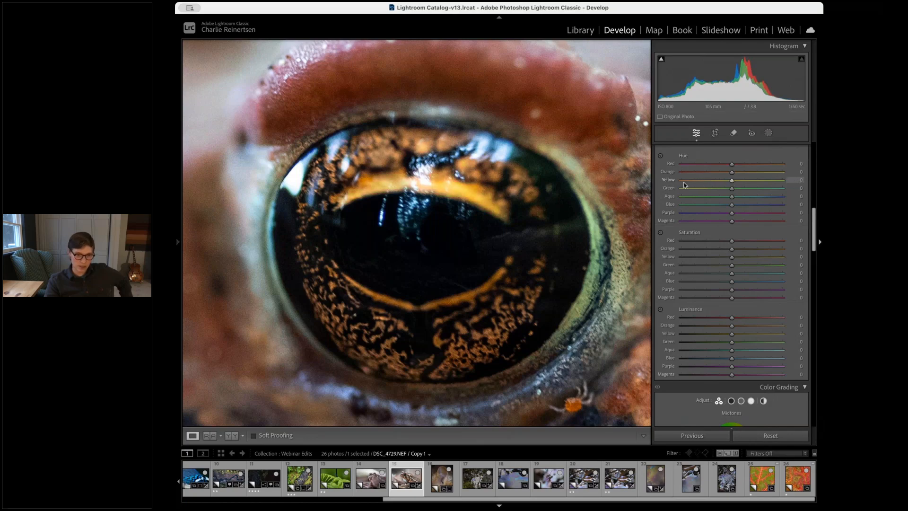
# Try shifting the iris hues with the targeted Hue adjustment to Orange +58 and Yellow +64, and reset them
pyautogui.click(661, 156)
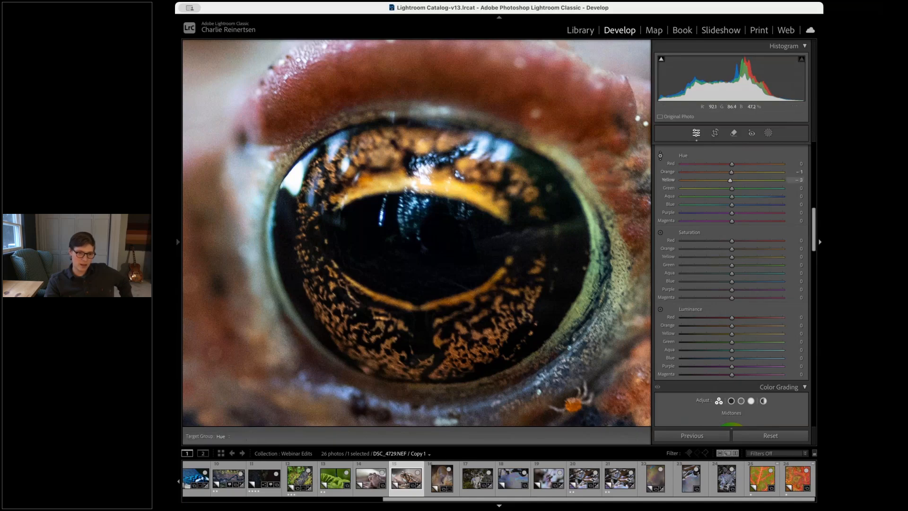
pyautogui.moveTo(447, 187); pyautogui.dragTo(447, 157)
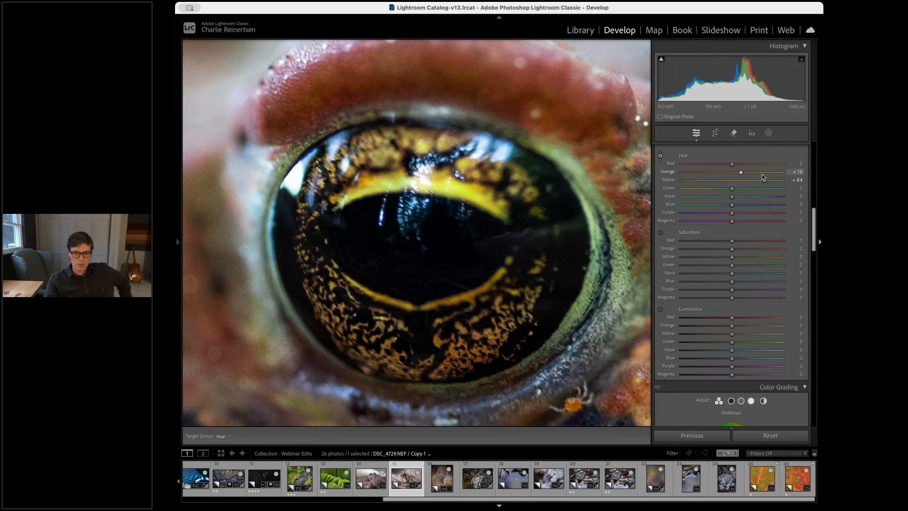
pyautogui.moveTo(765, 182); pyautogui.dragTo(731, 173)
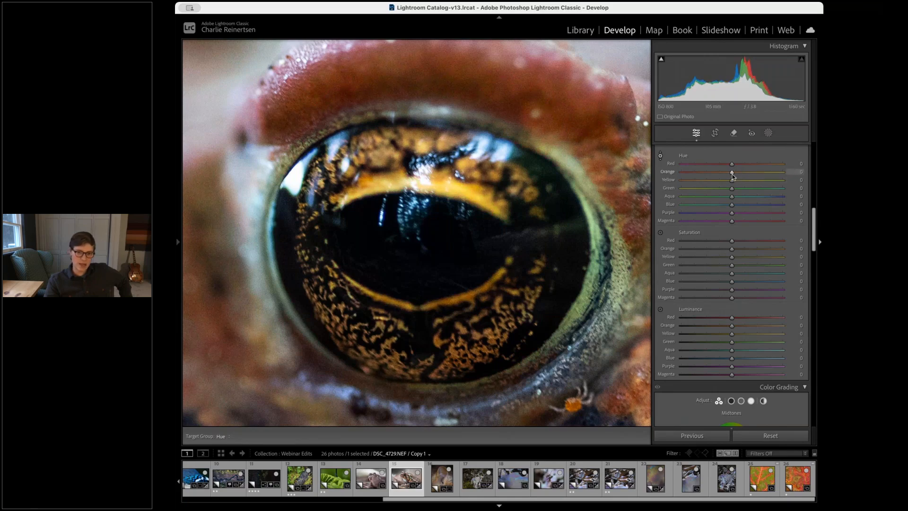
# Try raising the Yellow luminance to +36 and reset it along with Yellow saturation
pyautogui.moveTo(738, 257)
pyautogui.mouseDown()
pyautogui.moveTo(792, 257)
pyautogui.moveTo(653, 263)
pyautogui.moveTo(786, 257)
pyautogui.moveTo(739, 259)
pyautogui.mouseUp()
pyautogui.doubleClick(739, 259)
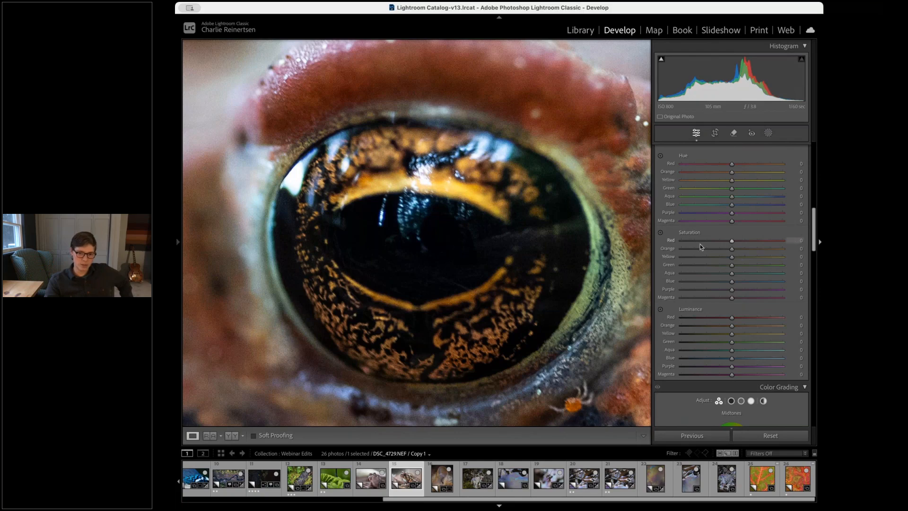
pyautogui.scroll(-2, 743, 284)
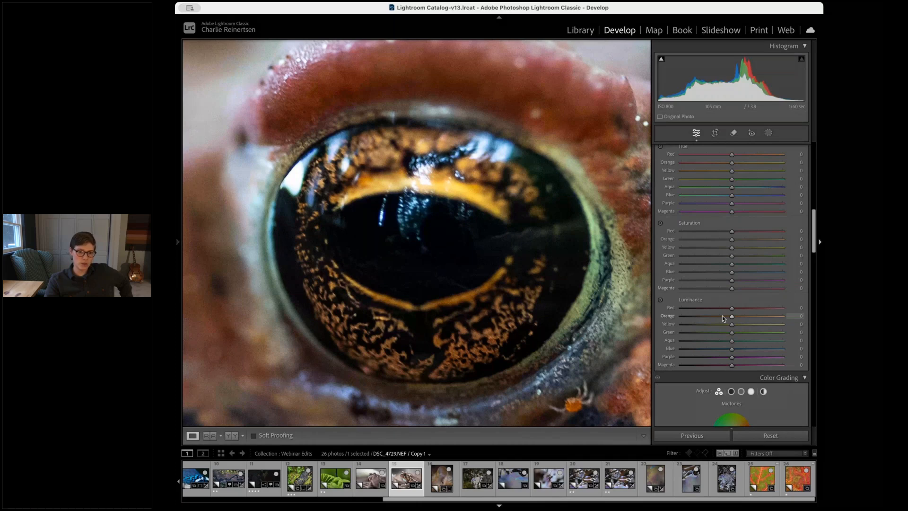
pyautogui.moveTo(732, 324); pyautogui.dragTo(751, 326)
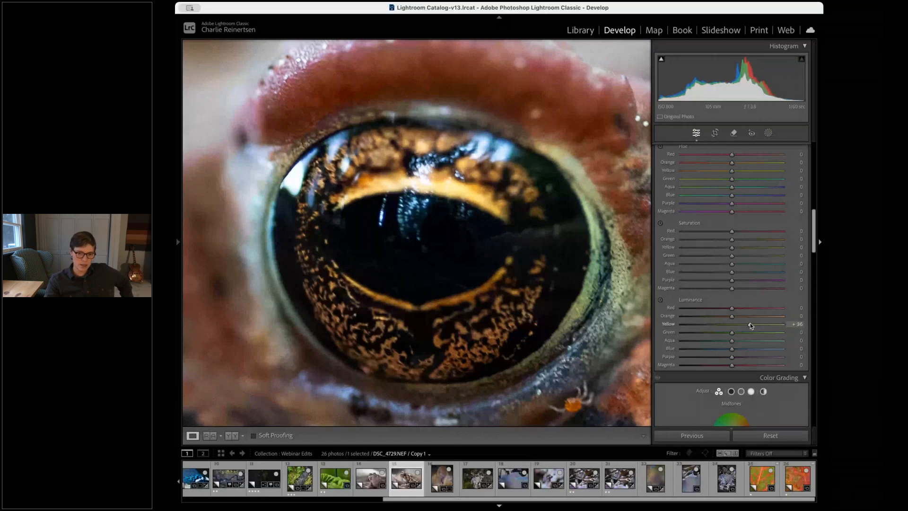
pyautogui.doubleClick(750, 324)
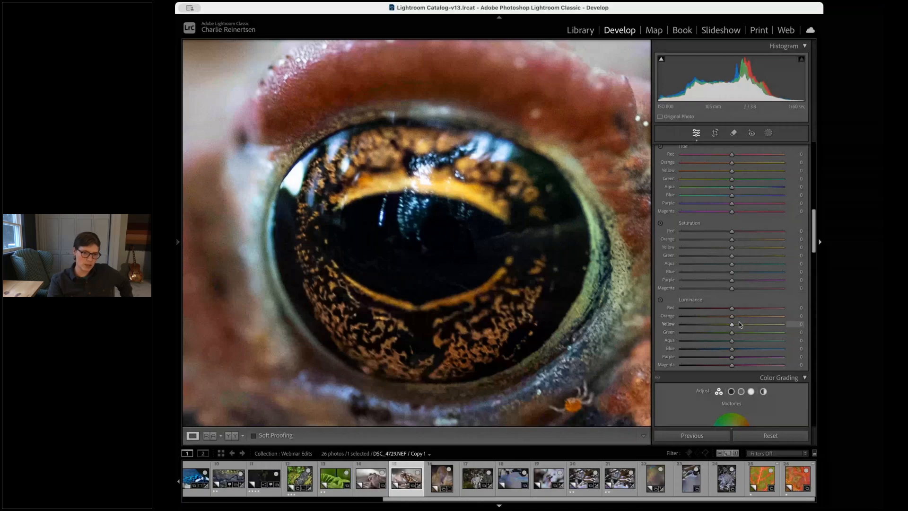
# Magnify the iris and sweep Yellow luminance between -100 and +100 before returning it to 0
pyautogui.click(472, 196)
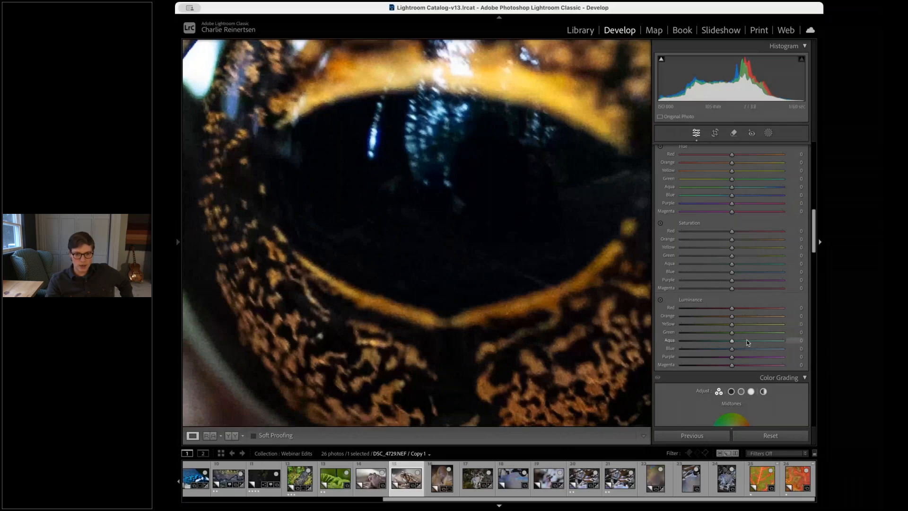
pyautogui.moveTo(732, 325); pyautogui.dragTo(668, 326)
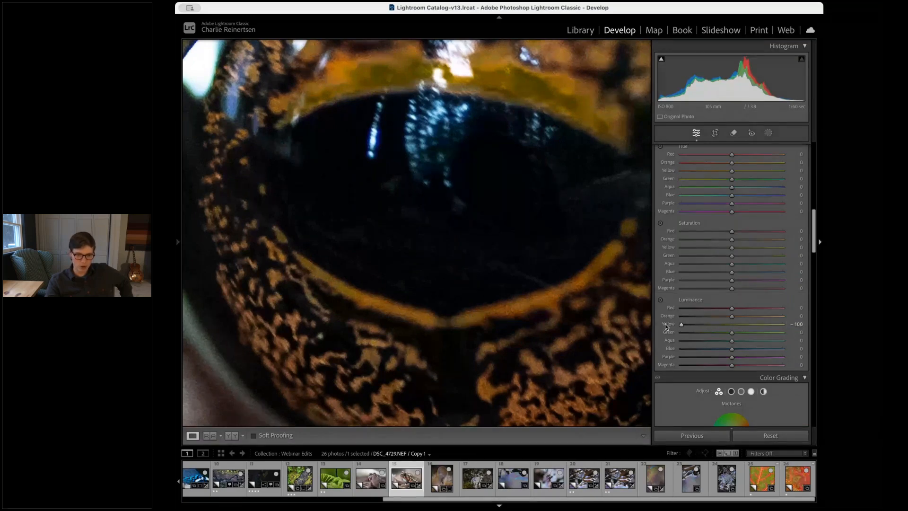
pyautogui.moveTo(538, 120); pyautogui.dragTo(515, 184)
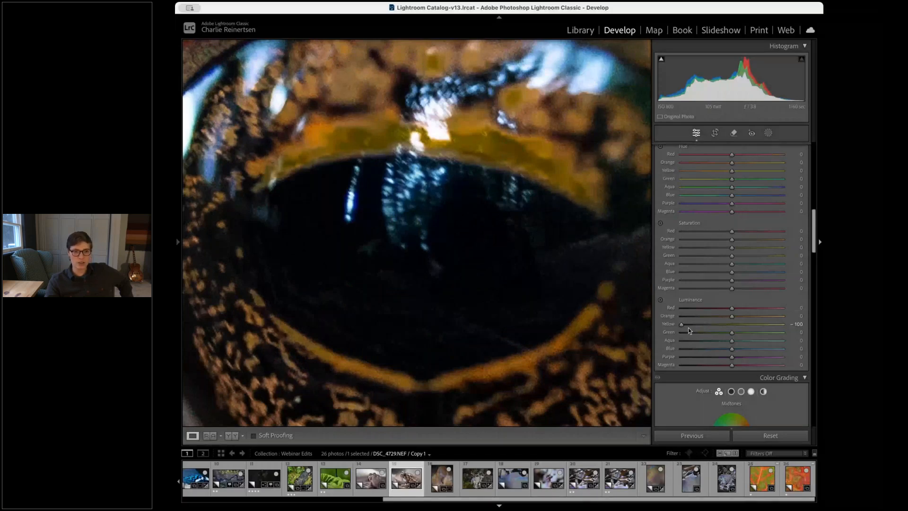
pyautogui.moveTo(683, 325); pyautogui.dragTo(787, 325)
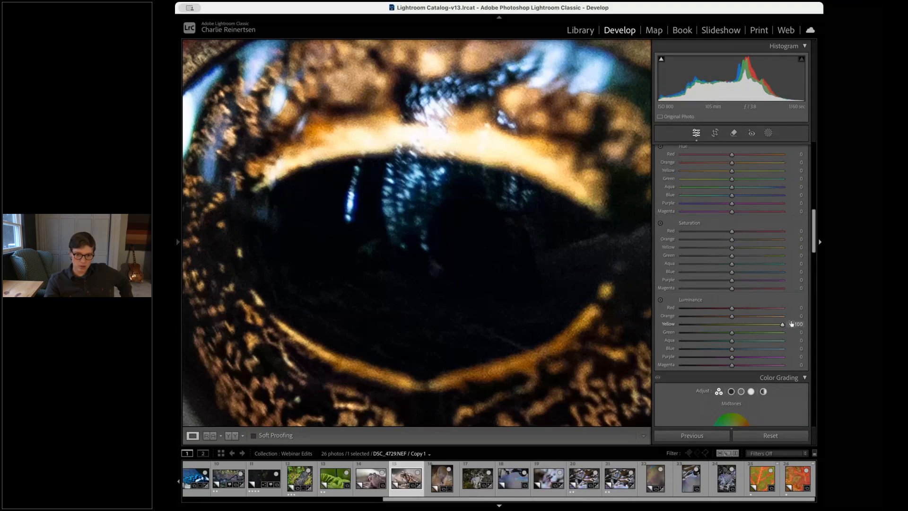
pyautogui.moveTo(791, 324); pyautogui.dragTo(732, 325)
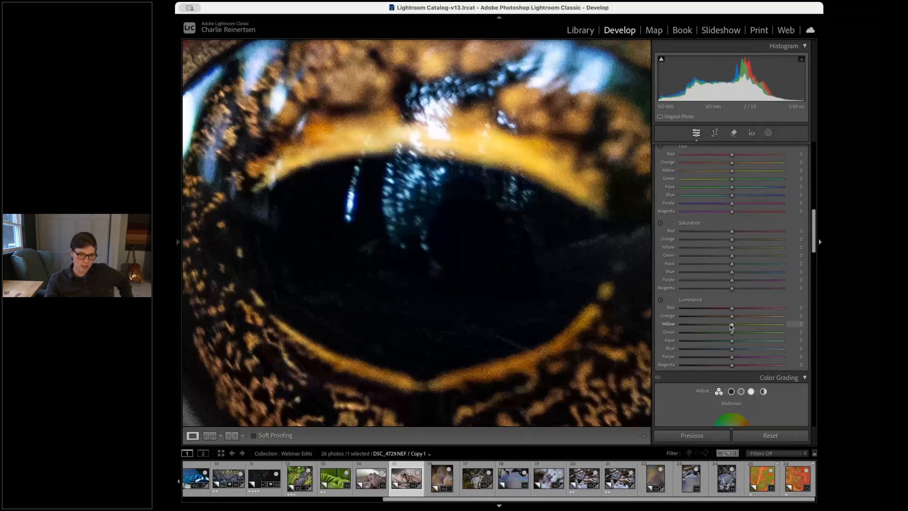
pyautogui.click(561, 263)
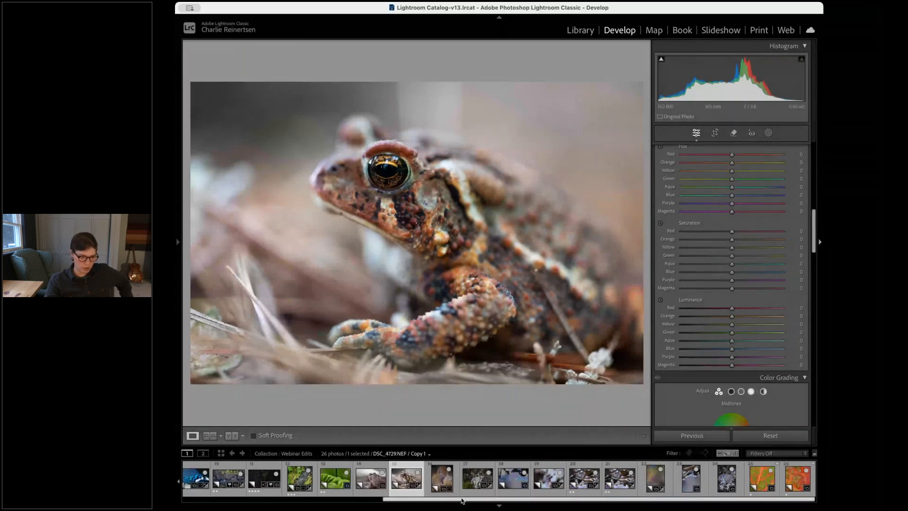
# Open the vertical aerial photo of lakes seen beneath the plane's yellow wing
pyautogui.moveTo(462, 500); pyautogui.dragTo(262, 500)
pyautogui.click(414, 481)
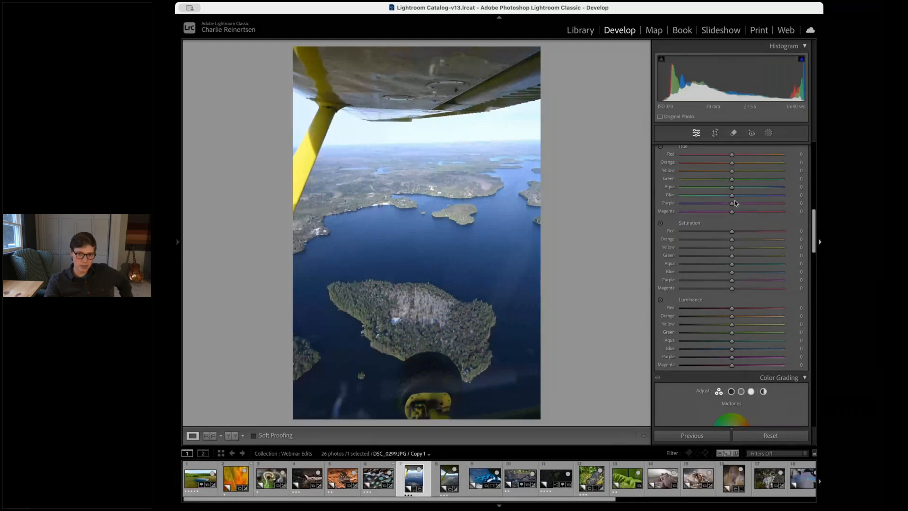
# Shift the Blue hue to +5, Blue saturation to +6 and Blue luminance to -17 in the HSL mixer
pyautogui.moveTo(731, 196); pyautogui.dragTo(735, 196)
pyautogui.moveTo(732, 272); pyautogui.dragTo(735, 272)
pyautogui.moveTo(732, 350)
pyautogui.mouseDown()
pyautogui.moveTo(701, 350)
pyautogui.moveTo(787, 357)
pyautogui.moveTo(699, 351)
pyautogui.moveTo(765, 350)
pyautogui.moveTo(730, 352)
pyautogui.mouseUp()
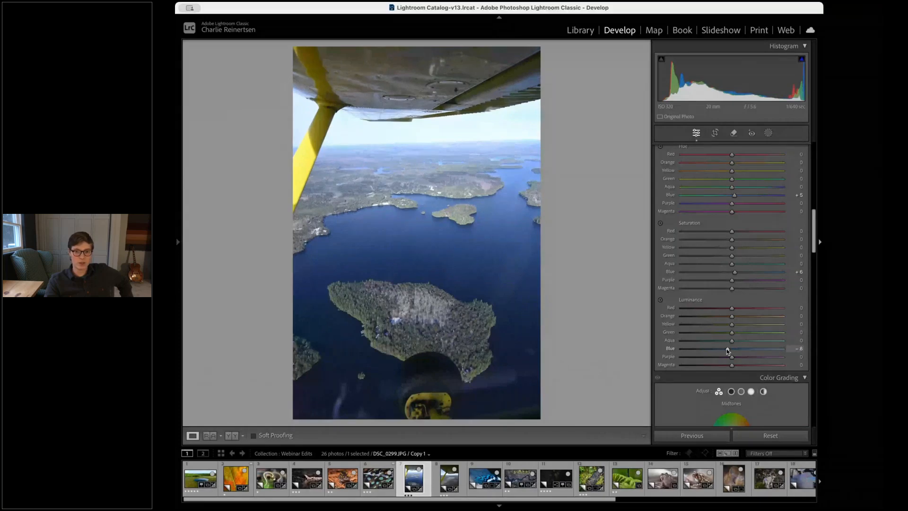
pyautogui.moveTo(726, 348); pyautogui.dragTo(723, 348)
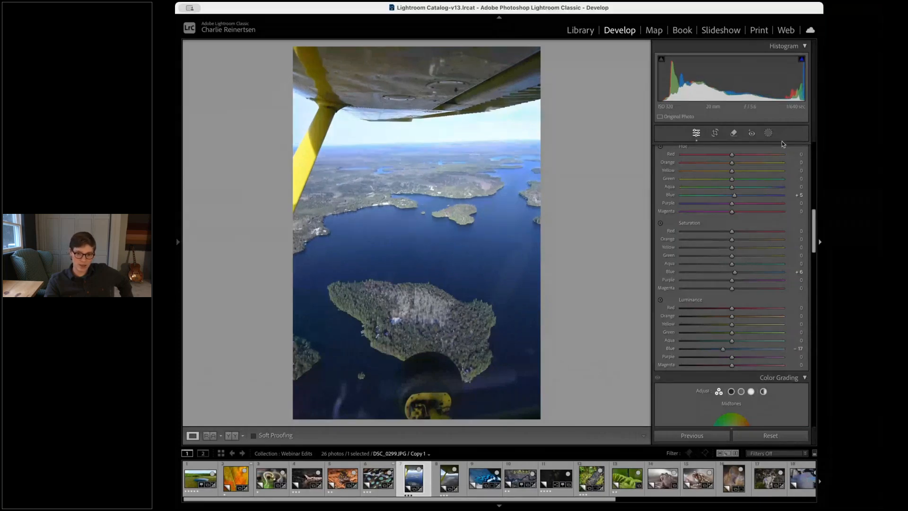
# Add a Sky mask and cool its temperature while slightly raising its saturation
pyautogui.click(768, 133)
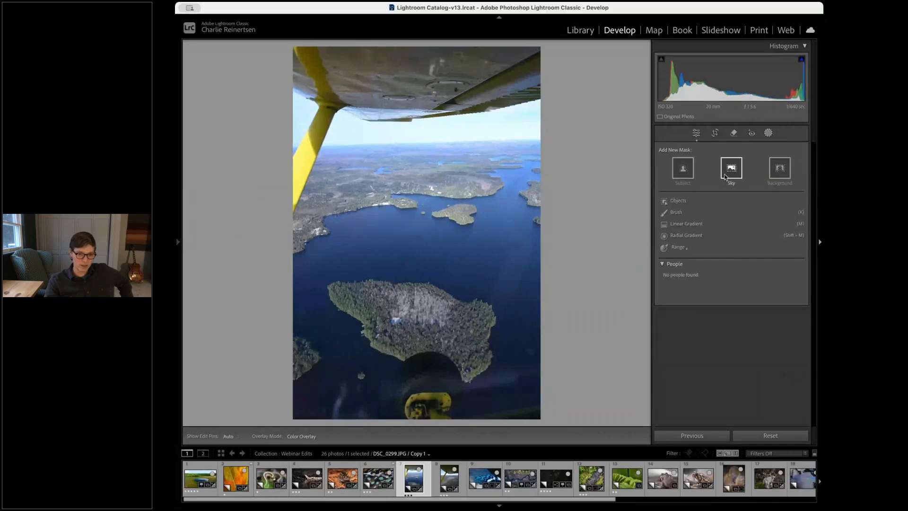
pyautogui.click(731, 169)
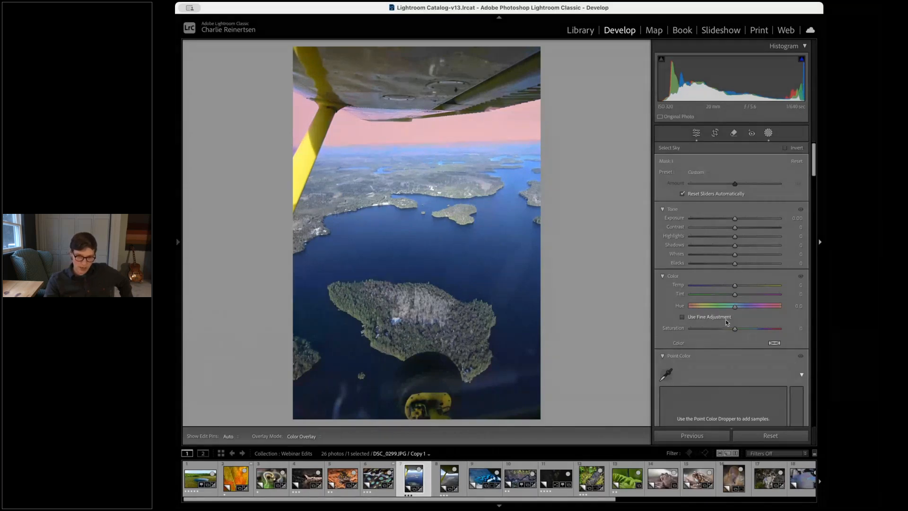
pyautogui.scroll(-5, 776, 355)
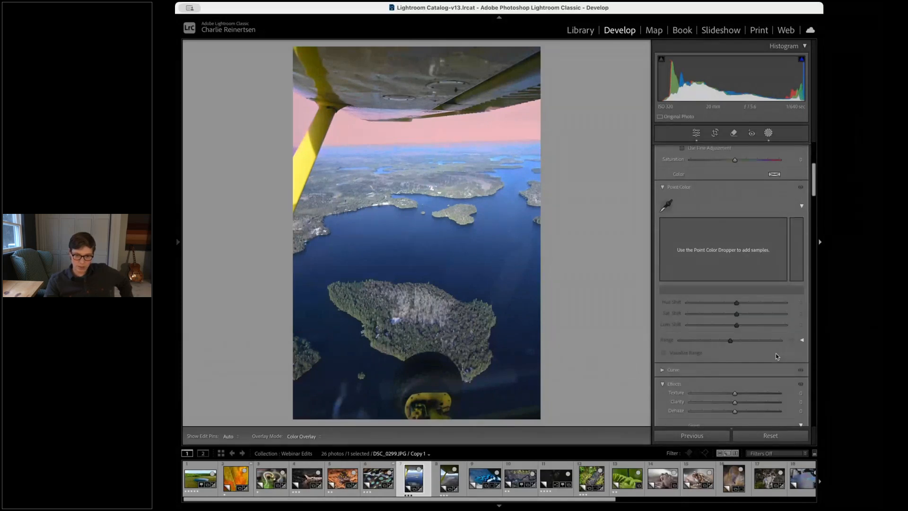
pyautogui.scroll(-7, 775, 355)
pyautogui.scroll(-1, 775, 354)
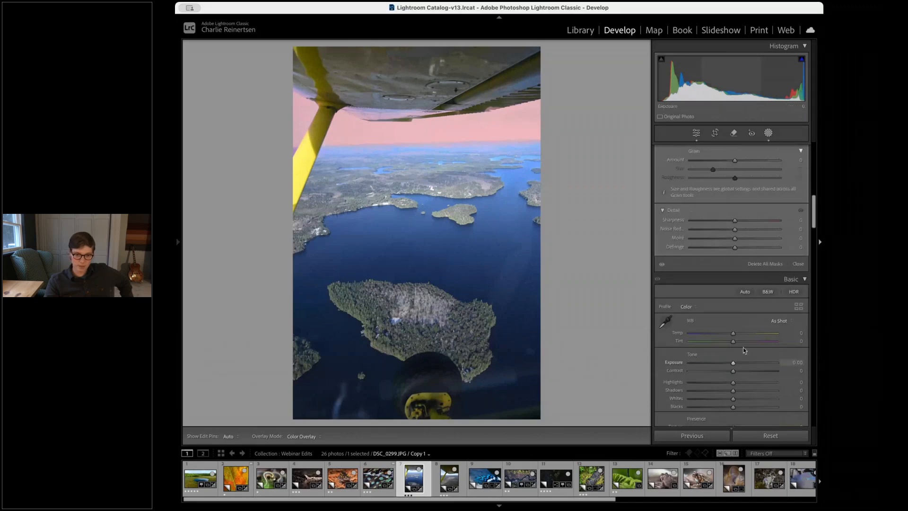
pyautogui.scroll(3, 742, 350)
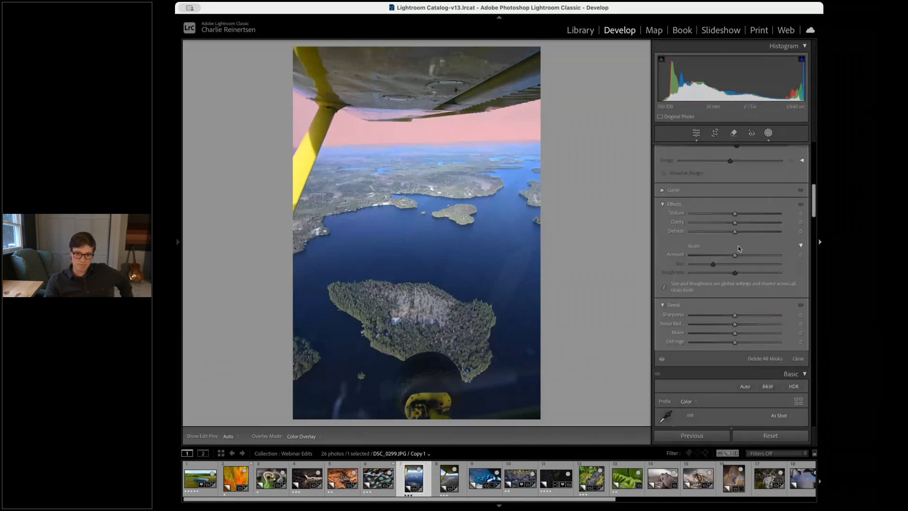
pyautogui.scroll(8, 738, 248)
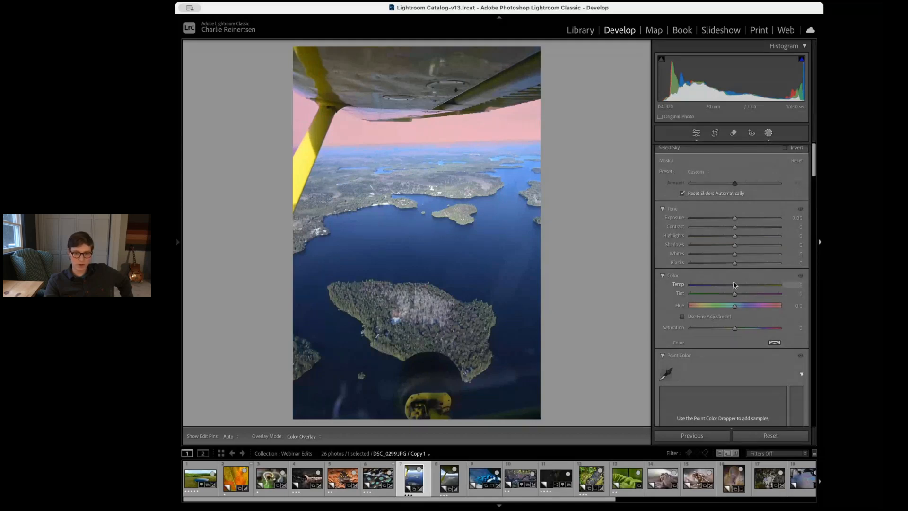
pyautogui.moveTo(735, 285); pyautogui.dragTo(712, 285)
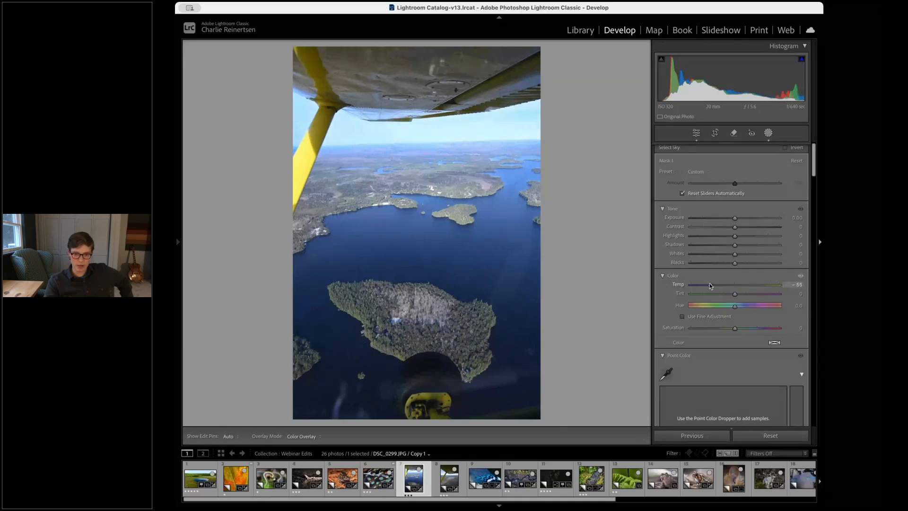
pyautogui.moveTo(710, 285); pyautogui.dragTo(726, 285)
pyautogui.moveTo(734, 328); pyautogui.dragTo(740, 327)
pyautogui.hotkey('shift', 'w')
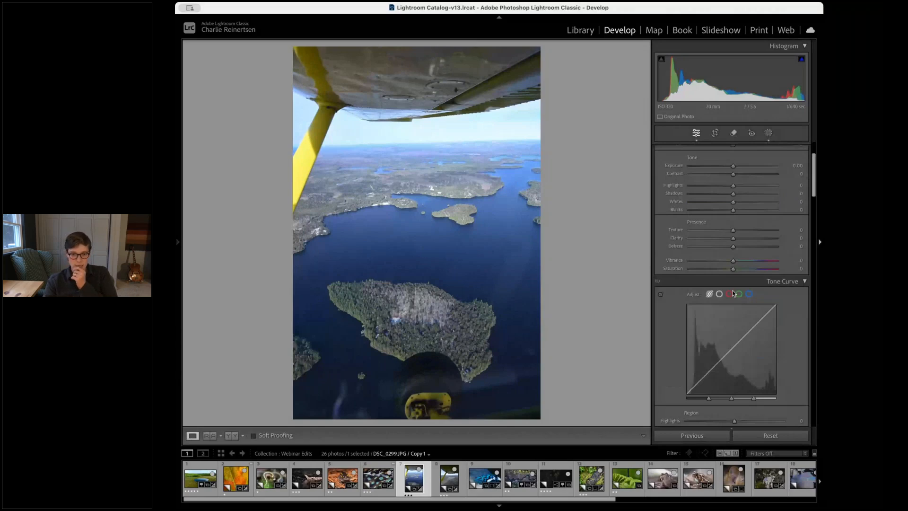
# Sweep the Blue luminance down to -100 and back, then reset it to 0
pyautogui.scroll(-6, 733, 293)
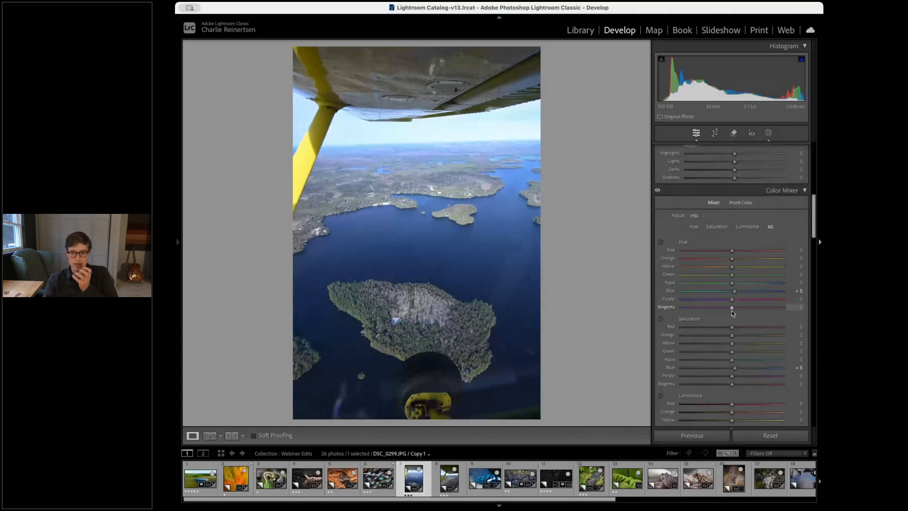
pyautogui.scroll(-2, 742, 359)
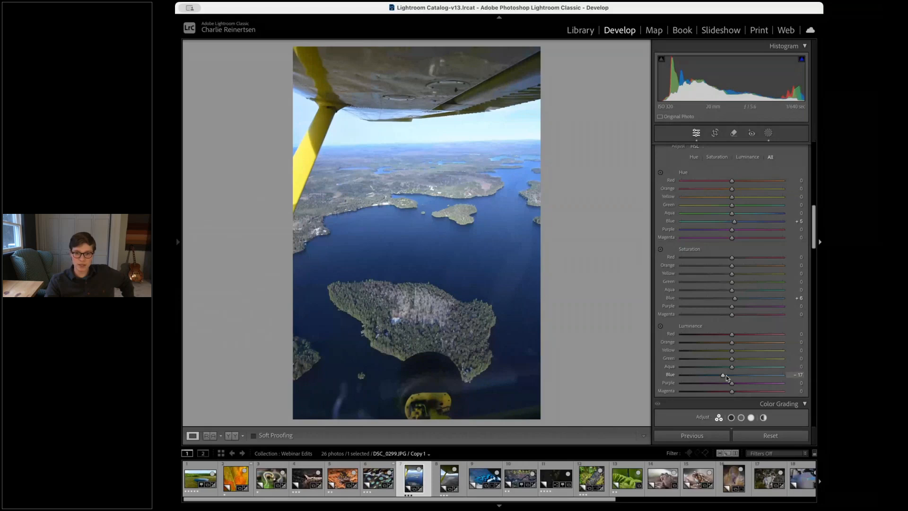
pyautogui.moveTo(726, 376); pyautogui.dragTo(679, 371)
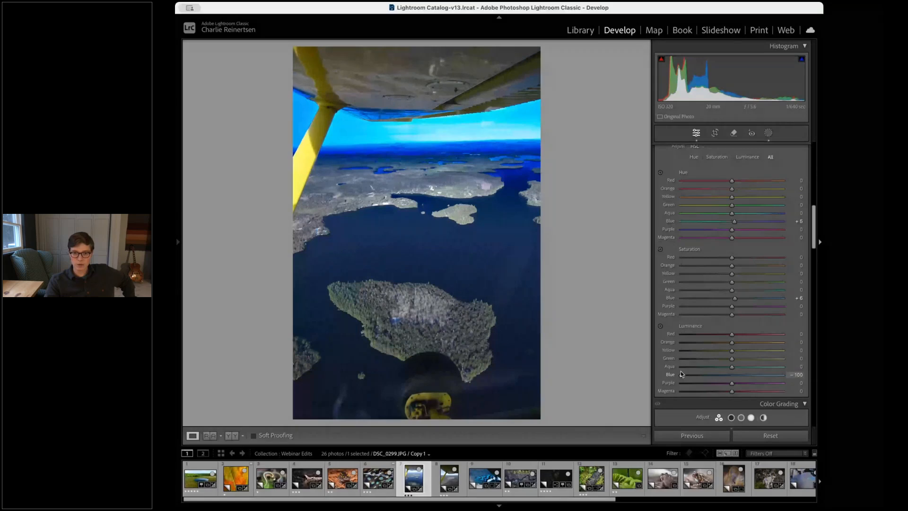
pyautogui.moveTo(680, 371); pyautogui.dragTo(723, 377)
pyautogui.doubleClick(722, 375)
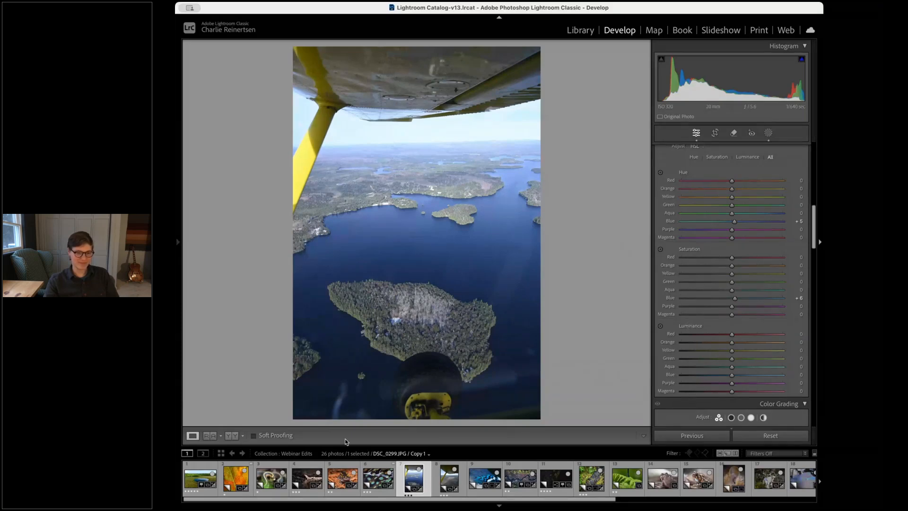
# Open the aerial pond landscape photo and inspect the distant mountain ridge up close
pyautogui.click(342, 477)
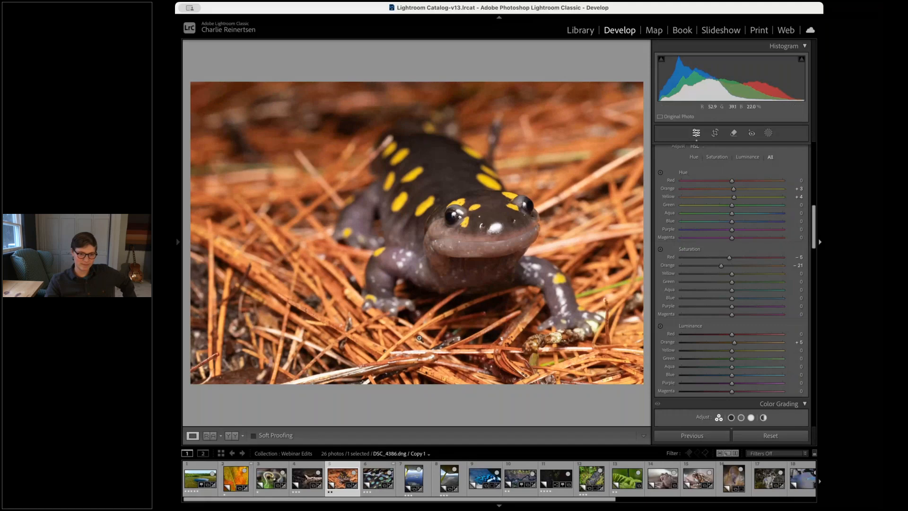
pyautogui.click(202, 476)
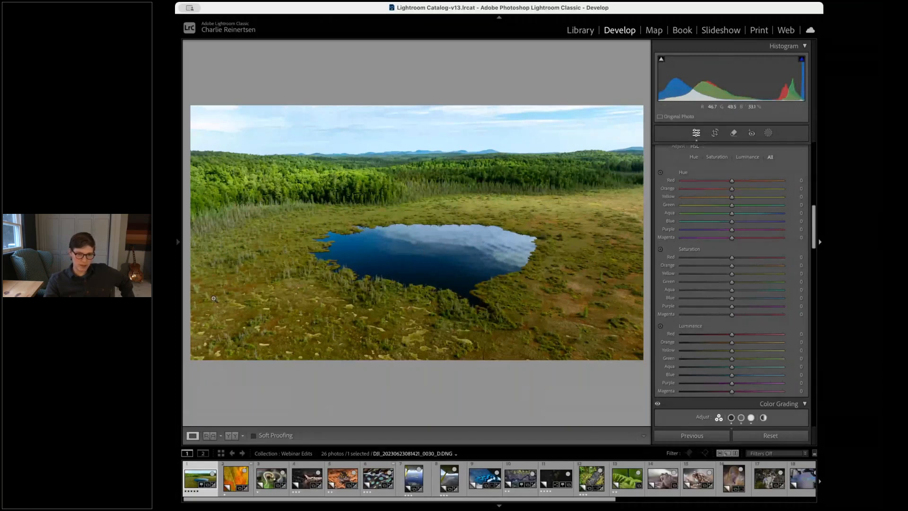
pyautogui.click(428, 176)
pyautogui.moveTo(438, 347); pyautogui.dragTo(463, 257)
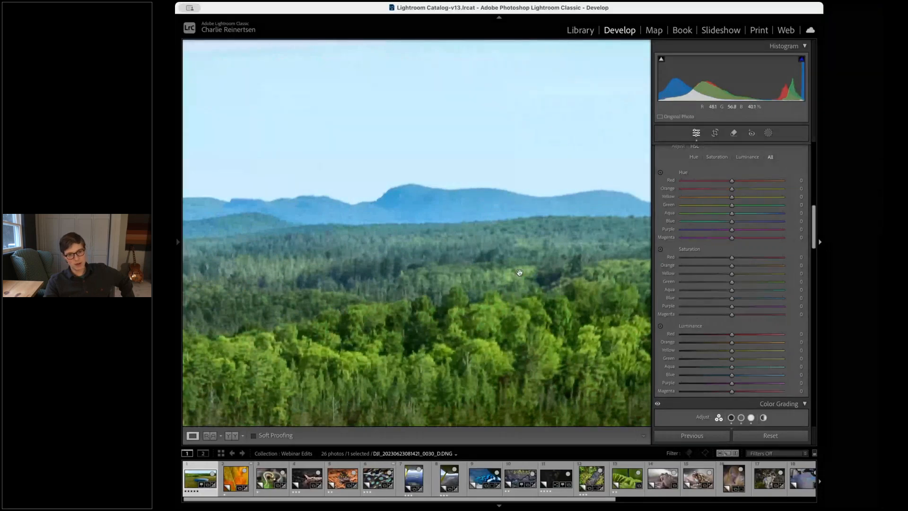
pyautogui.moveTo(519, 272); pyautogui.dragTo(501, 211)
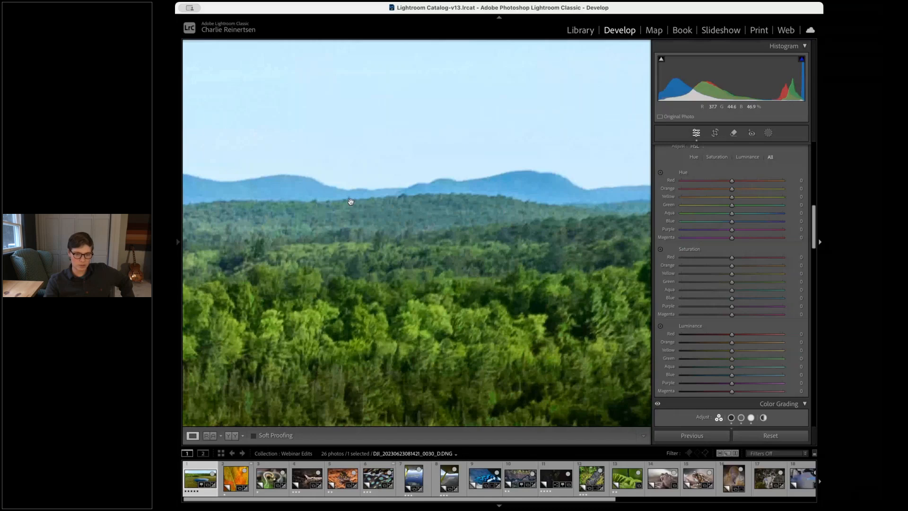
pyautogui.click(534, 258)
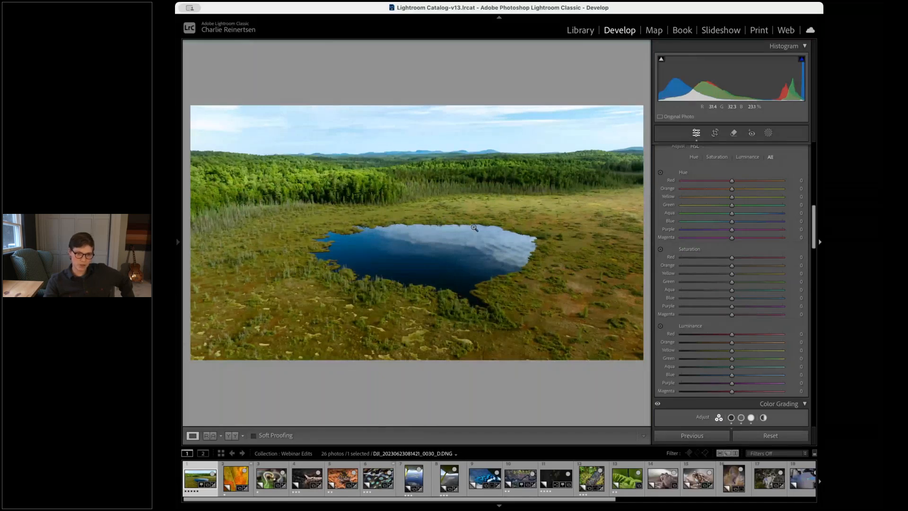
pyautogui.click(466, 143)
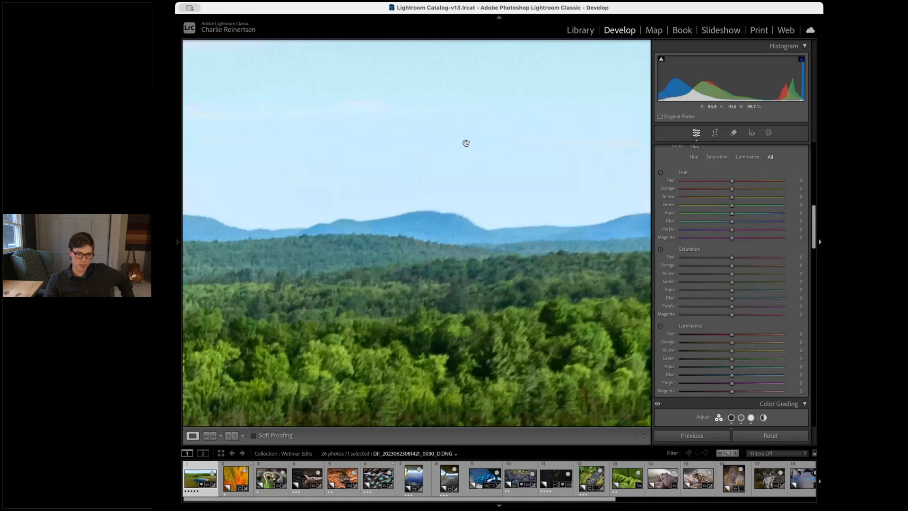
pyautogui.moveTo(264, 267); pyautogui.dragTo(616, 247)
pyautogui.moveTo(348, 229); pyautogui.dragTo(572, 241)
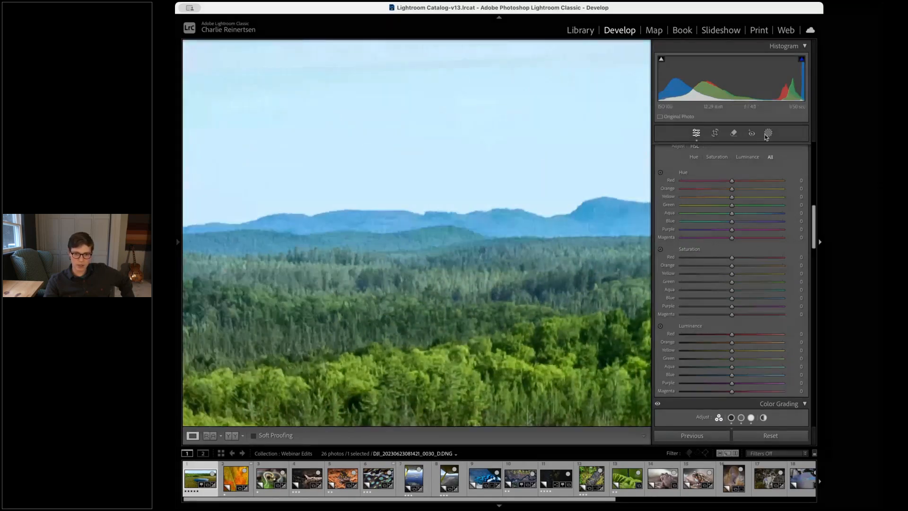
# Create a Brush mask at size 8 and paint along the distant mountain ridge
pyautogui.click(767, 133)
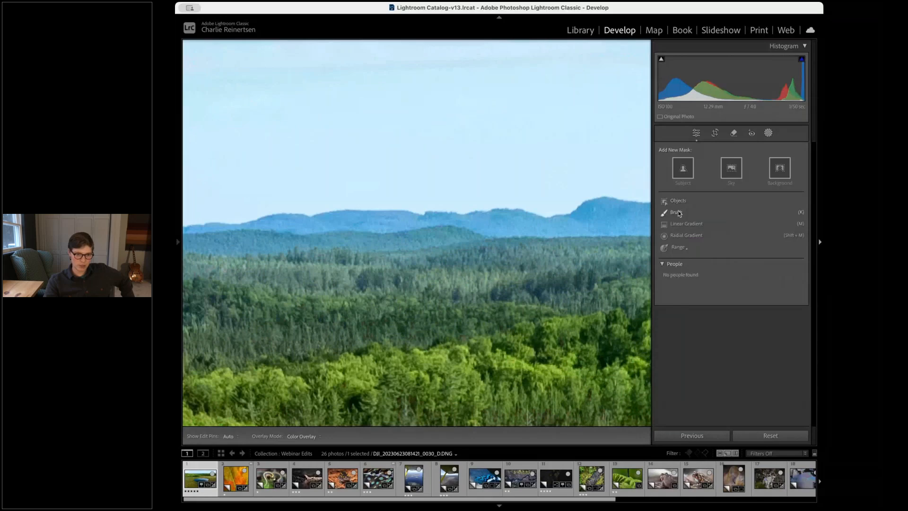
pyautogui.click(680, 208)
pyautogui.press('[')
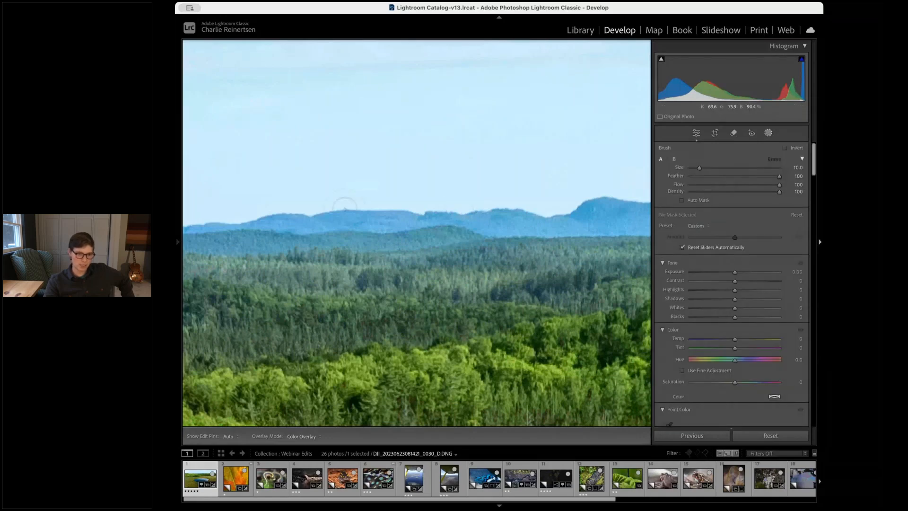
pyautogui.press('[')
pyautogui.moveTo(194, 223)
pyautogui.mouseDown()
pyautogui.moveTo(636, 207)
pyautogui.moveTo(610, 225)
pyautogui.mouseUp()
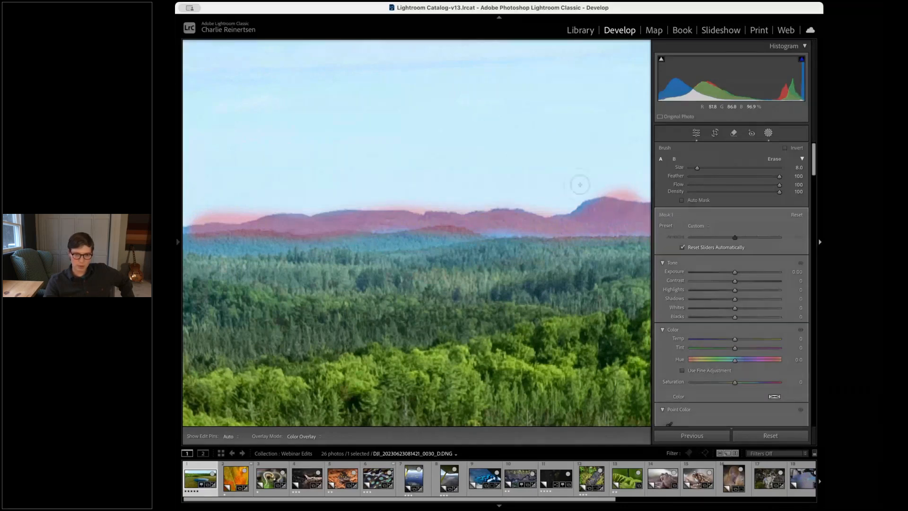
# Enlarge the brush to size 14 and extend the mask over the rest of the ridge
pyautogui.scroll(-4, 571, 178)
pyautogui.scroll(3, 569, 176)
pyautogui.scroll(3, 565, 146)
pyautogui.scroll(1, 566, 146)
pyautogui.moveTo(779, 176)
pyautogui.mouseDown()
pyautogui.moveTo(700, 175)
pyautogui.moveTo(804, 182)
pyautogui.mouseUp()
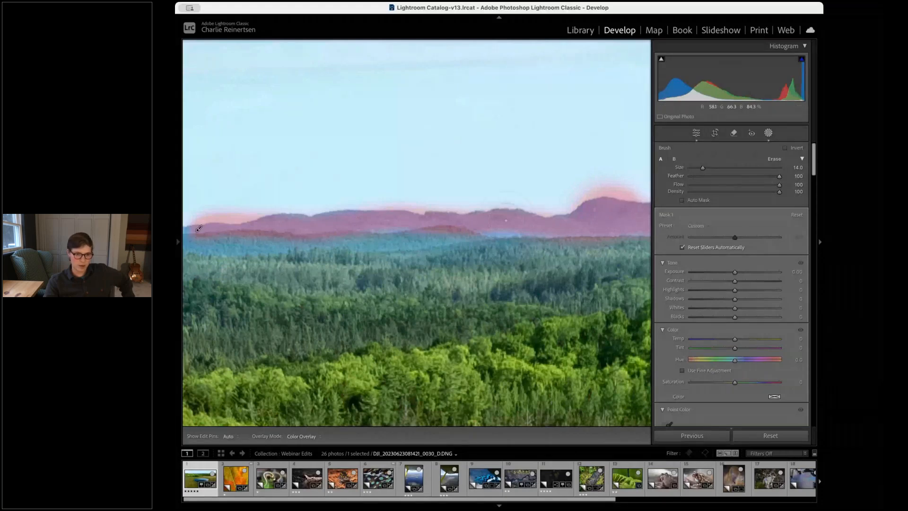
pyautogui.moveTo(506, 220); pyautogui.dragTo(582, 217)
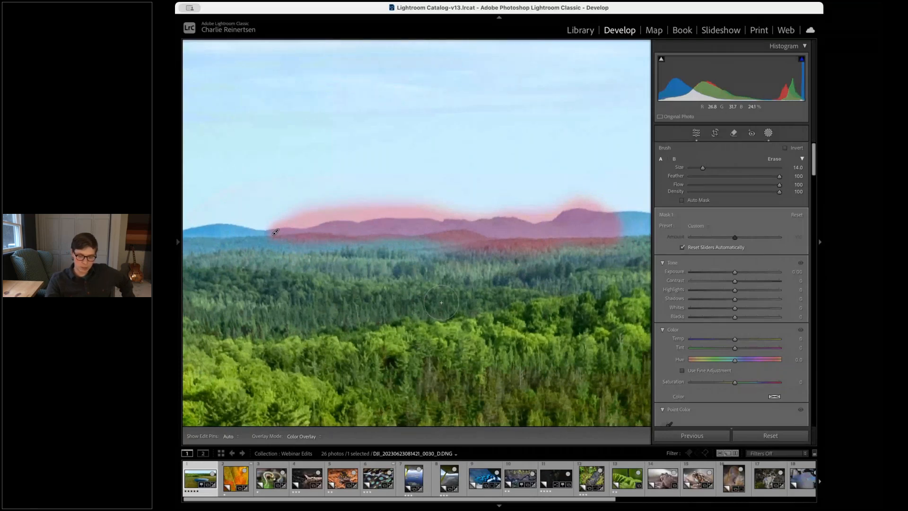
# Paint the ridge's far left end with a size 4 brush to complete the mask
pyautogui.press('z')
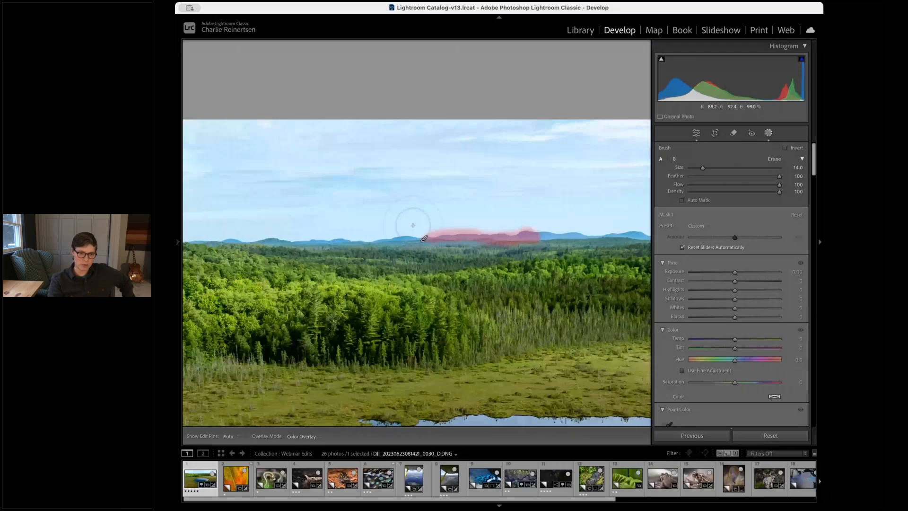
pyautogui.press('z')
pyautogui.press('super+minus')
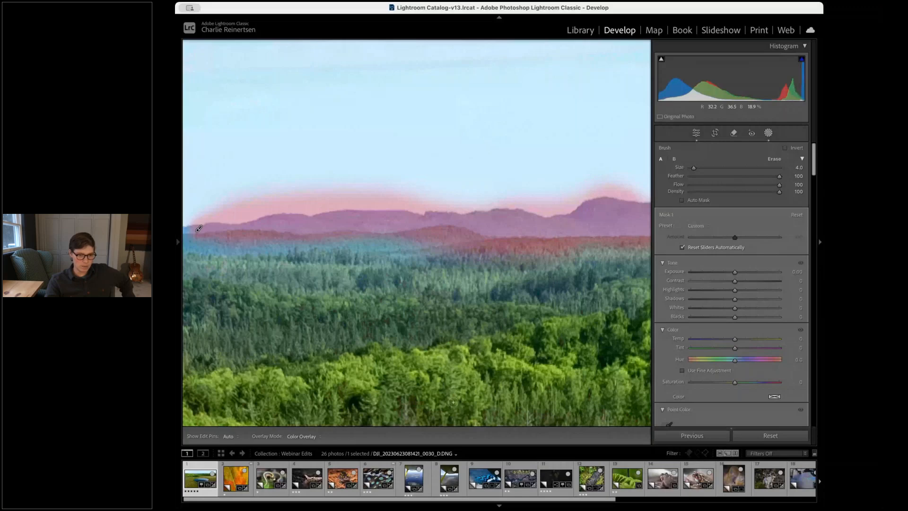
pyautogui.press('h')
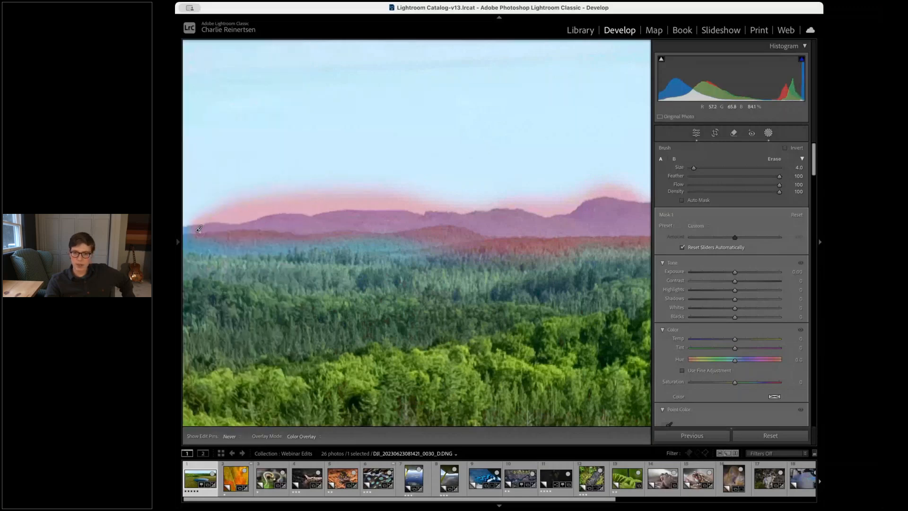
pyautogui.moveTo(196, 231); pyautogui.dragTo(183, 233)
pyautogui.press('h')
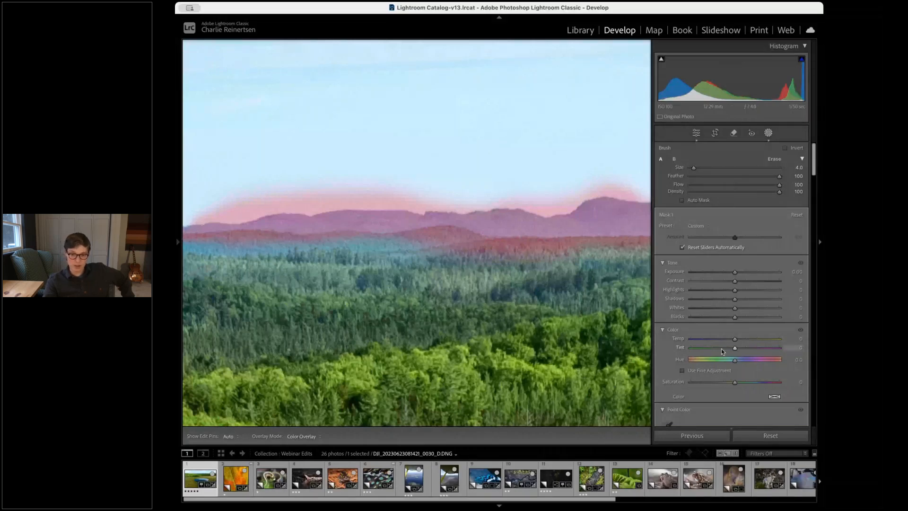
# Warm the mountain mask's temperature to 18 and close the masking panel
pyautogui.moveTo(735, 340)
pyautogui.mouseDown()
pyautogui.moveTo(709, 339)
pyautogui.moveTo(740, 339)
pyautogui.mouseUp()
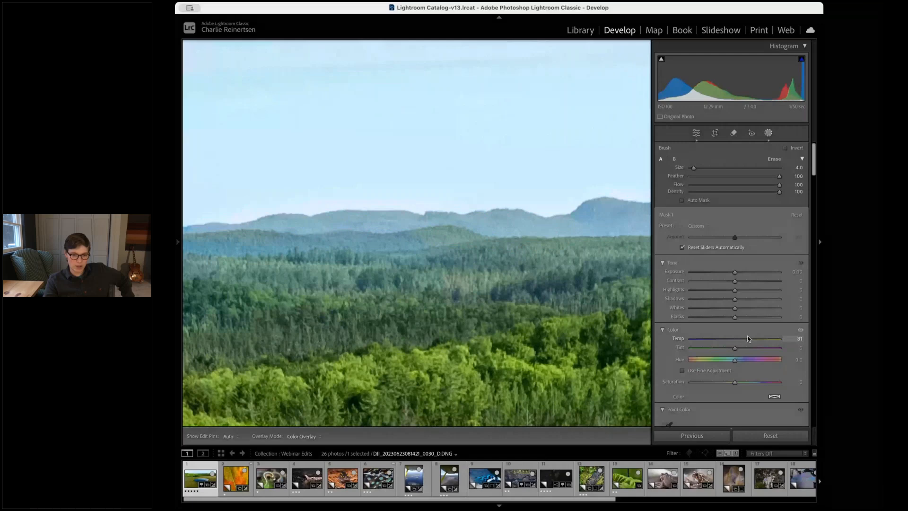
pyautogui.moveTo(747, 336)
pyautogui.mouseDown()
pyautogui.moveTo(756, 336)
pyautogui.moveTo(742, 339)
pyautogui.mouseUp()
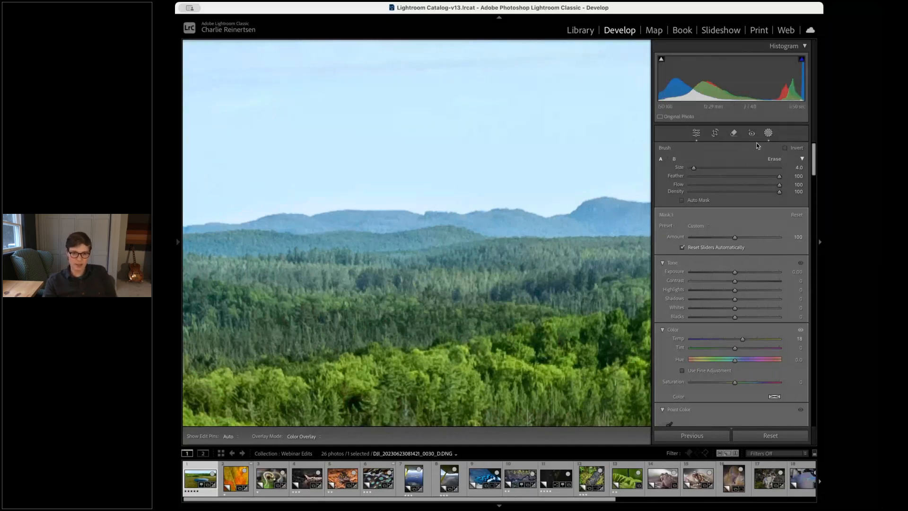
pyautogui.scroll(3, 401, 200)
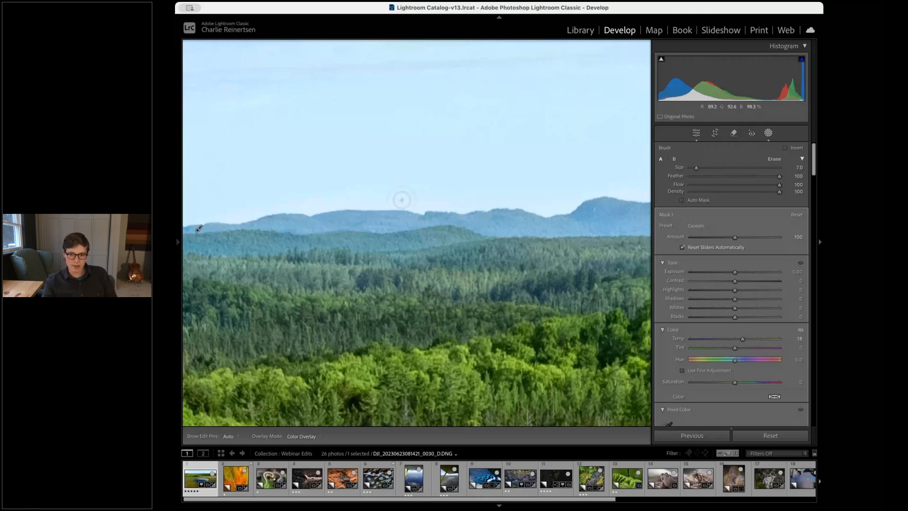
pyautogui.click(772, 134)
pyautogui.click(772, 134)
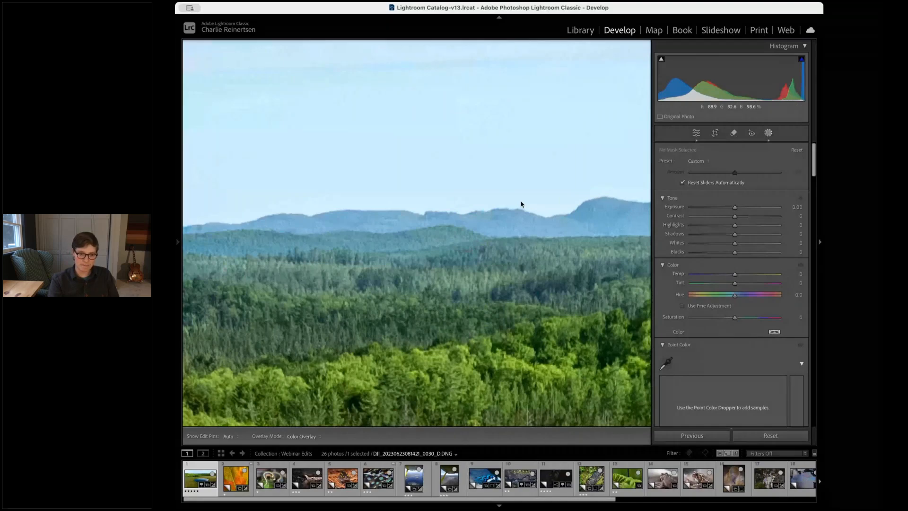
pyautogui.press('super+minus')
# Add a Select Sky mask to the aerial lake photo, then leave masking and return to the develop adjustments
pyautogui.press('super+minus')
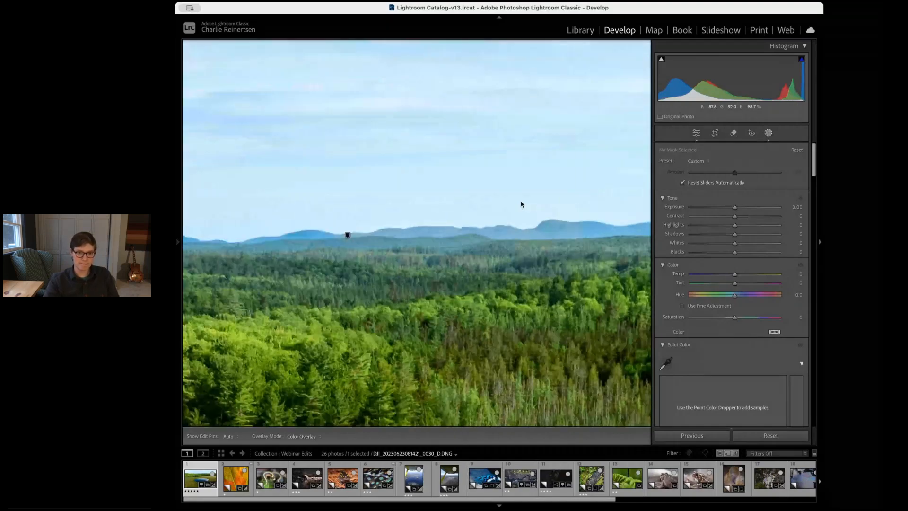
pyautogui.press('super+minus')
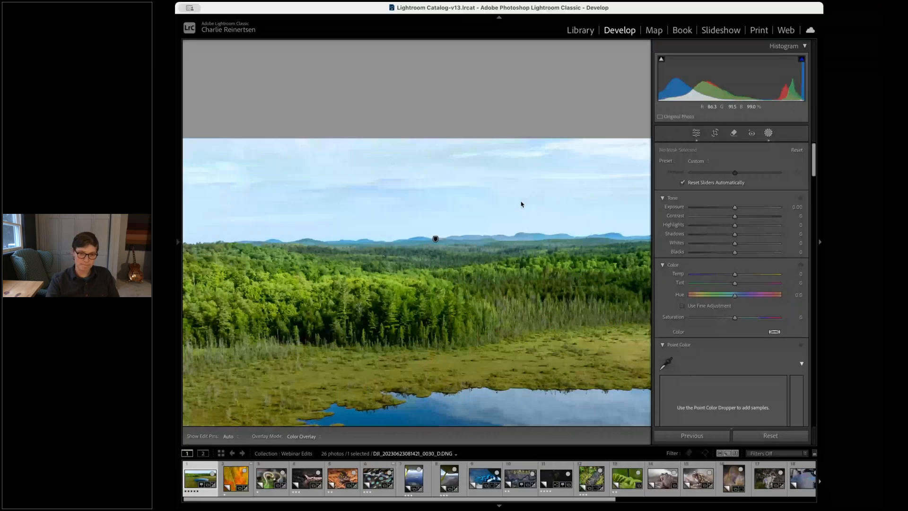
pyautogui.press('super+minus')
pyautogui.click(460, 134)
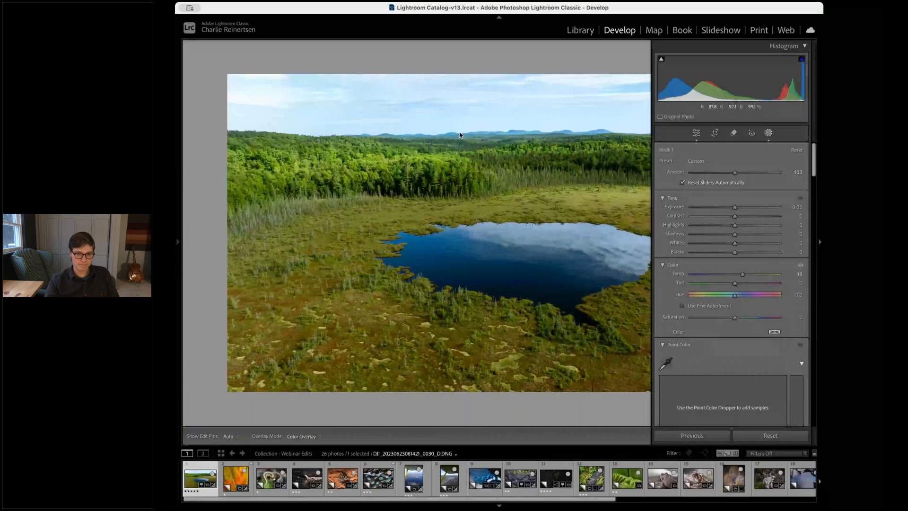
pyautogui.press('super+minus')
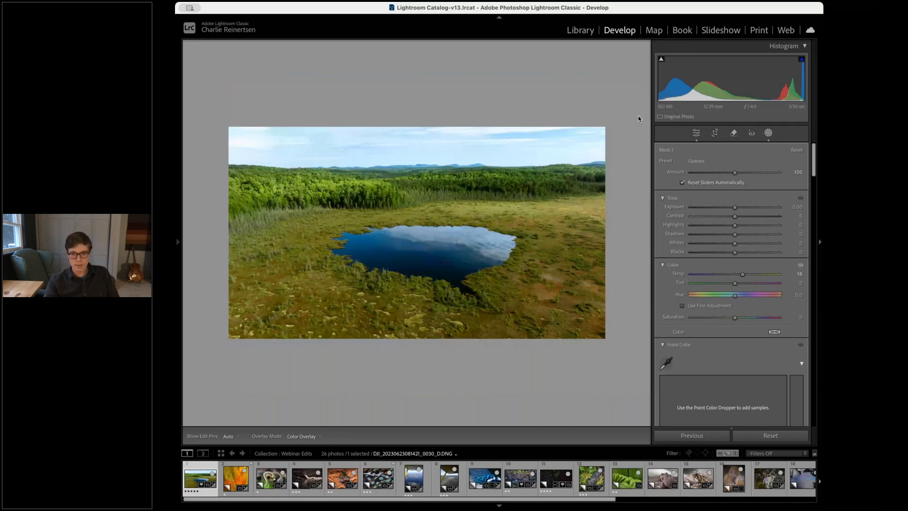
pyautogui.press('super+equal')
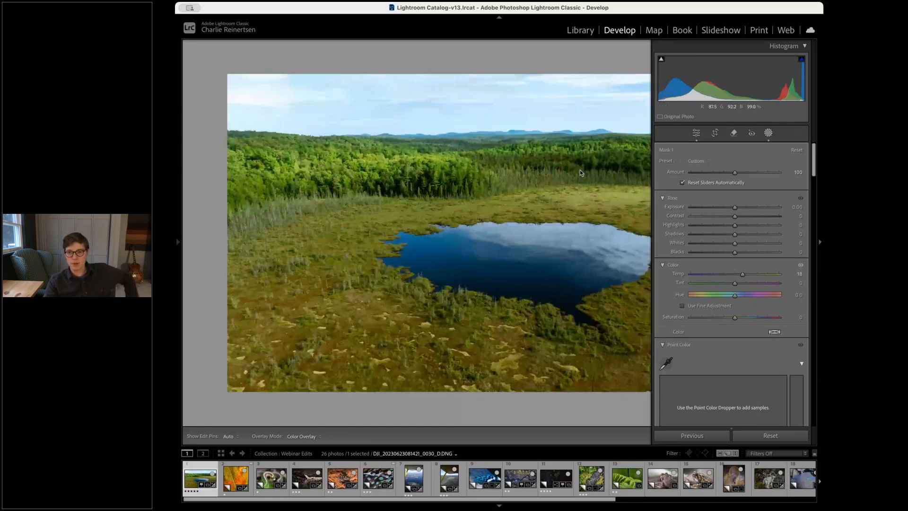
pyautogui.click(768, 133)
pyautogui.click(768, 133)
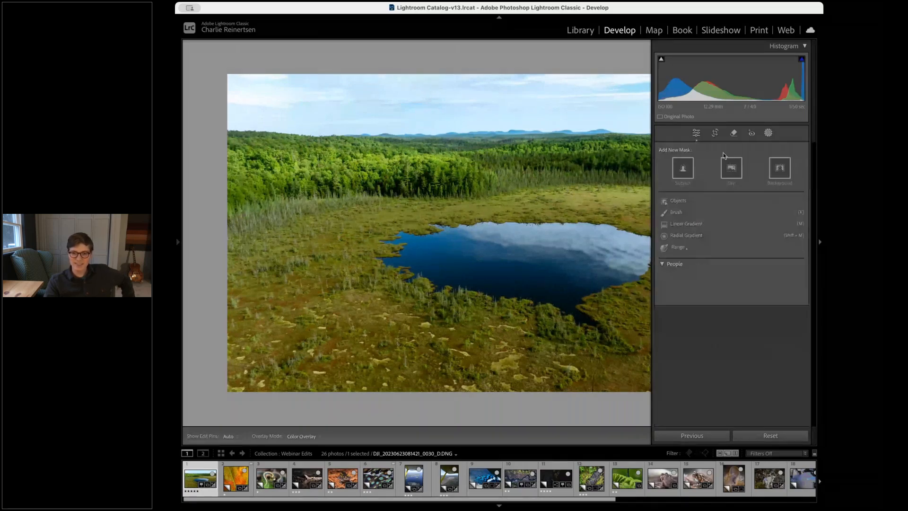
pyautogui.click(732, 170)
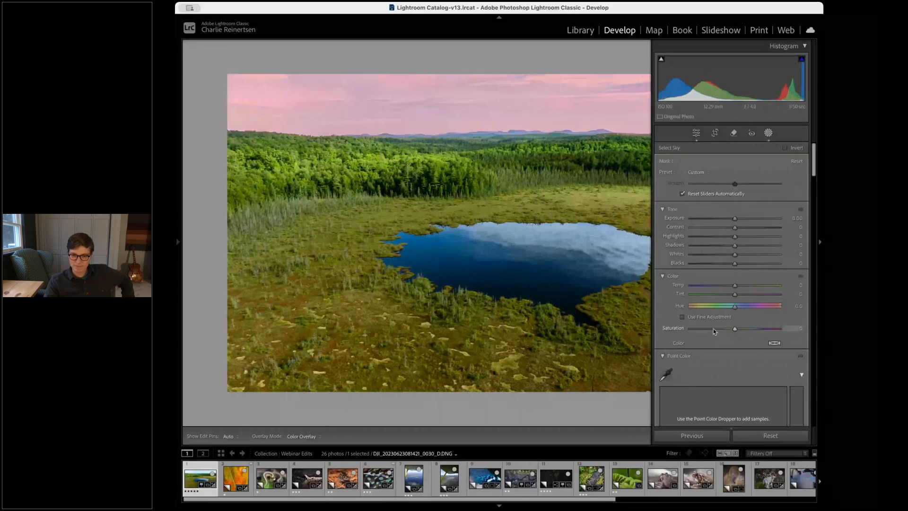
pyautogui.click(726, 354)
pyautogui.scroll(-3, 726, 350)
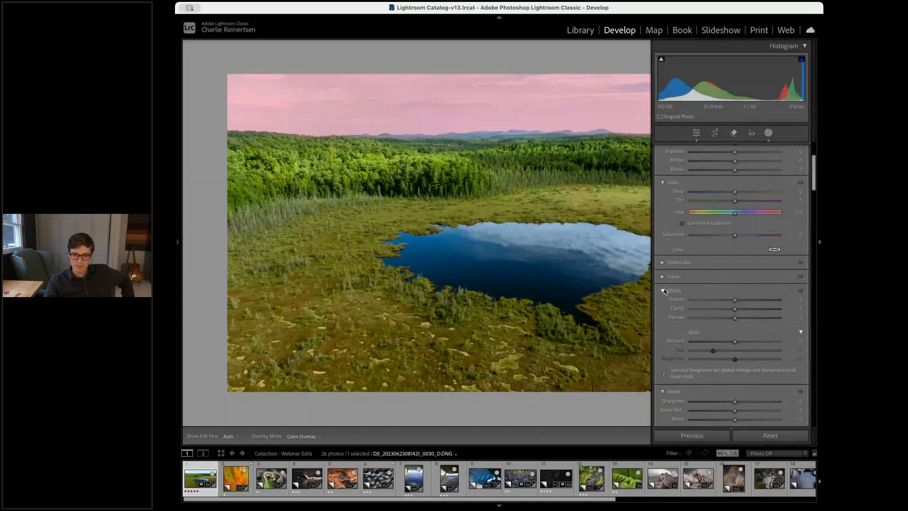
pyautogui.click(663, 291)
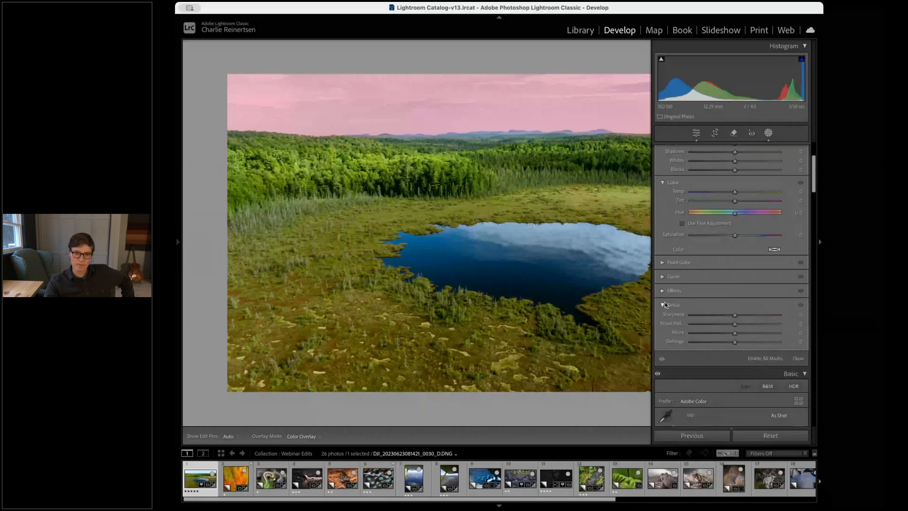
pyautogui.click(696, 134)
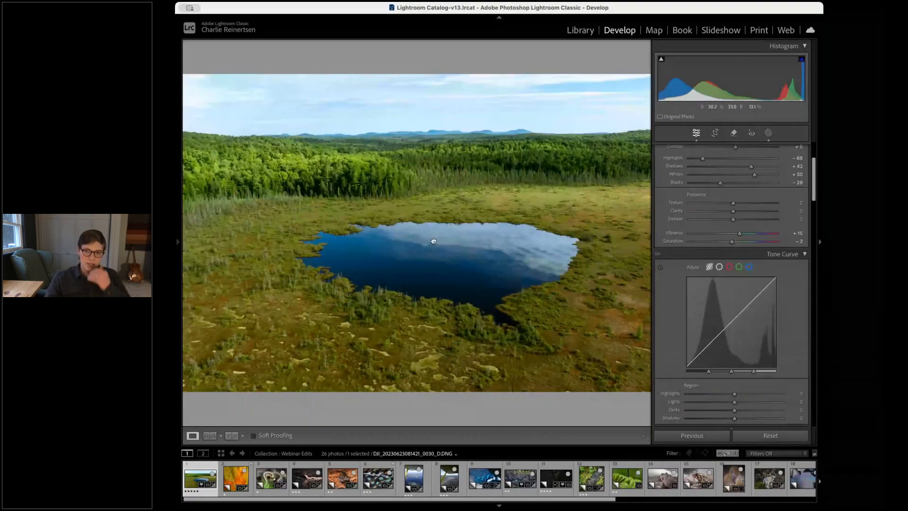
# Open the garter snake close-up and set Contrast to -29, Exposure to -1.95 and Whites to +55
pyautogui.click(432, 236)
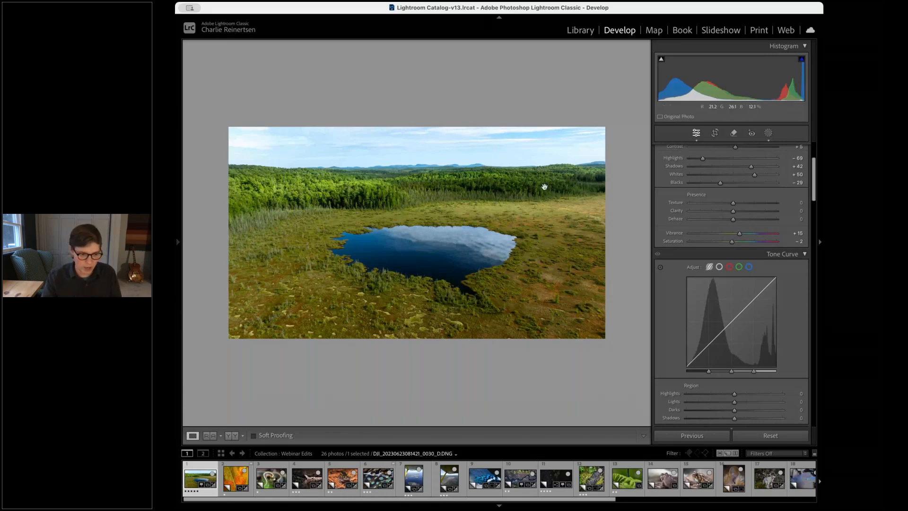
pyautogui.press('Right')
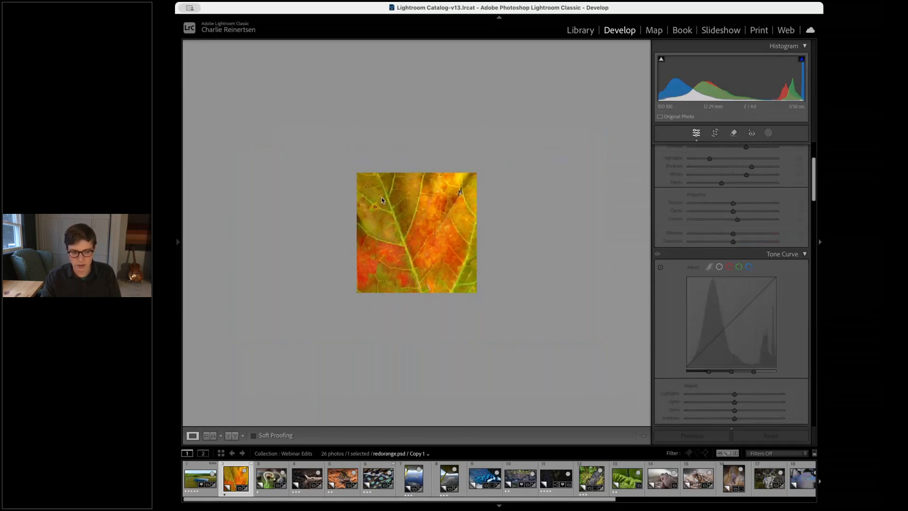
pyautogui.press('Right')
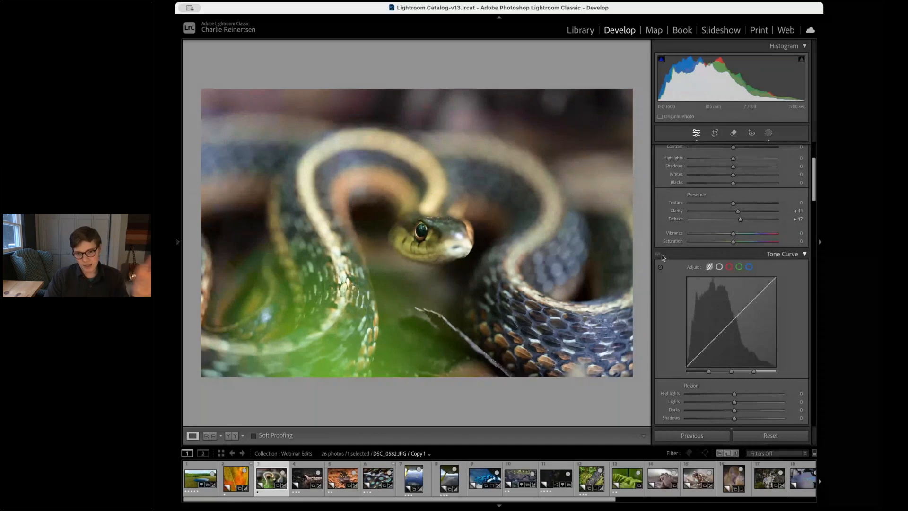
pyautogui.scroll(3, 669, 232)
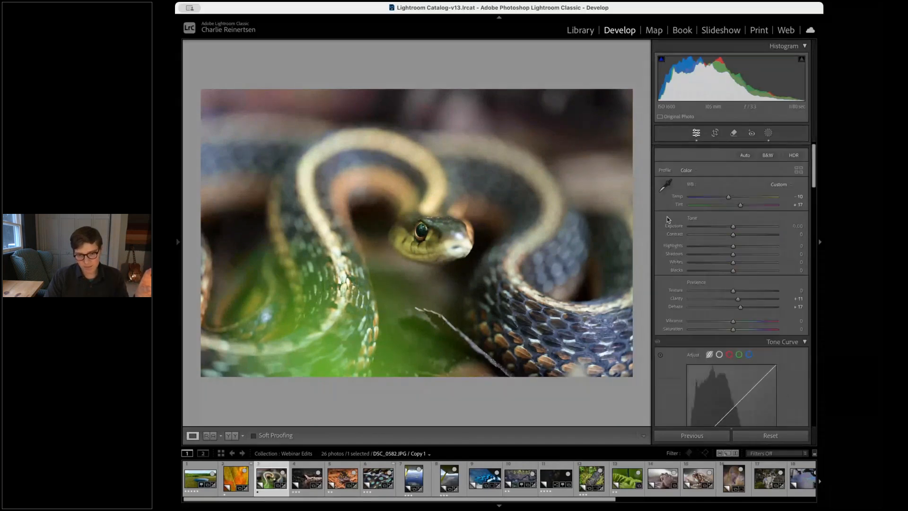
pyautogui.scroll(1, 668, 236)
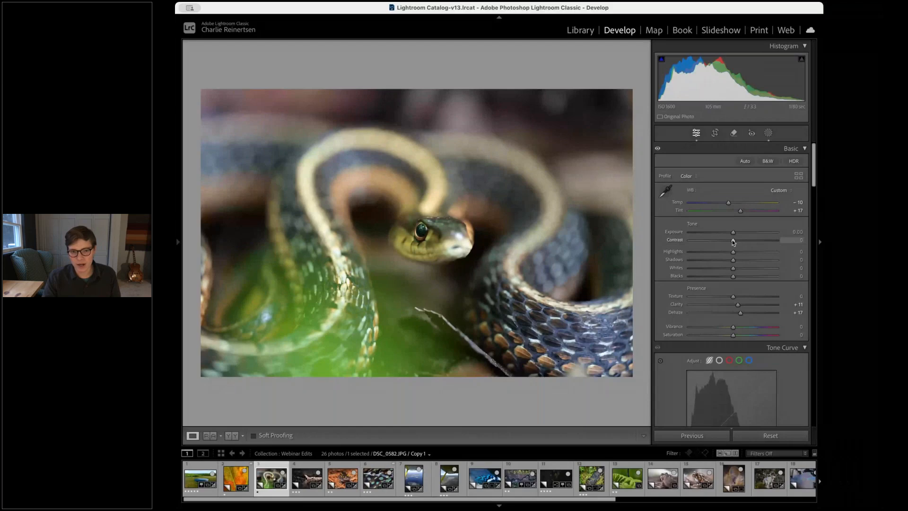
pyautogui.moveTo(733, 242); pyautogui.dragTo(721, 258)
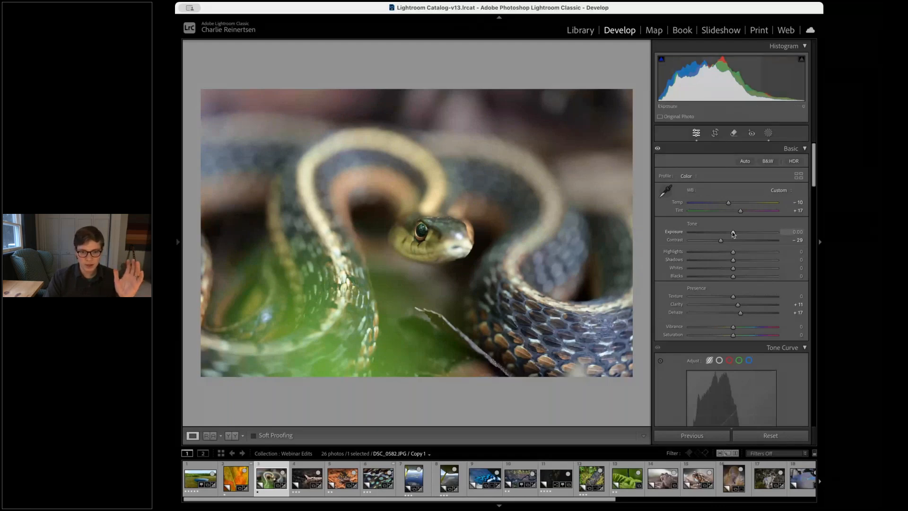
pyautogui.moveTo(732, 234); pyautogui.dragTo(736, 270)
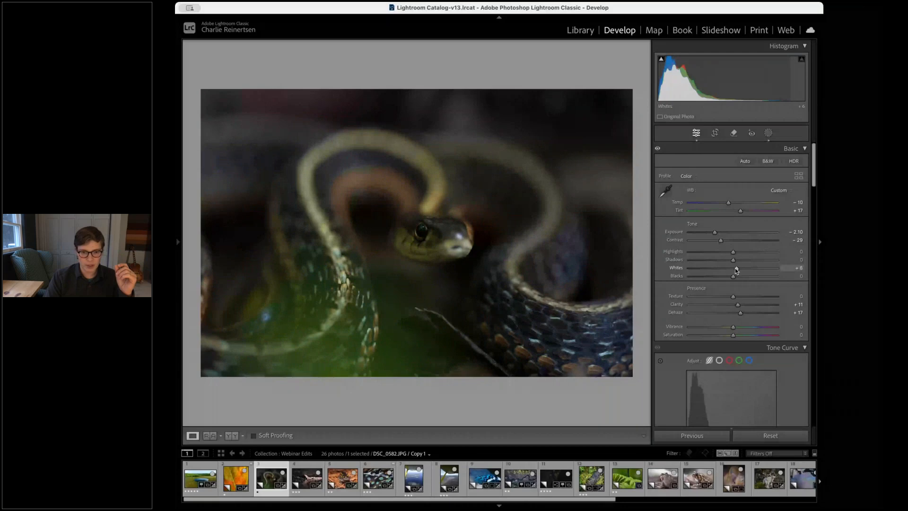
pyautogui.moveTo(736, 269); pyautogui.dragTo(757, 269)
pyautogui.moveTo(714, 233); pyautogui.dragTo(716, 232)
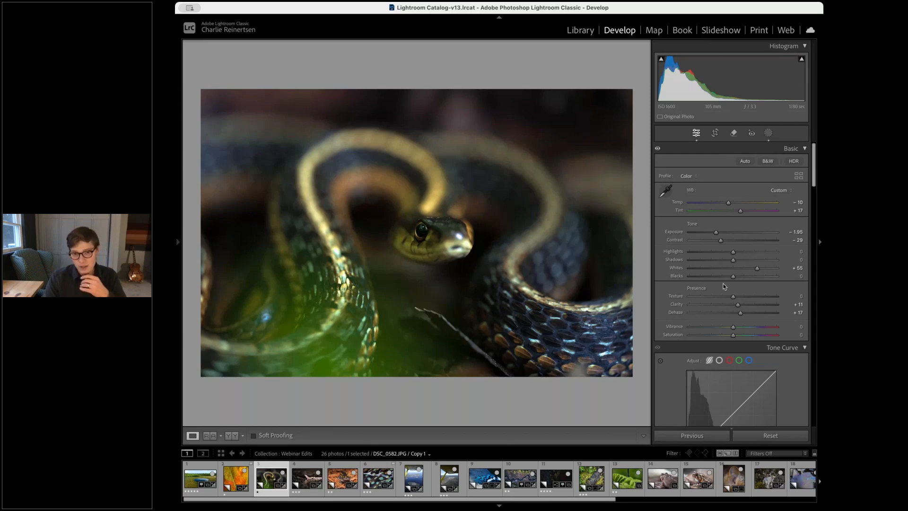
# Turn on the shadow and highlight clipping warnings, zoom into the snake's eye, and set Whites to +44 and Blacks to +29
pyautogui.click(661, 60)
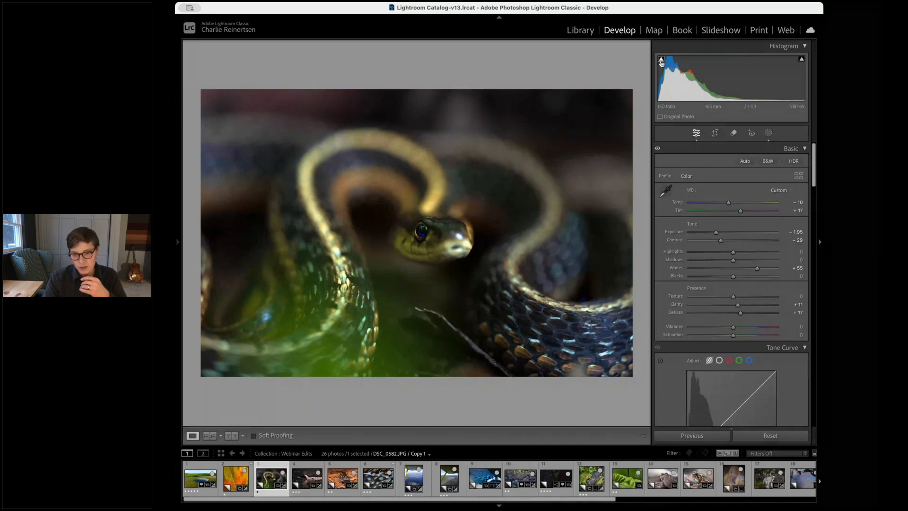
pyautogui.click(801, 59)
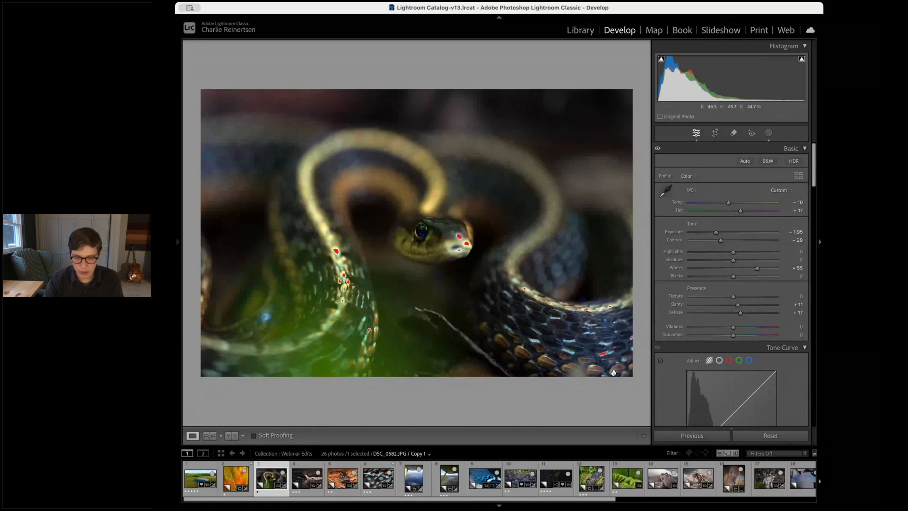
pyautogui.click(585, 298)
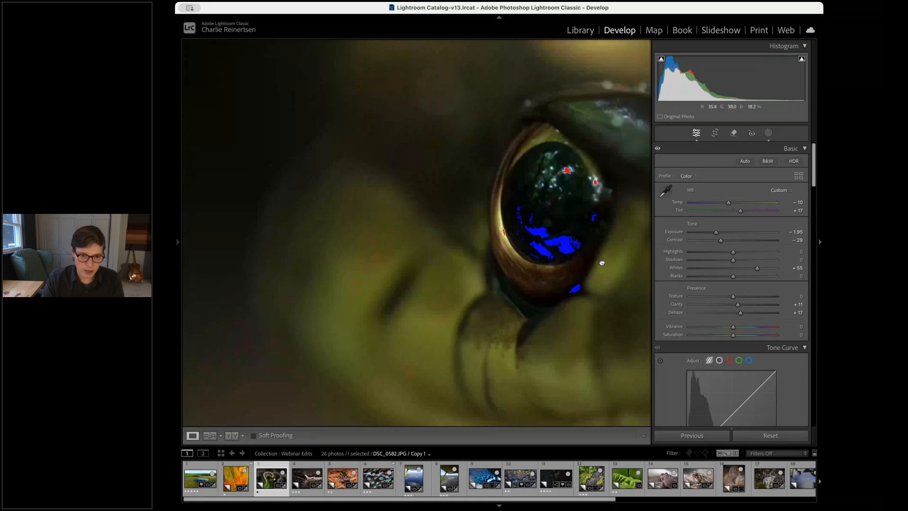
pyautogui.moveTo(601, 262); pyautogui.dragTo(480, 254)
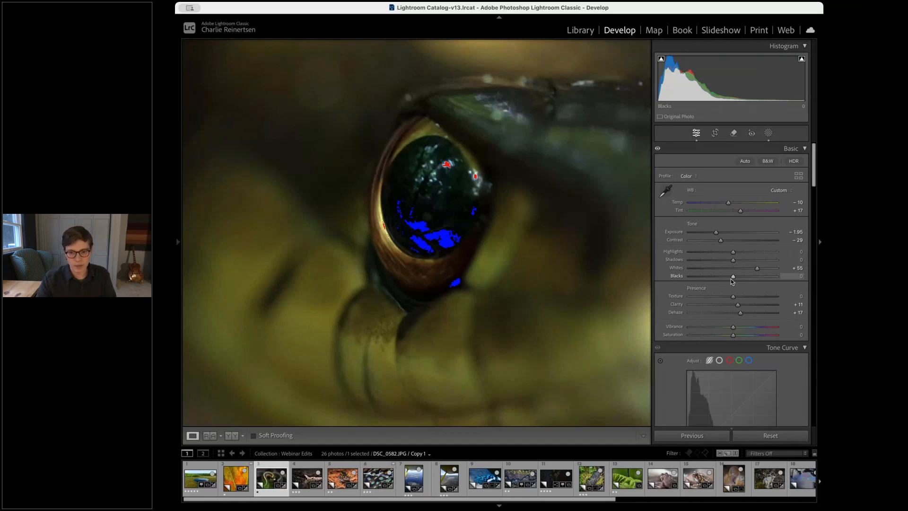
pyautogui.moveTo(732, 280); pyautogui.dragTo(752, 269)
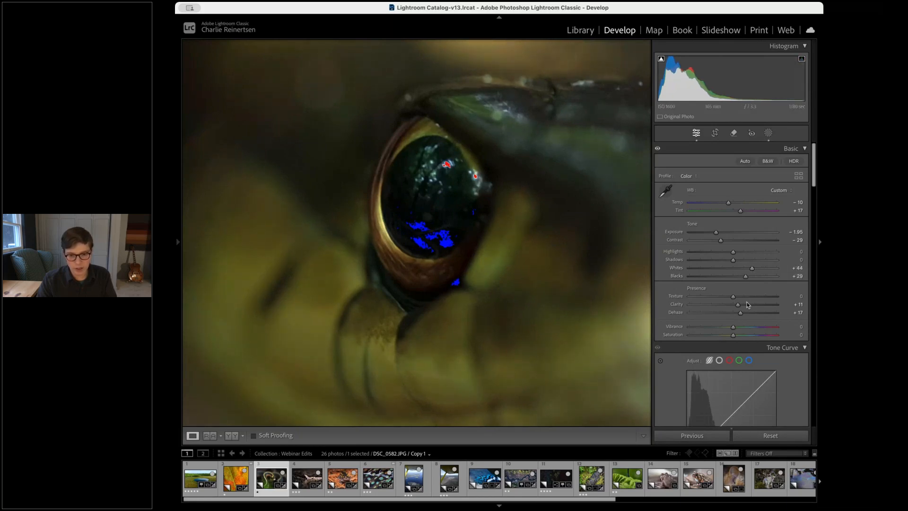
# Try Dehaze at +59, return it to 0, and push Whites to +100
pyautogui.moveTo(740, 313); pyautogui.dragTo(756, 312)
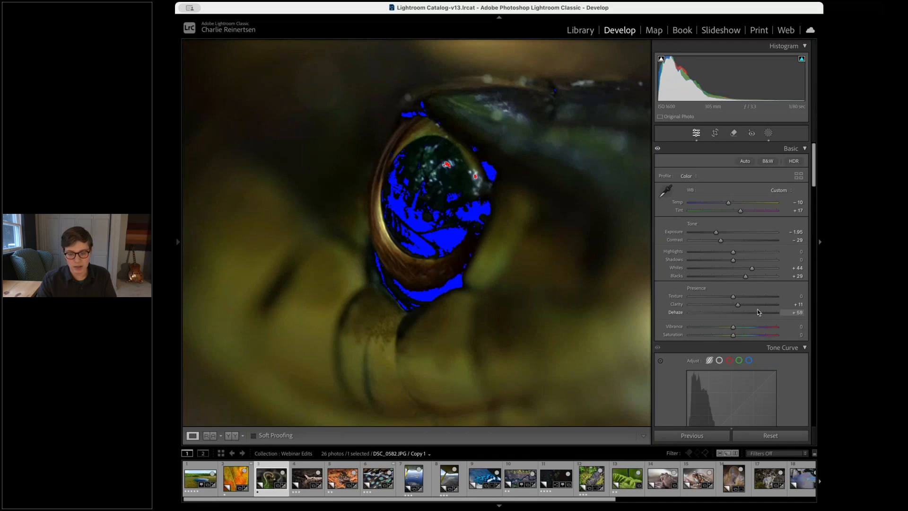
pyautogui.moveTo(758, 309); pyautogui.dragTo(733, 314)
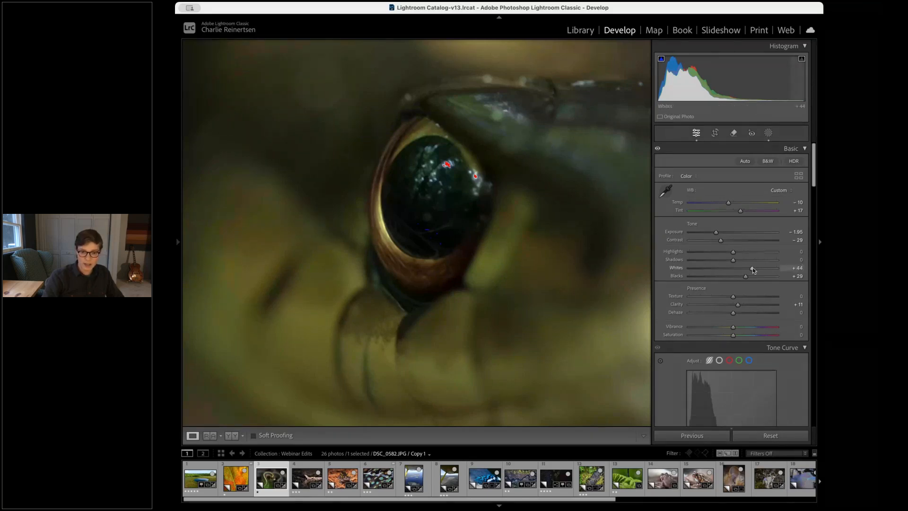
pyautogui.moveTo(752, 268); pyautogui.dragTo(781, 269)
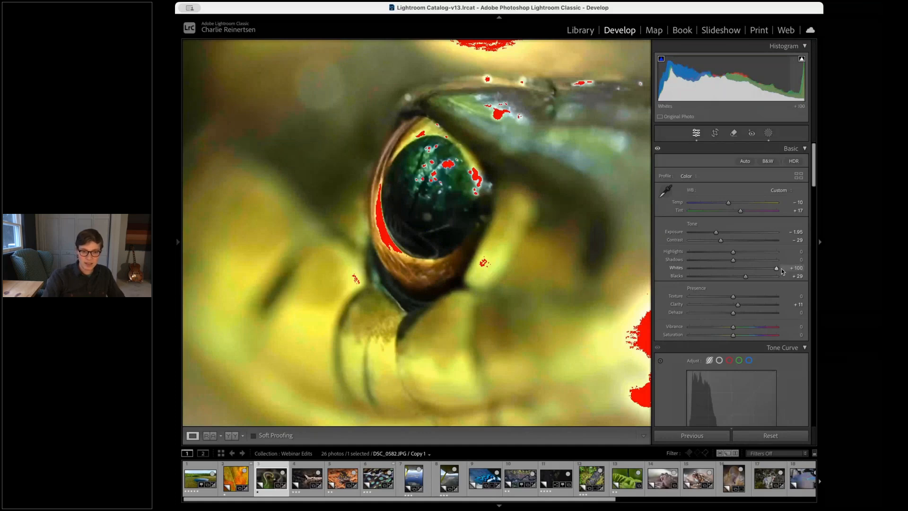
# Inspect the clipped highlights up close, turn off the highlight warning, and reset all of the snake photo's develop settings
pyautogui.click(522, 376)
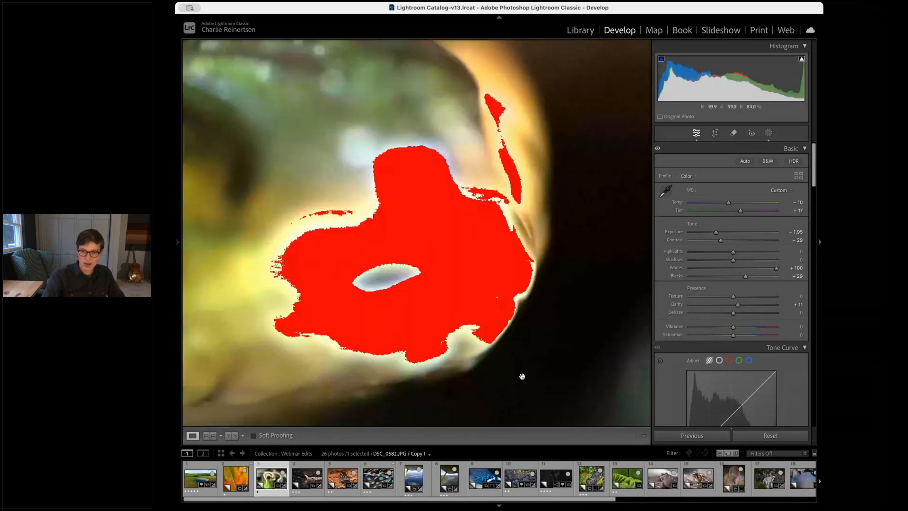
pyautogui.click(801, 60)
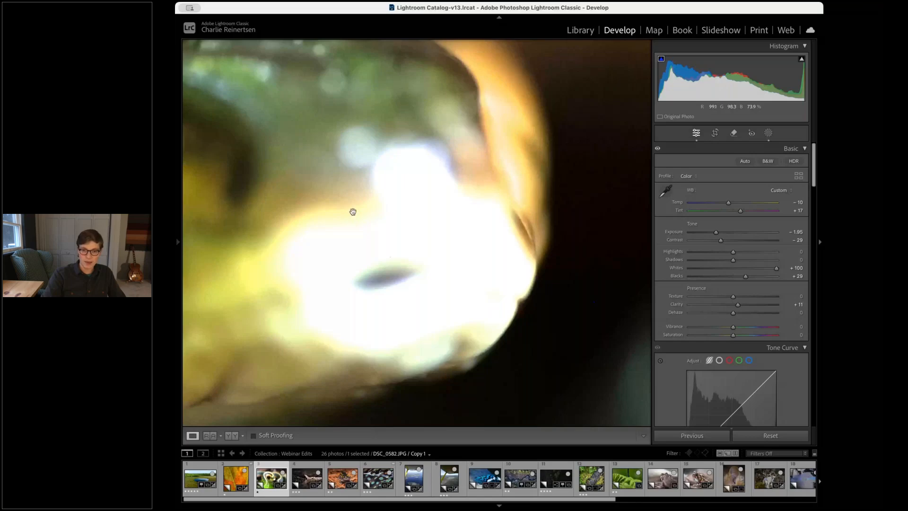
pyautogui.click(362, 234)
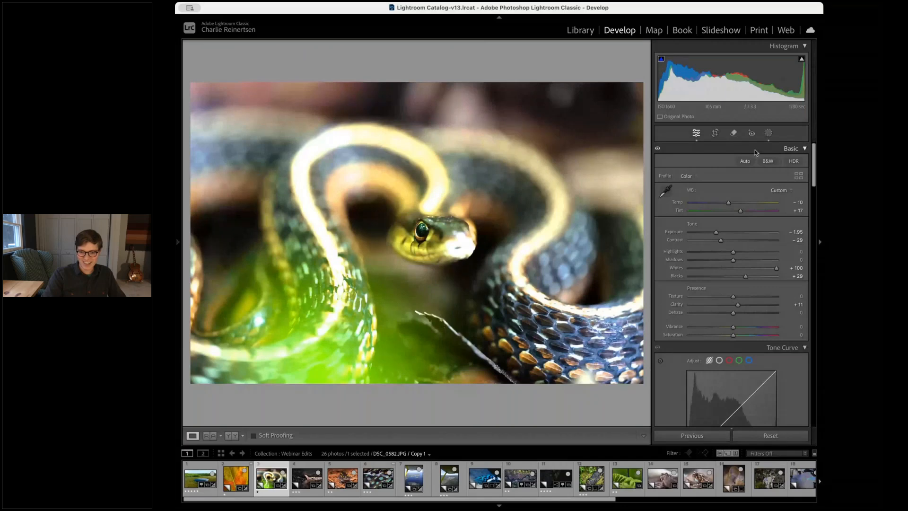
pyautogui.press('super+shift+r')
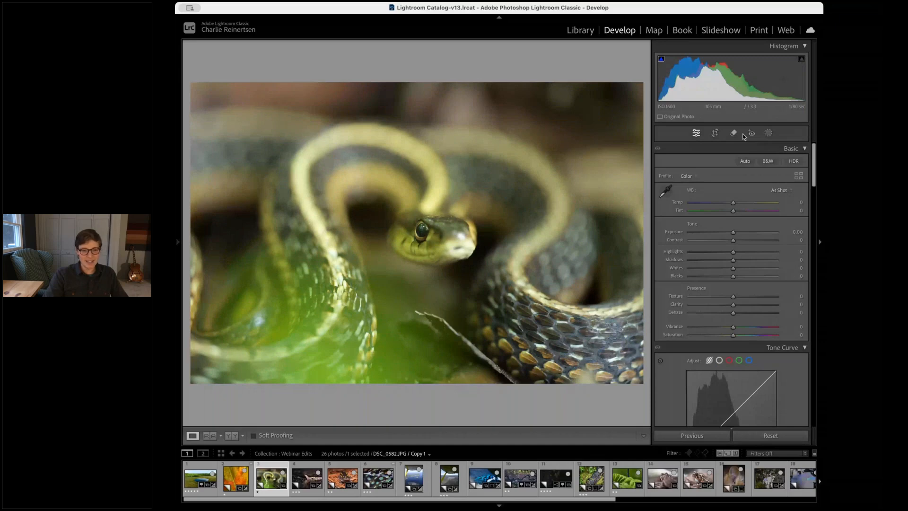
# Open the wing-scale close-up 20140531-IMG_5476.cr2 from the filmstrip
pyautogui.press('Right')
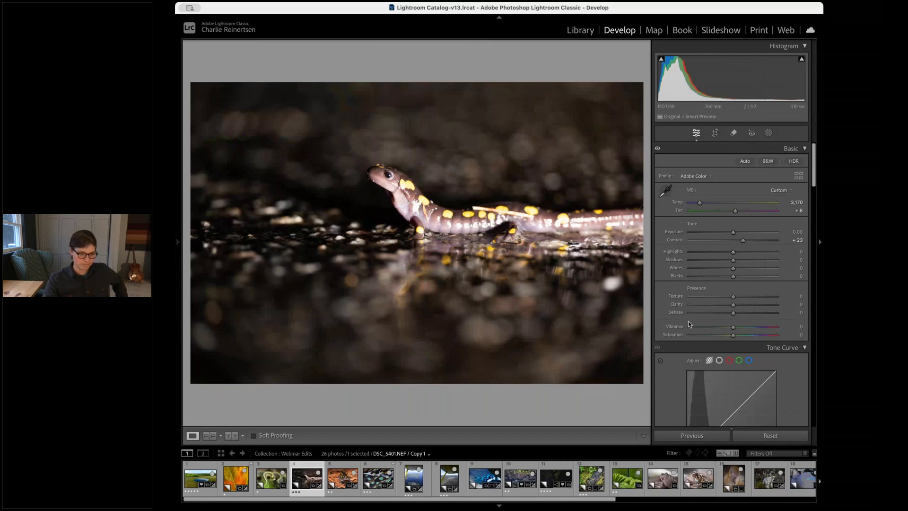
pyautogui.click(377, 480)
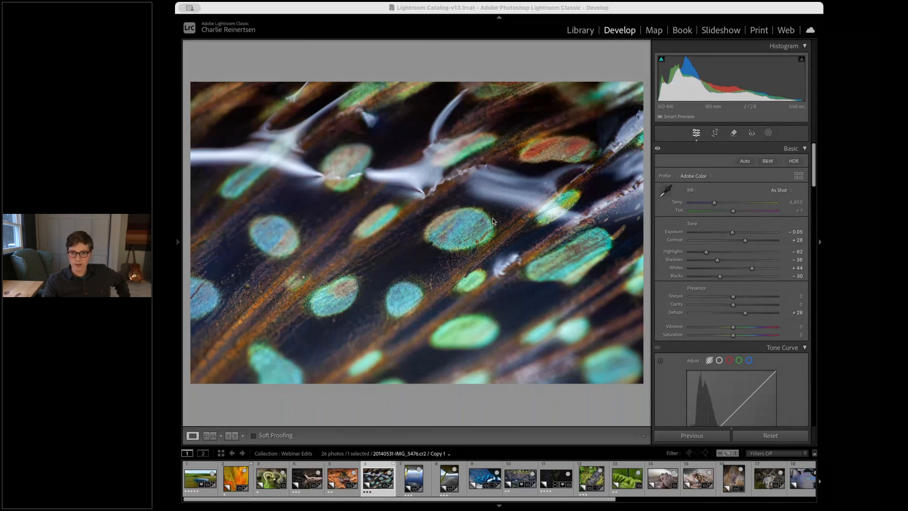
pyautogui.click(631, 7)
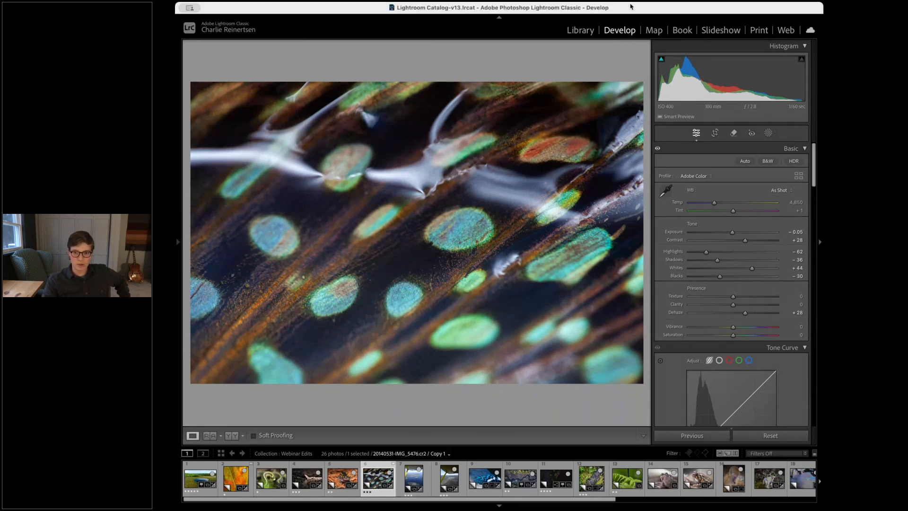